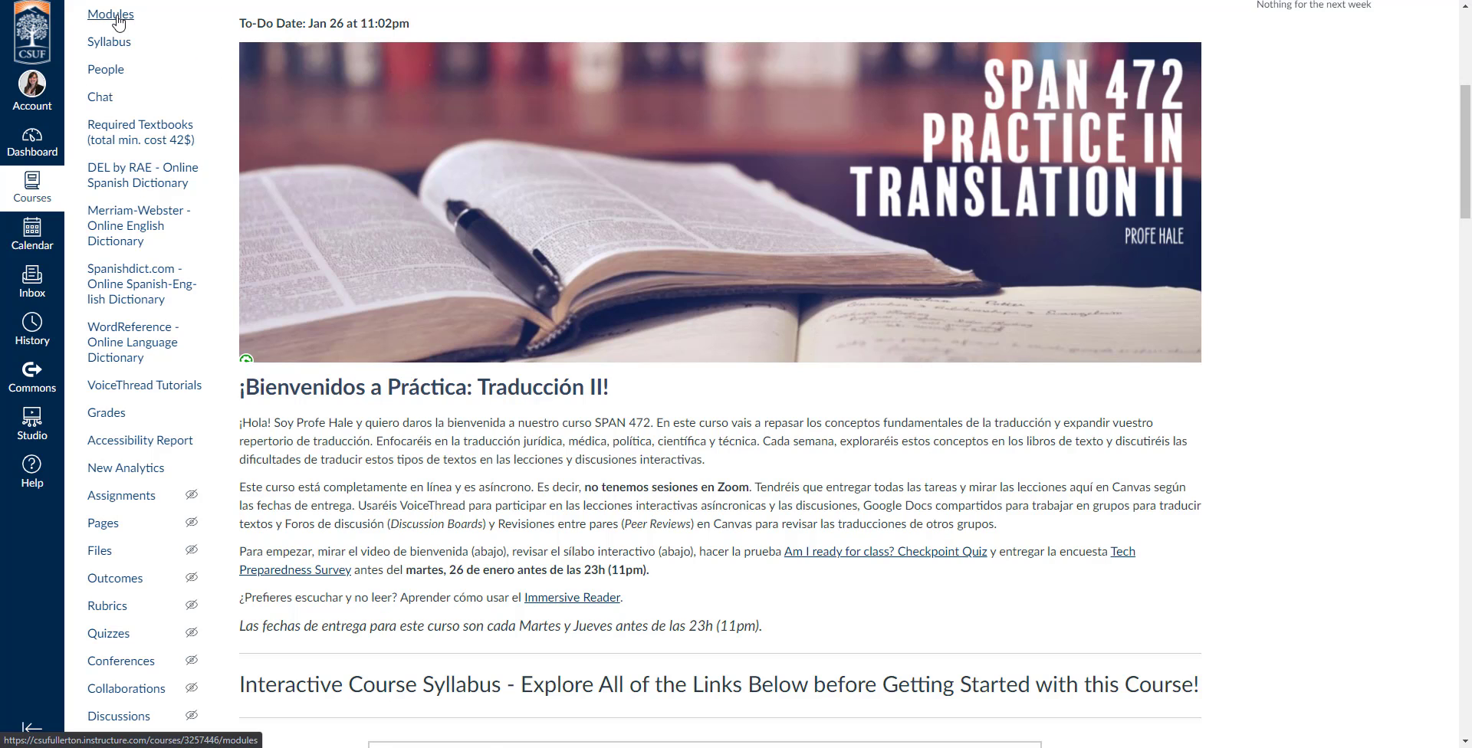
Open the course's modules list and preview the contents of the Syllabus Pages and Bienvenidos modules, leaving both collapsed.
click(116, 17)
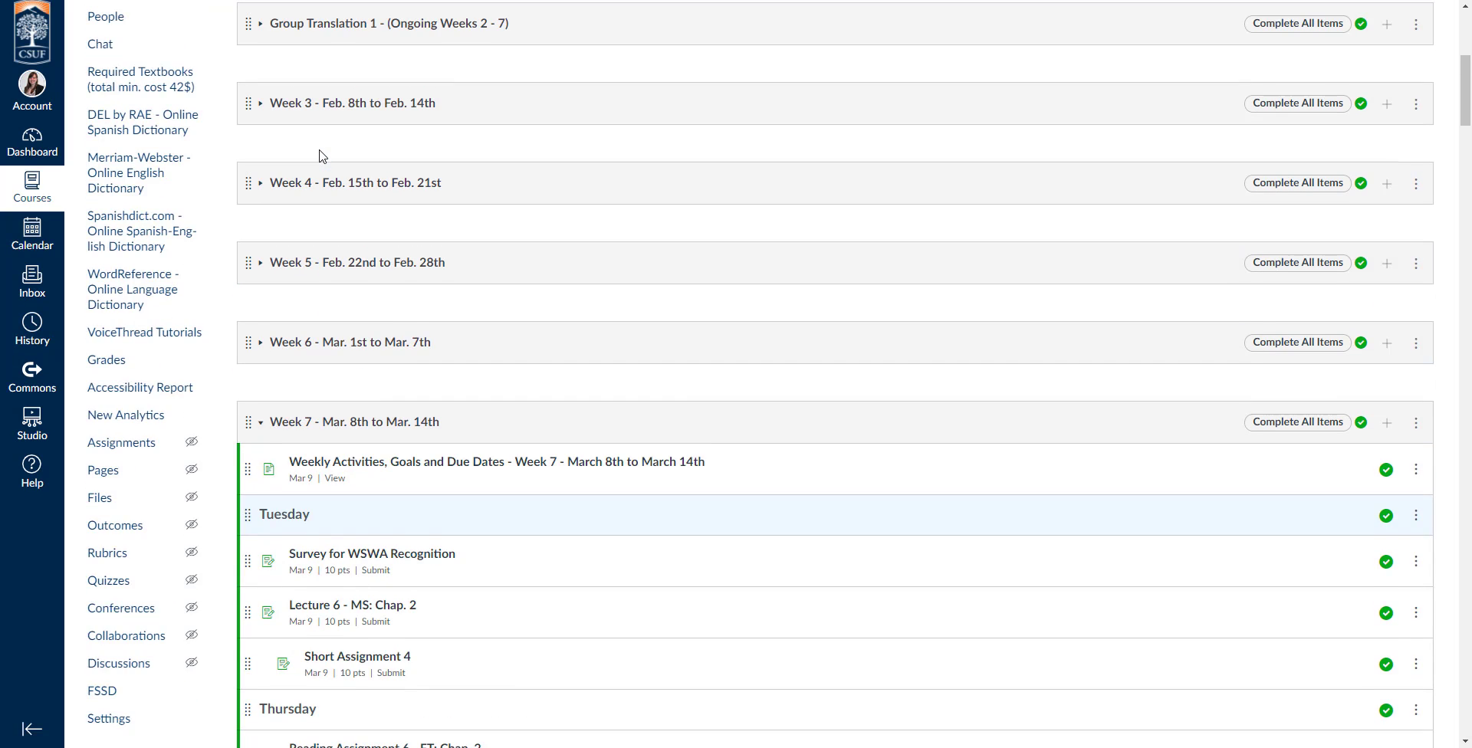
scroll(319, 155, up, 10)
click(261, 170)
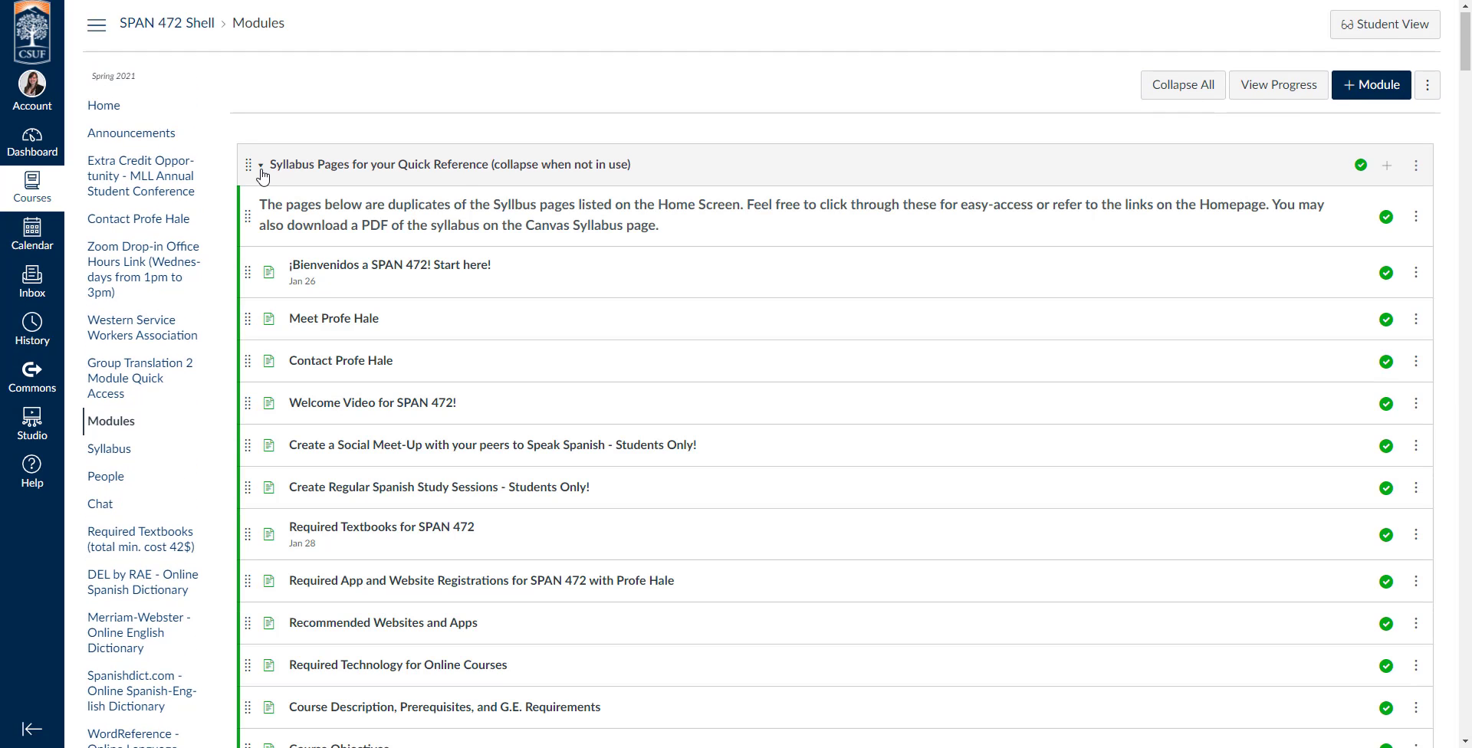
click(261, 169)
click(261, 245)
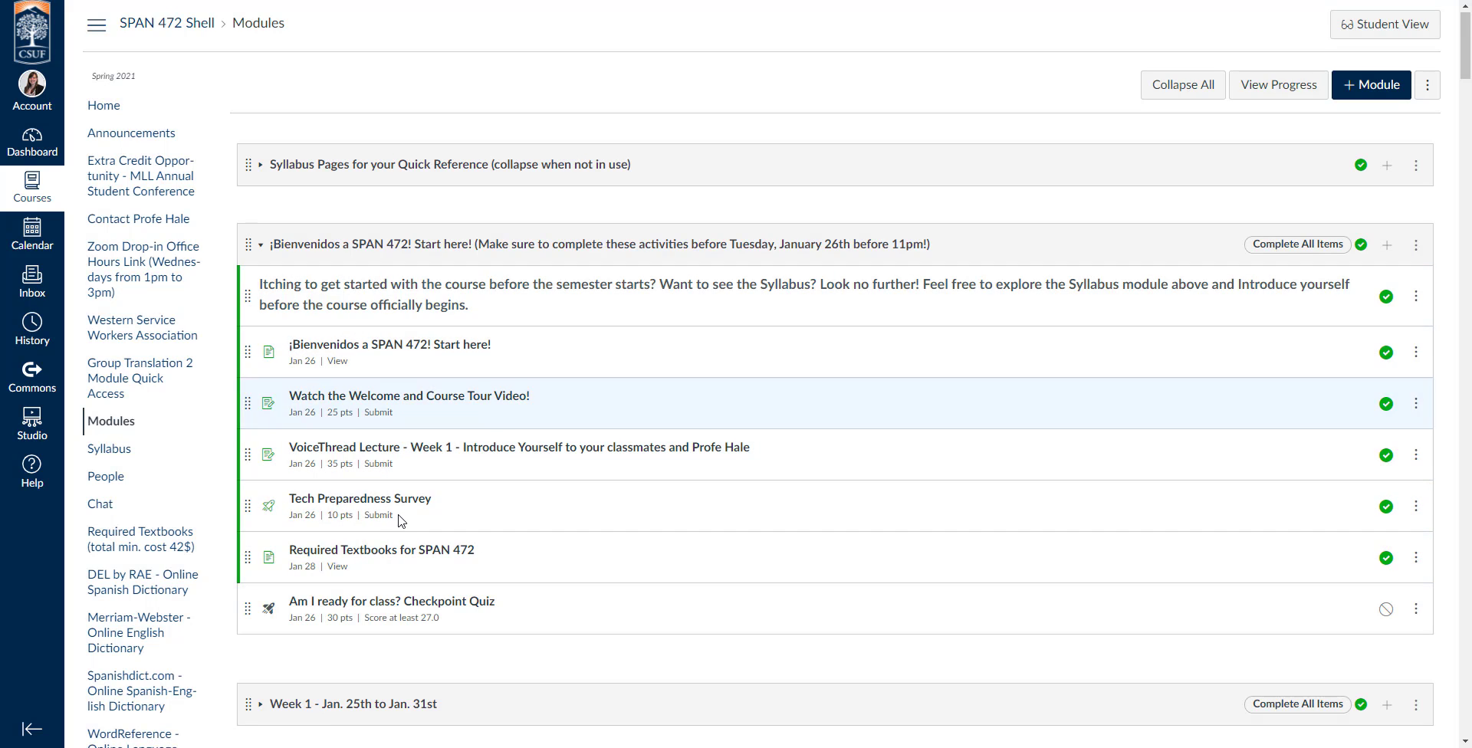
click(261, 245)
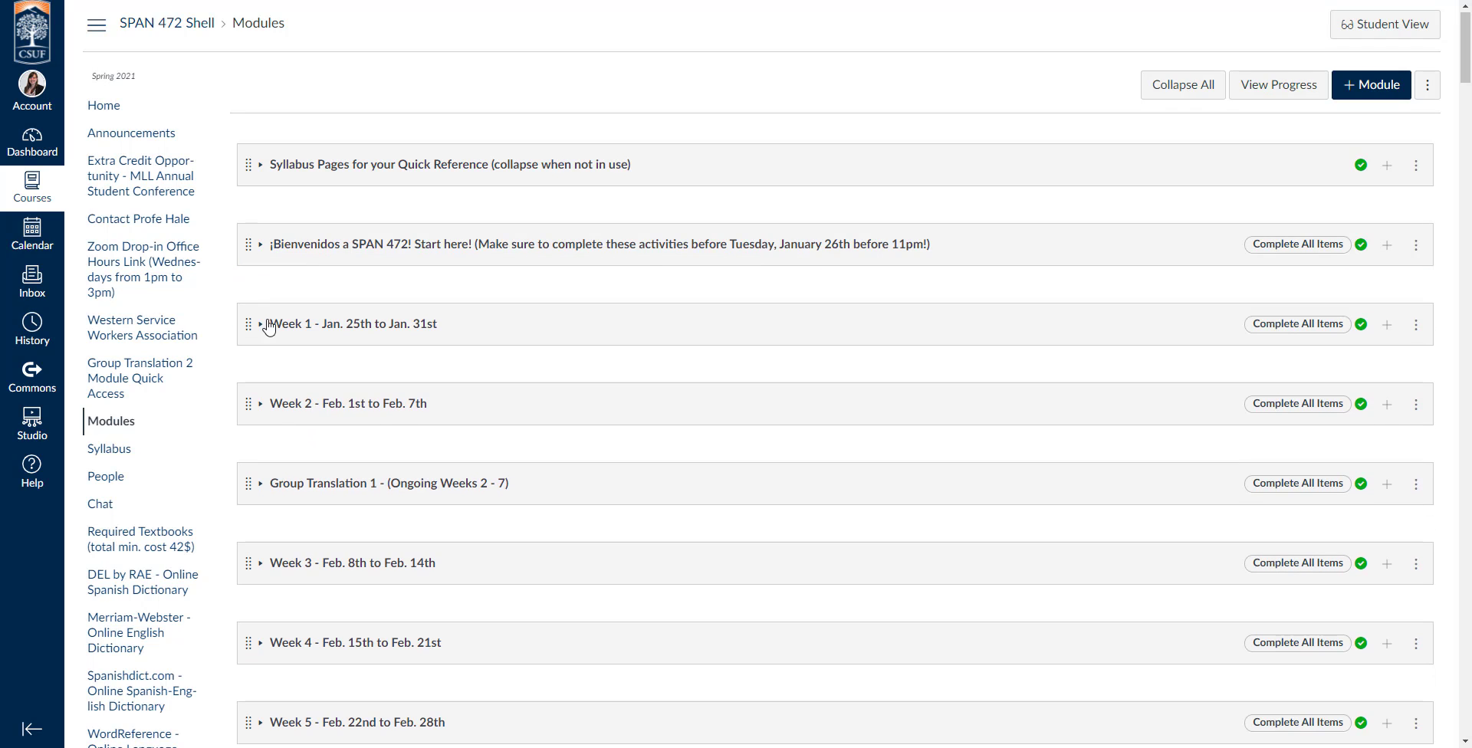
Expand the Week 1 - Jan. 25th to Jan. 31st module and review its items and completion requirements.
click(263, 325)
scroll(265, 330, down, 2)
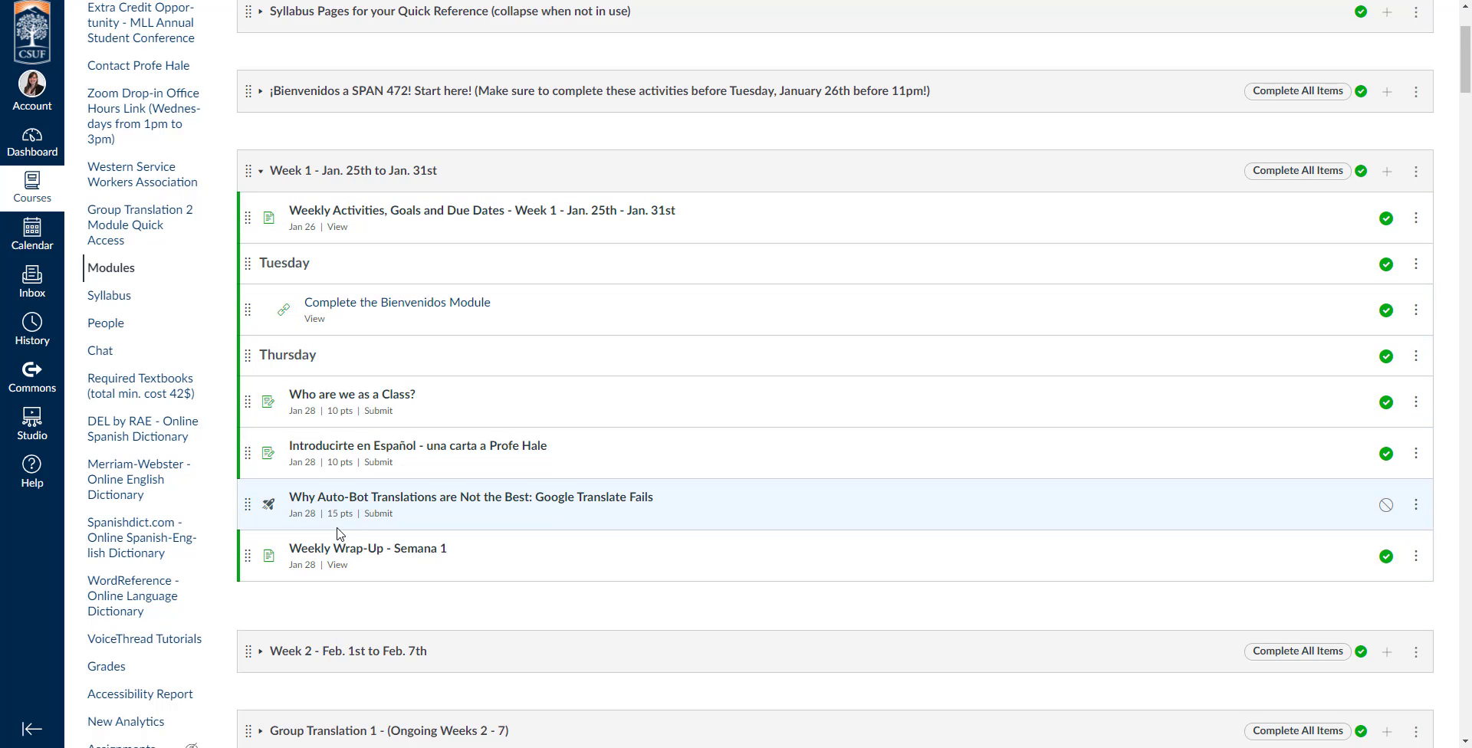
drag(289, 228, 360, 243)
drag(364, 461, 407, 470)
click(407, 471)
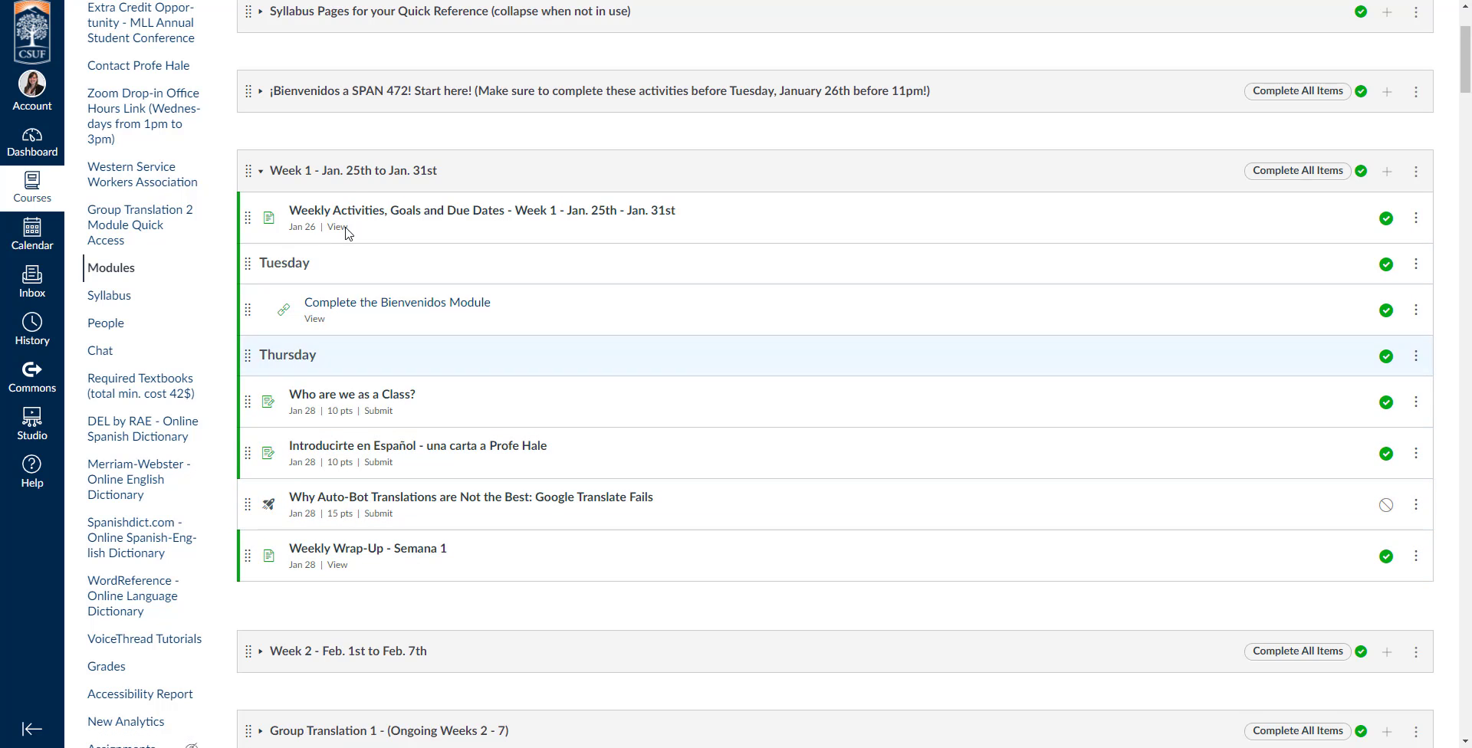
Expand the Week 2 - Feb. 1st to Feb. 7th module and review its Tuesday and Thursday items.
scroll(298, 361, down, 3)
click(263, 423)
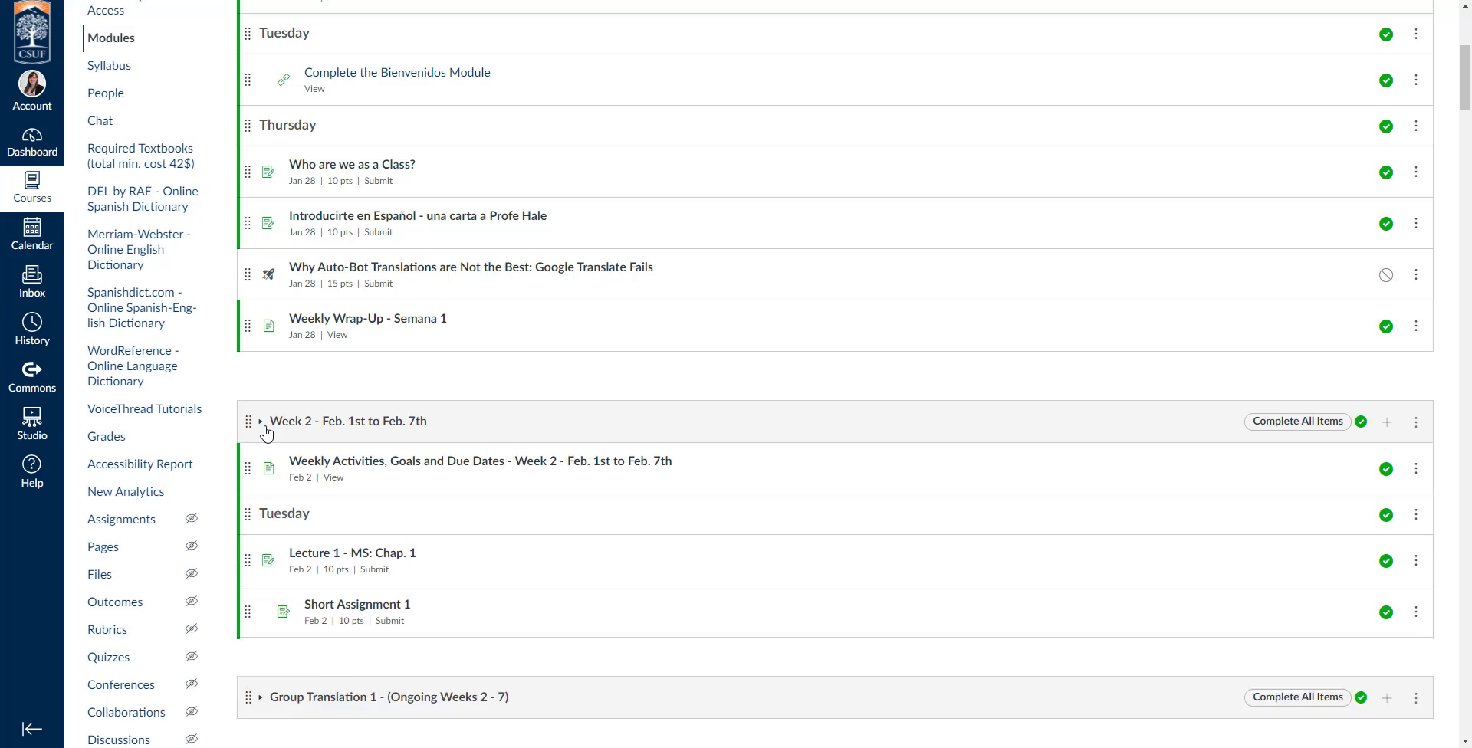
scroll(266, 434, down, 3)
scroll(267, 434, down, 1)
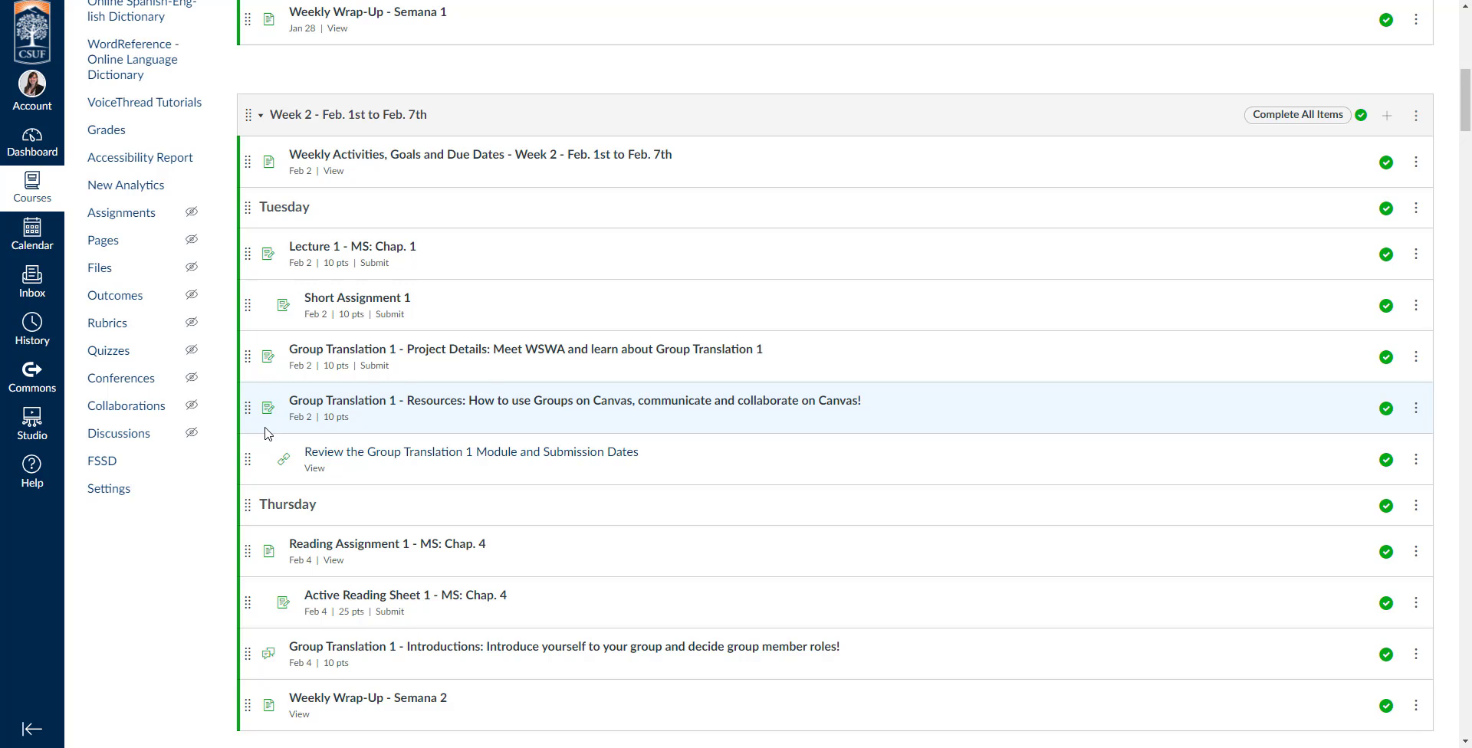
scroll(266, 434, down, 1)
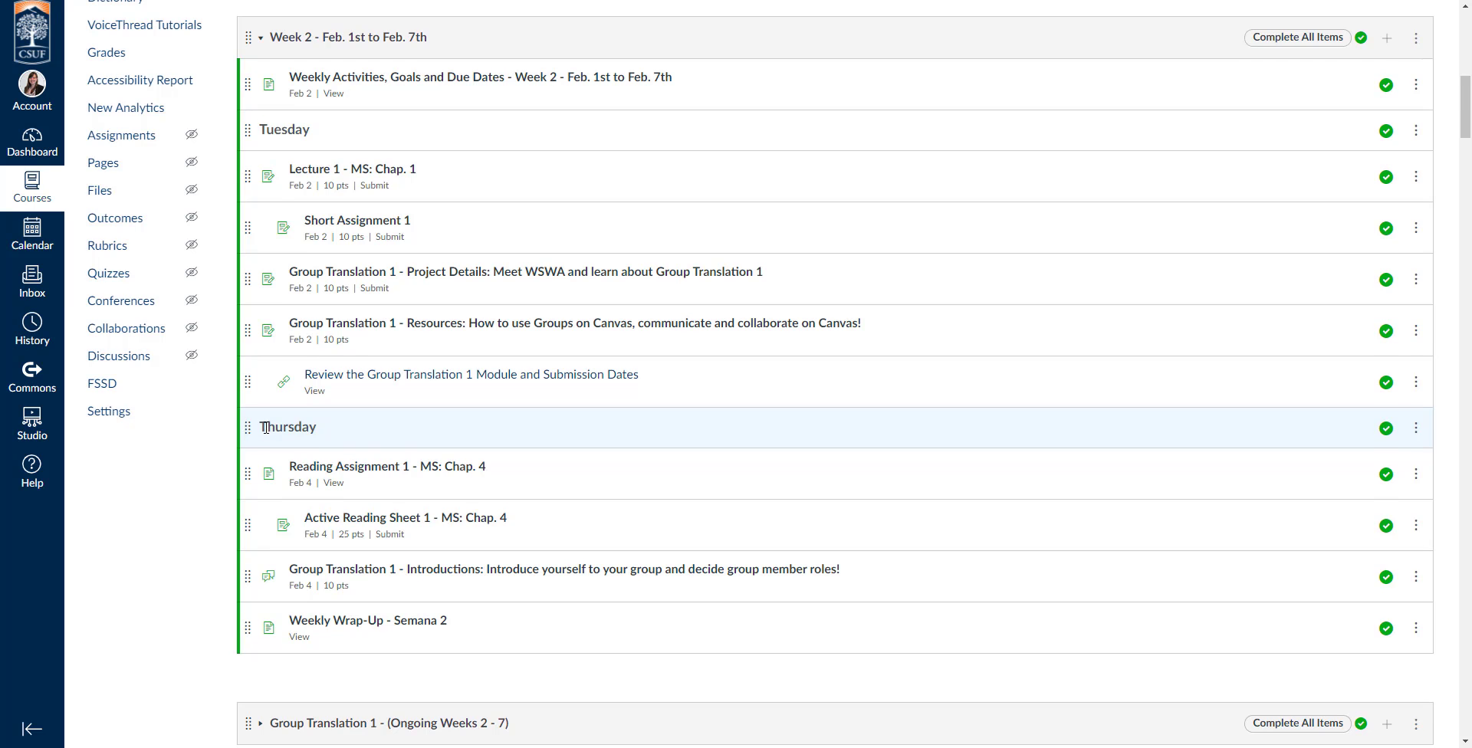
Expand the Group Translation 1 module, review its project parts week by week, and collapse it again.
scroll(265, 460, down, 3)
click(261, 494)
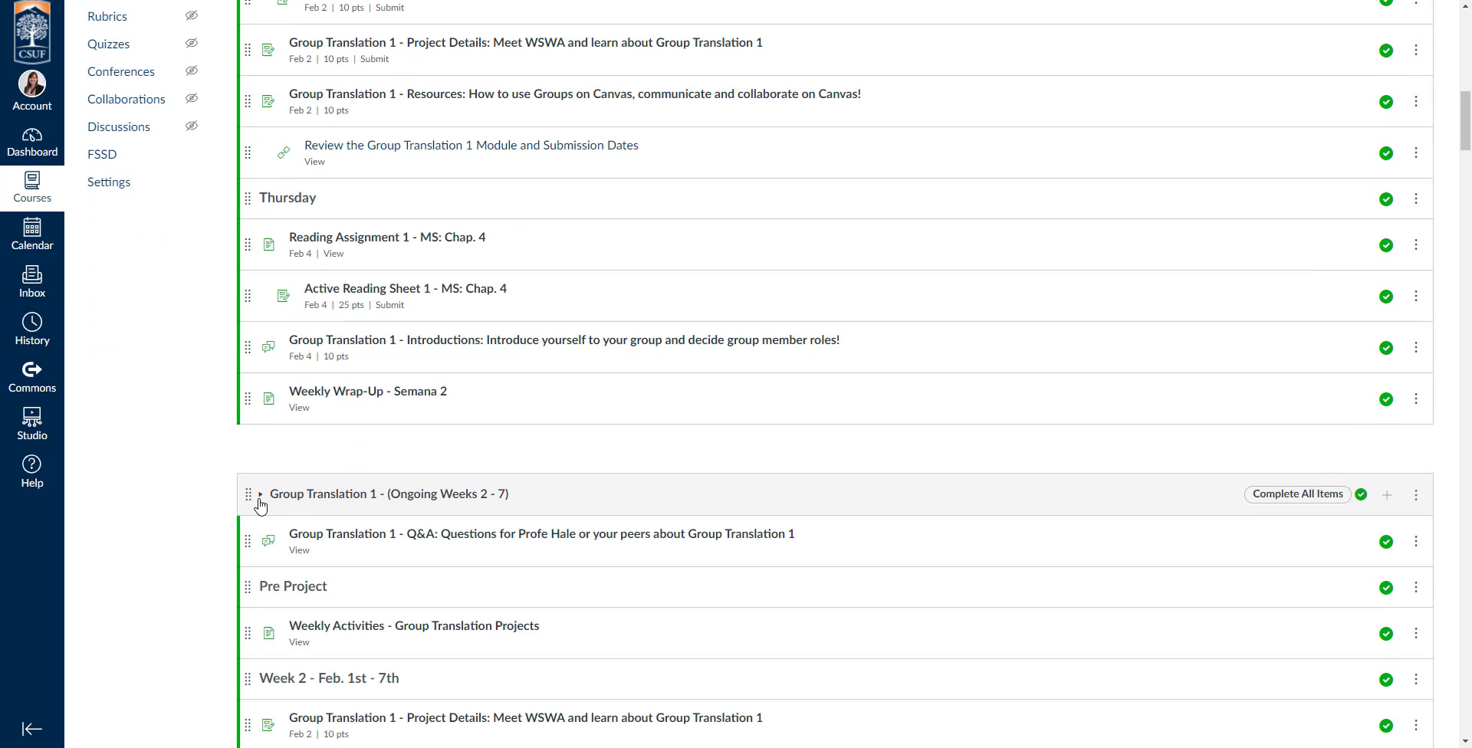
scroll(195, 503, down, 5)
scroll(199, 503, down, 4)
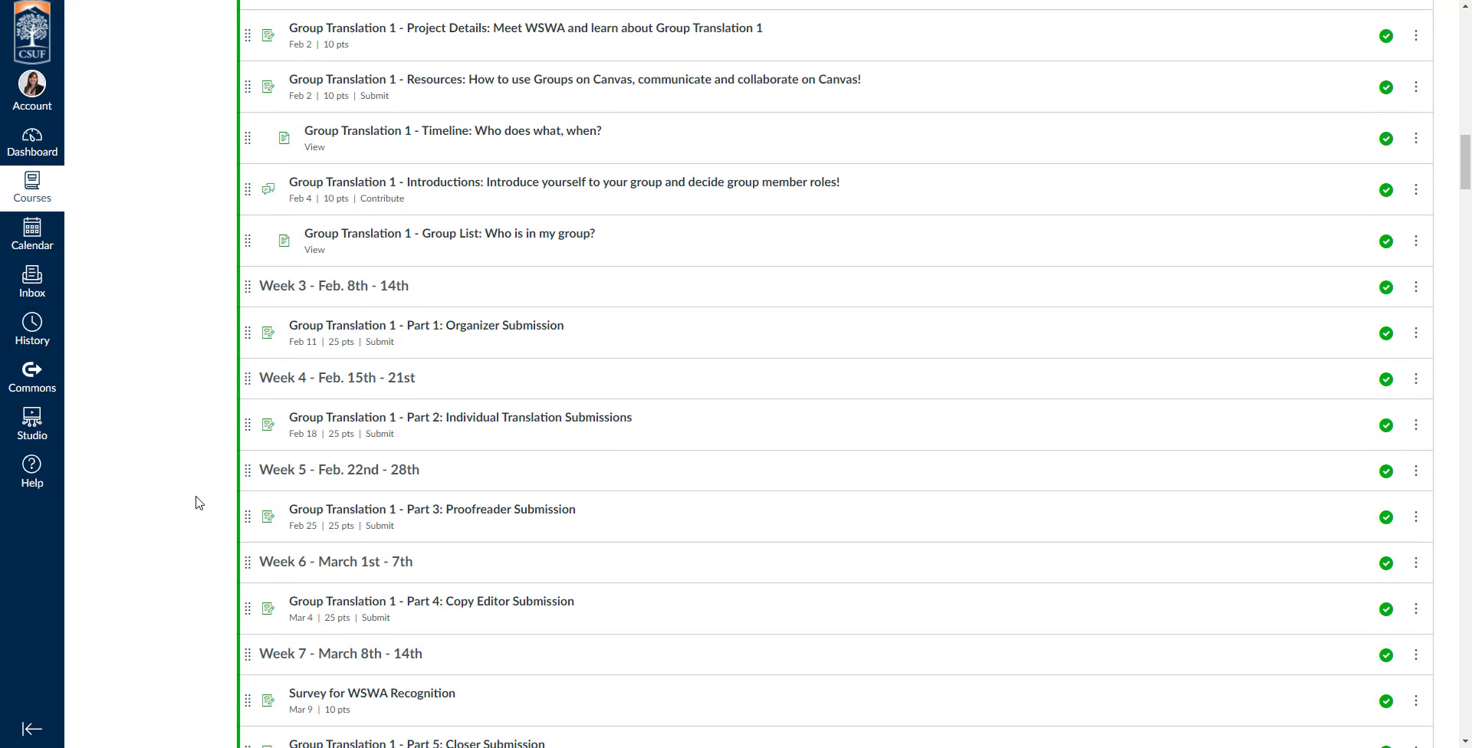
scroll(198, 503, down, 1)
scroll(199, 503, up, 8)
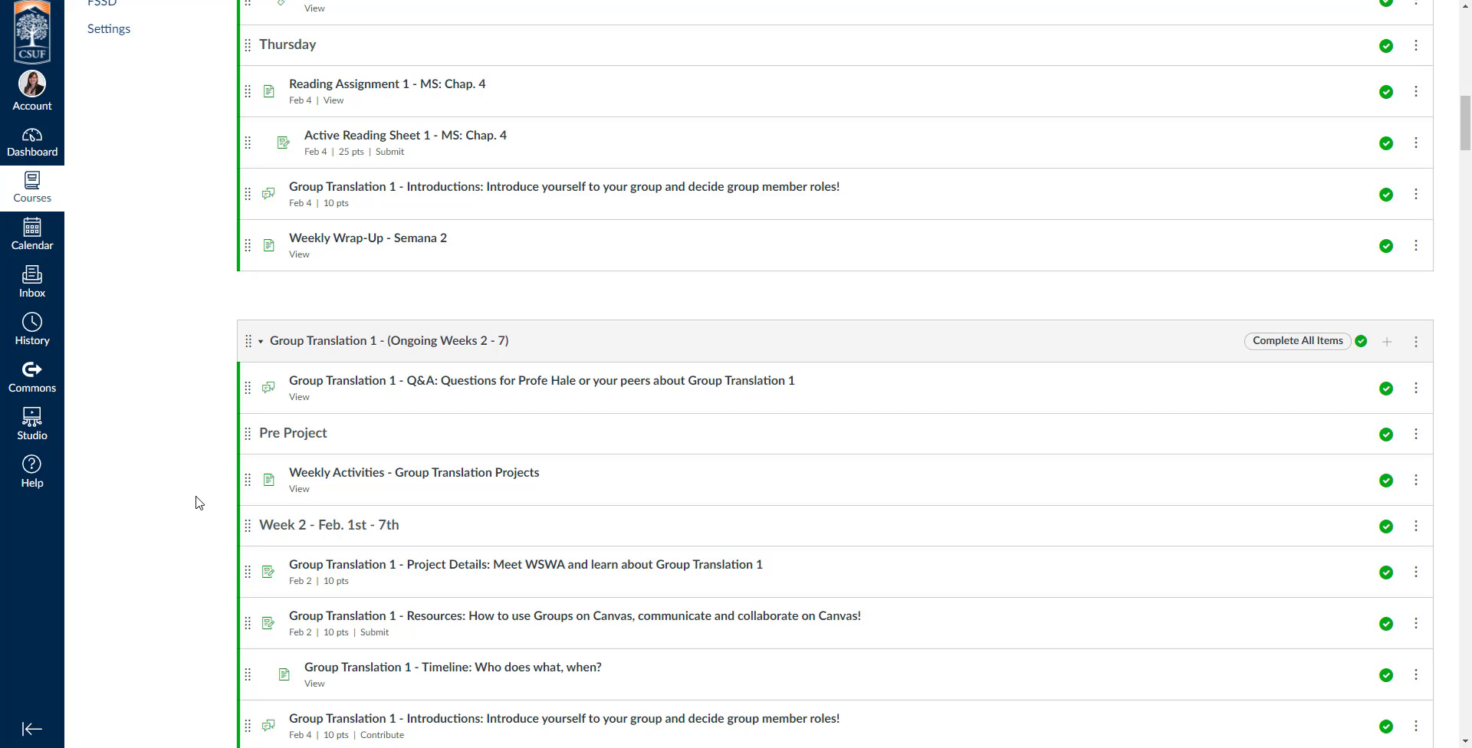
click(261, 343)
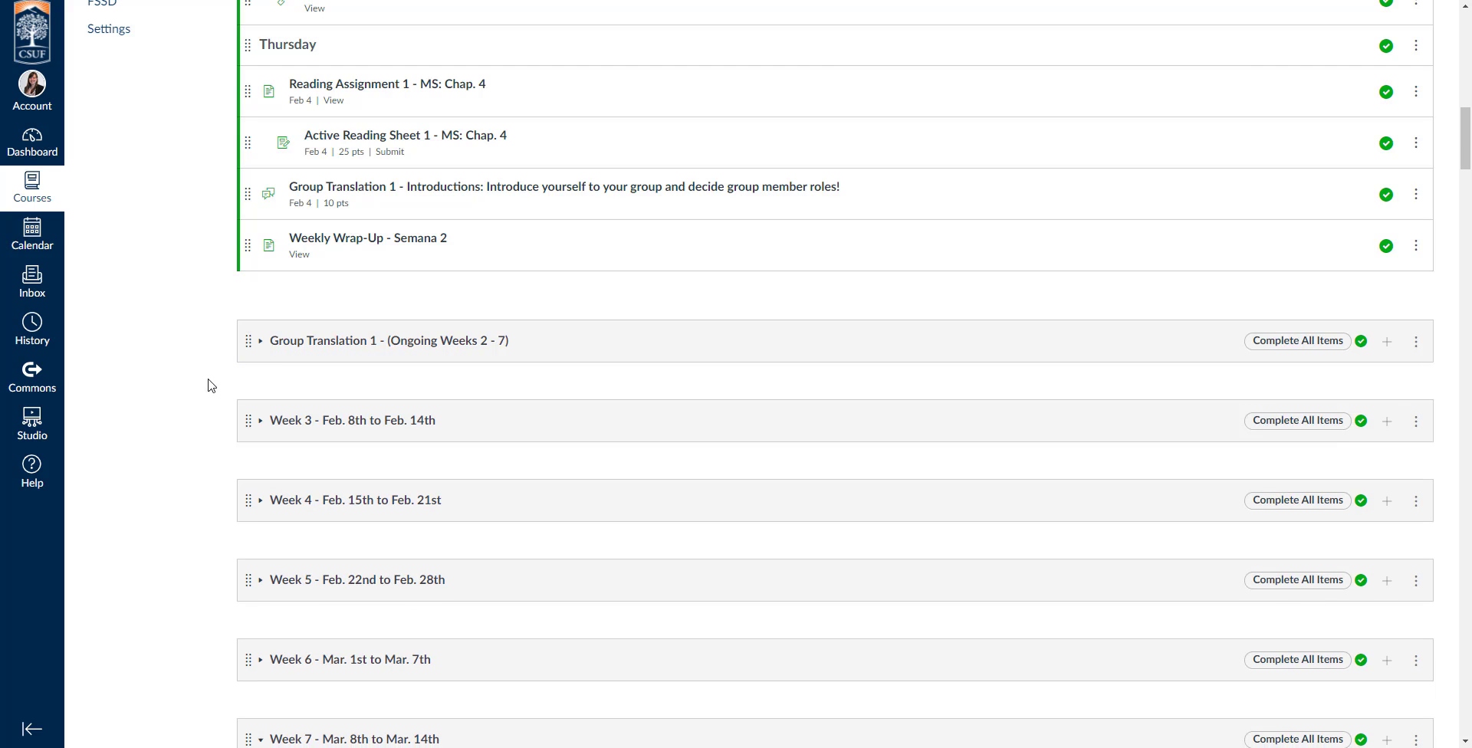
Switch the modules list to Student View and look through the student's modules down to Week 1.
scroll(215, 408, down, 2)
scroll(215, 408, up, 11)
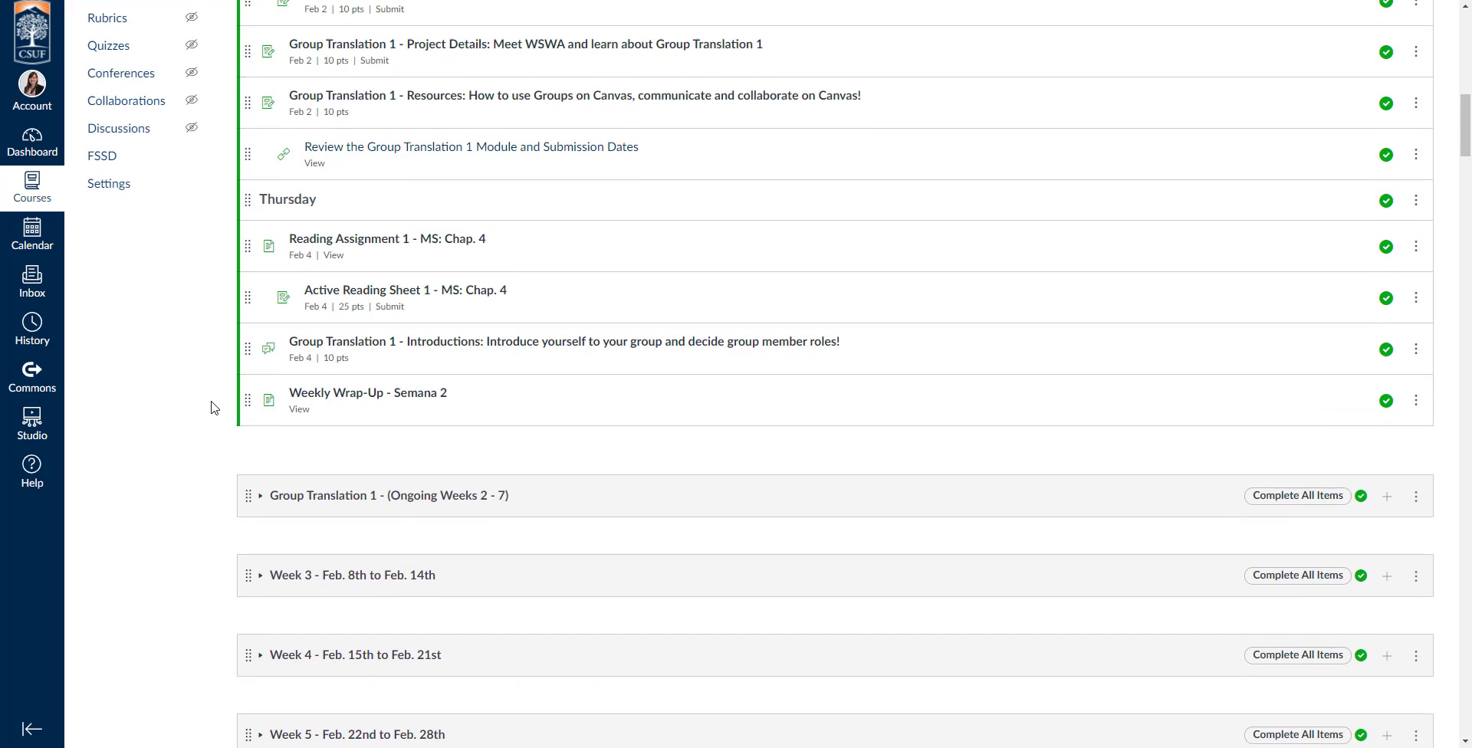
scroll(791, 240, up, 1)
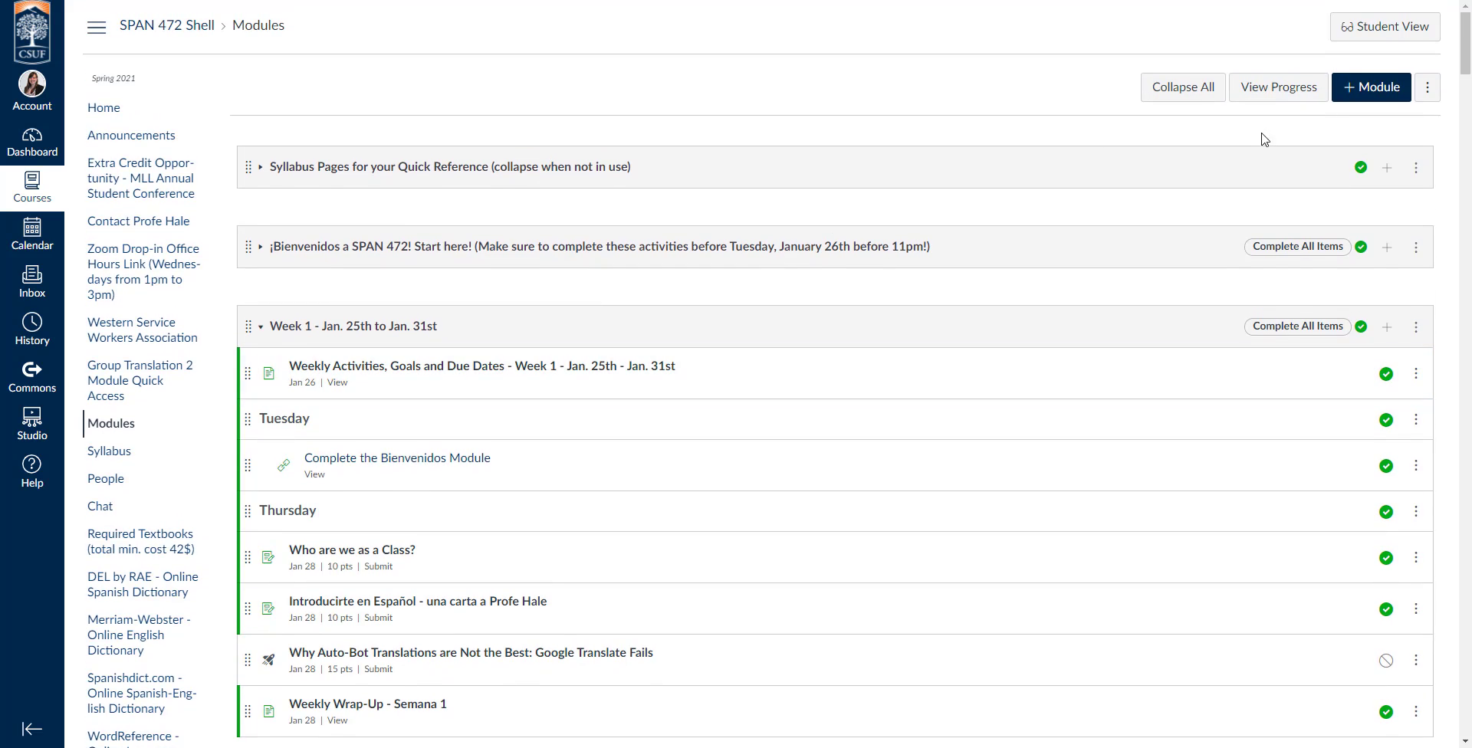
click(1417, 40)
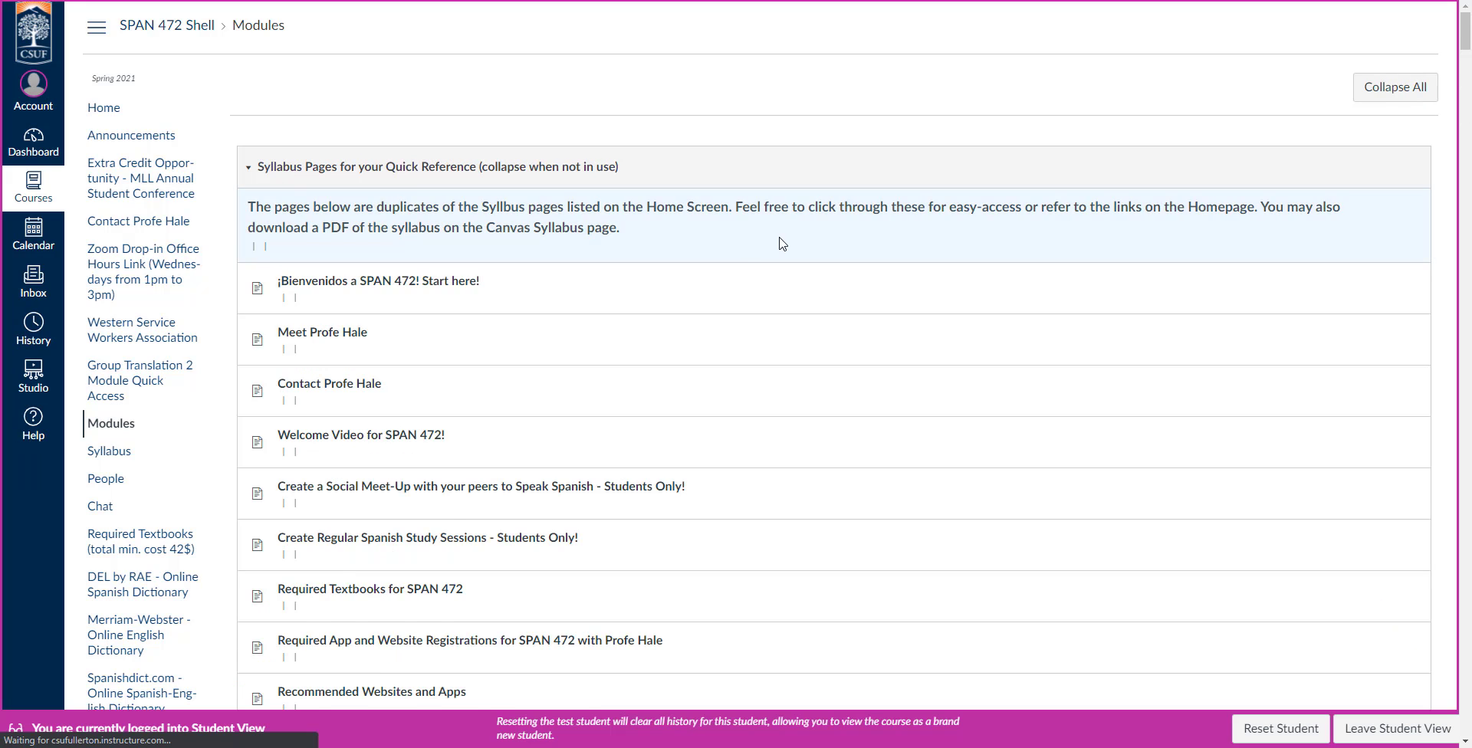
scroll(1364, 513, down, 15)
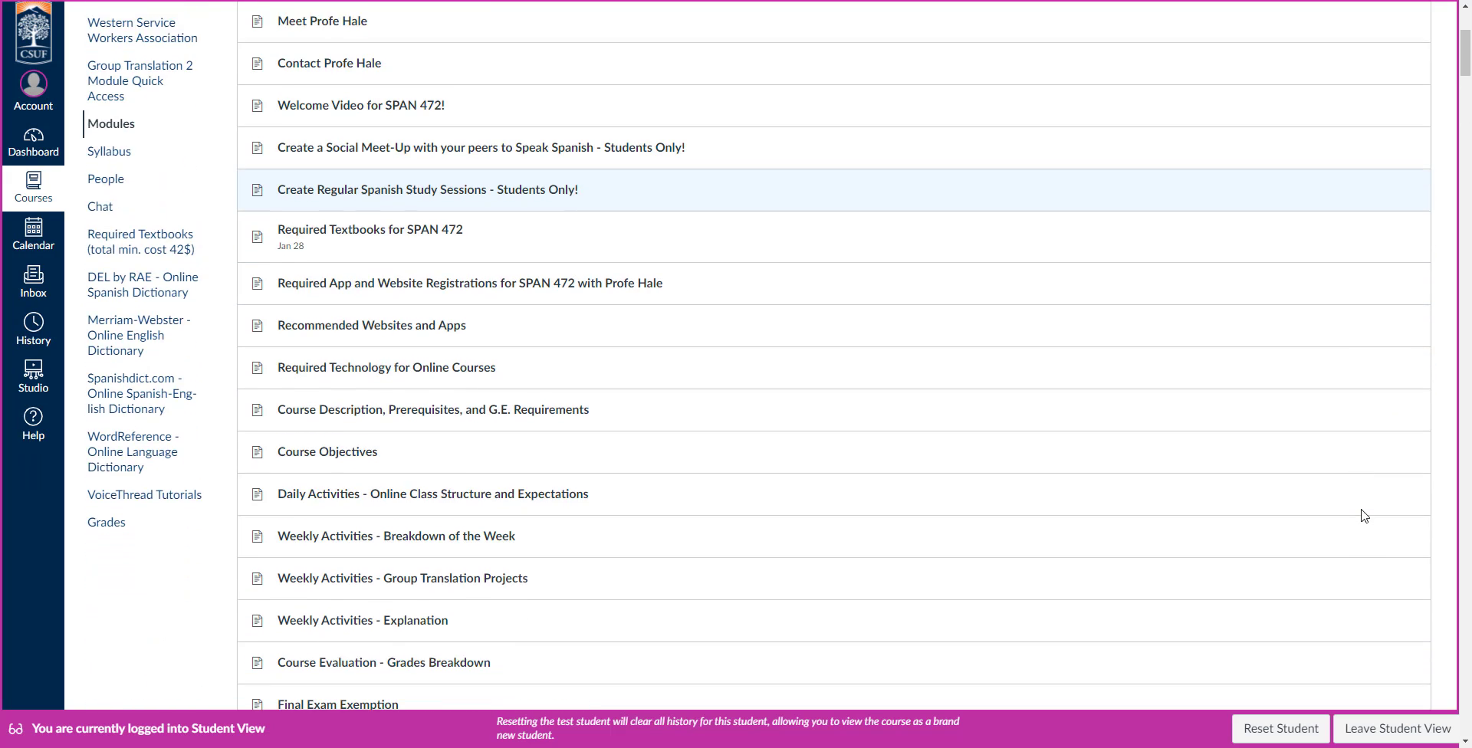
scroll(1364, 516, down, 5)
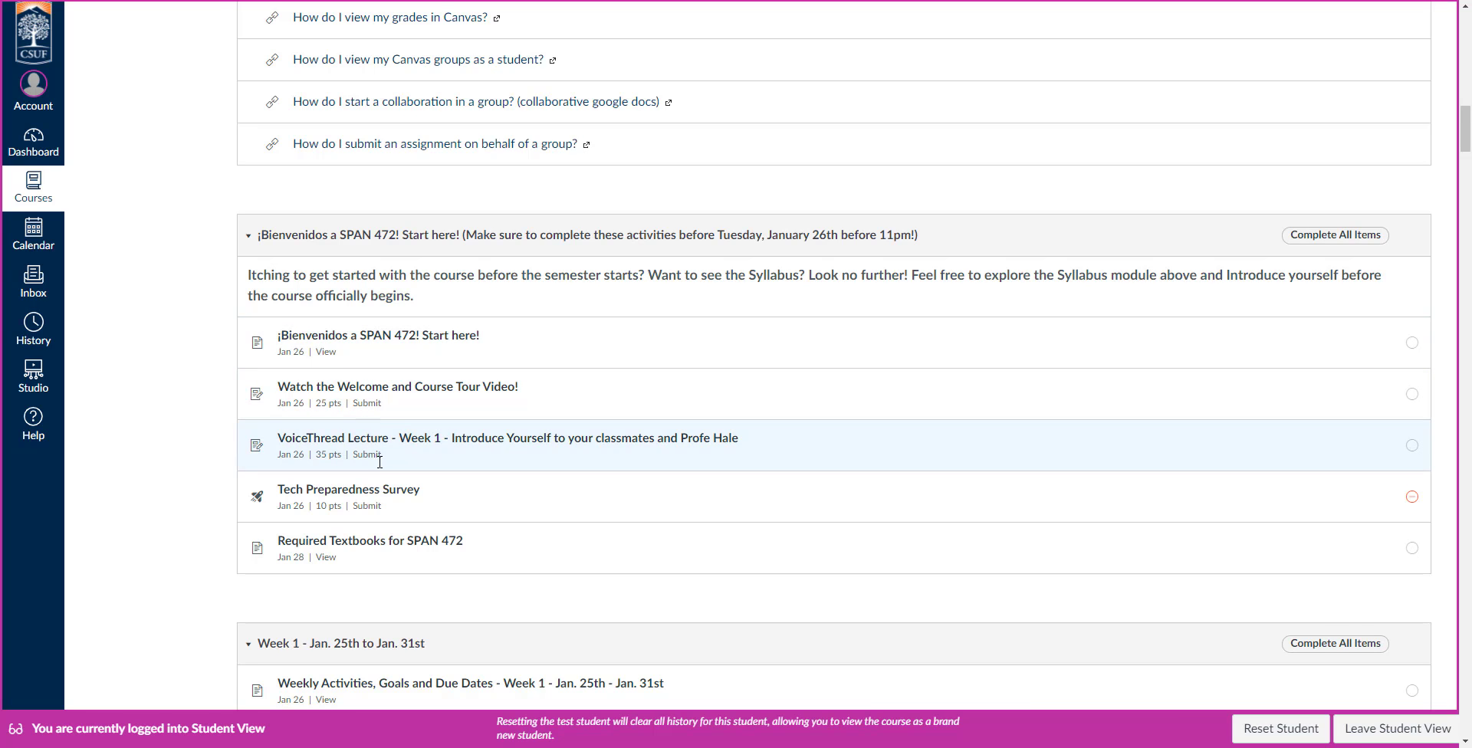
scroll(217, 417, down, 5)
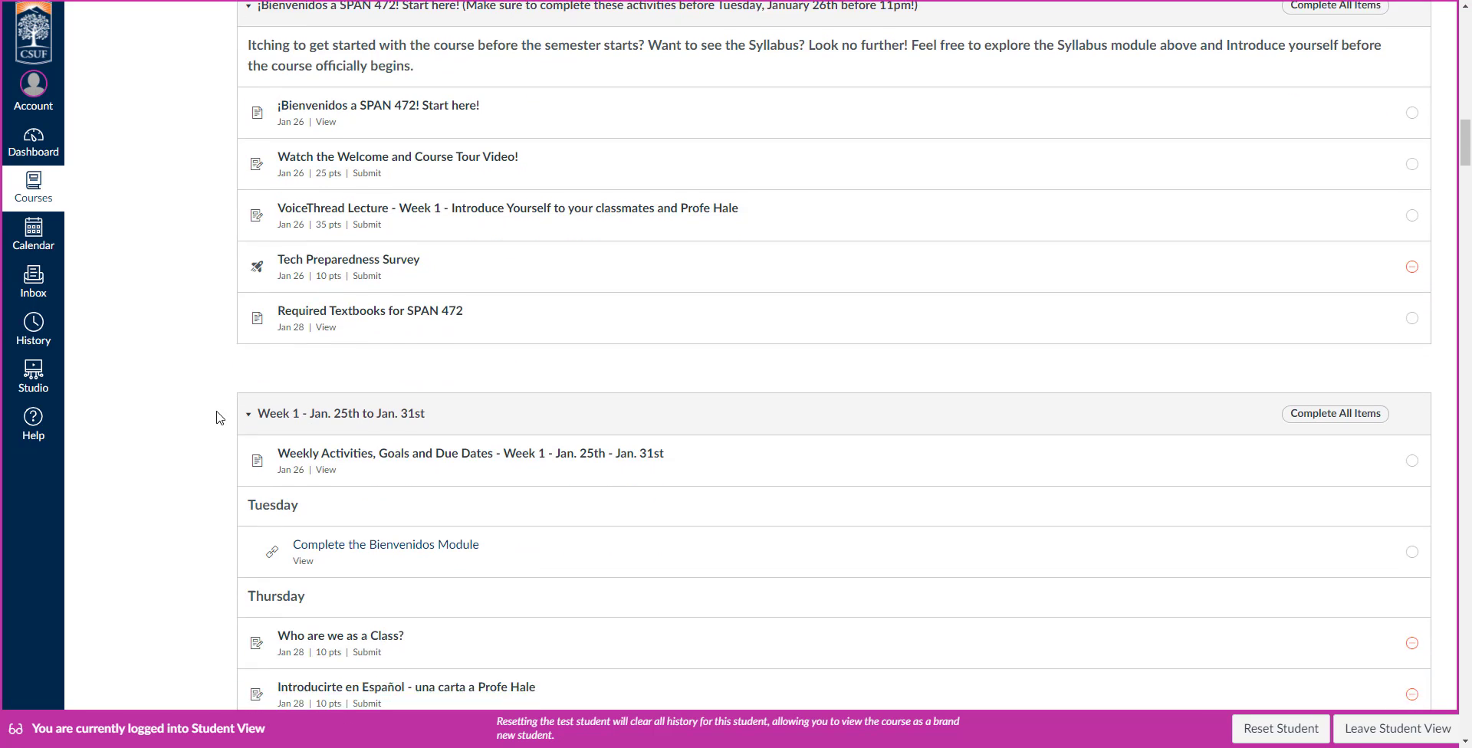
Open the Week 1 Weekly Activities, Goals and Due Dates page and read it through to the end.
click(413, 305)
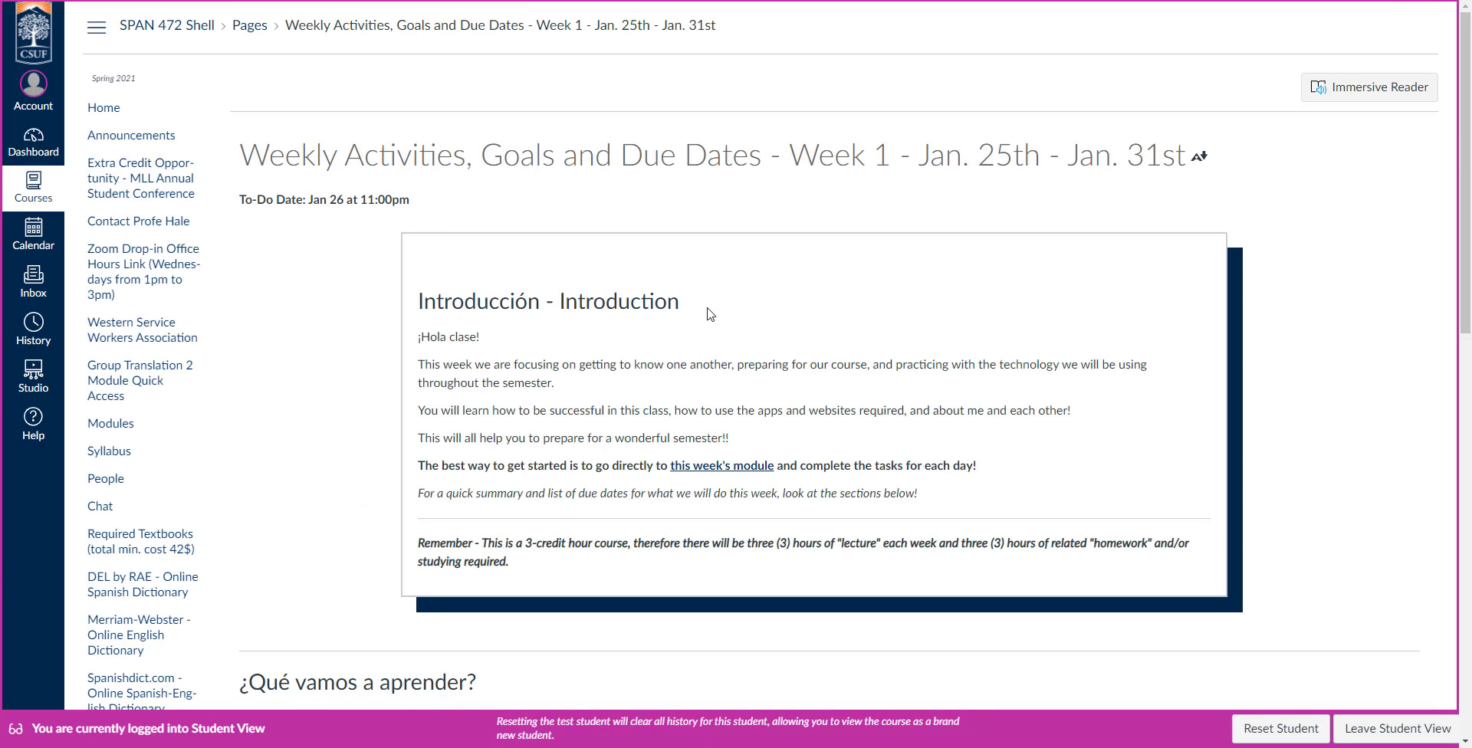
scroll(969, 398, down, 5)
scroll(968, 398, down, 8)
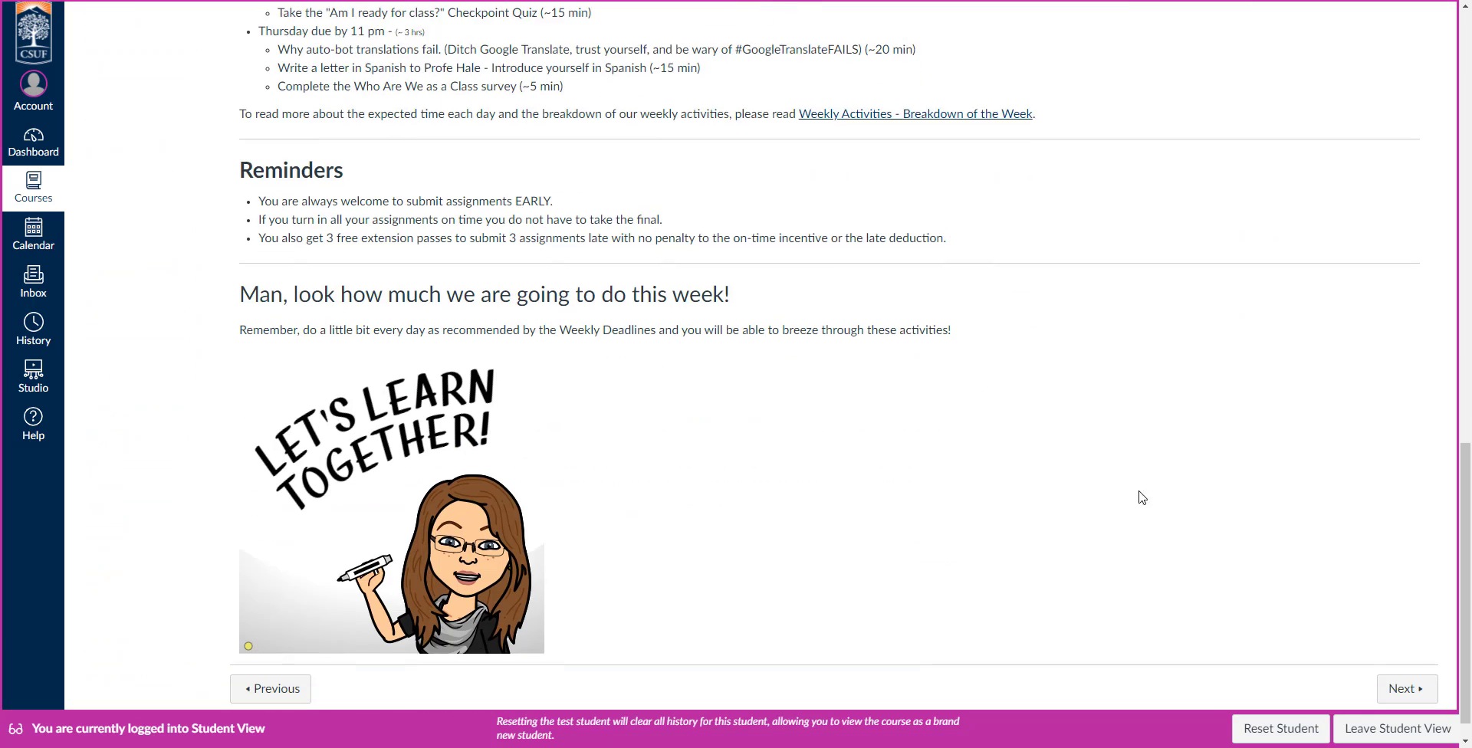
Advance through the Week 1 module items to the "Who are we as a Class?" assignment and look it over.
click(1406, 661)
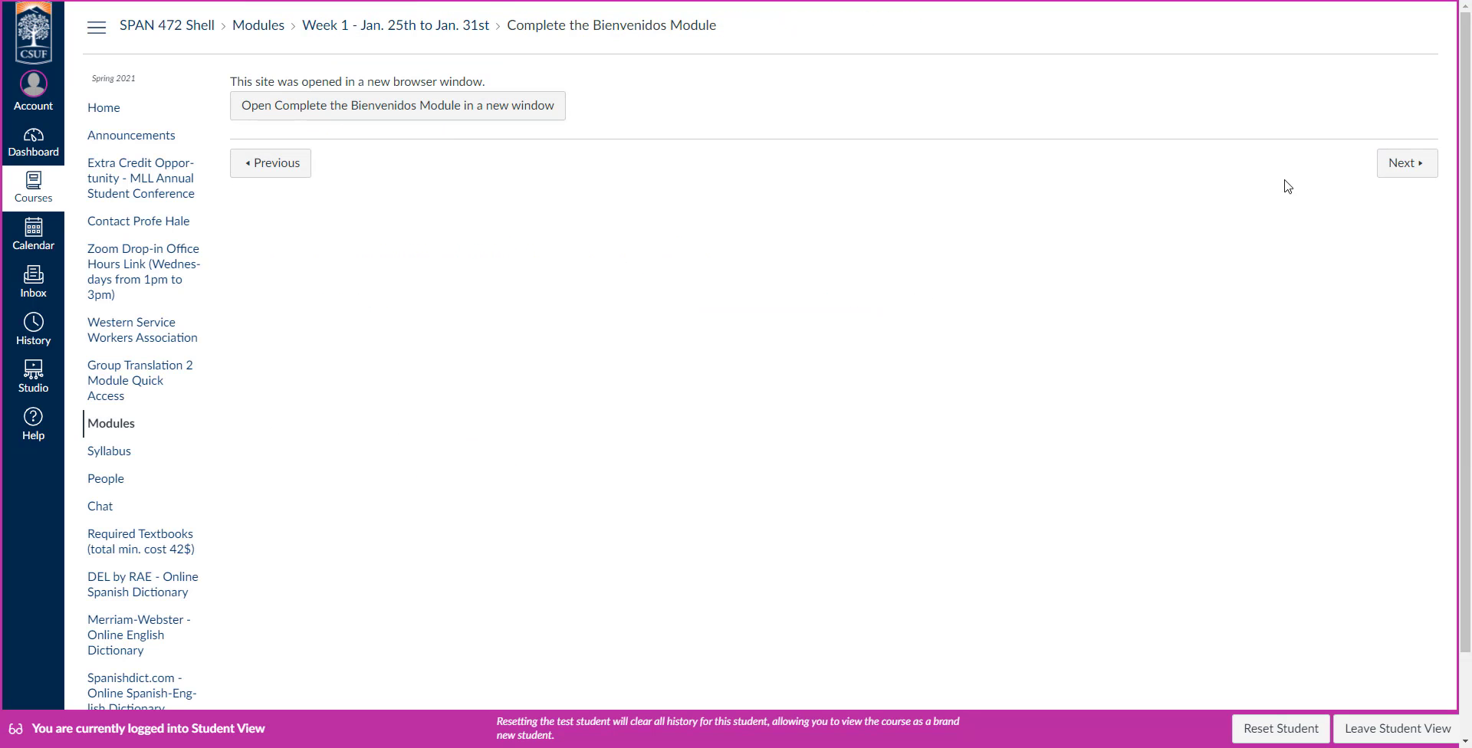
click(1393, 169)
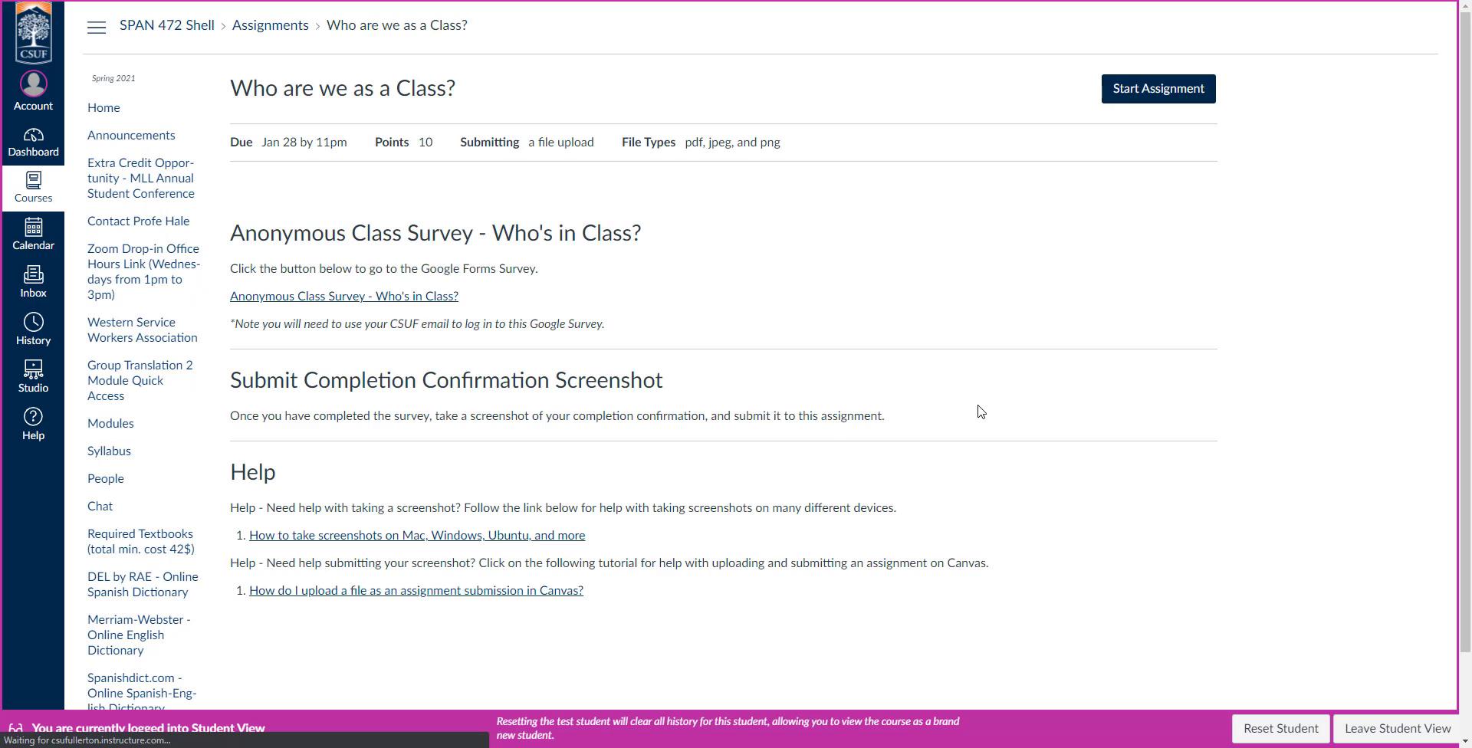
scroll(1012, 422, down, 3)
scroll(1023, 427, up, 3)
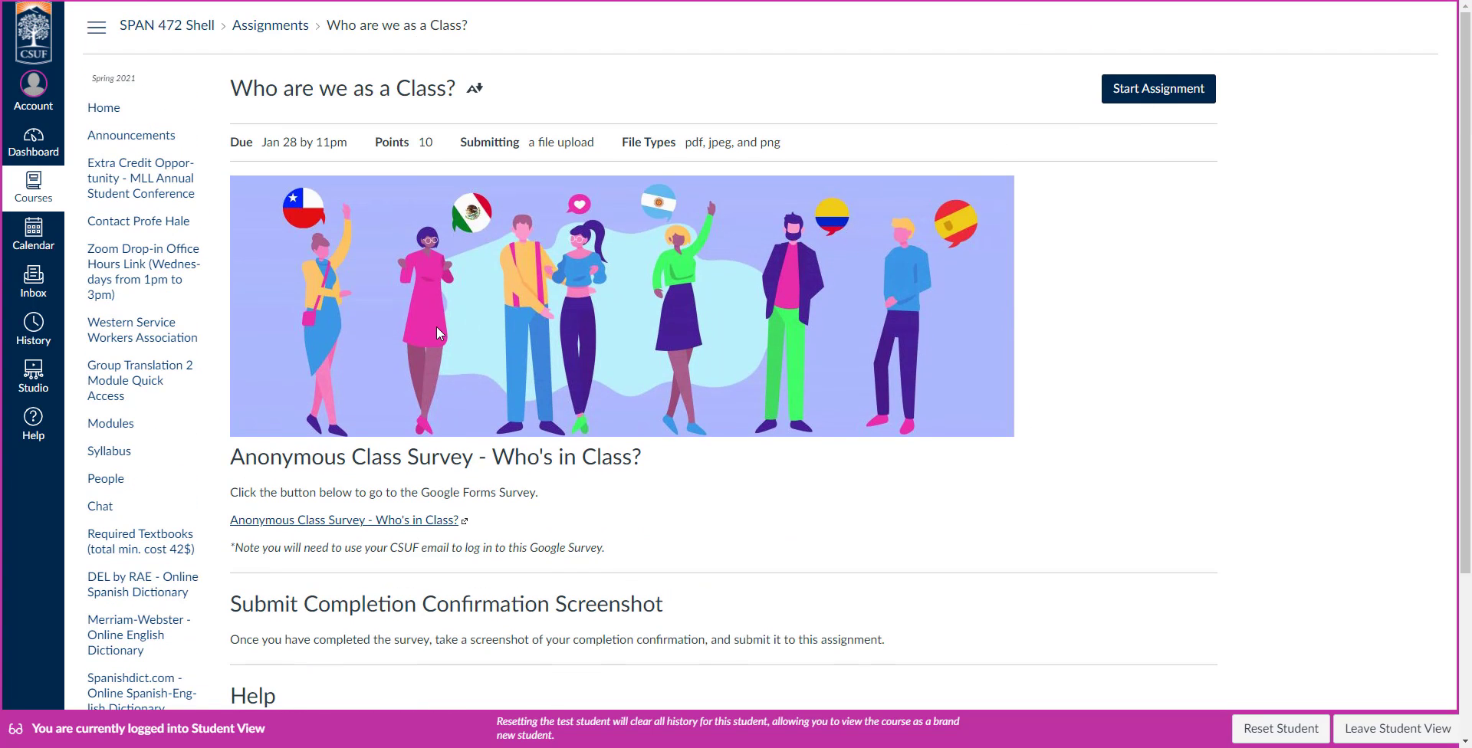
Return to the modules list, collapse the Syllabus Pages and Bienvenidos modules, and check the completion marks on the weekly items.
click(106, 431)
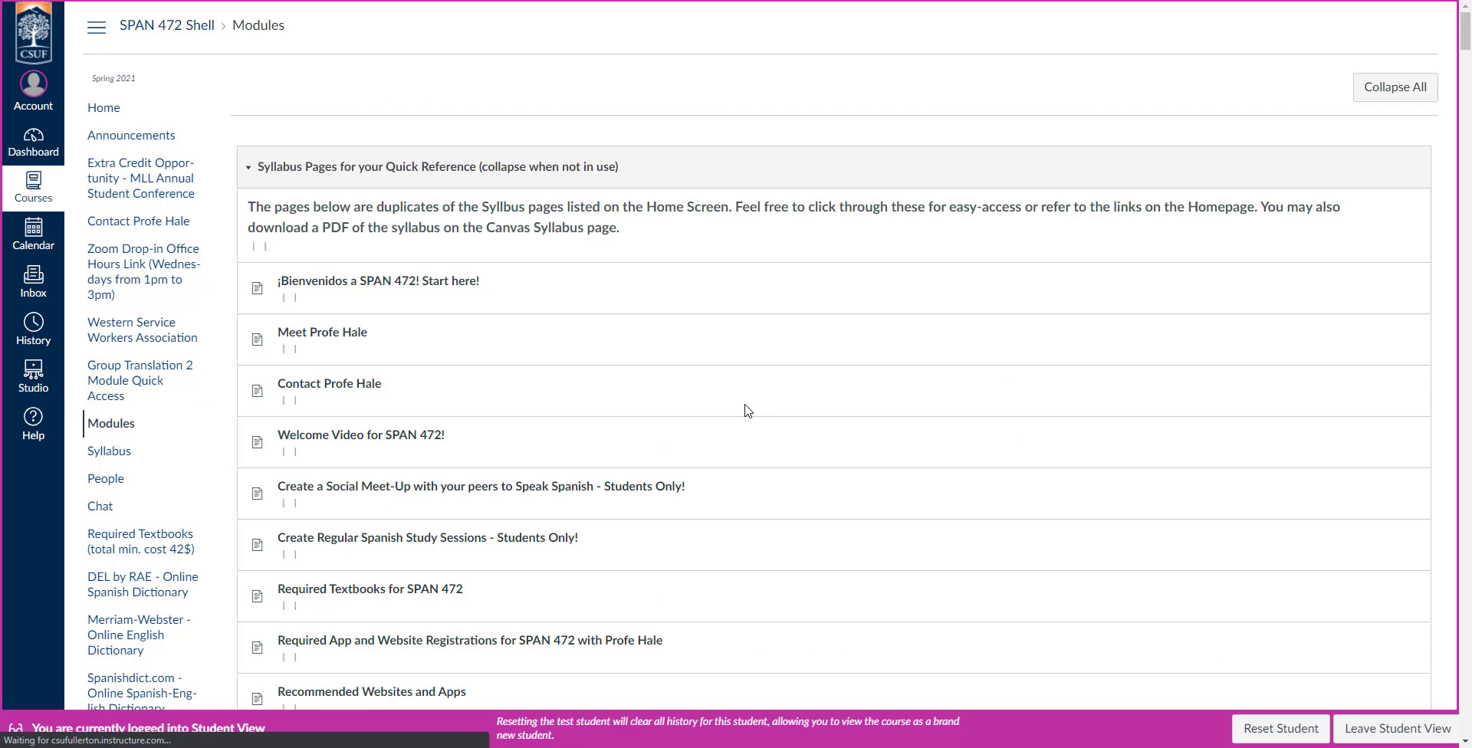
click(250, 168)
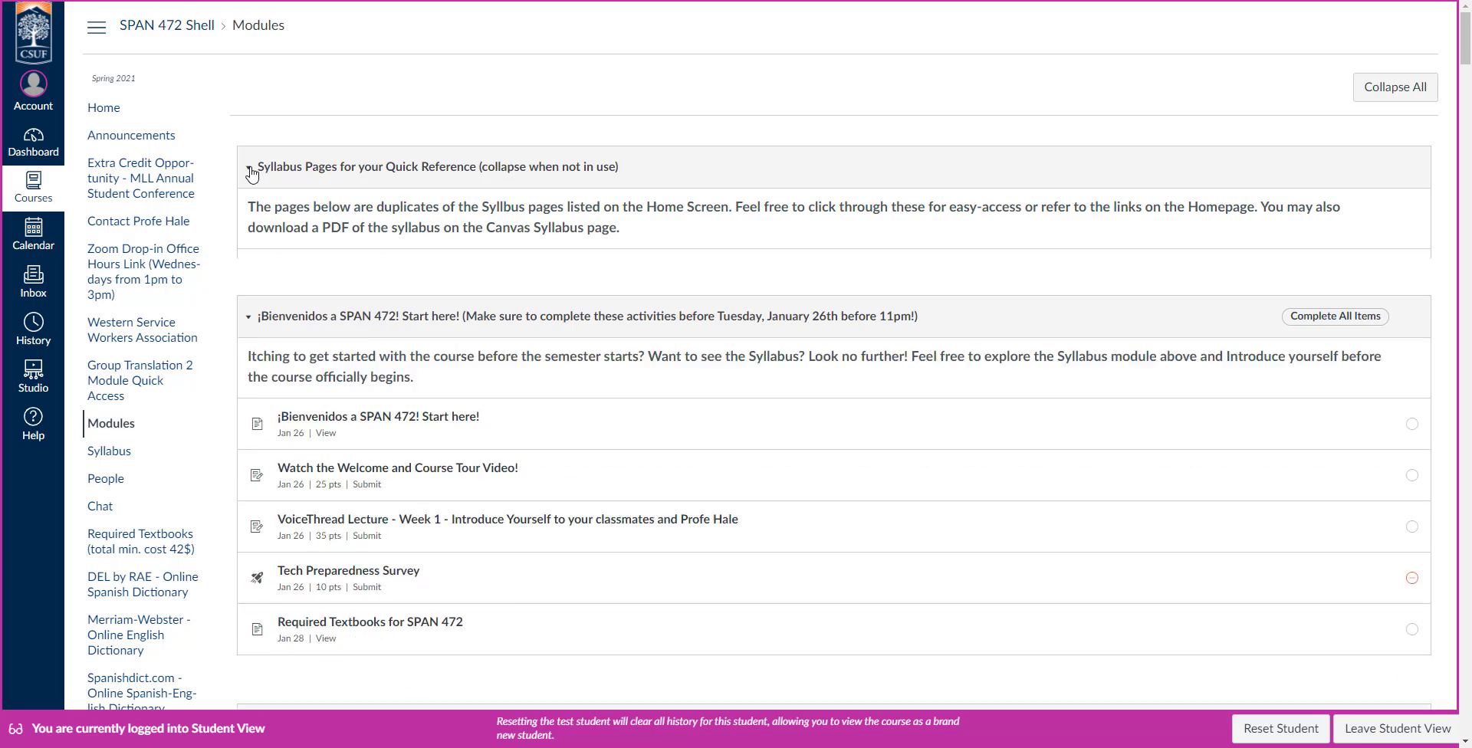
click(250, 253)
scroll(1385, 318, down, 1)
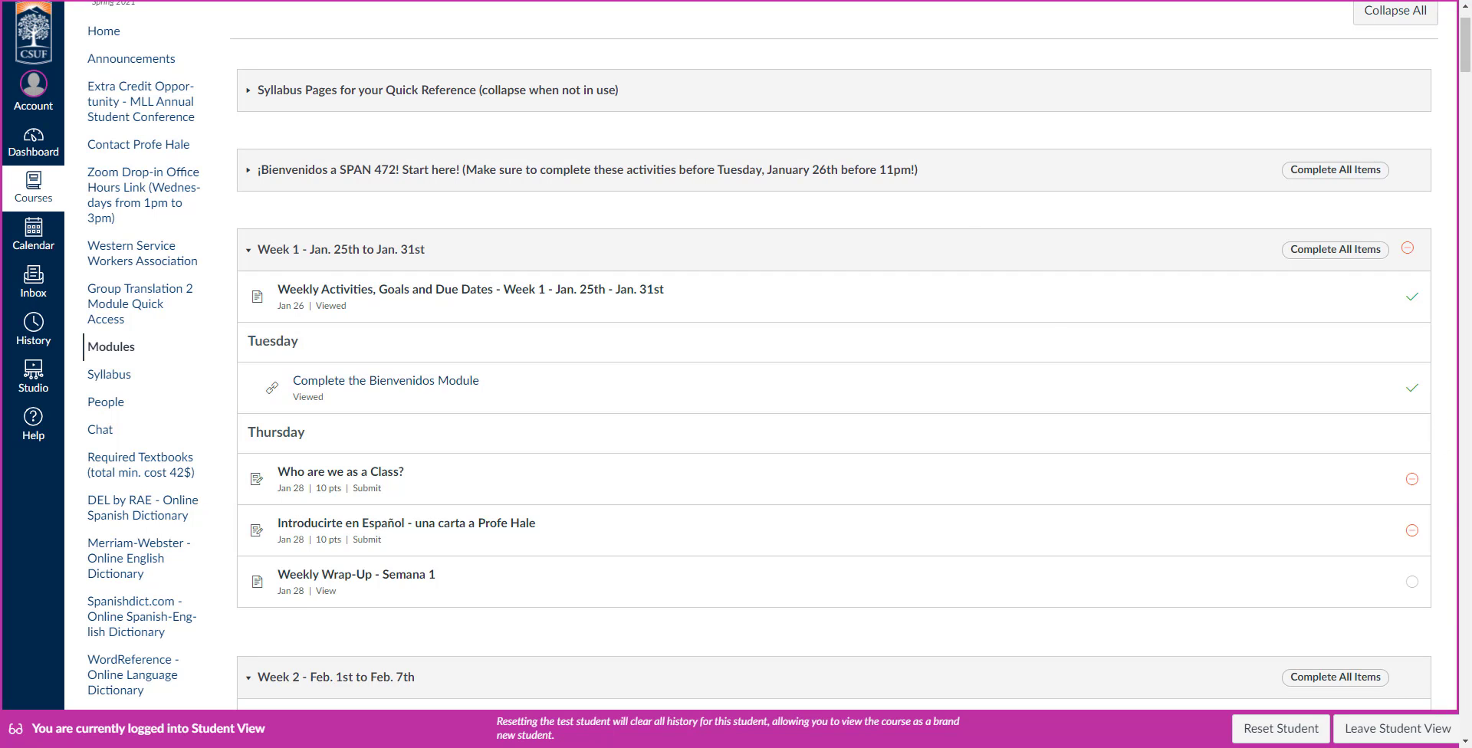
scroll(938, 566, down, 1)
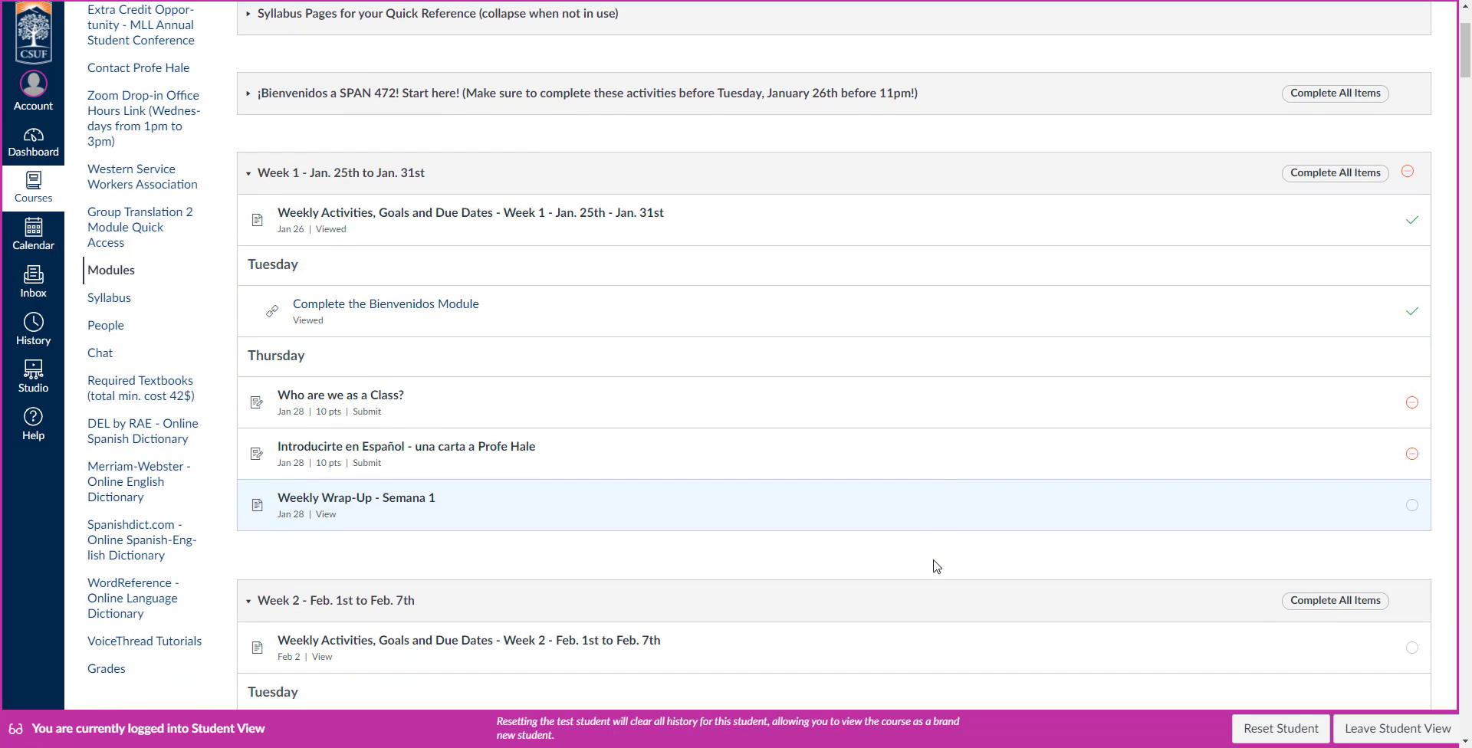
scroll(937, 567, up, 2)
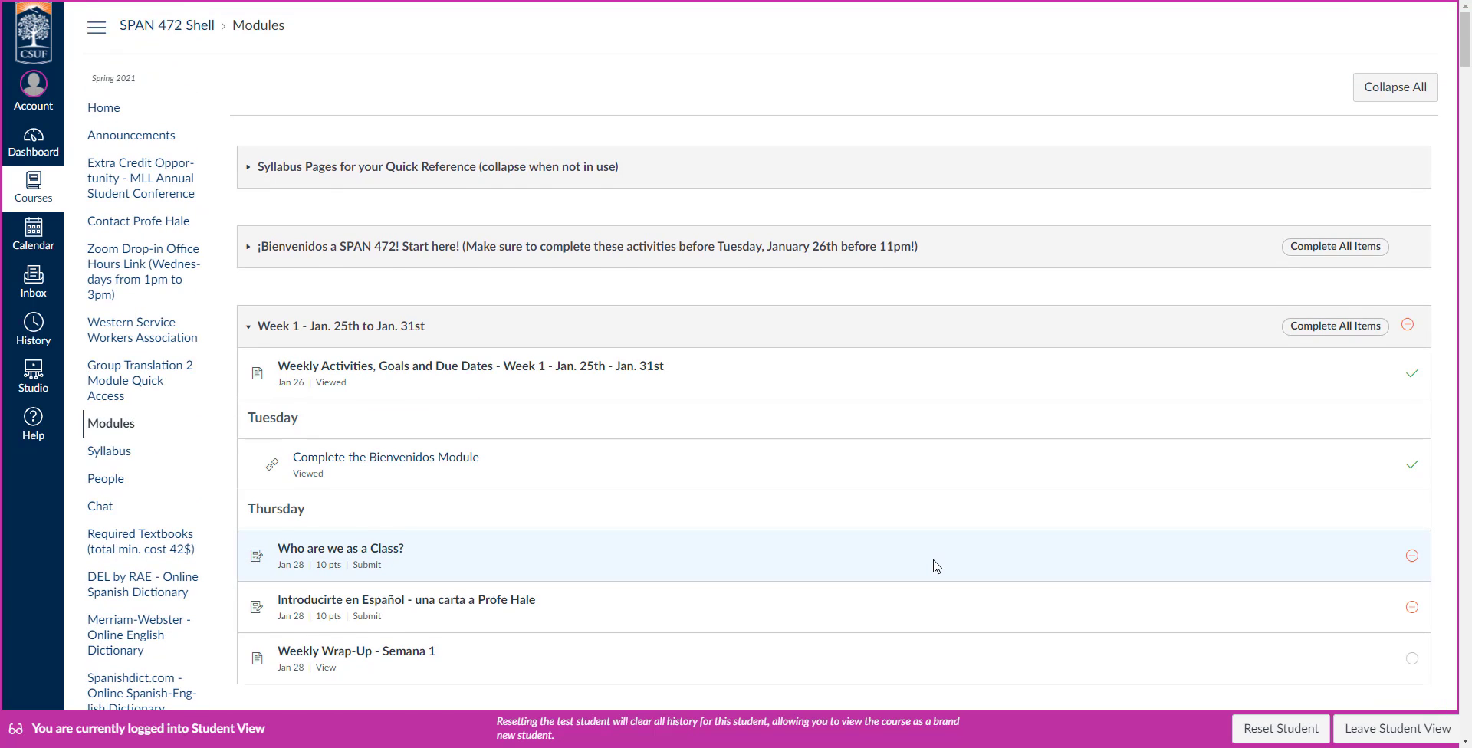
scroll(938, 566, down, 4)
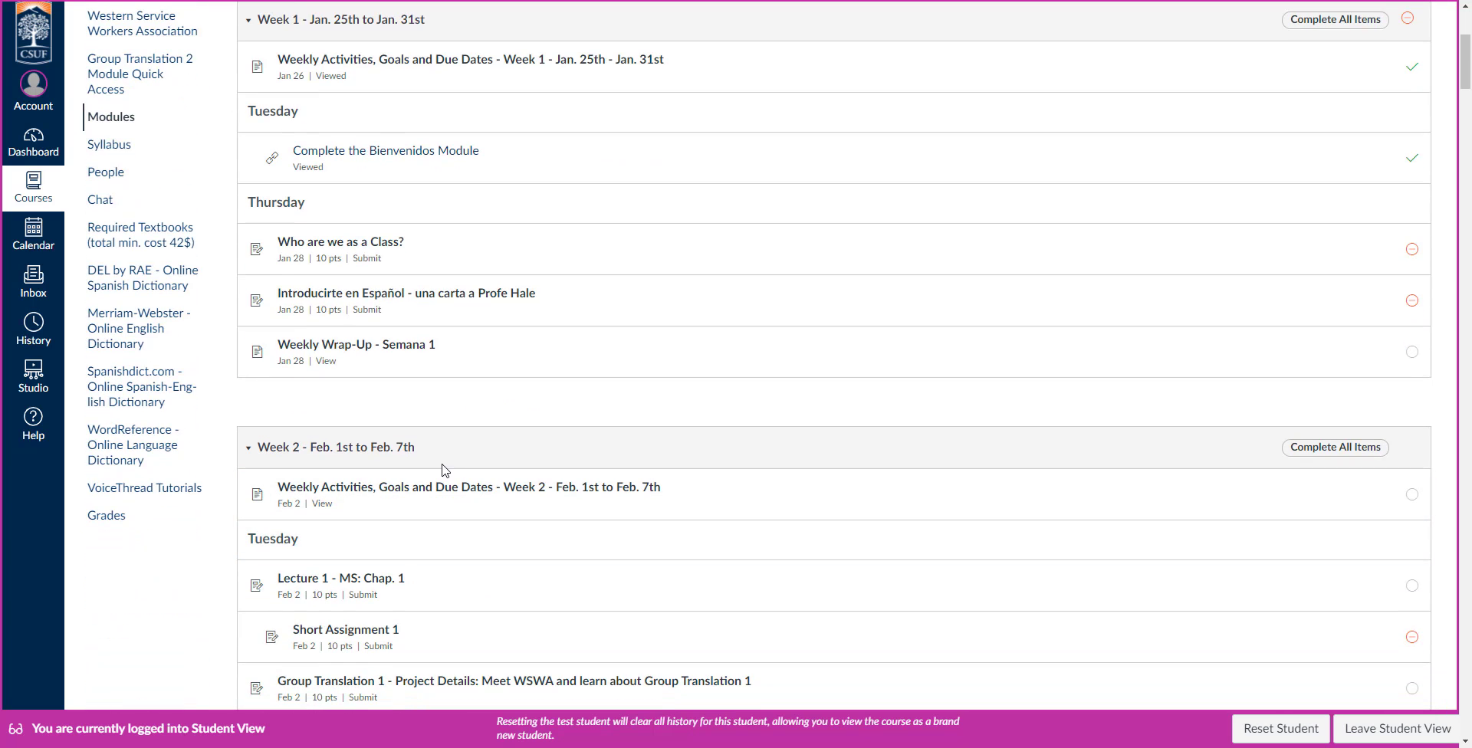
scroll(485, 383, up, 4)
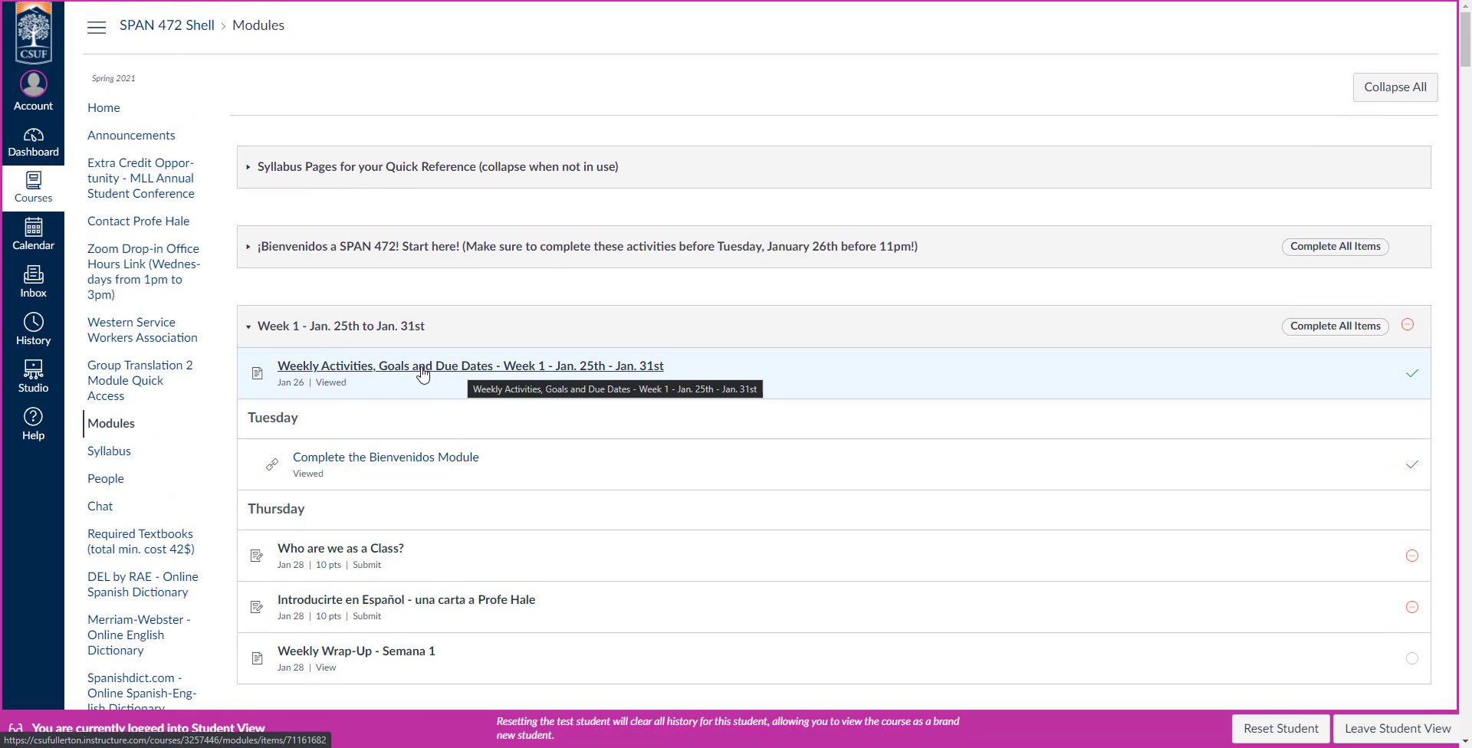
Reopen the Week 1 Weekly Activities, Goals and Due Dates page, look it over, and leave Student View.
click(424, 374)
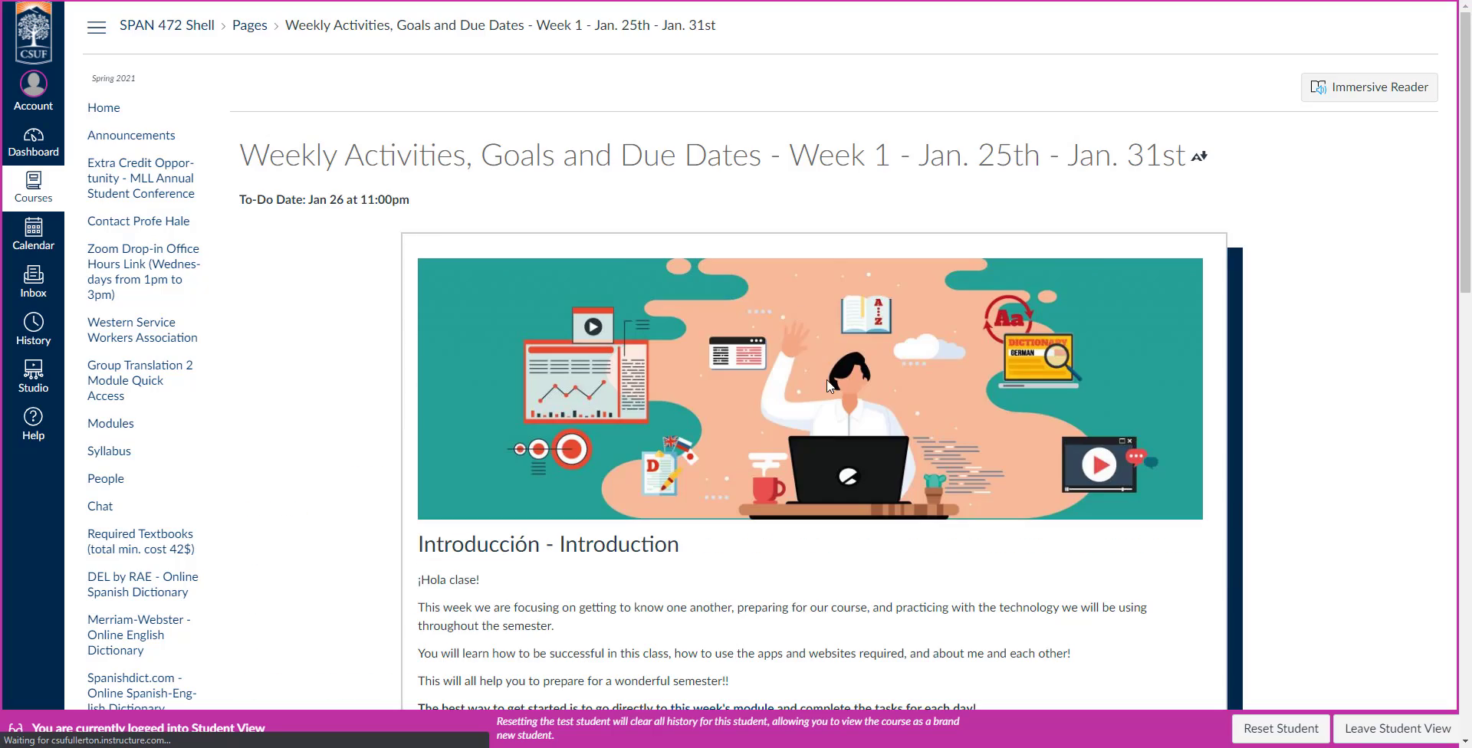
scroll(755, 374, down, 8)
scroll(756, 374, down, 6)
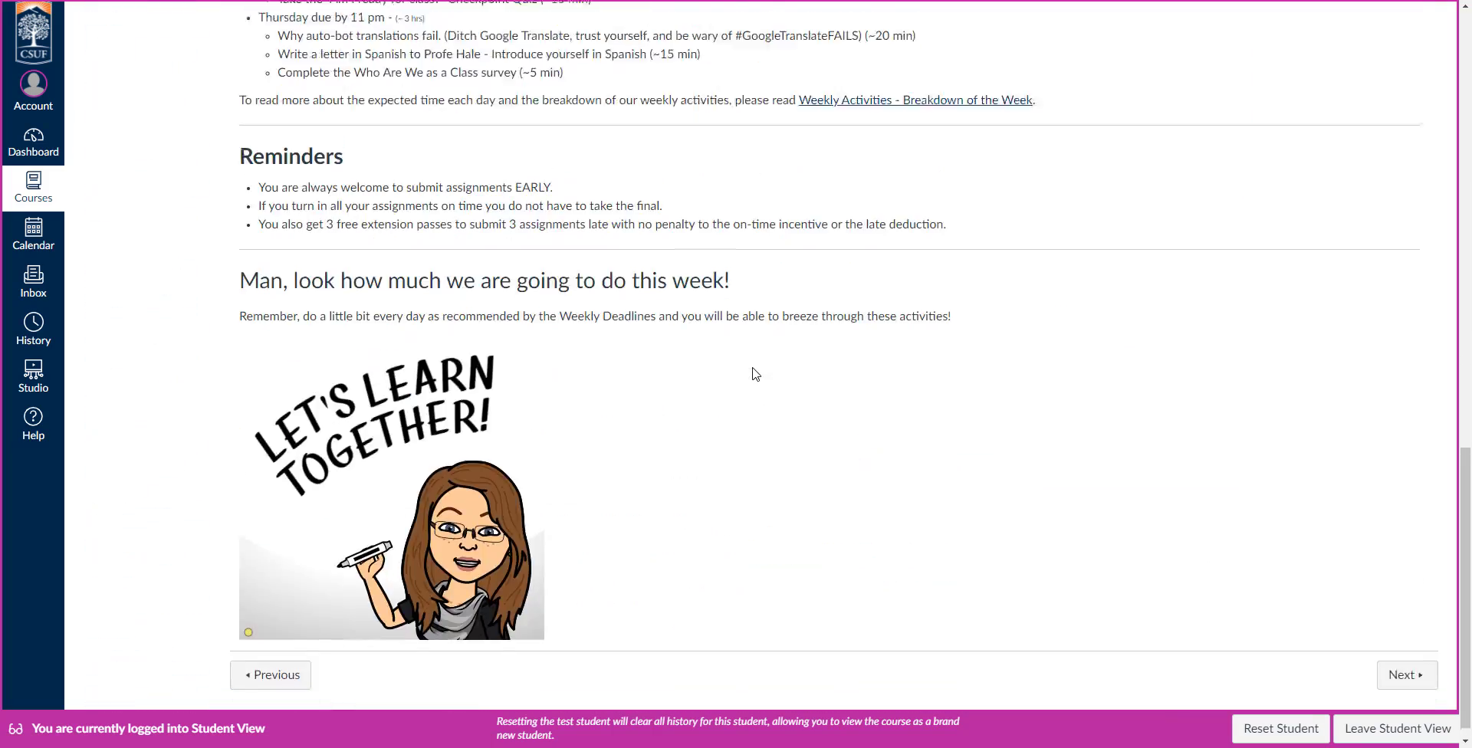
scroll(756, 374, up, 12)
scroll(755, 375, up, 2)
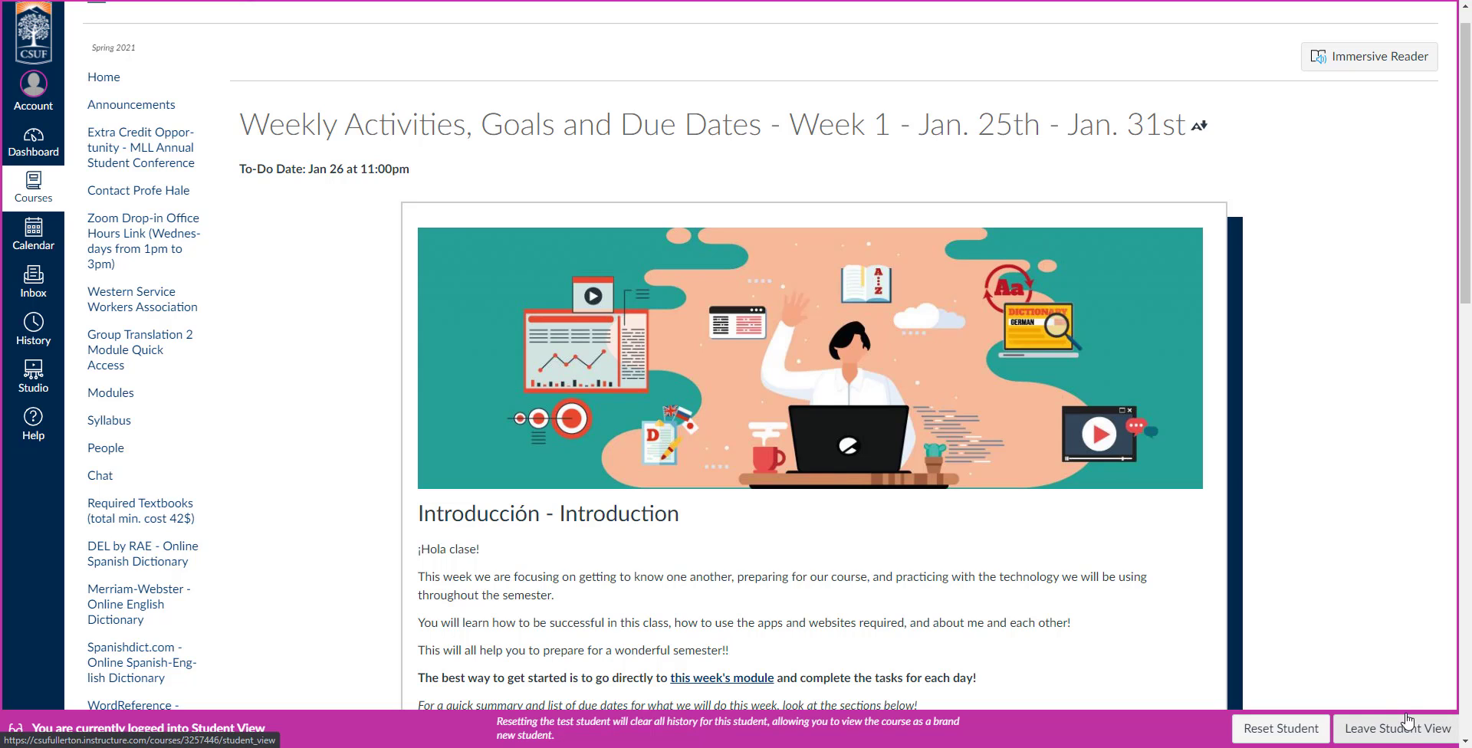
click(1379, 730)
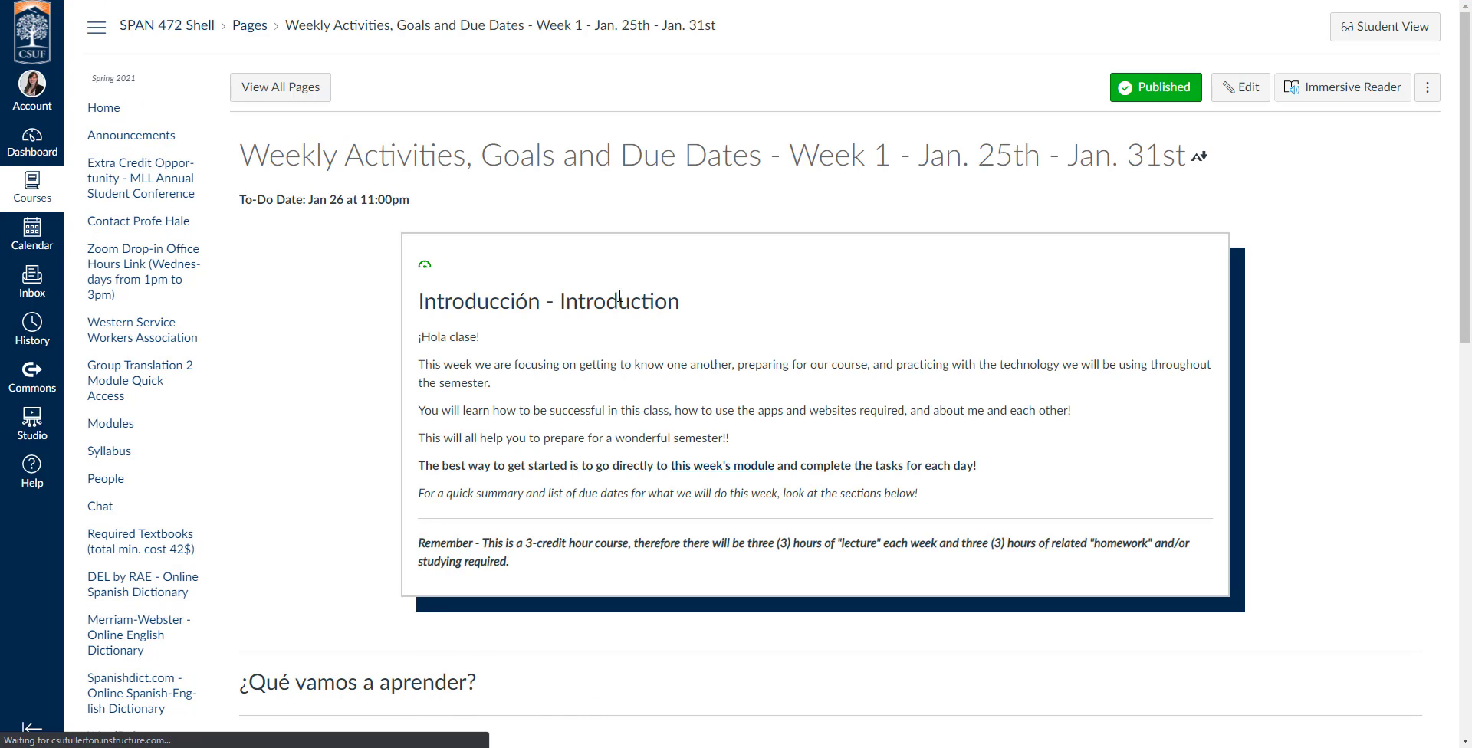
Return to the modules list and look over the Week 1 and Week 2 items in the instructor's view.
click(111, 426)
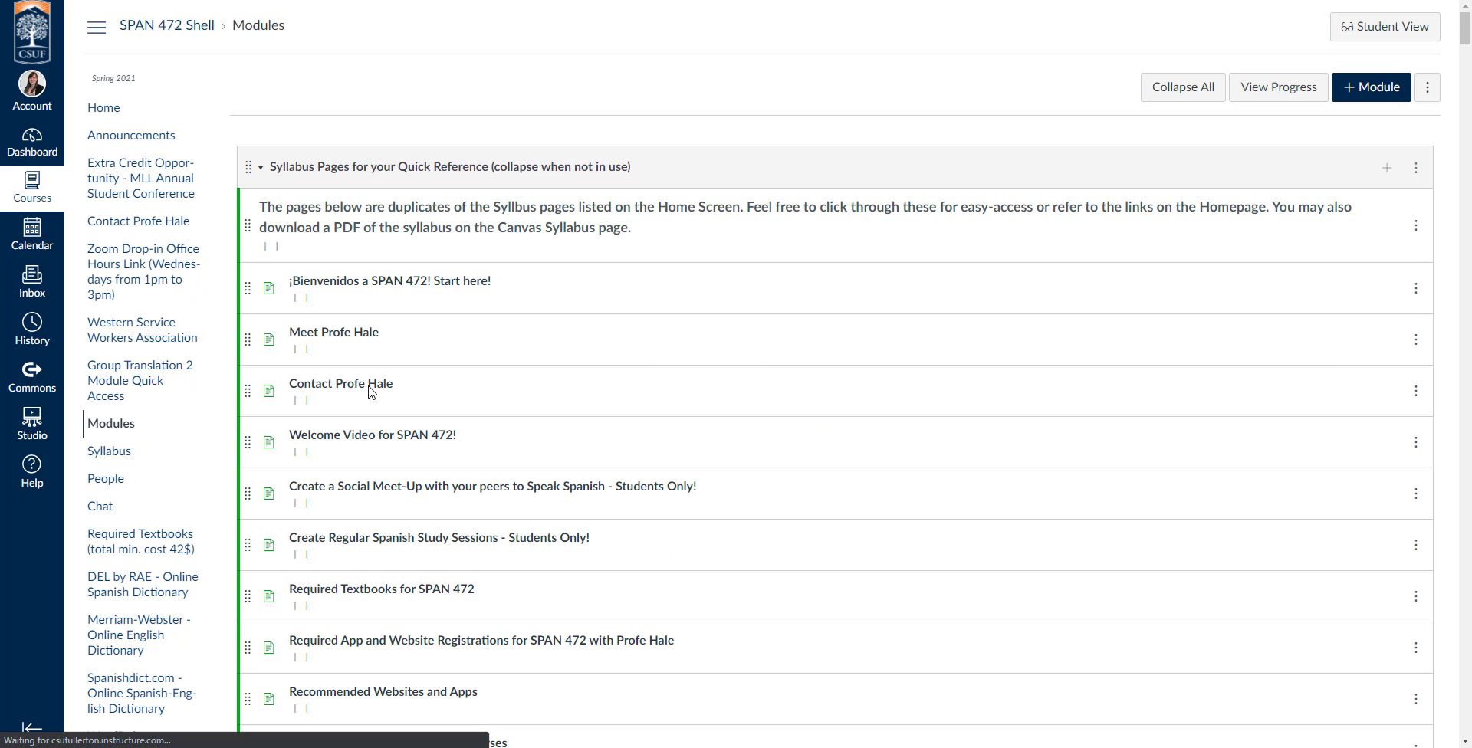
scroll(905, 288, down, 3)
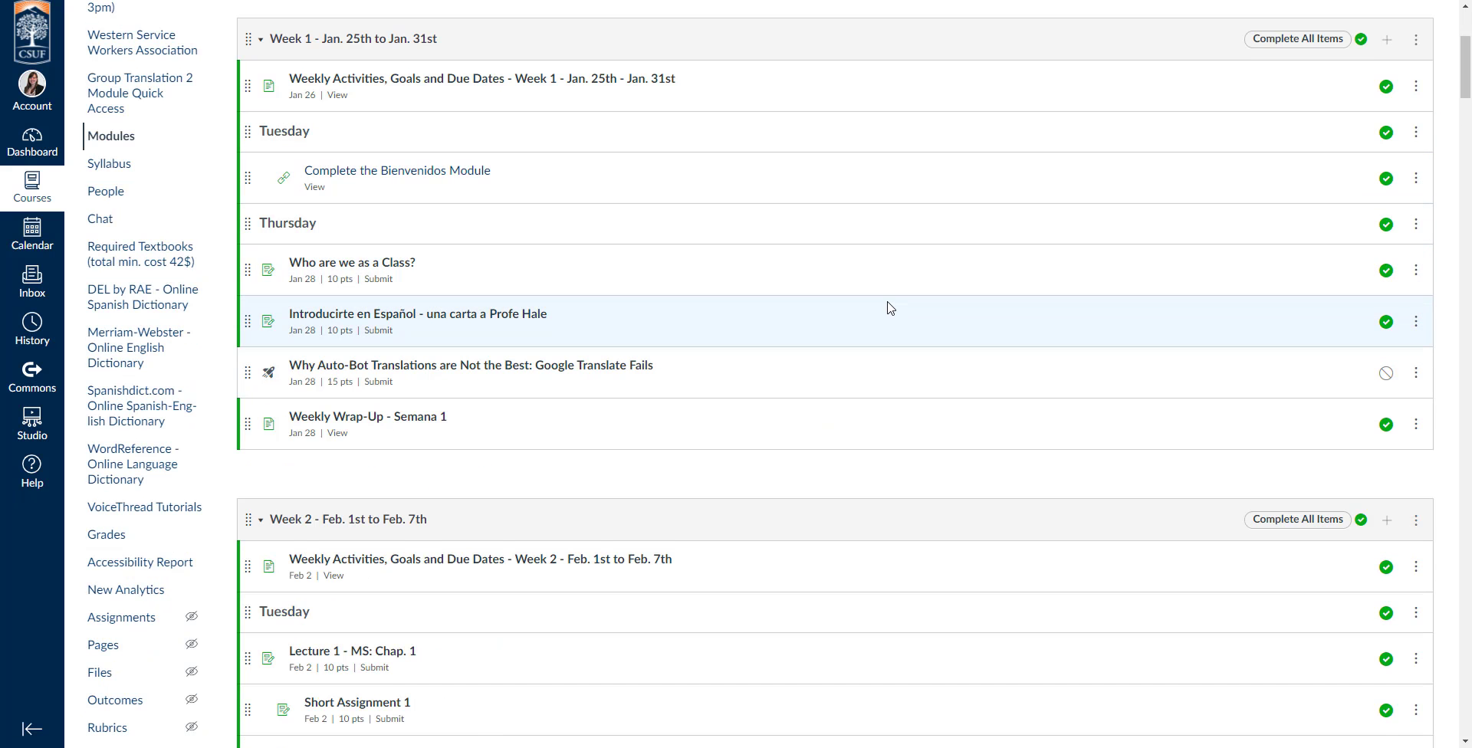
scroll(888, 303, up, 2)
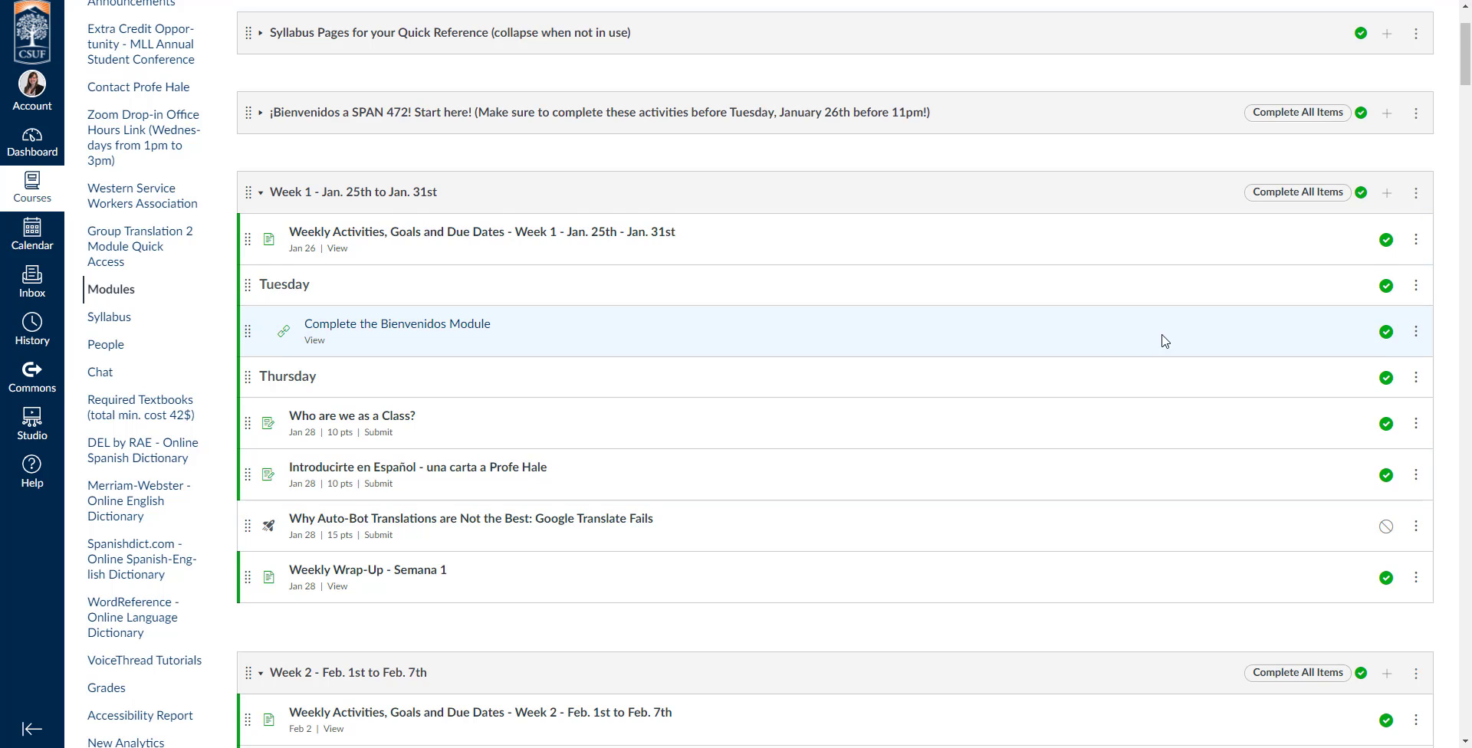
scroll(1282, 339, up, 2)
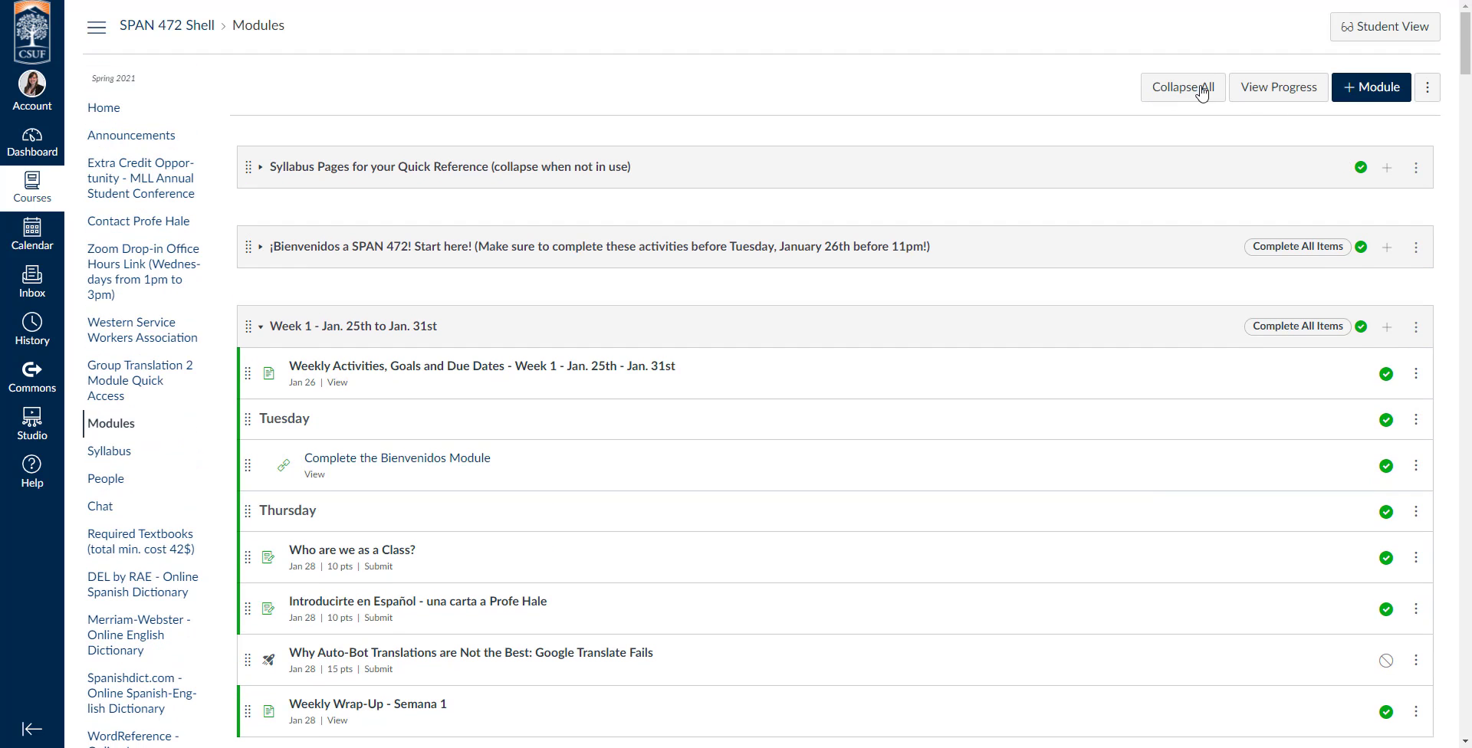
View the student progress page for the course's modules.
click(1284, 97)
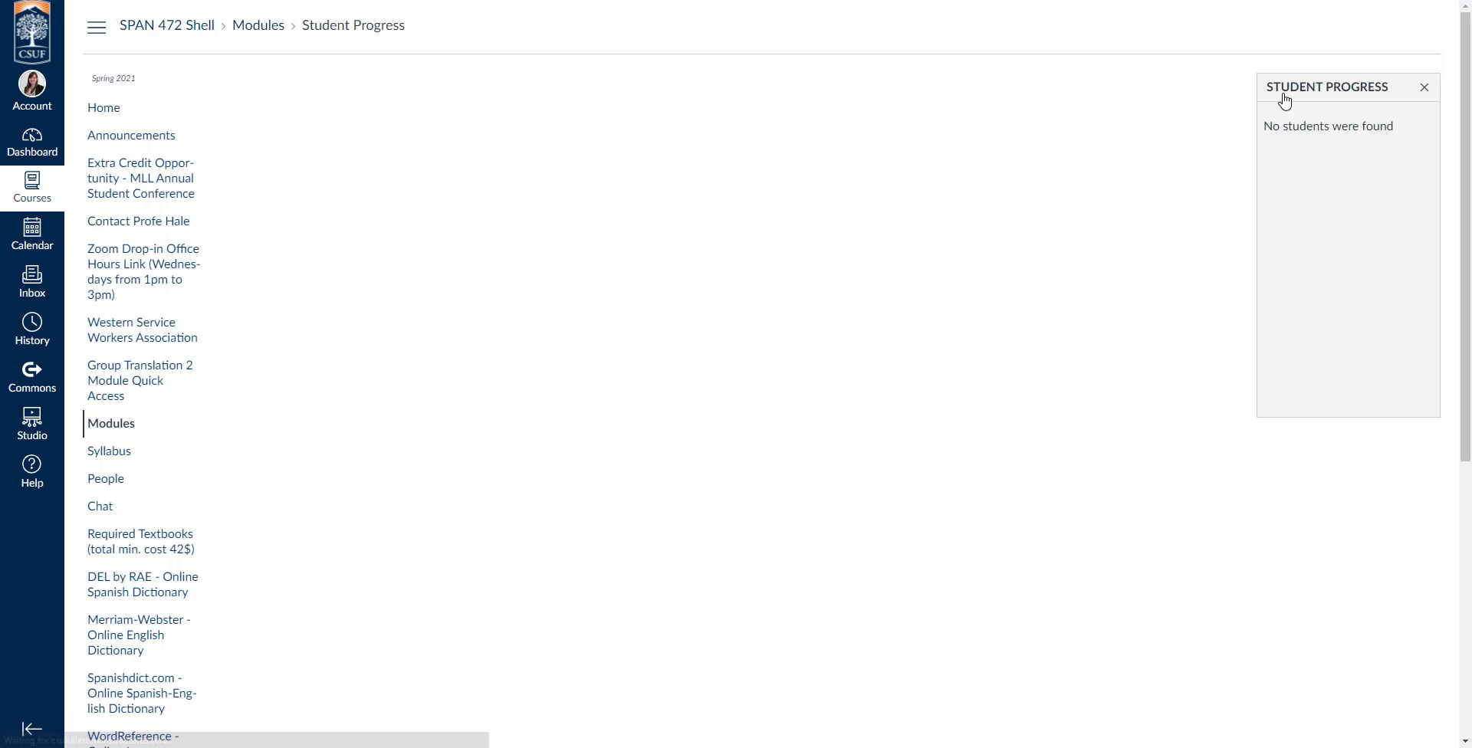
drag(1287, 128, 1405, 157)
click(846, 135)
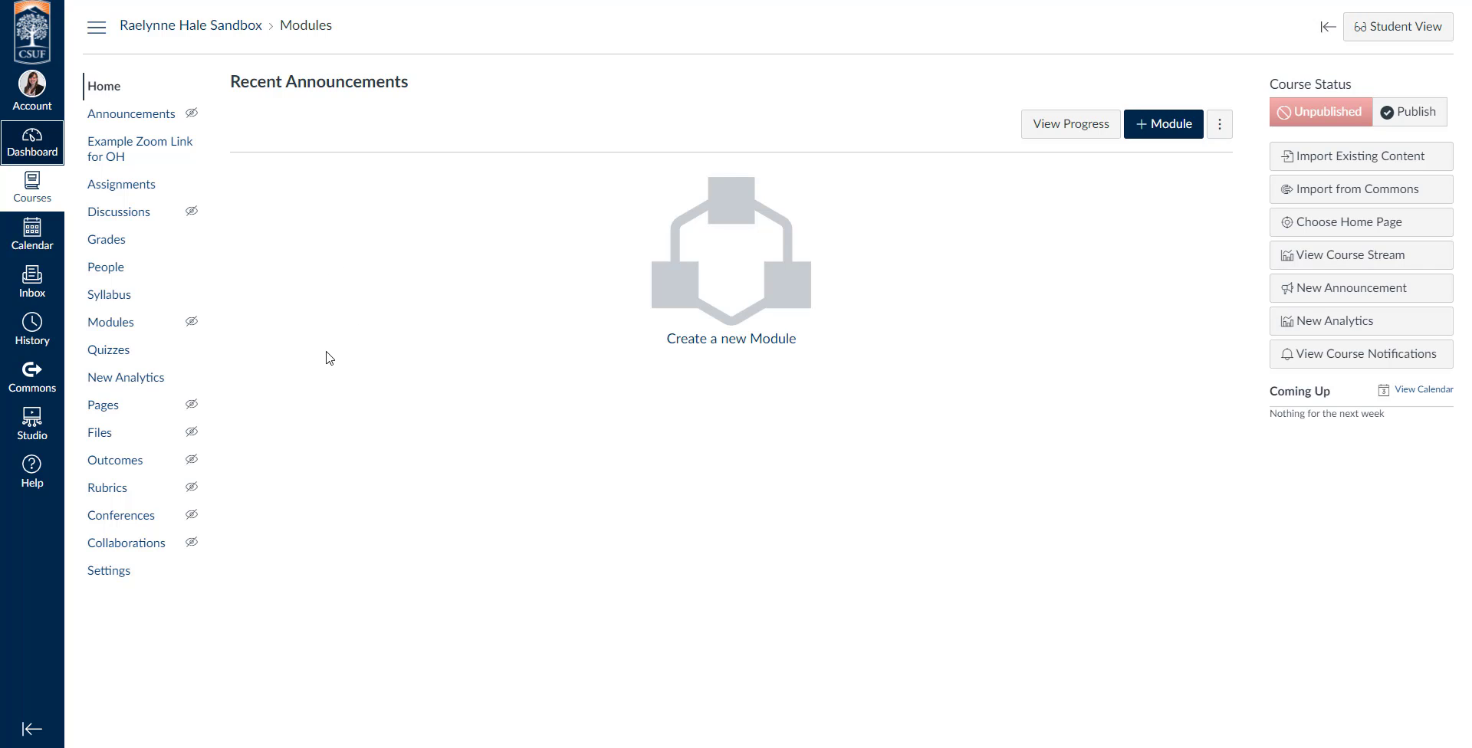
Search Commons for "Higher Education Master Template" and open that course resource.
click(24, 381)
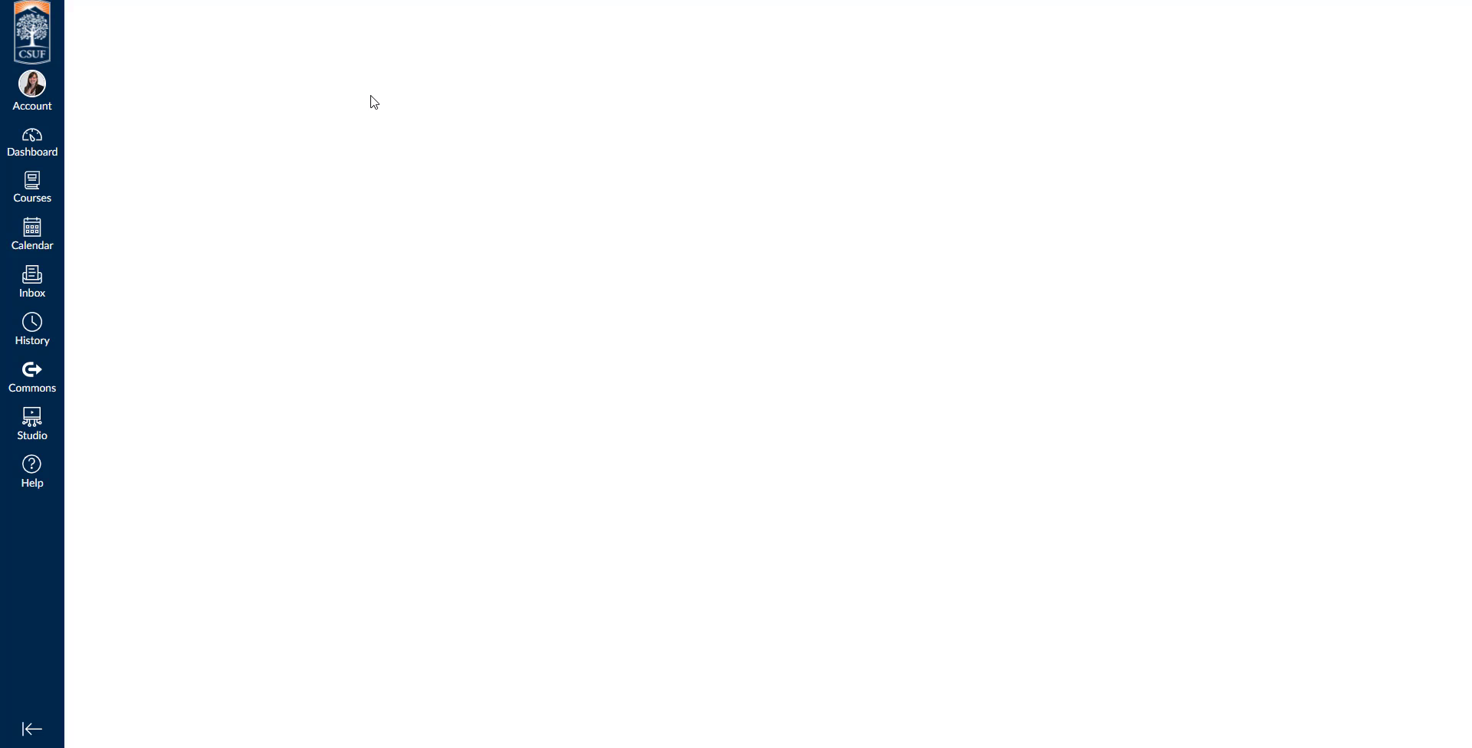
click(329, 92)
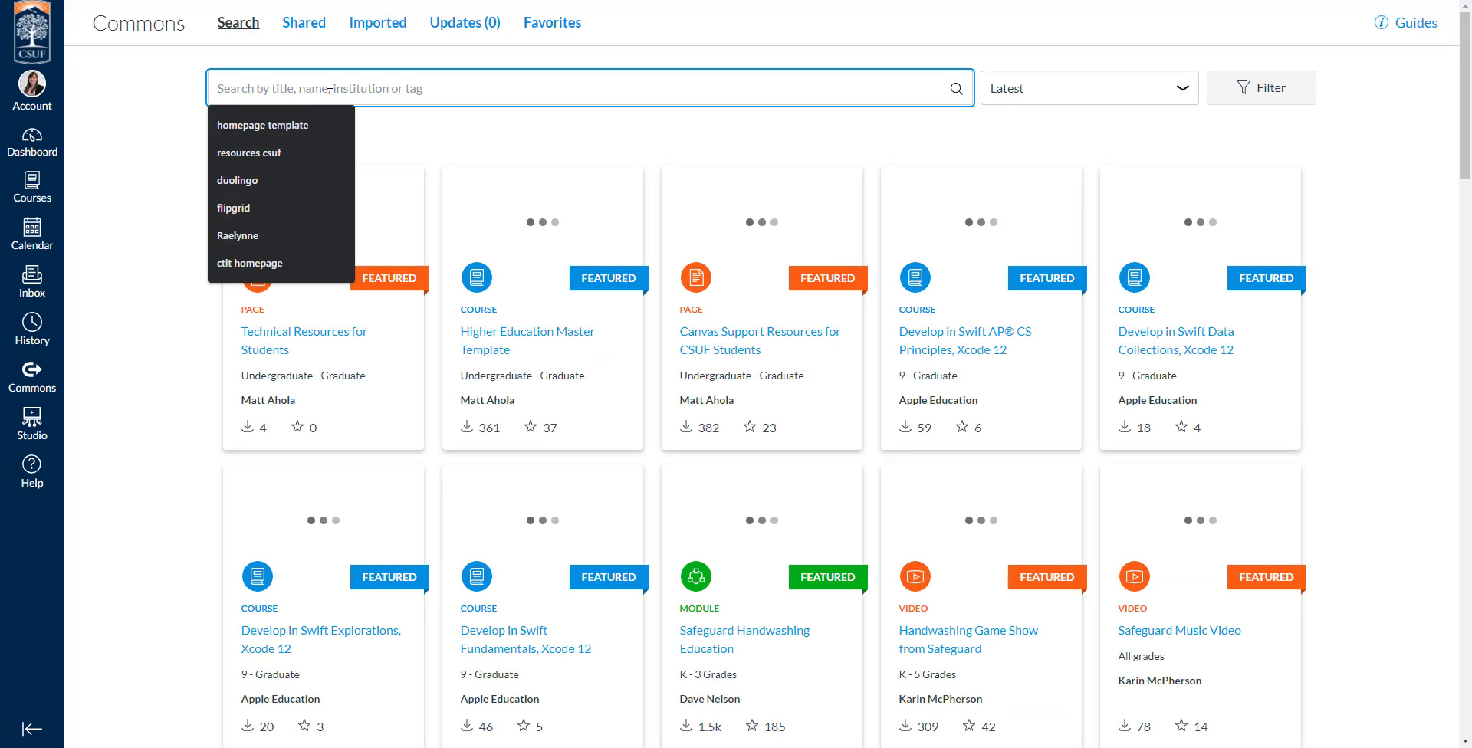
text(higher education master template)
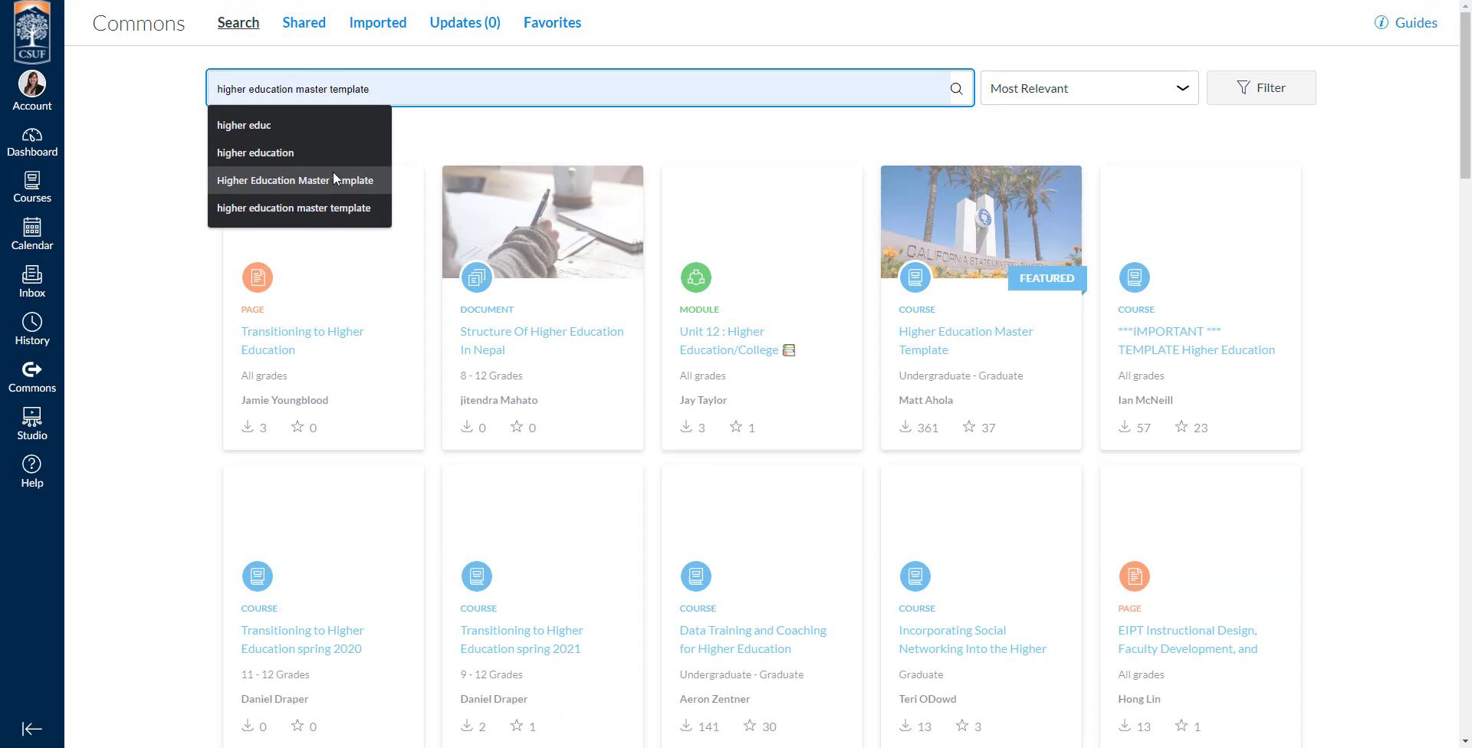
click(333, 175)
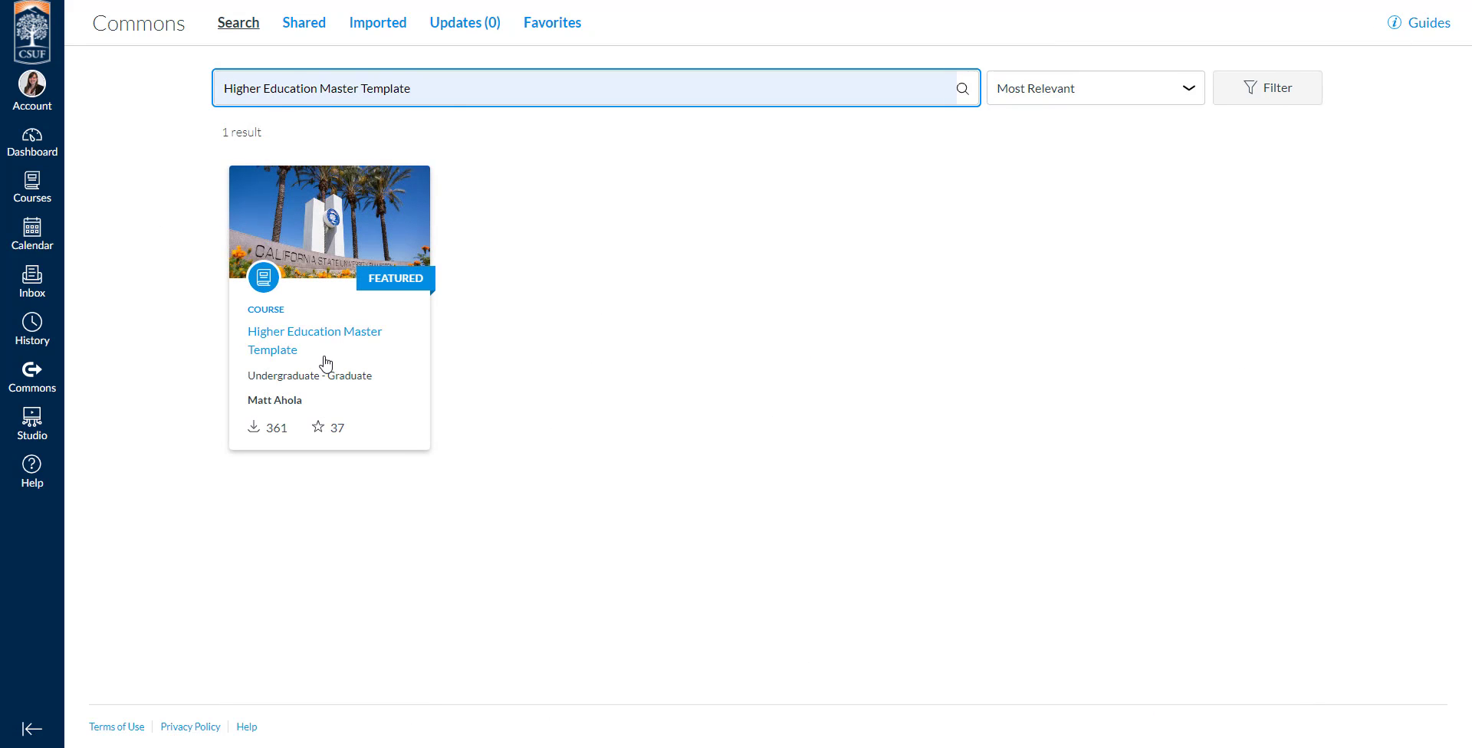
click(283, 349)
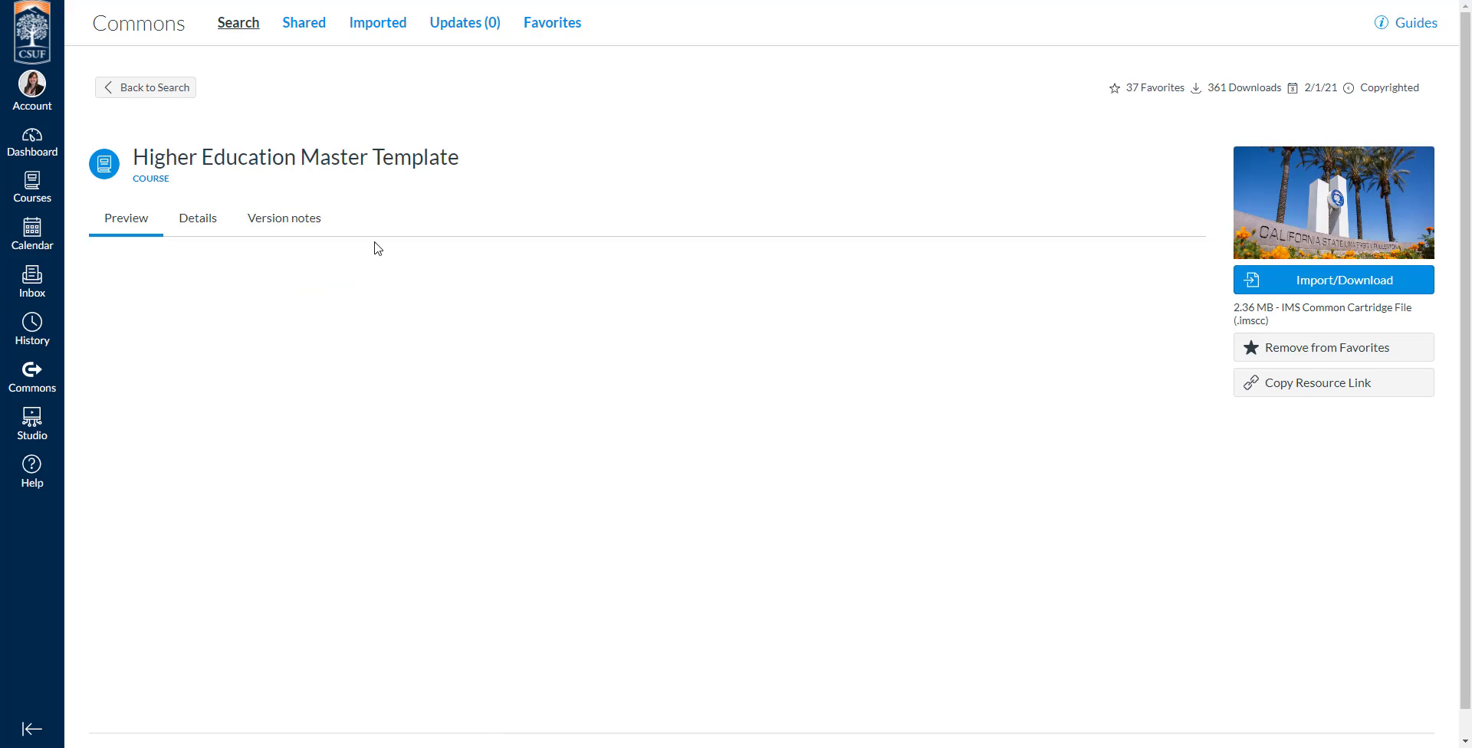
Examine the template's module preview, from the Administrator and Instructor modules through the Module 1 sections and back.
scroll(281, 376, down, 1)
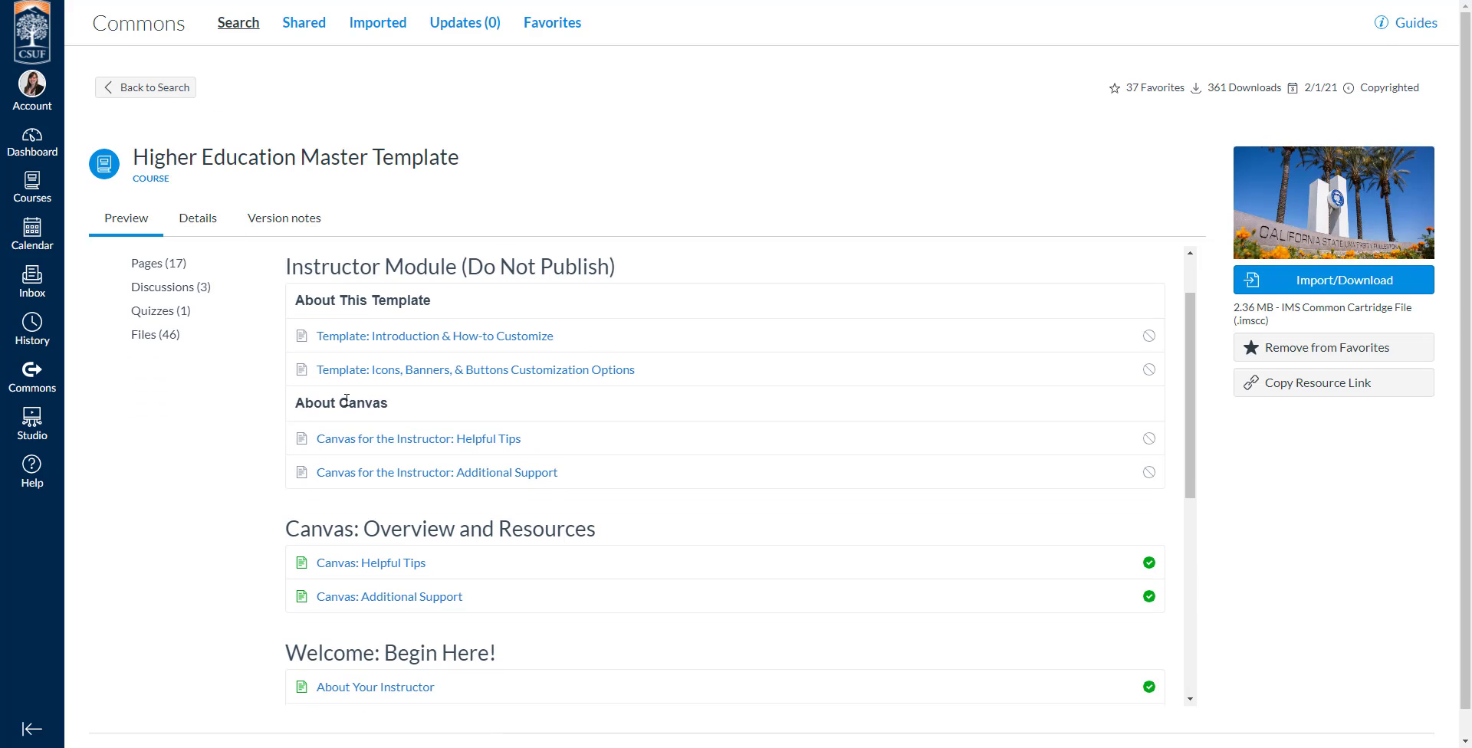
scroll(363, 347, down, 3)
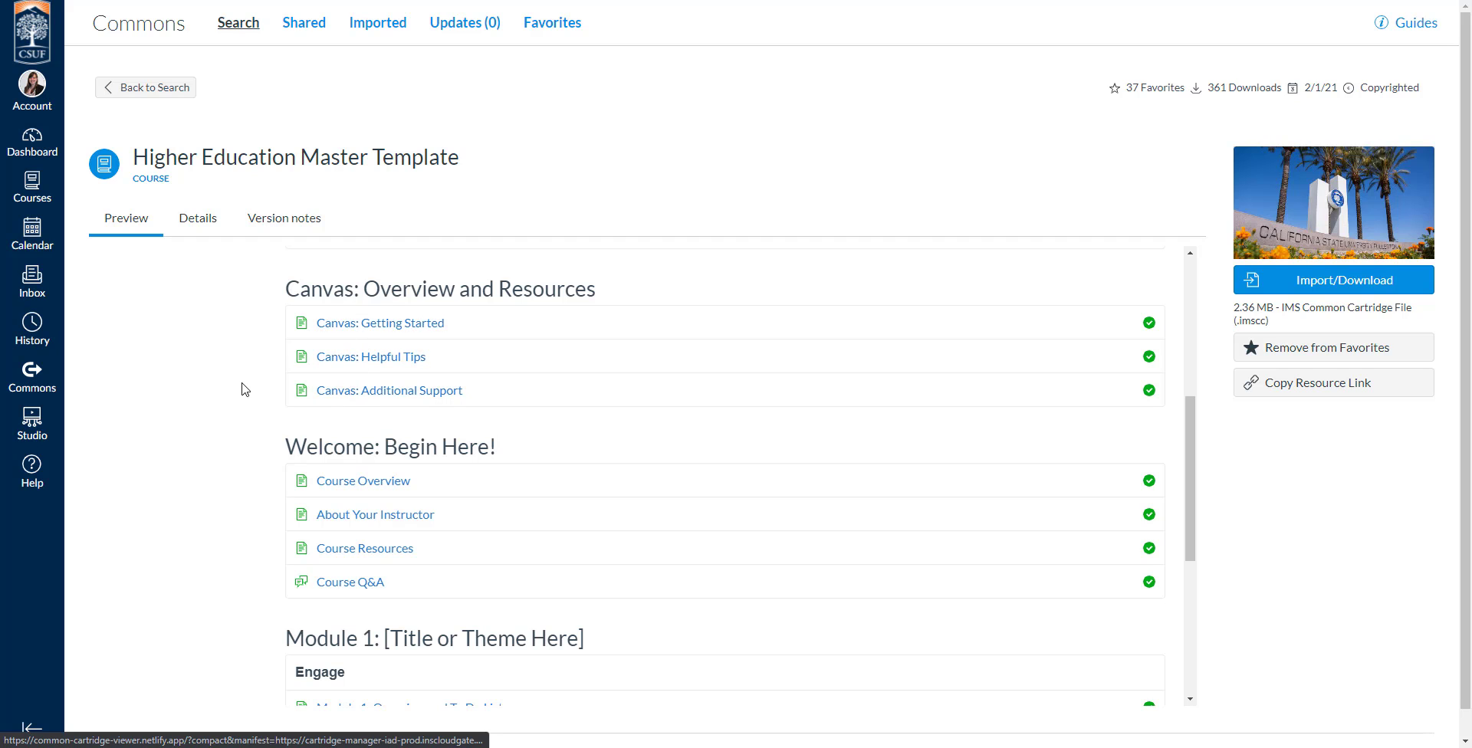
scroll(240, 389, down, 2)
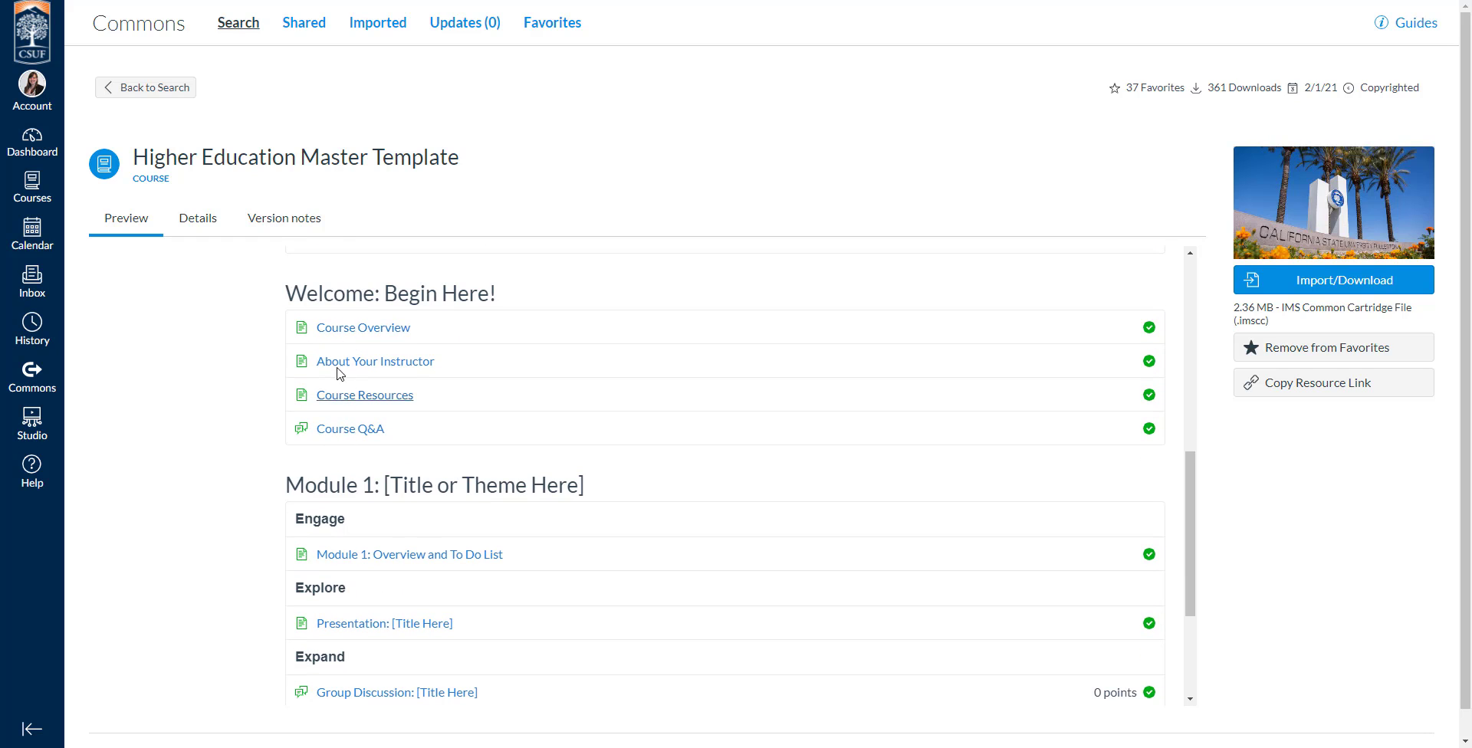
scroll(227, 401, down, 2)
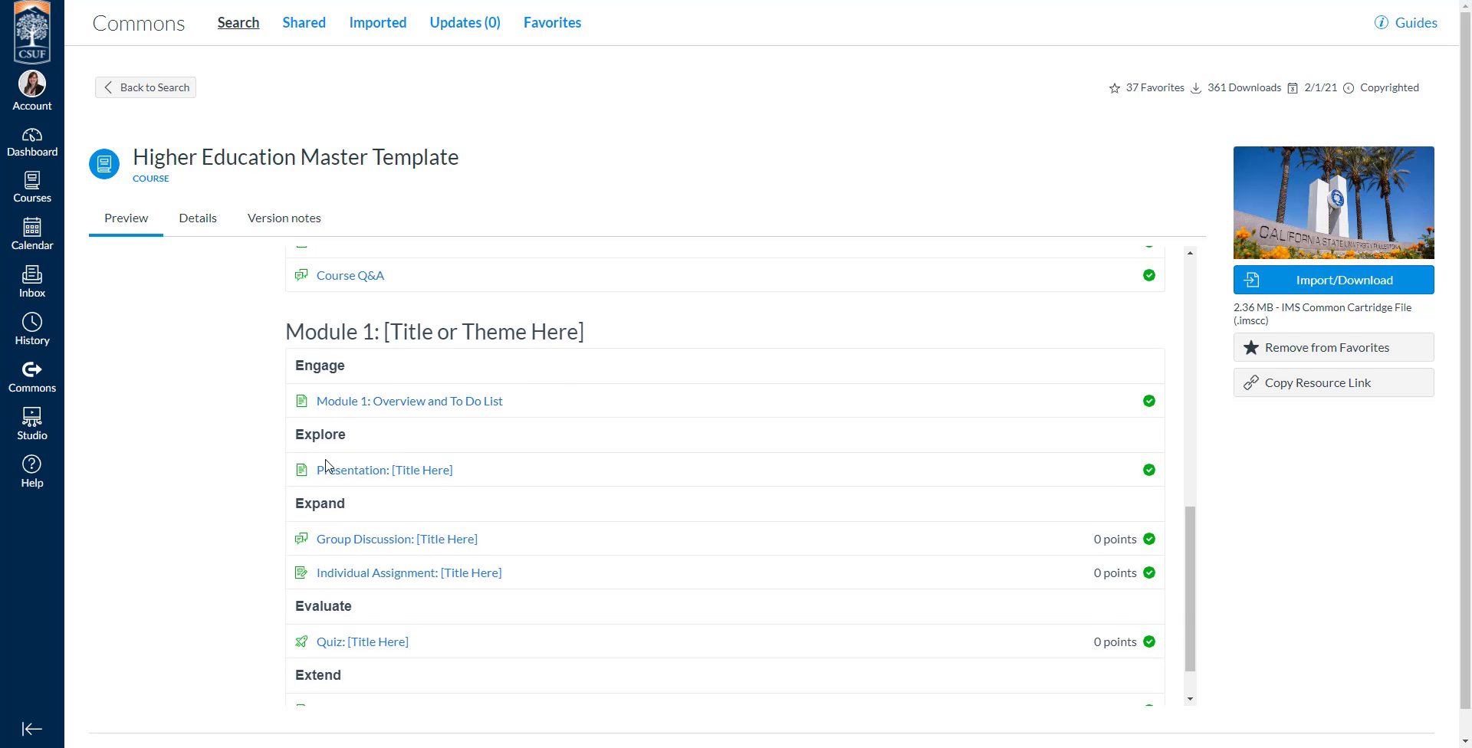
scroll(262, 528, down, 1)
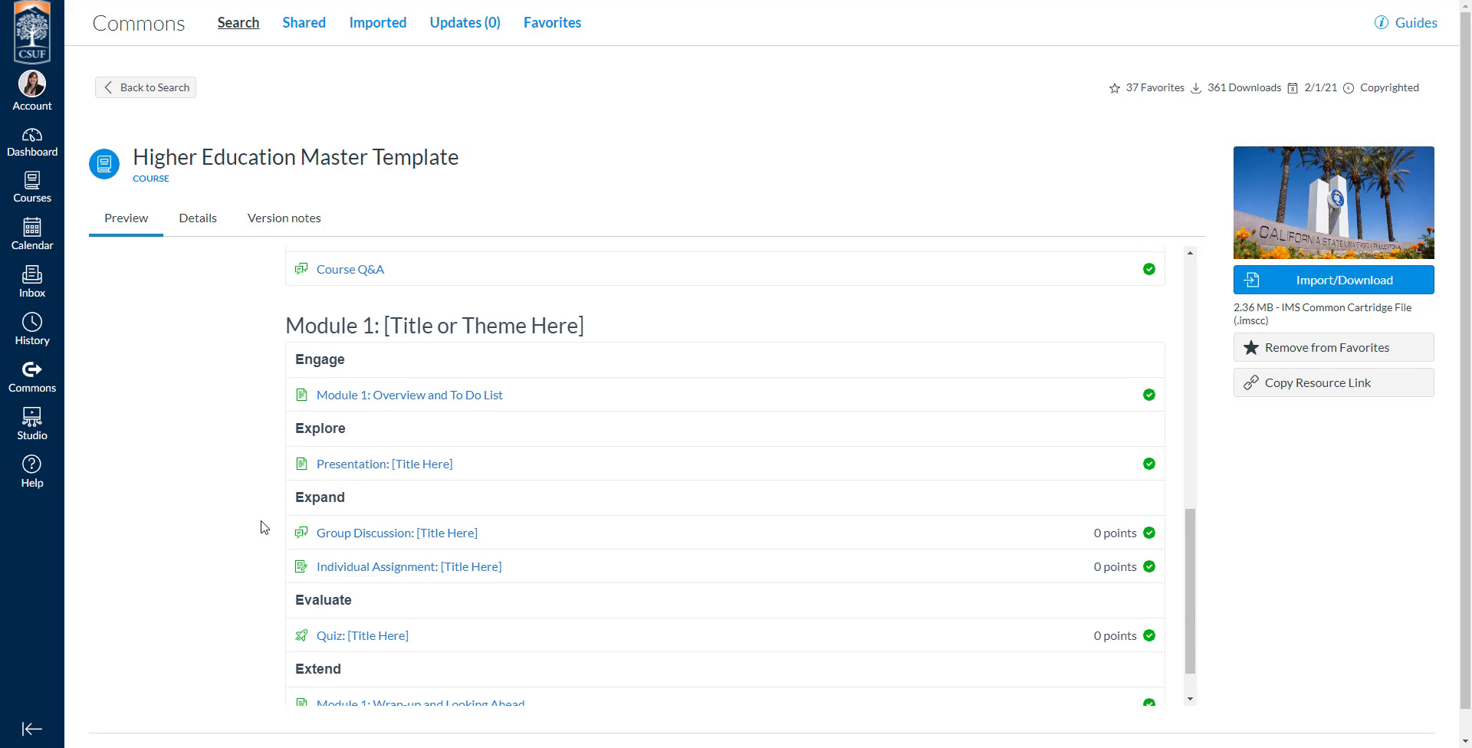
scroll(254, 452, down, 1)
scroll(254, 451, up, 5)
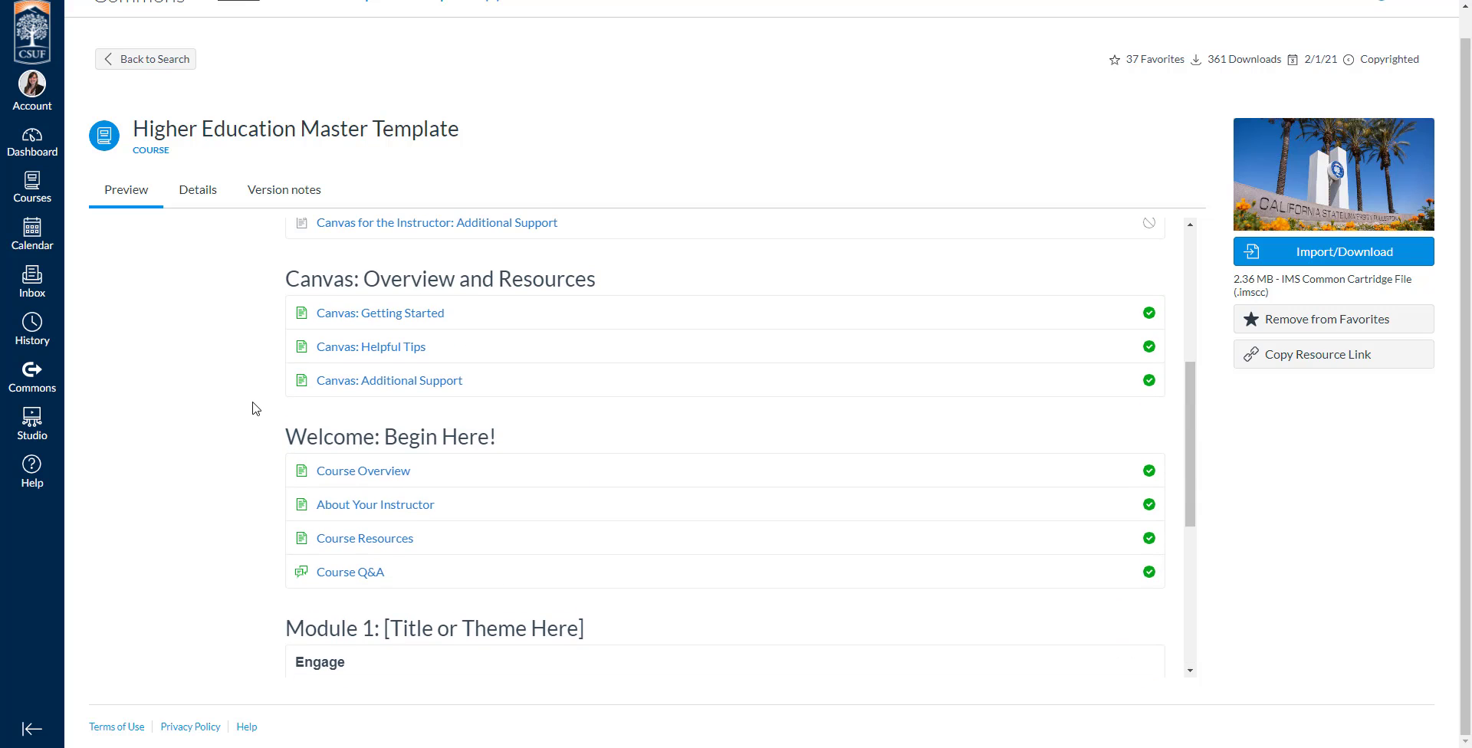
scroll(253, 411, up, 5)
scroll(250, 411, up, 1)
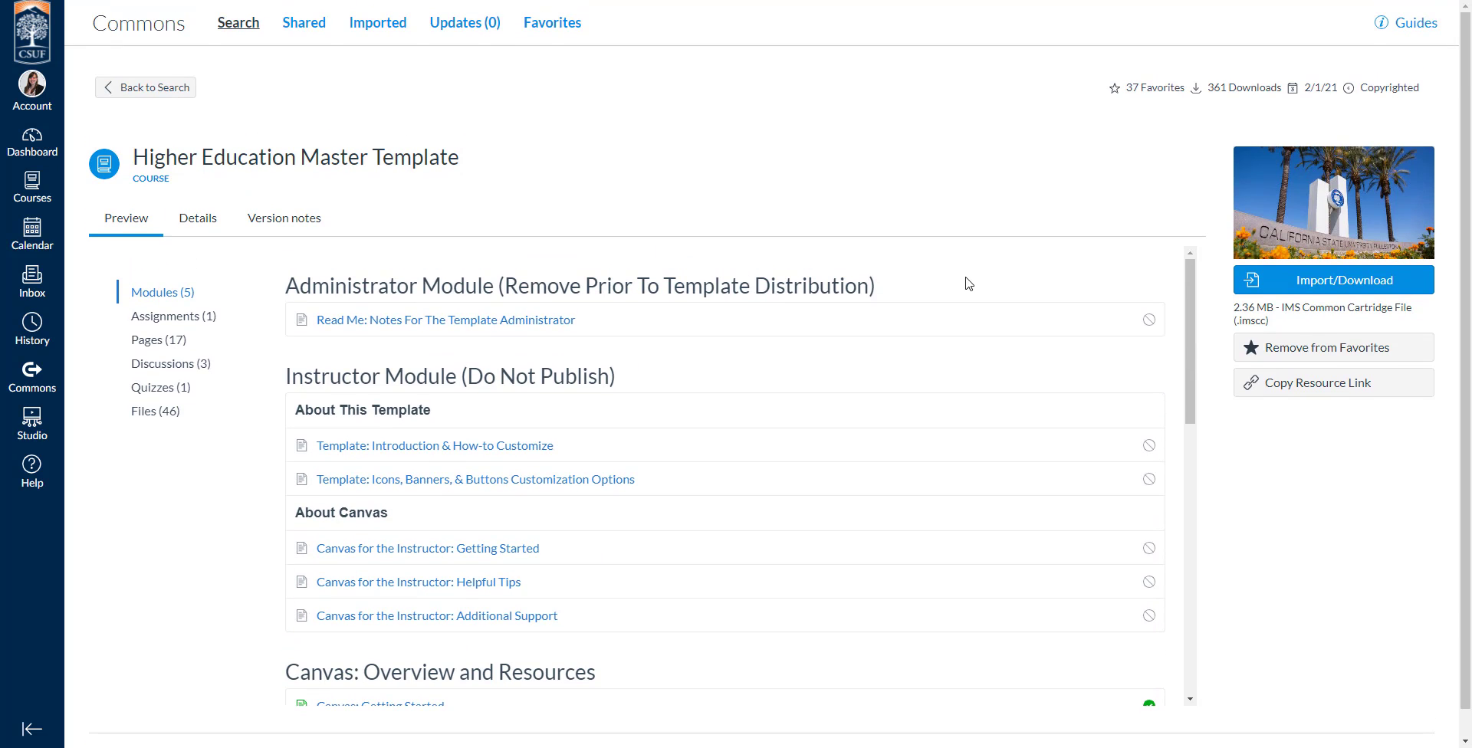
Open the template's import options and look through the list of destination courses.
click(1338, 290)
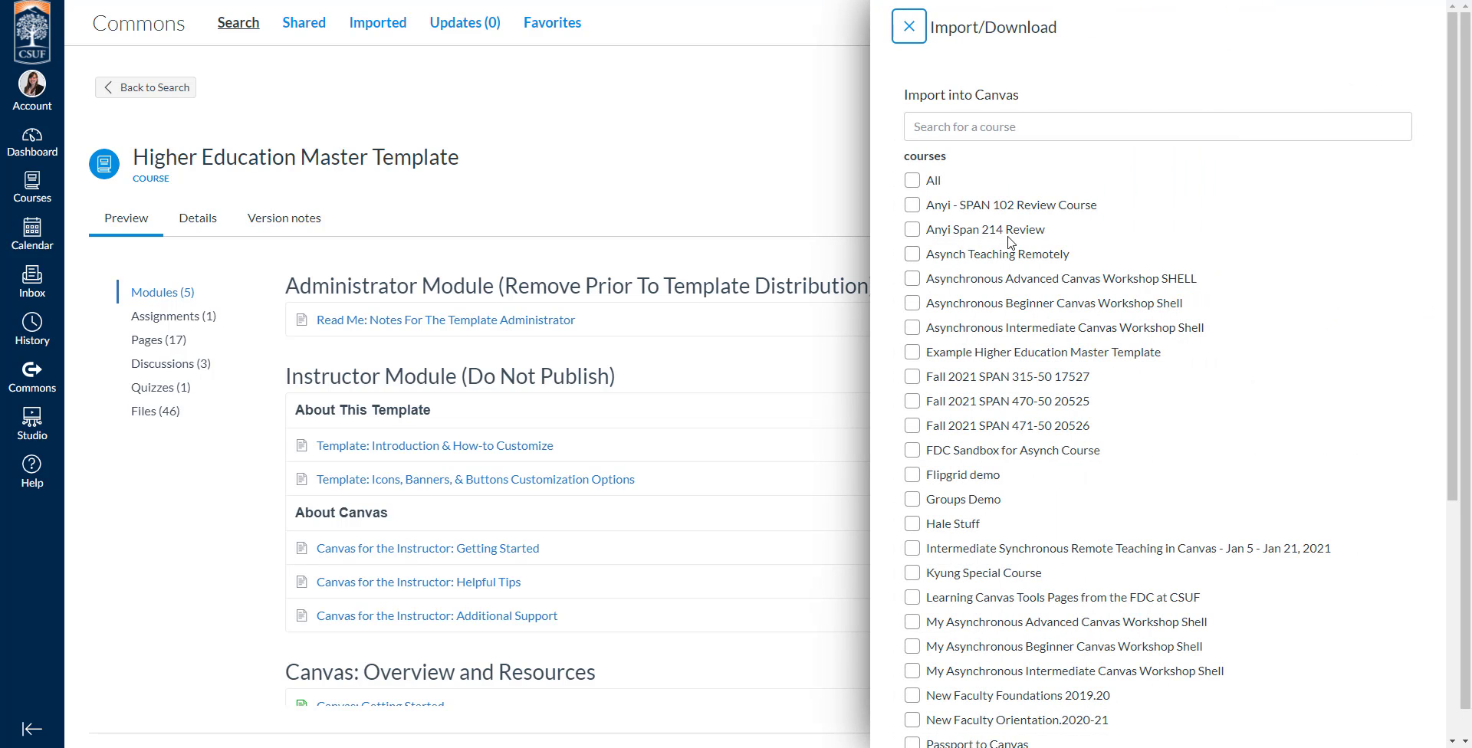
scroll(993, 234, down, 5)
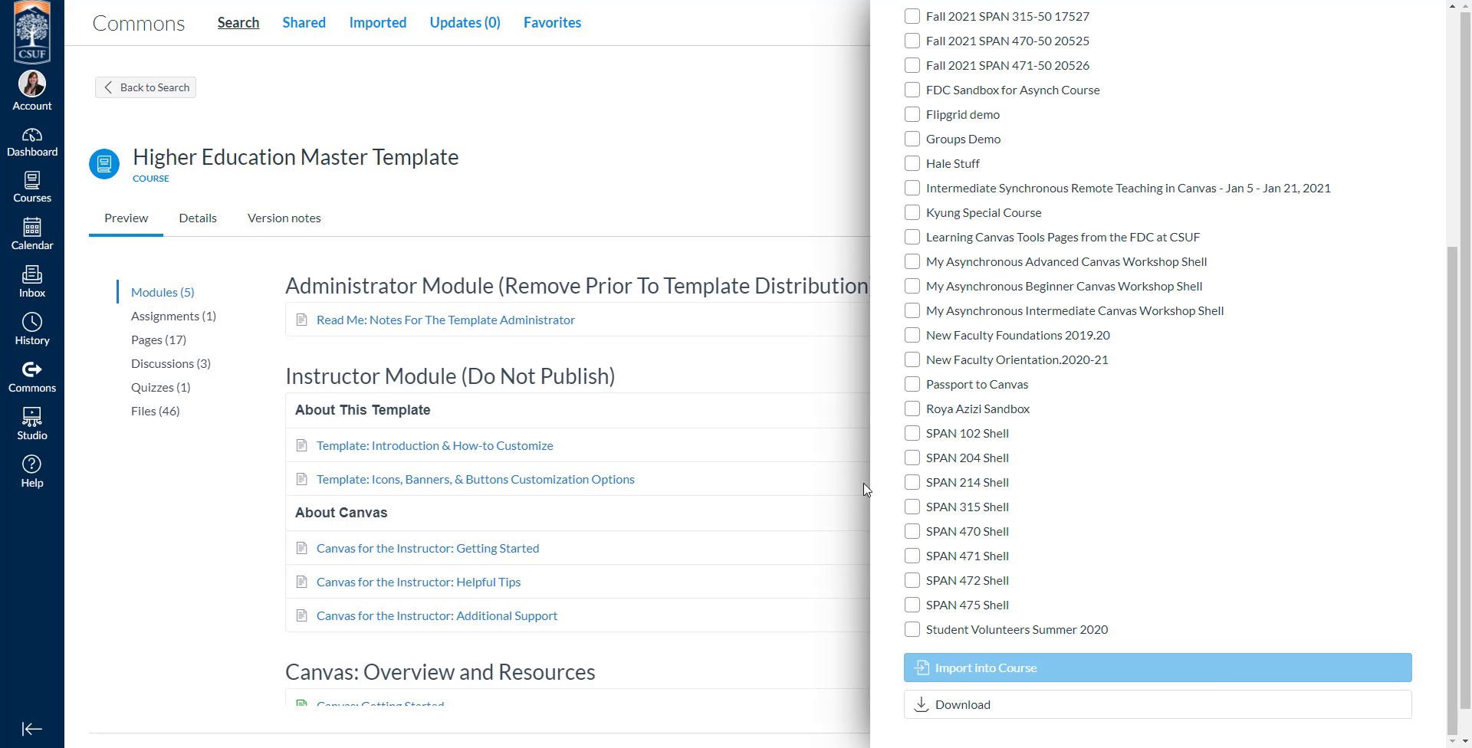
scroll(893, 381, up, 1)
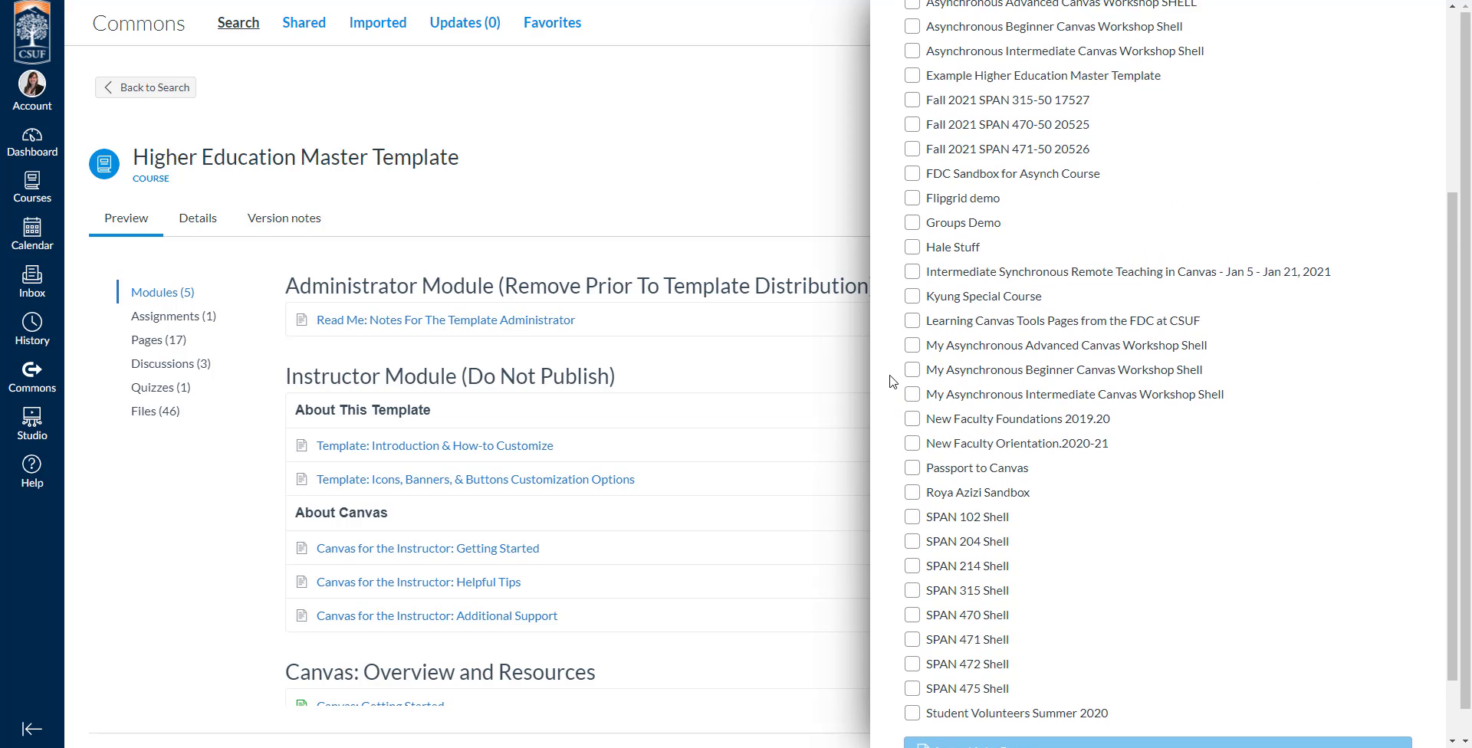
scroll(893, 381, up, 2)
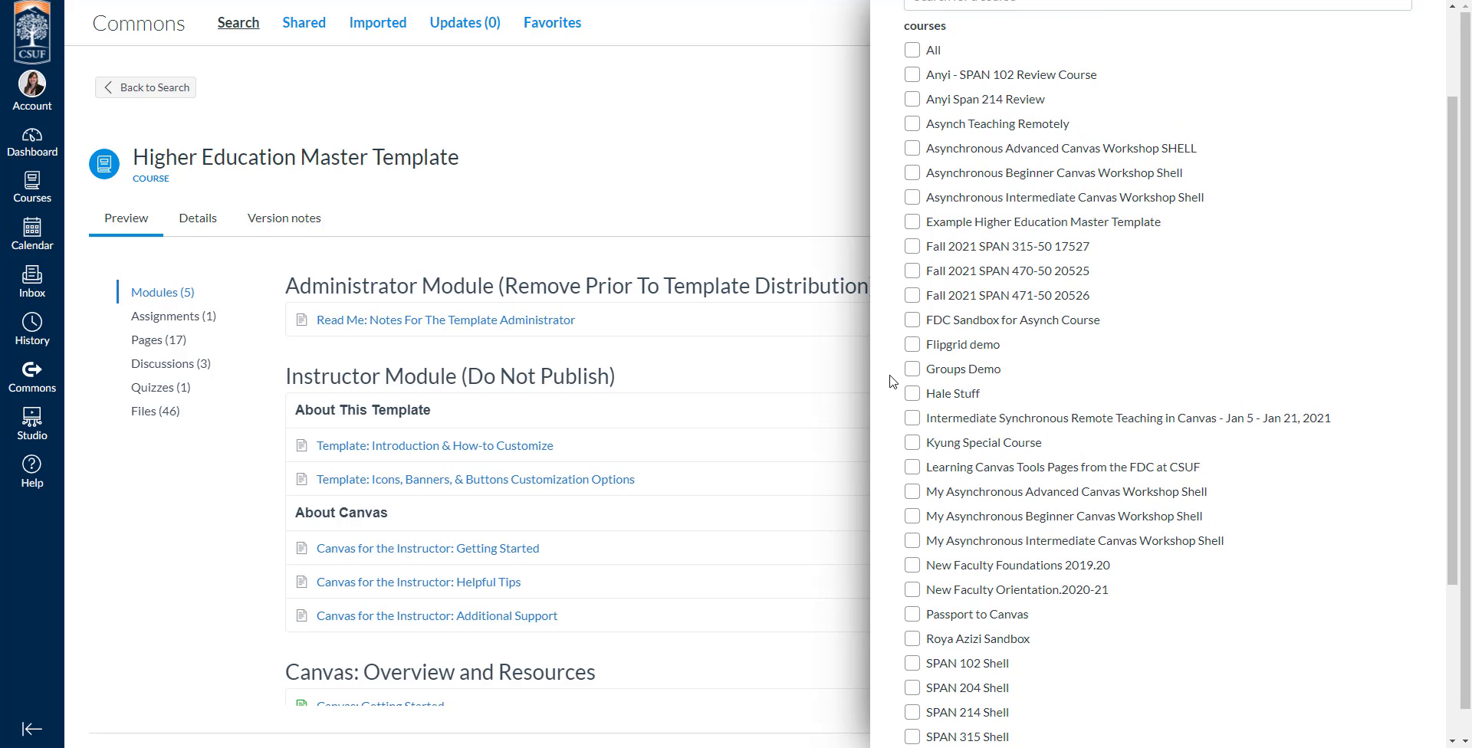
scroll(892, 381, down, 1)
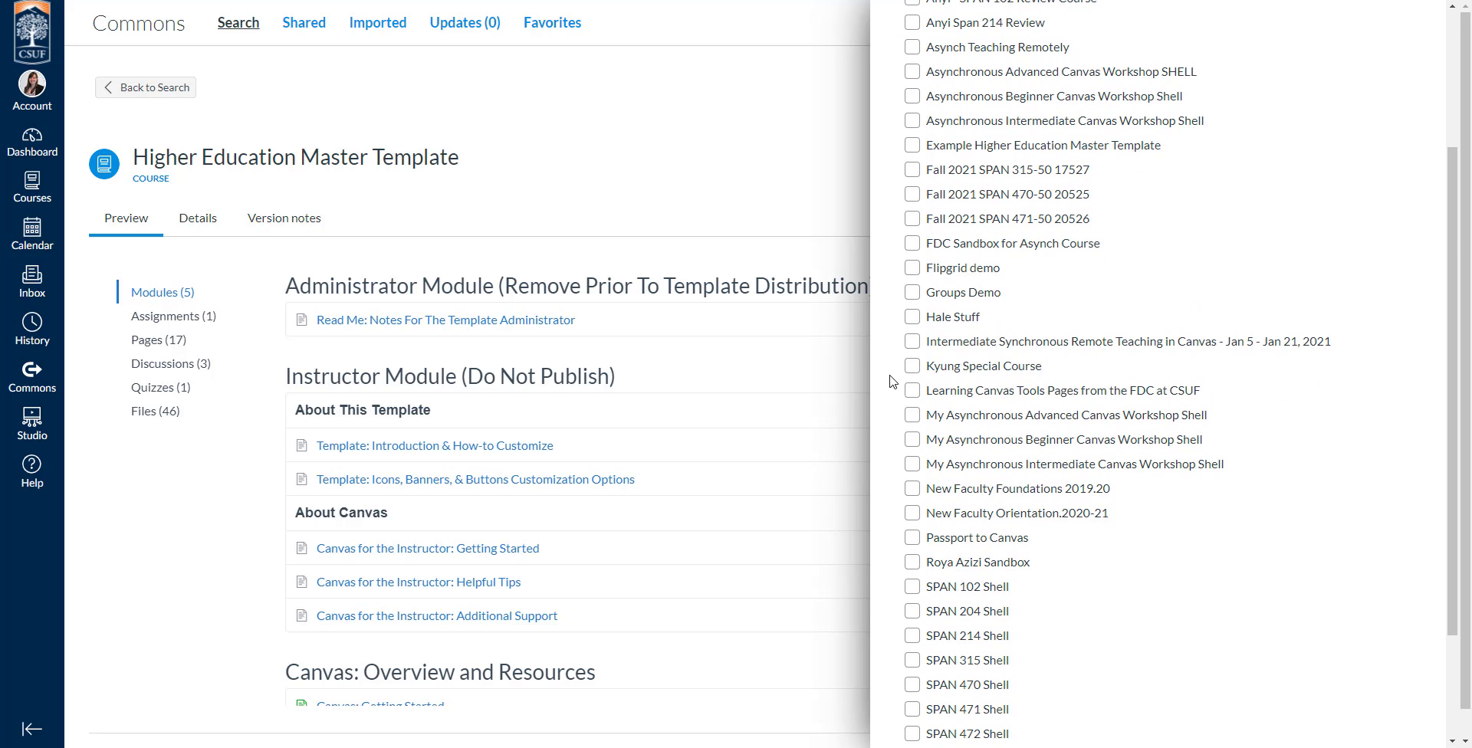
scroll(892, 381, down, 2)
Find "Sand" in the destination course list, check the matches, and close the import options without importing.
key(ctrl+f)
text(Sand)
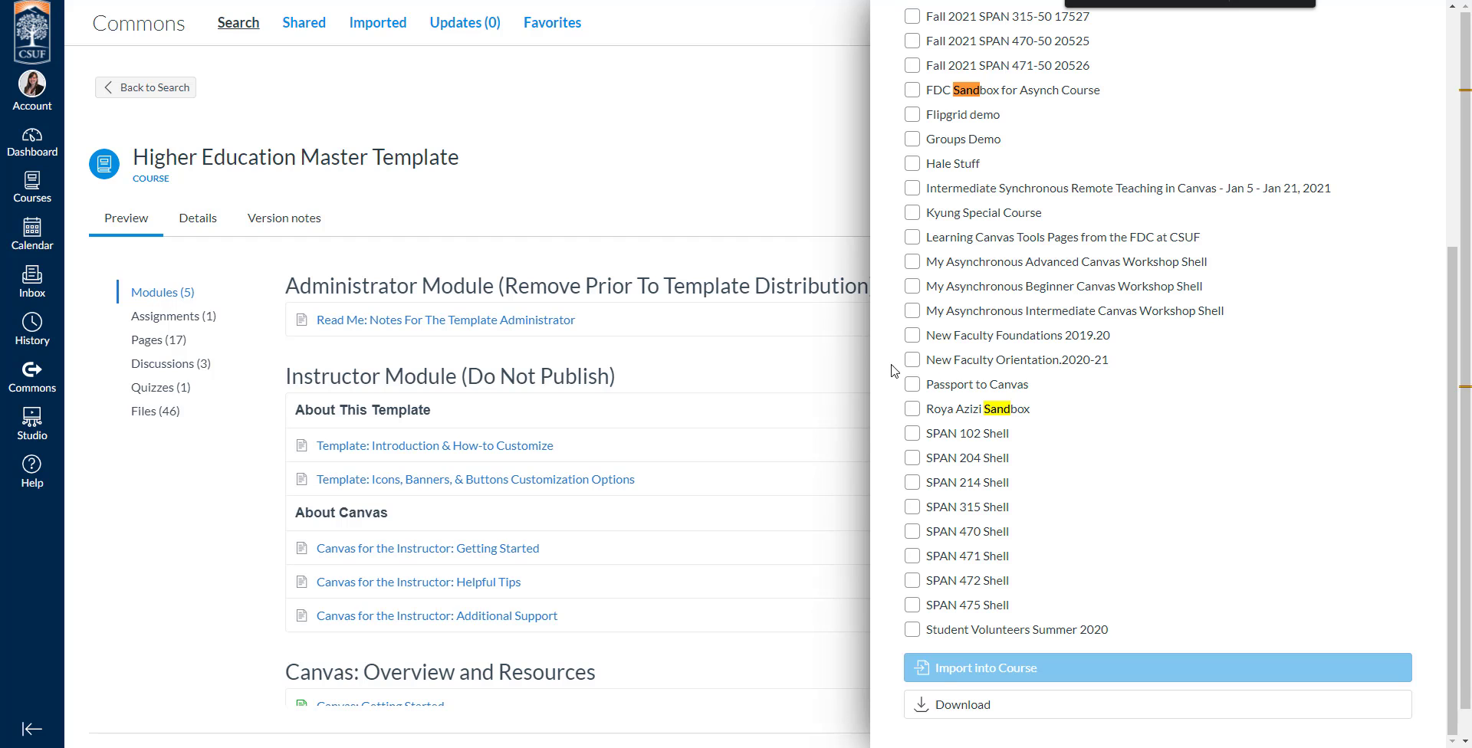
scroll(895, 371, up, 3)
scroll(884, 227, down, 3)
scroll(883, 227, up, 5)
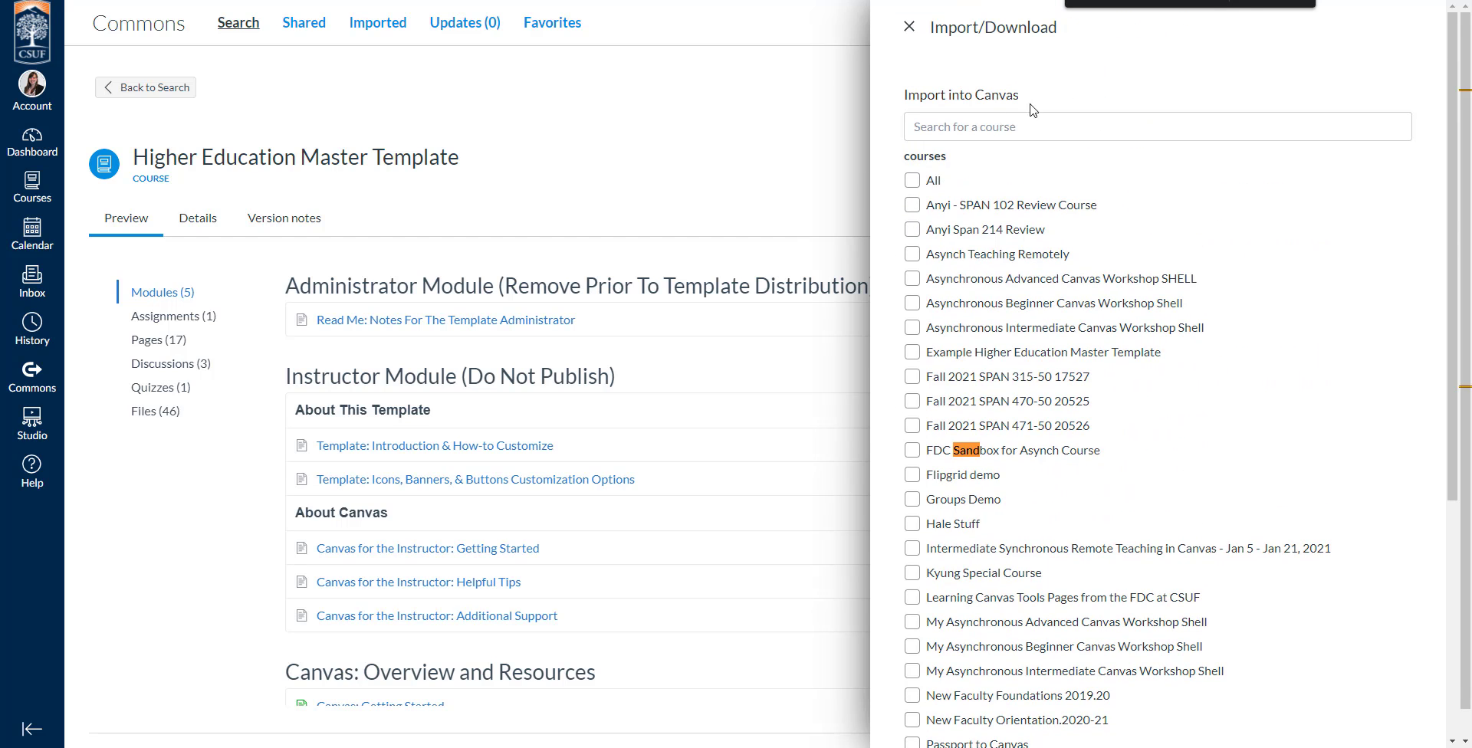
click(1272, 2)
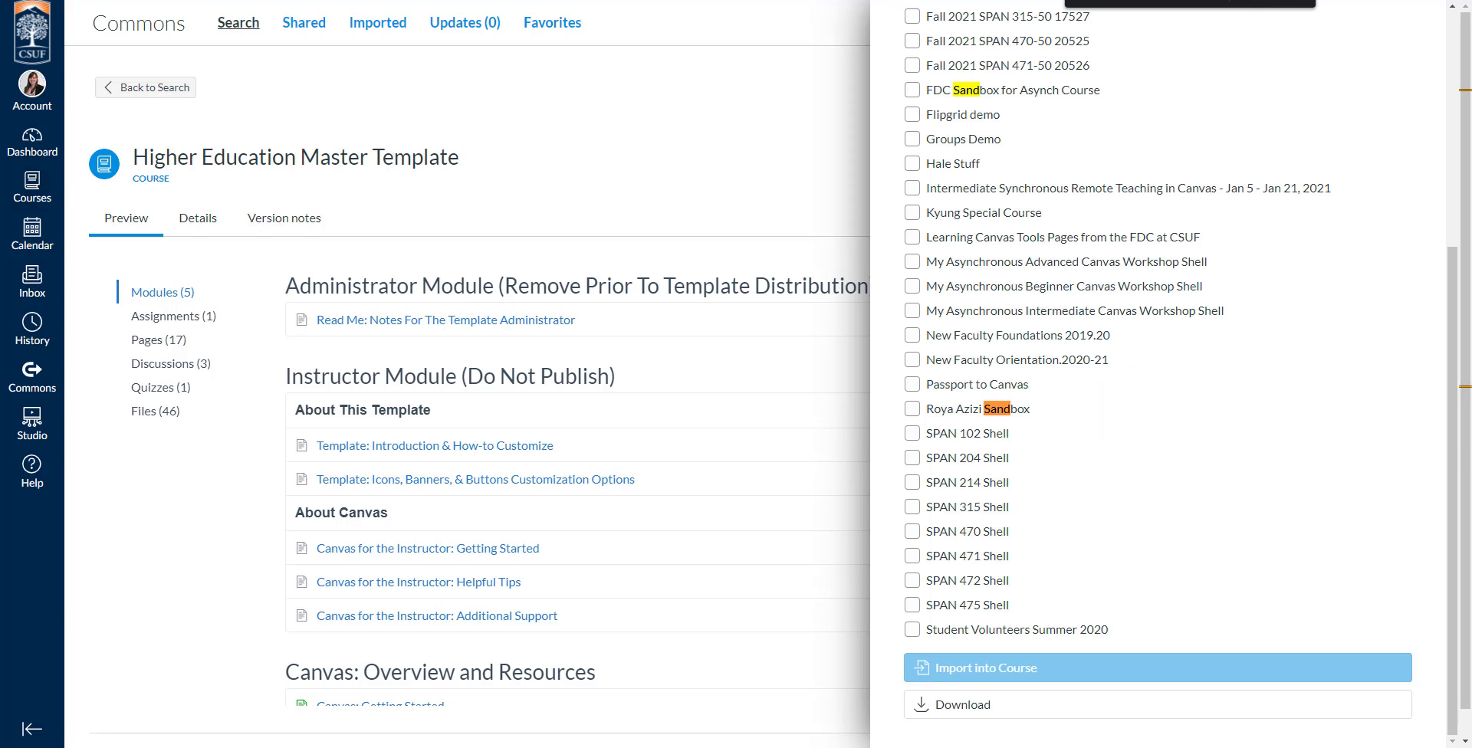
key(Escape)
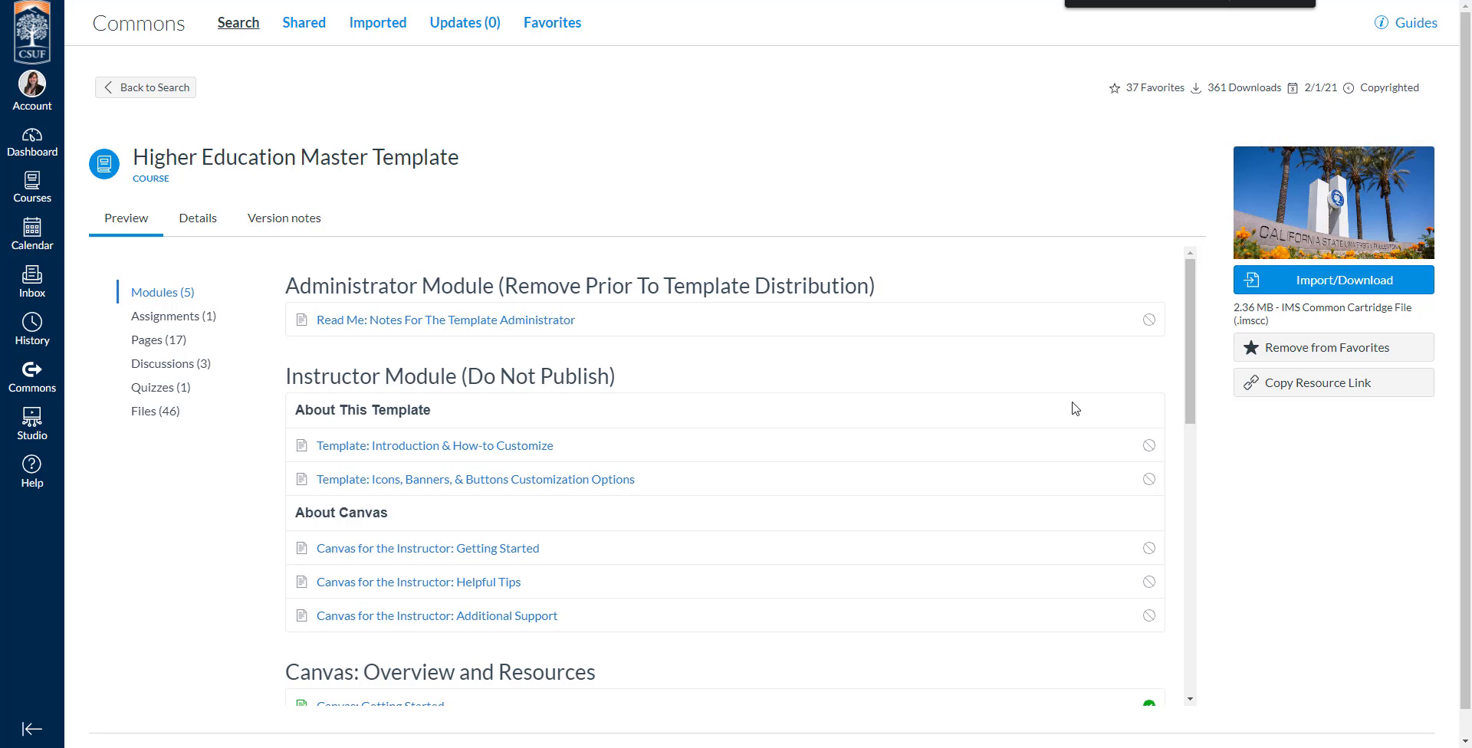
scroll(536, 462, down, 10)
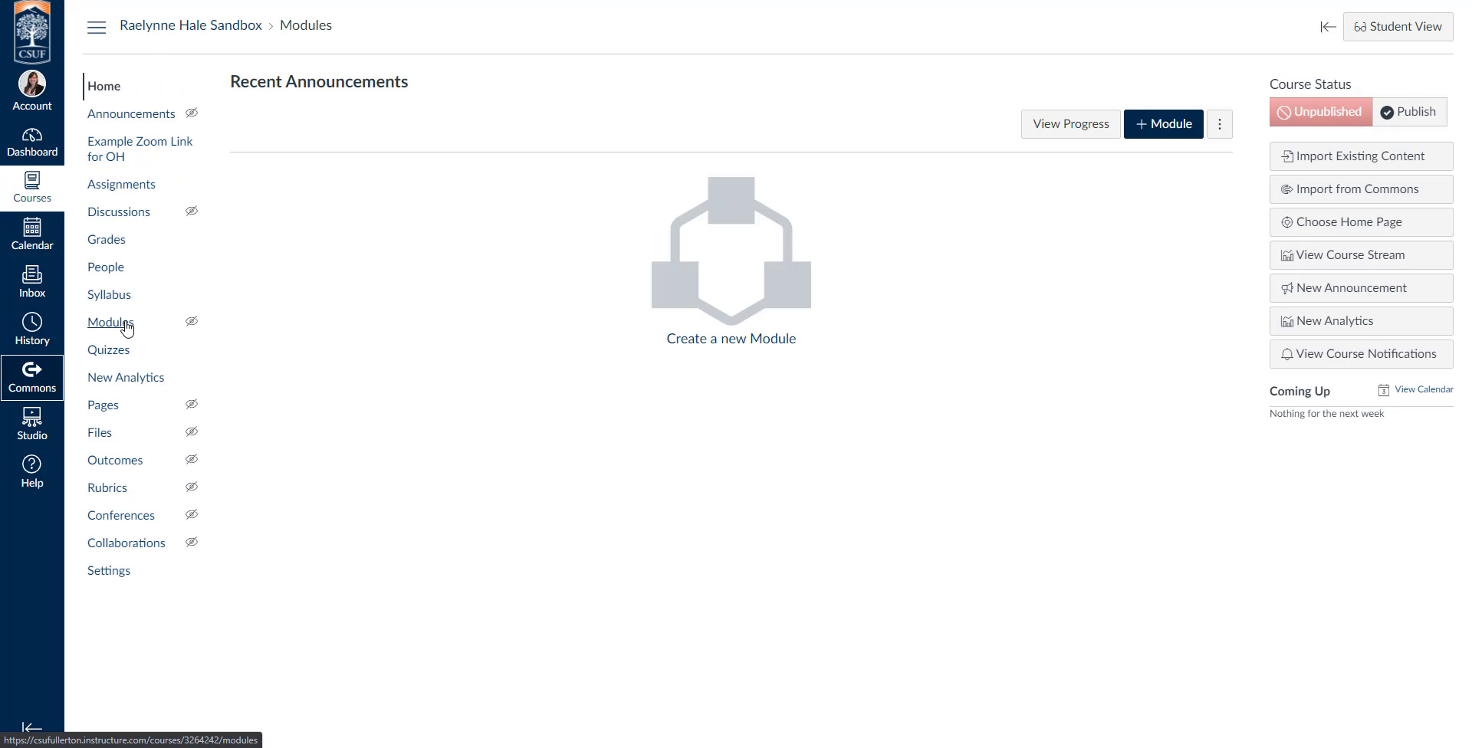
Add a module named "Syllabus" to the sandbox course's modules.
click(120, 328)
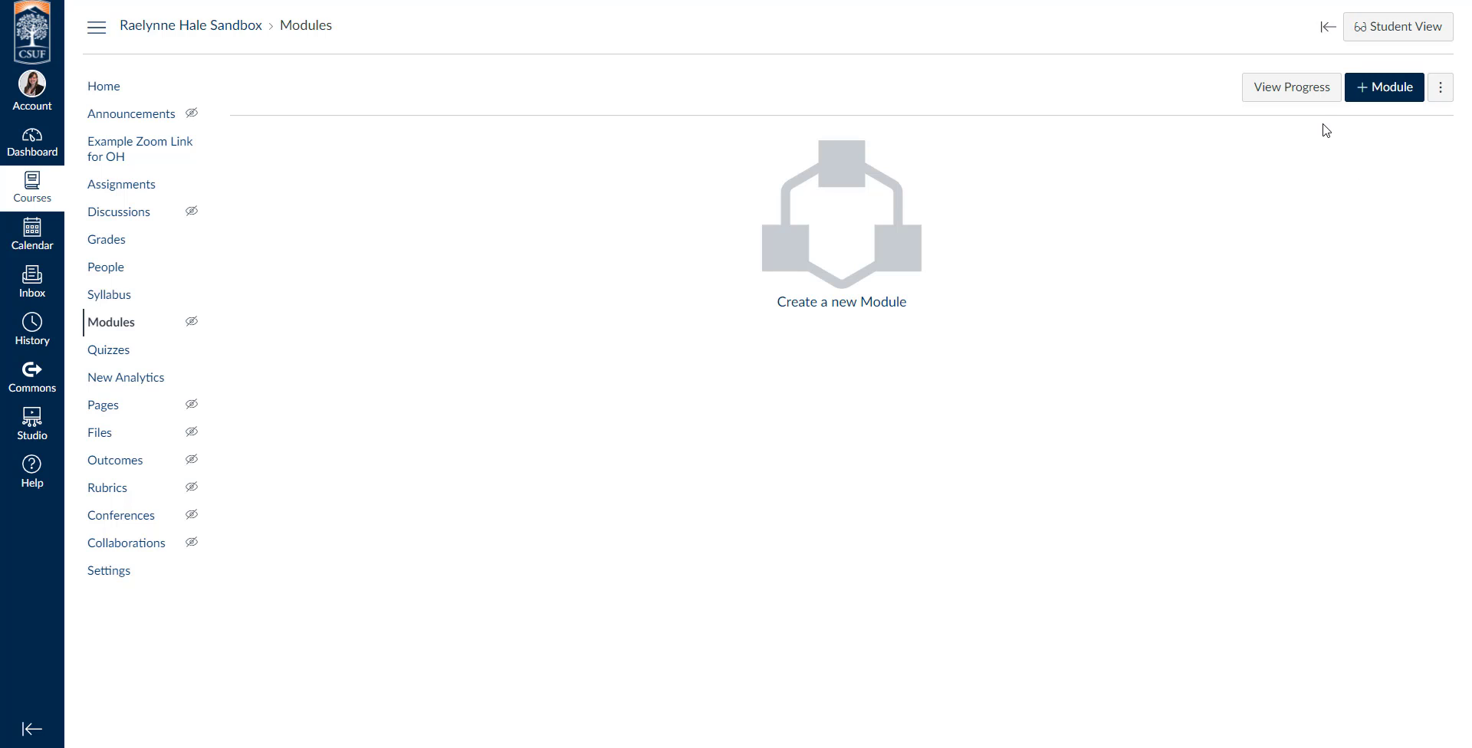
click(1403, 97)
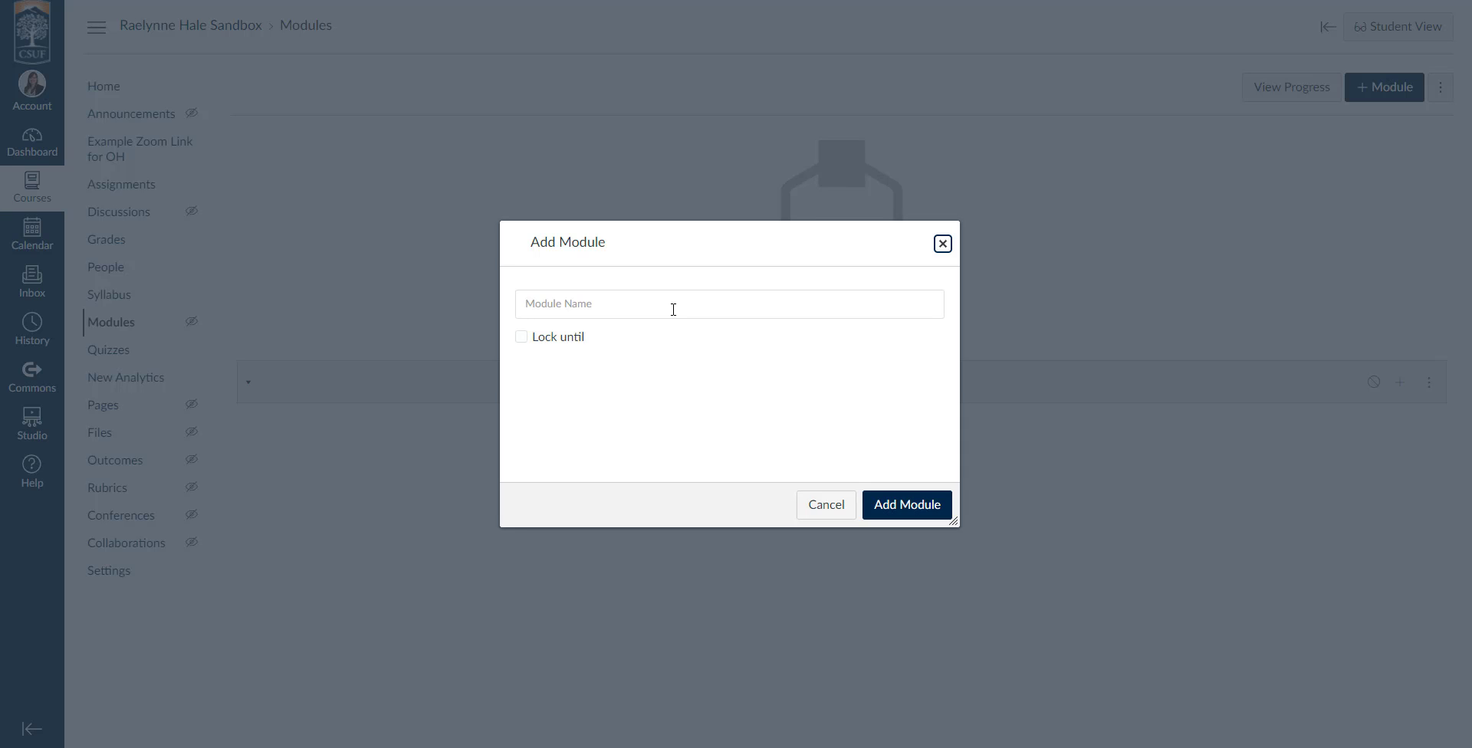
click(737, 313)
text(Syllabus)
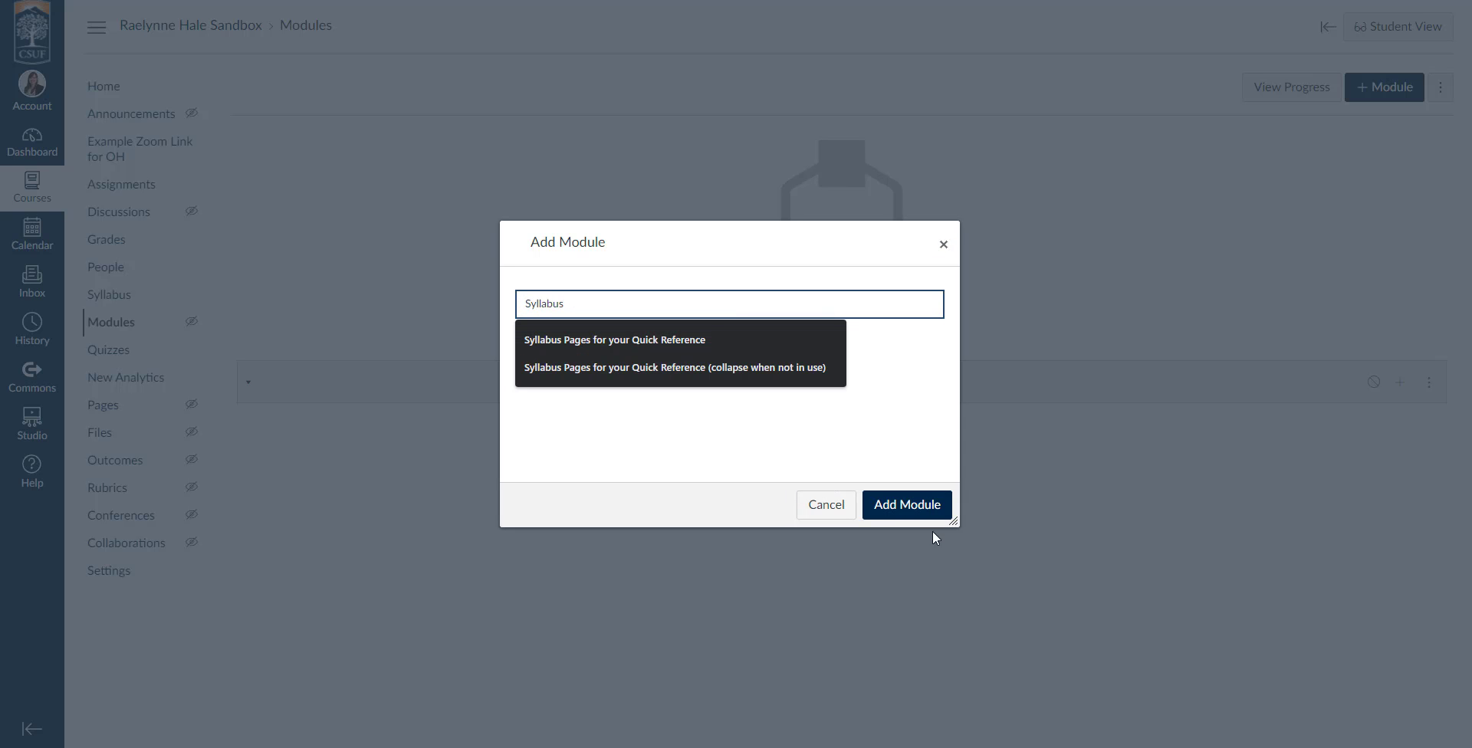
click(920, 512)
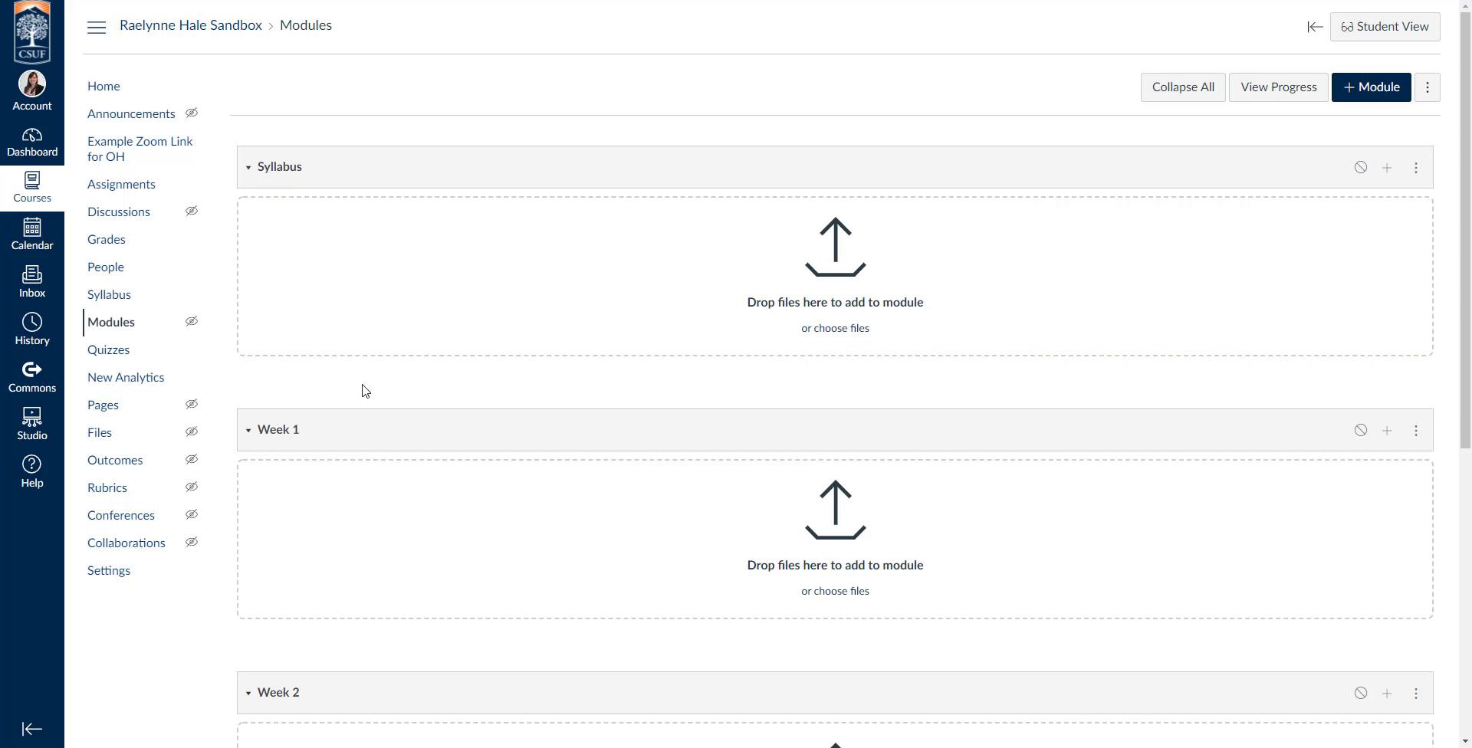
Try to move the "Welcome: Begin Here!" module up directly within the module list.
scroll(364, 392, down, 6)
scroll(691, 433, up, 6)
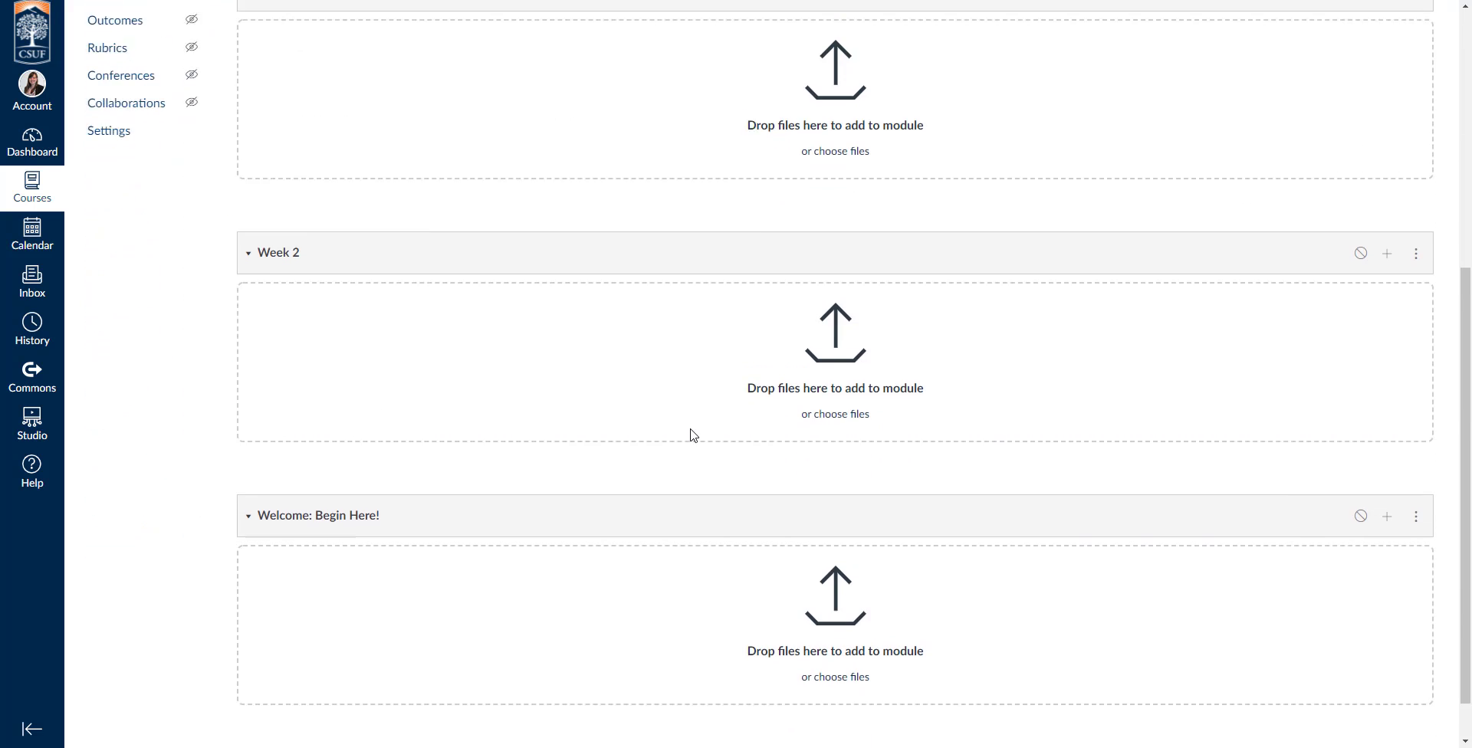
scroll(690, 433, down, 6)
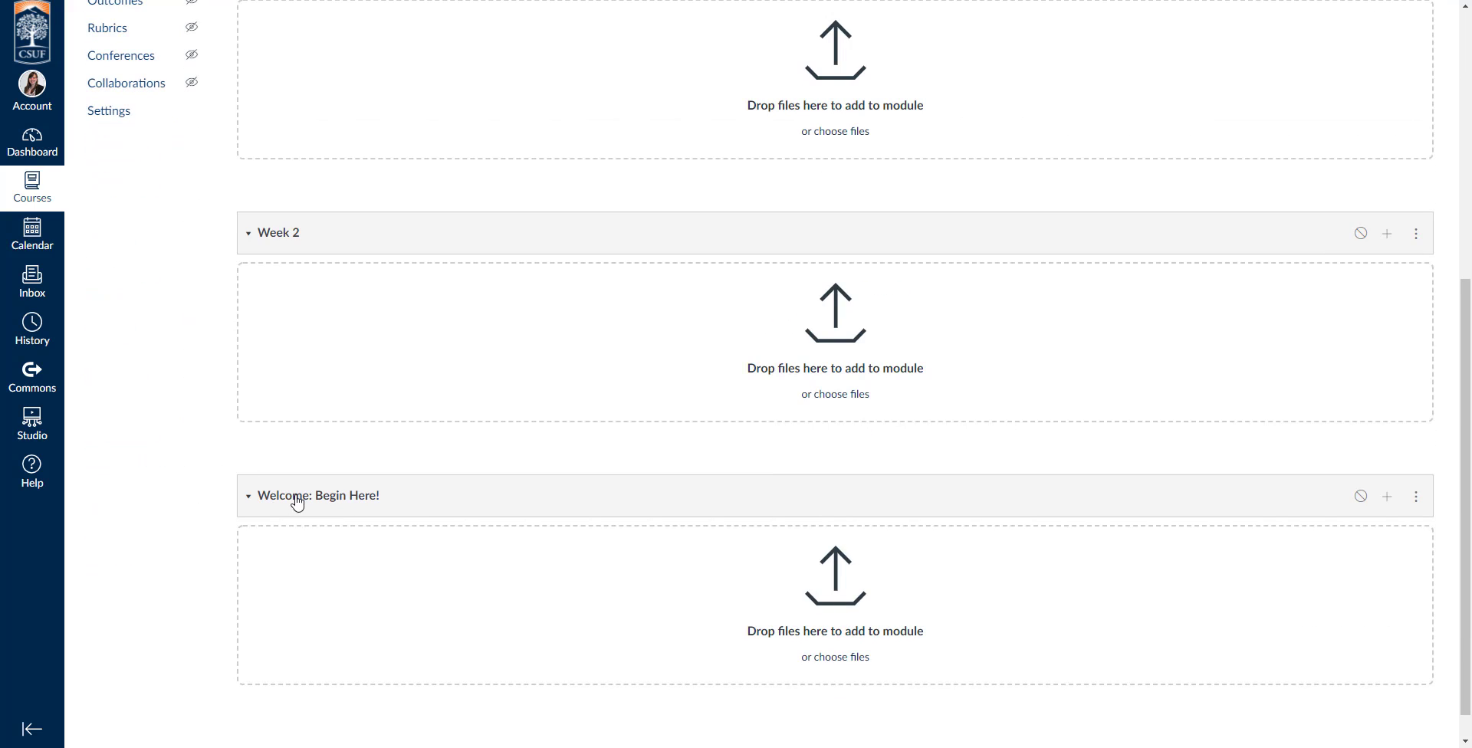
drag(438, 503, 427, 403)
double_click(533, 506)
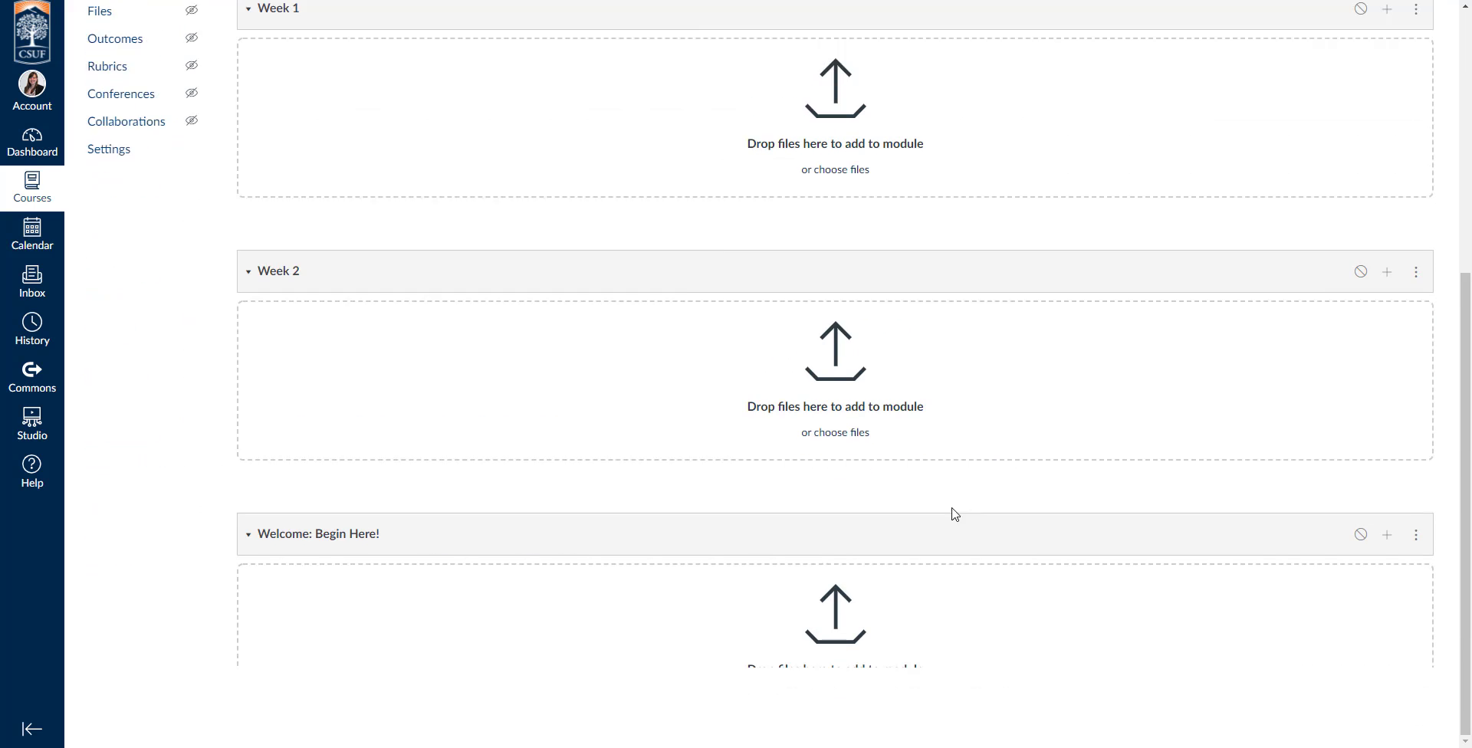
scroll(1086, 518, down, 3)
click(476, 474)
scroll(658, 497, up, 5)
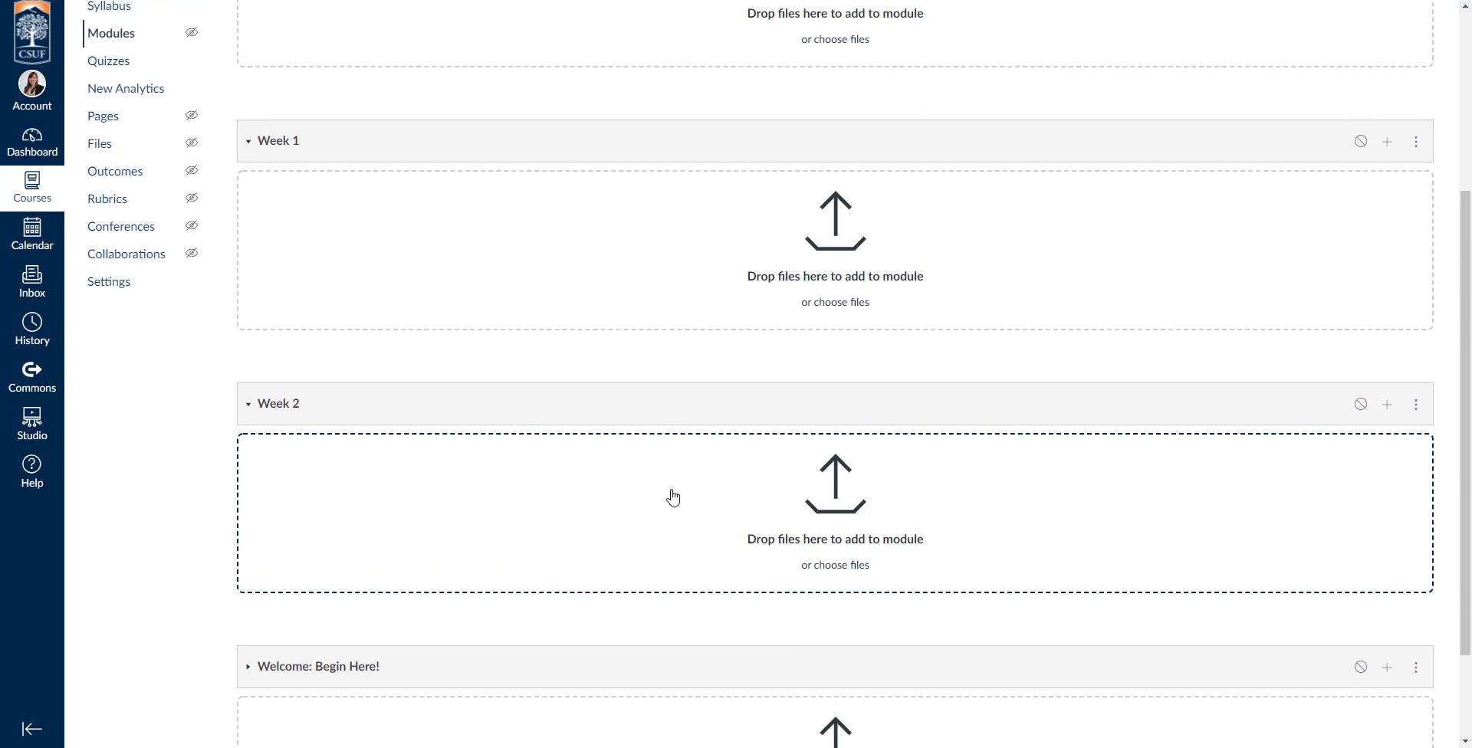
Move the "Welcome: Begin Here!" module so that it is placed before Week 1, and check the module order.
scroll(582, 469, down, 5)
scroll(585, 475, down, 1)
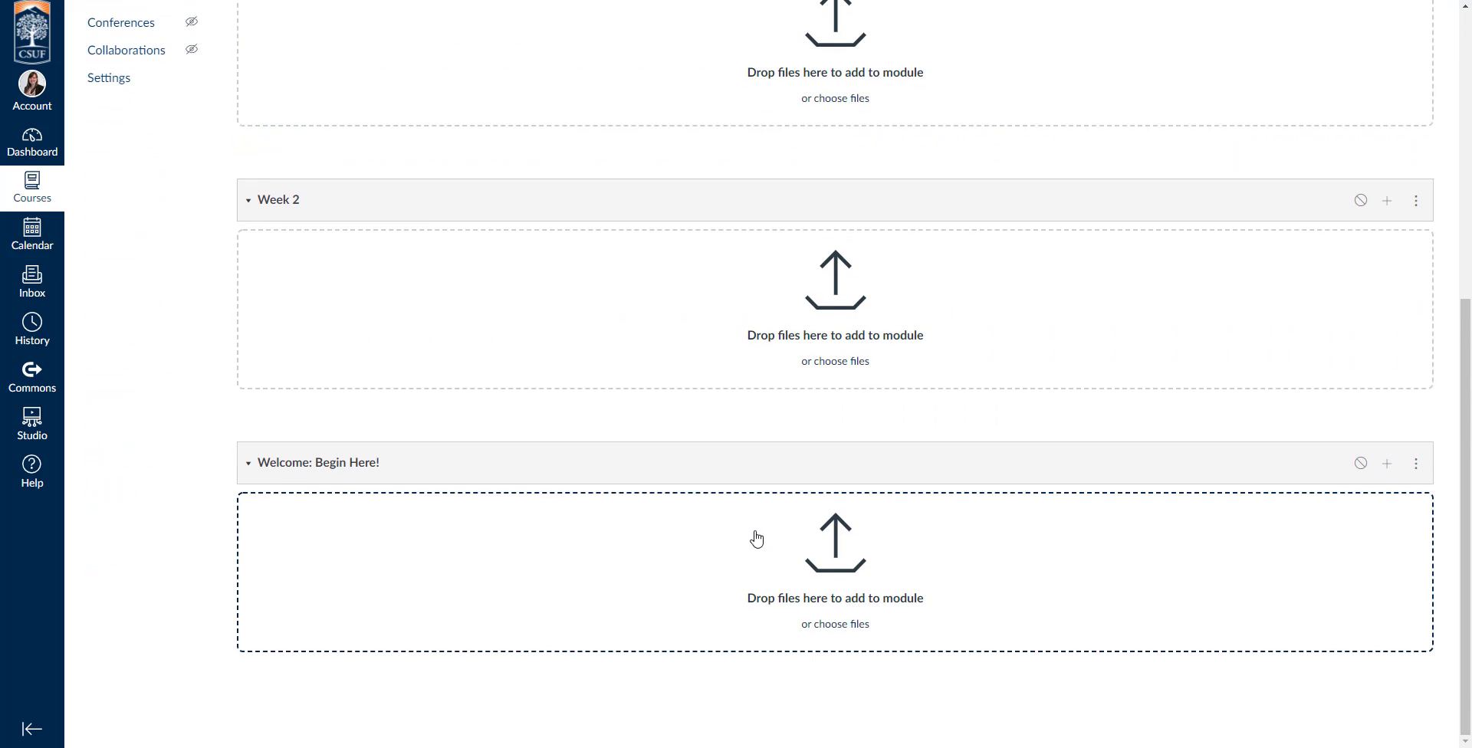
click(1416, 464)
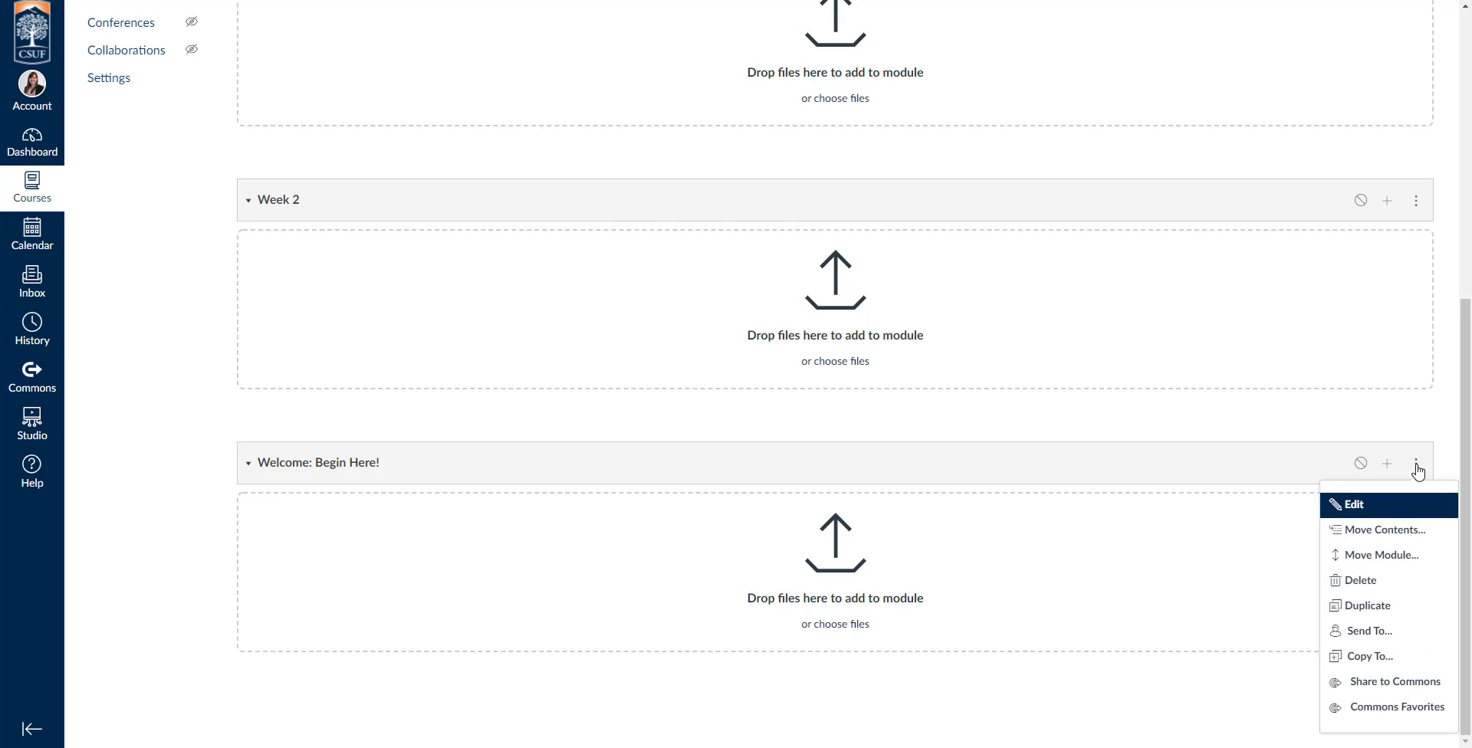
click(1396, 562)
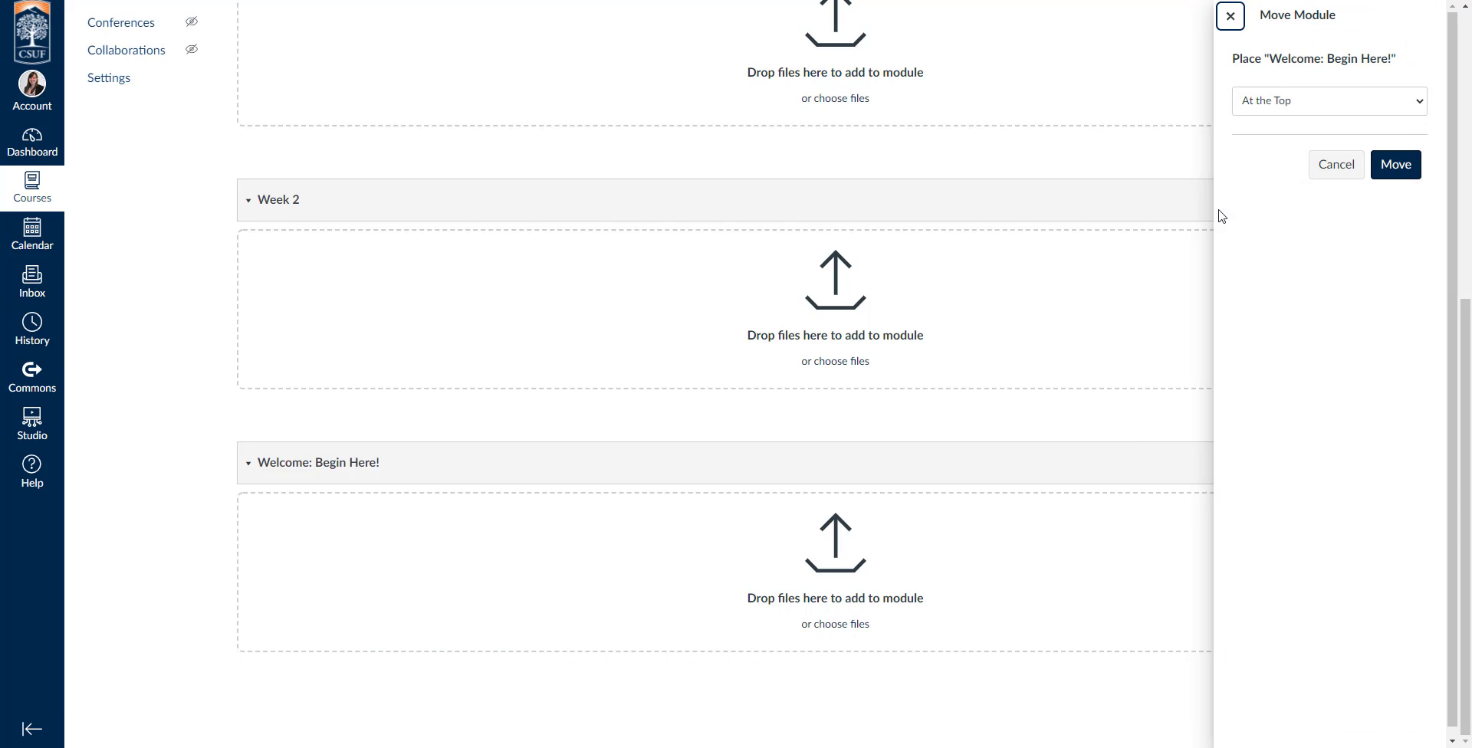
click(1327, 107)
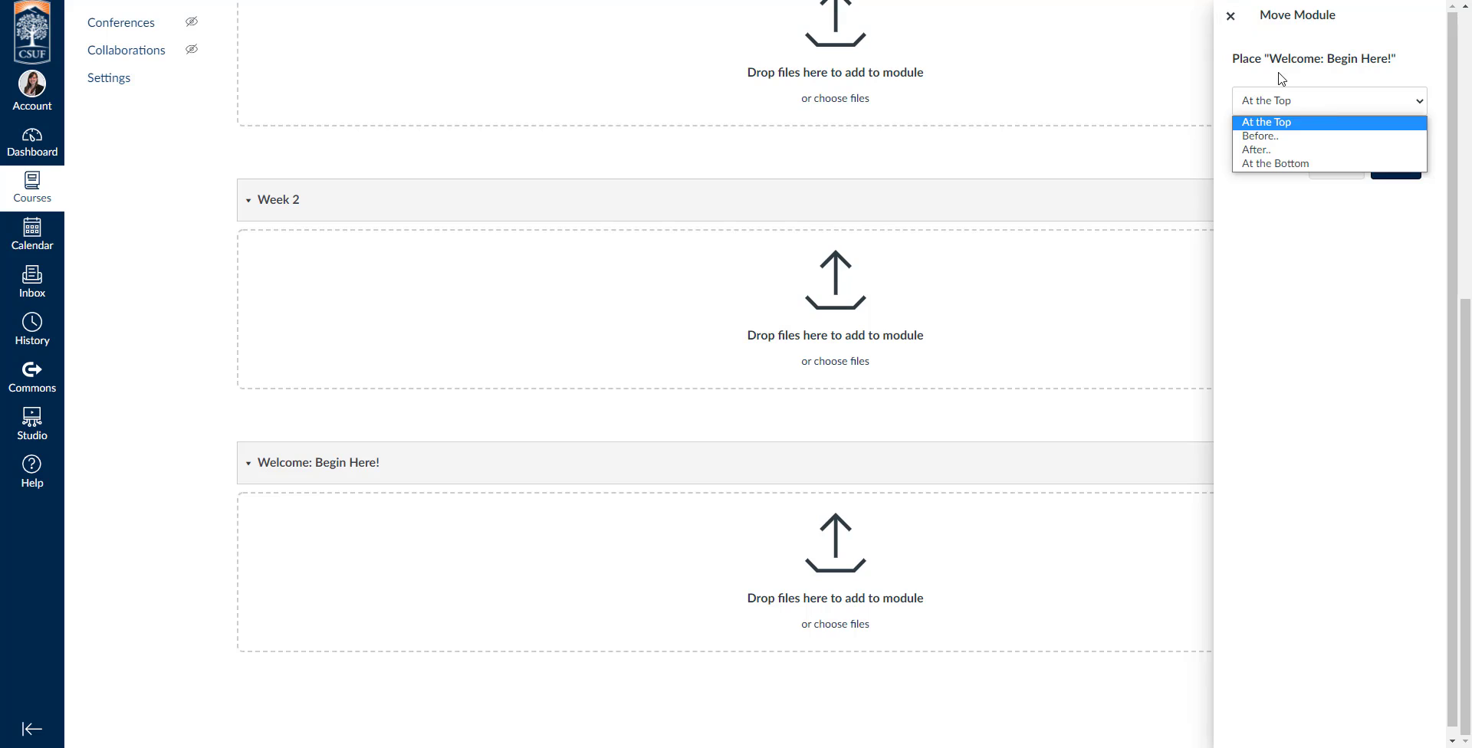
click(1291, 137)
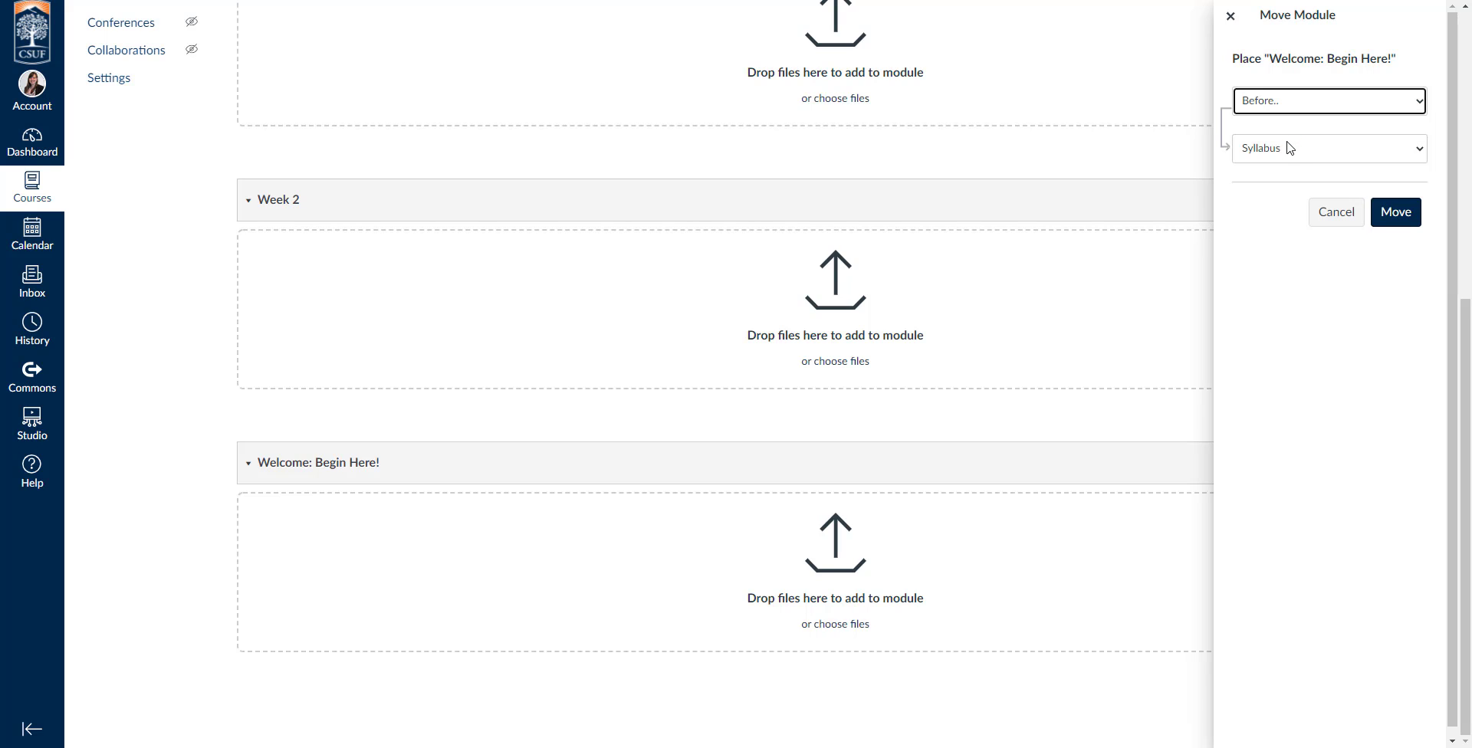
click(1287, 152)
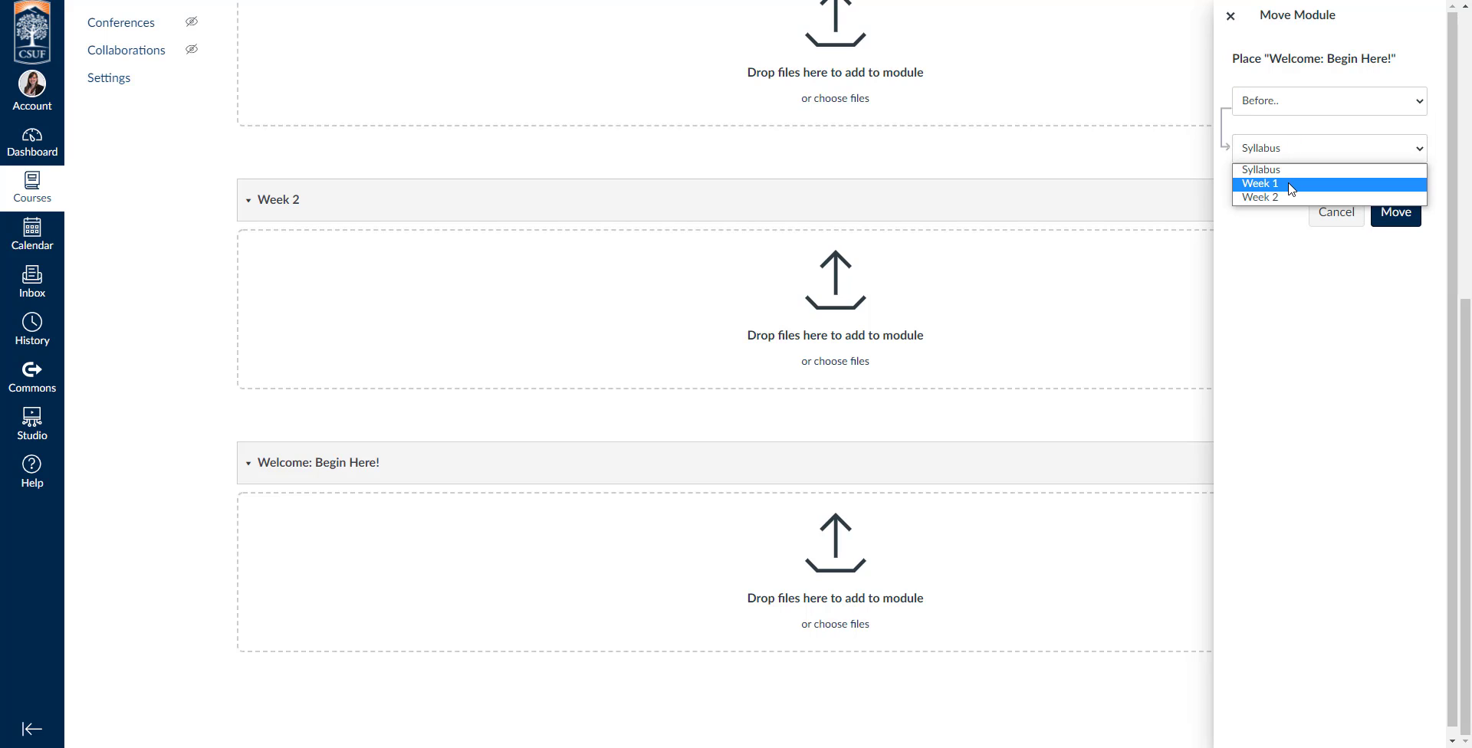
click(1291, 184)
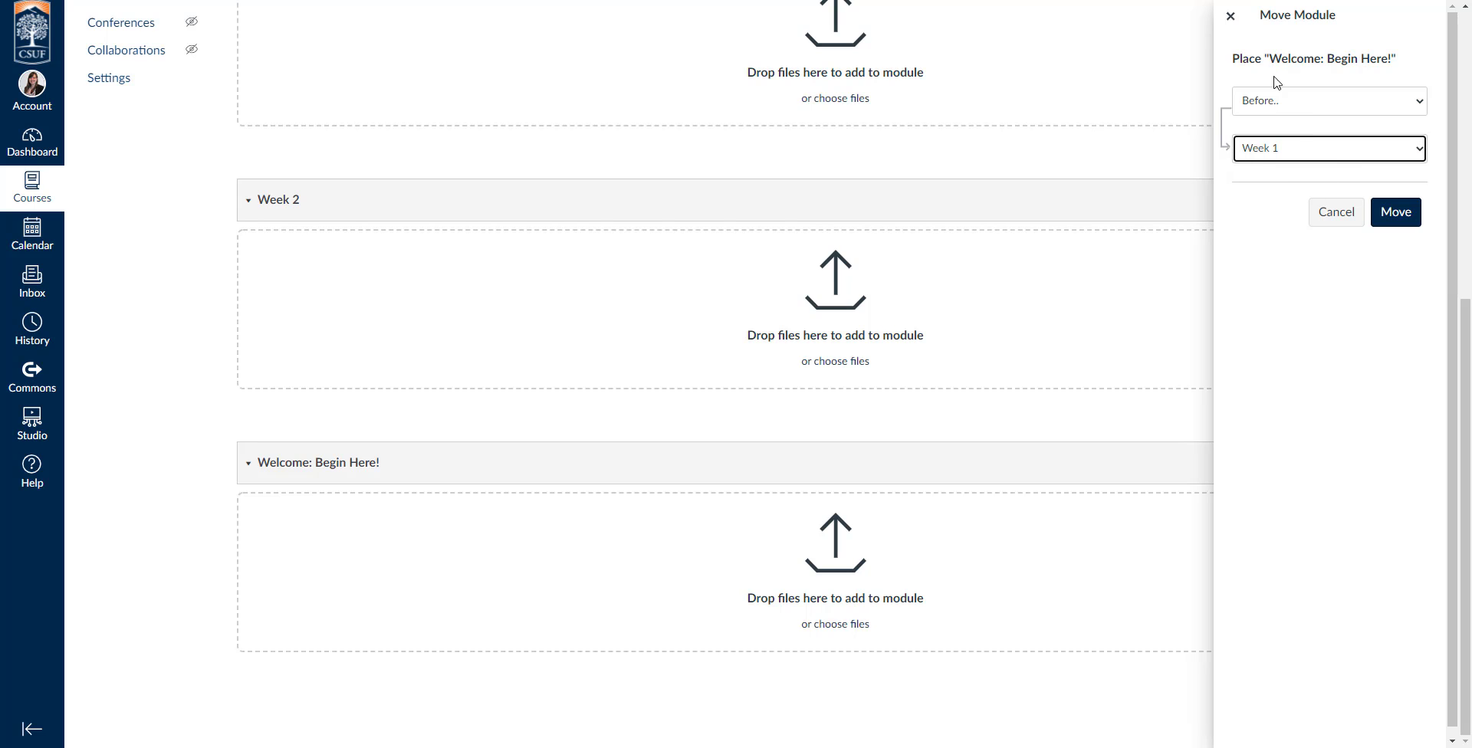
click(1414, 218)
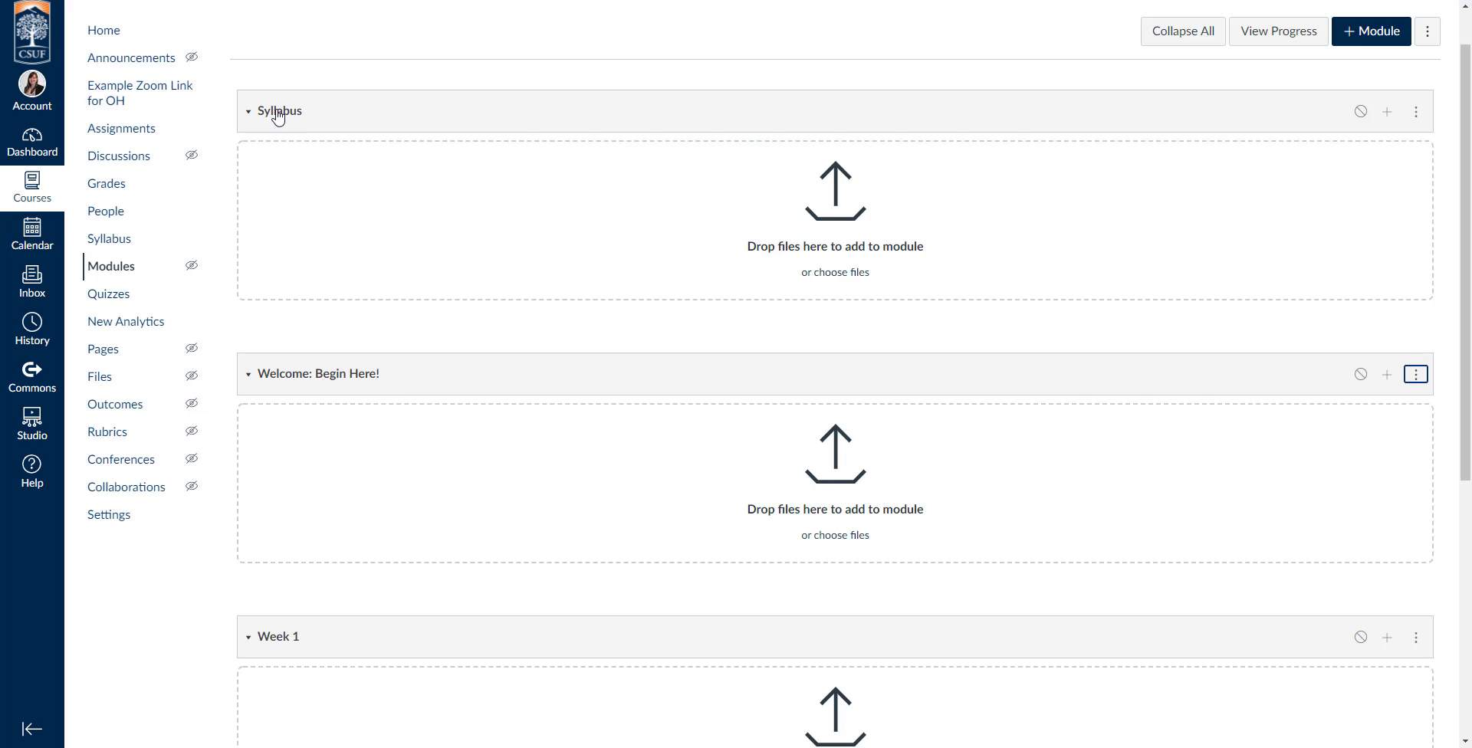
scroll(330, 276, down, 3)
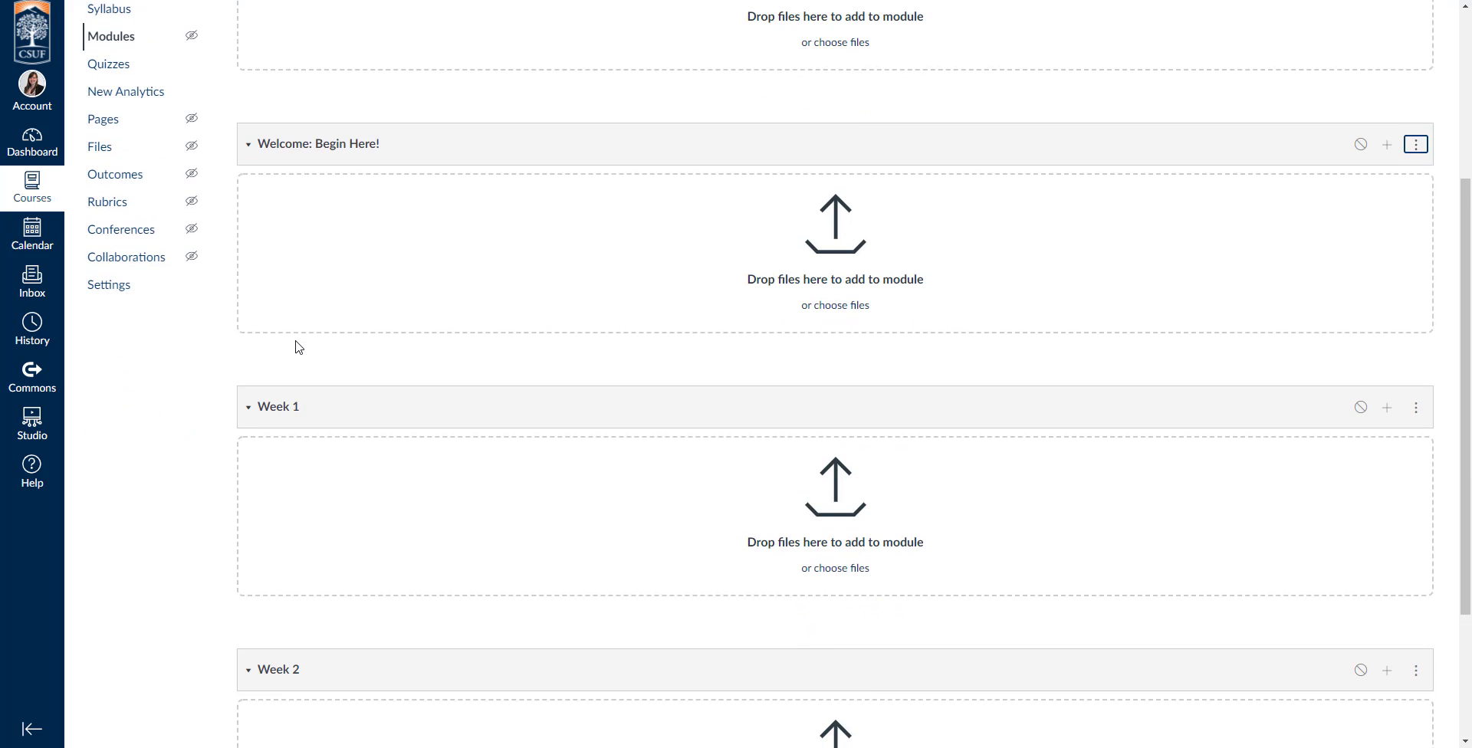
scroll(297, 307, down, 2)
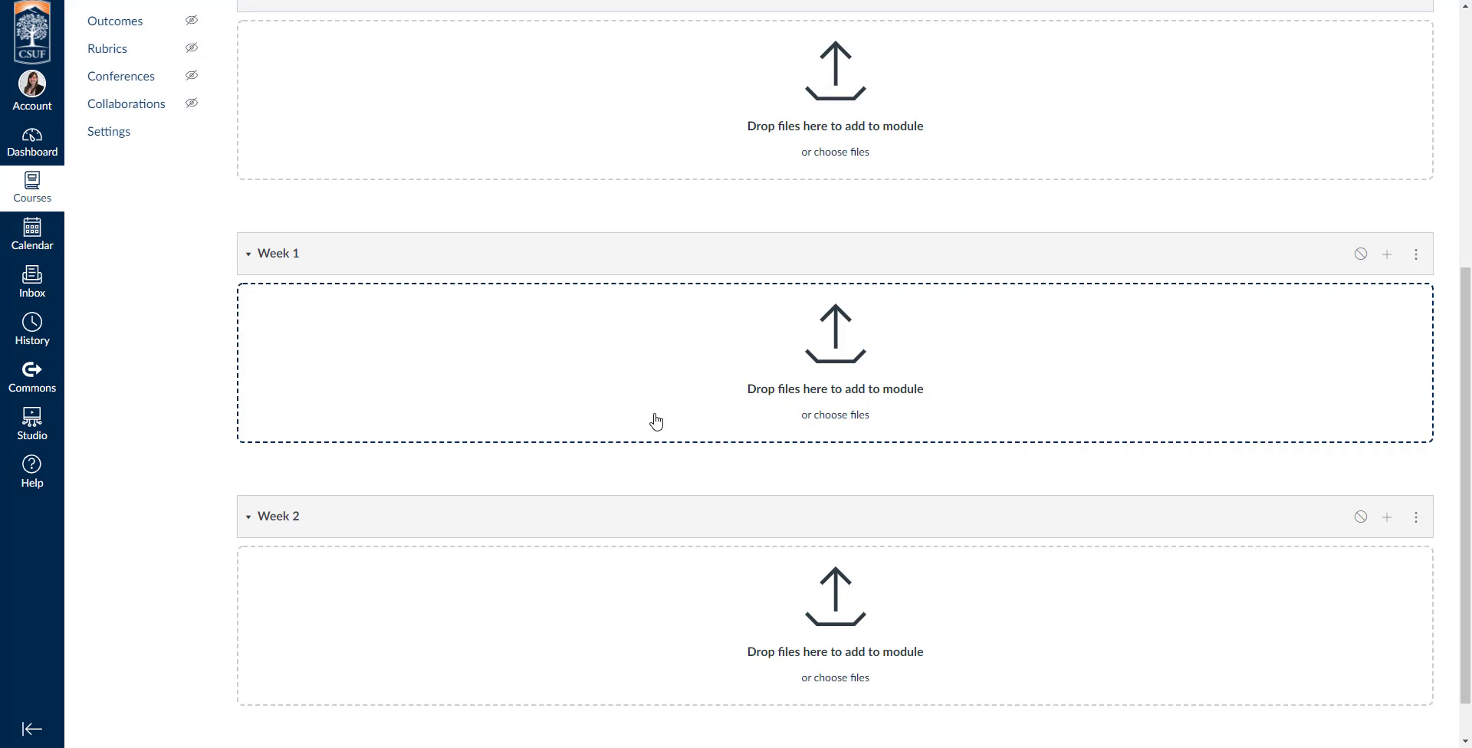
Set up a new file item for the Syllabus module and choose the SPAN 472 Spring 2021 course syllabus PDF for upload.
scroll(957, 382, up, 6)
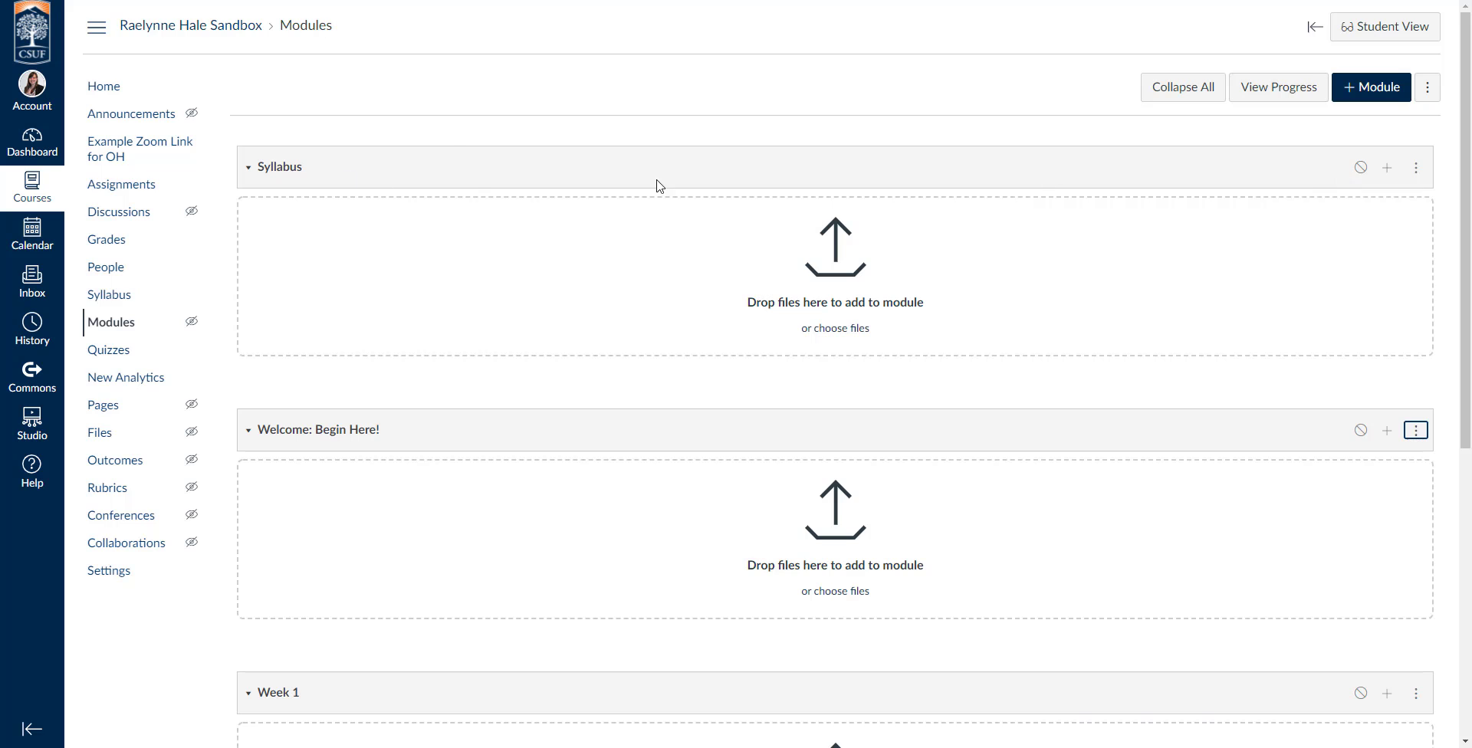
click(1390, 171)
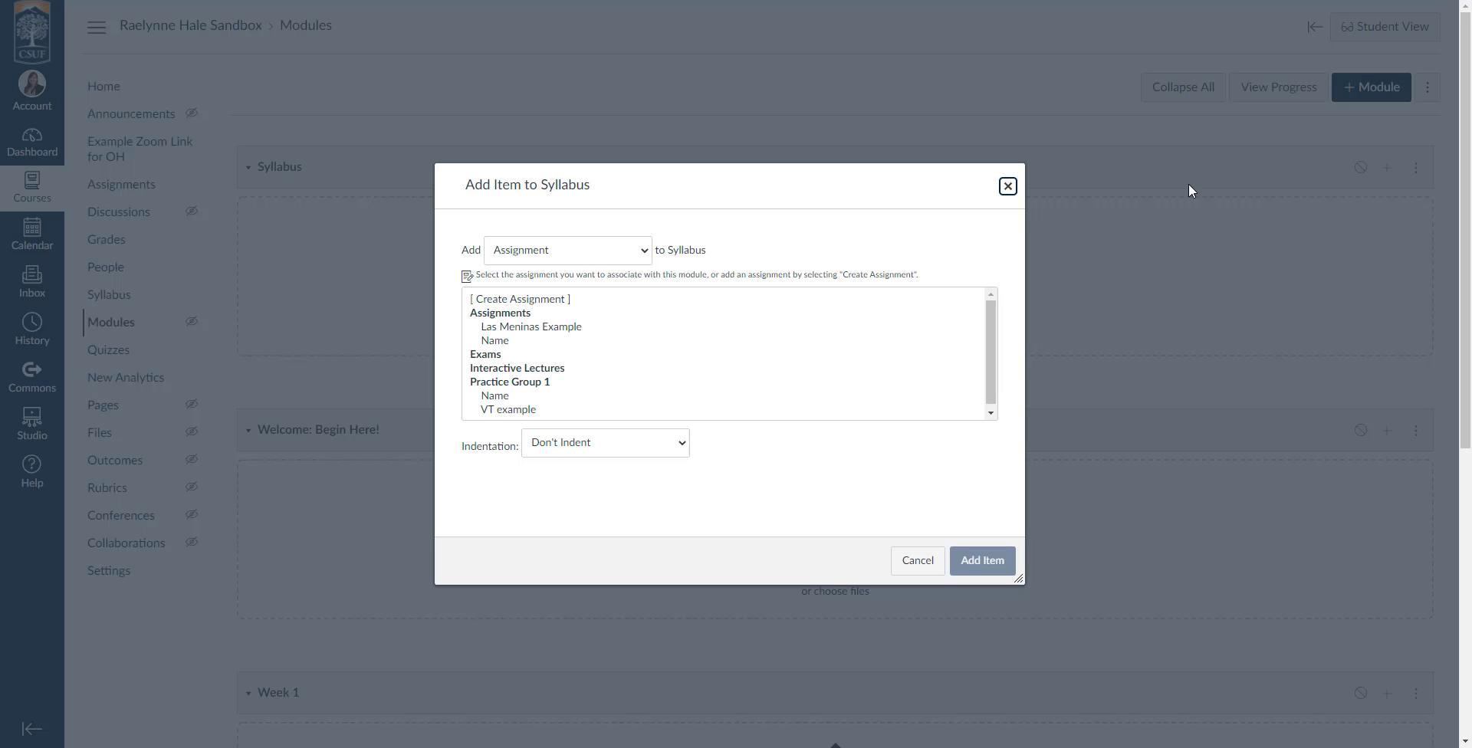
scroll(538, 342, down, 1)
click(518, 253)
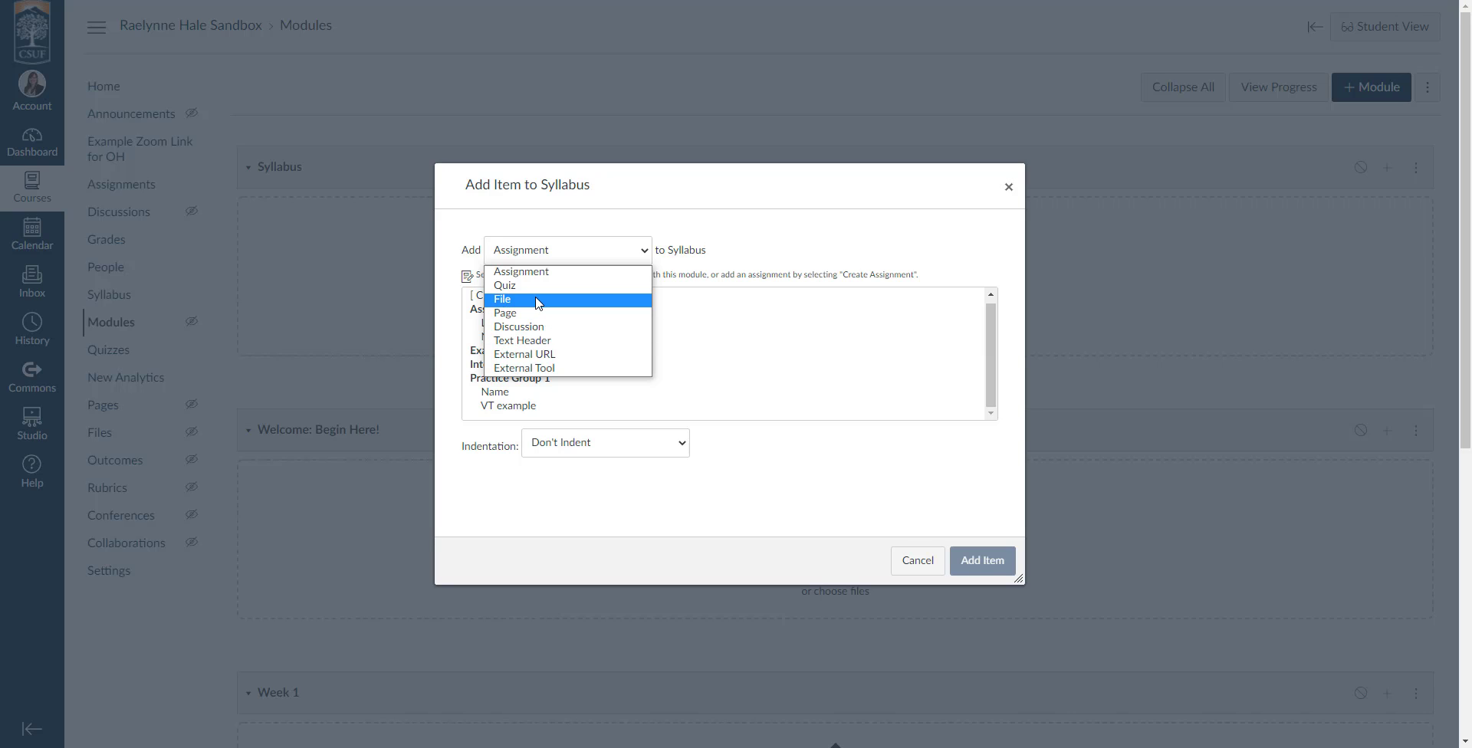
click(537, 300)
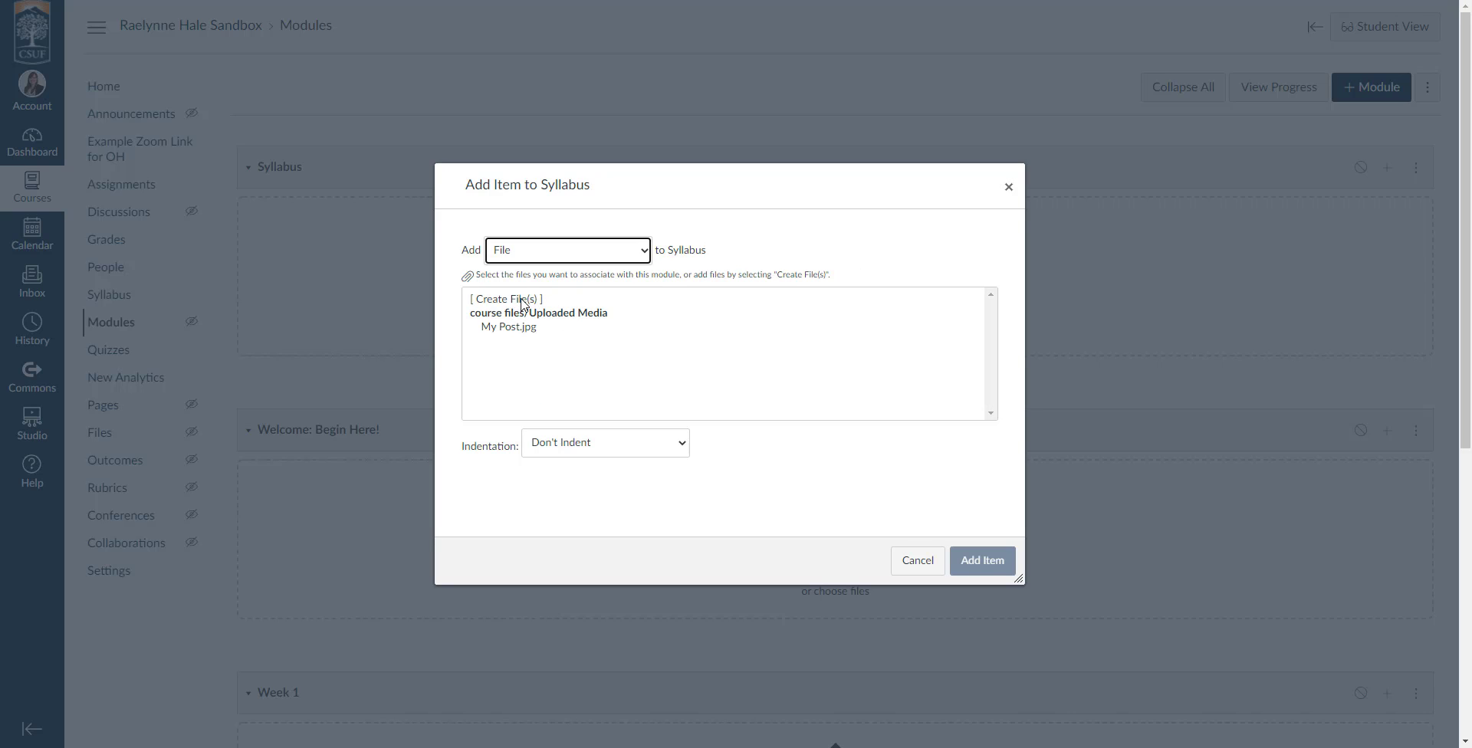
click(522, 300)
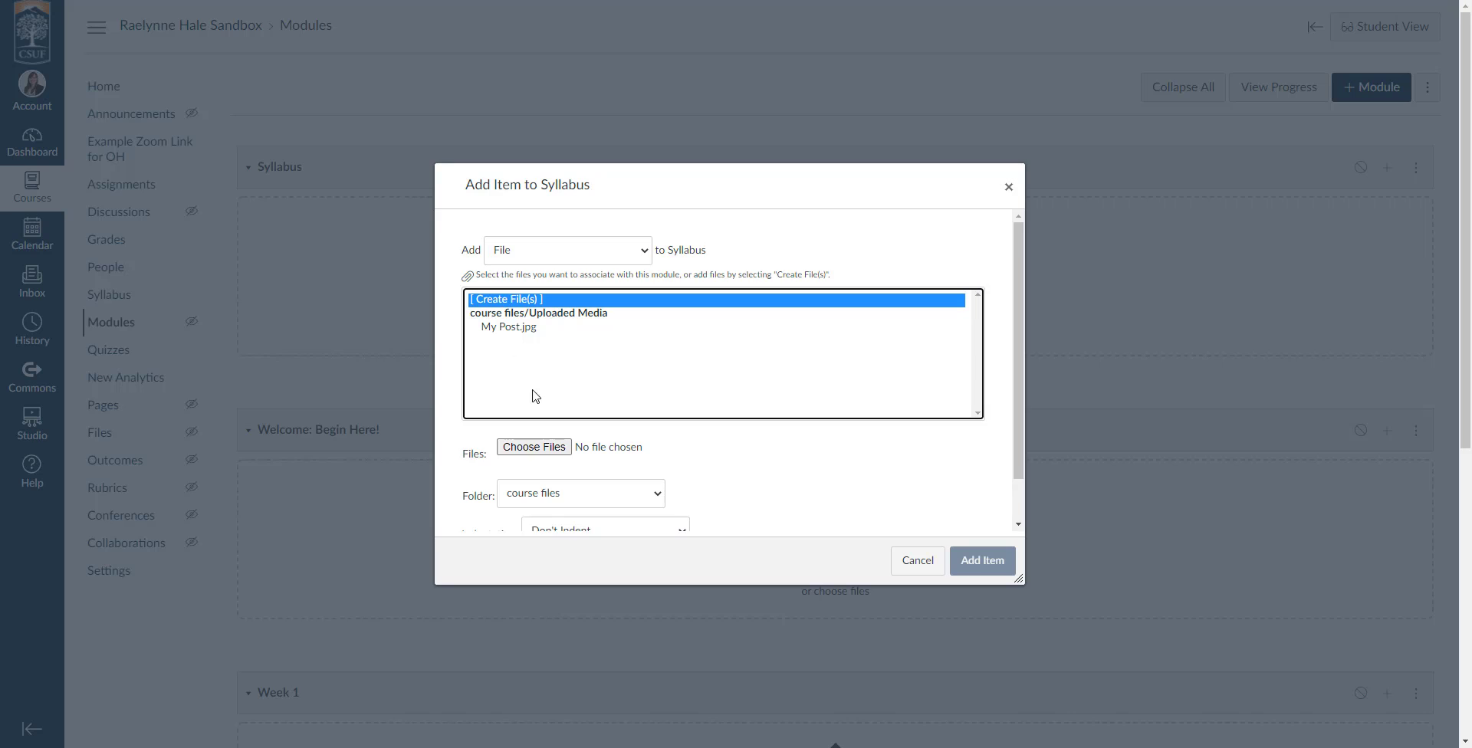
click(543, 449)
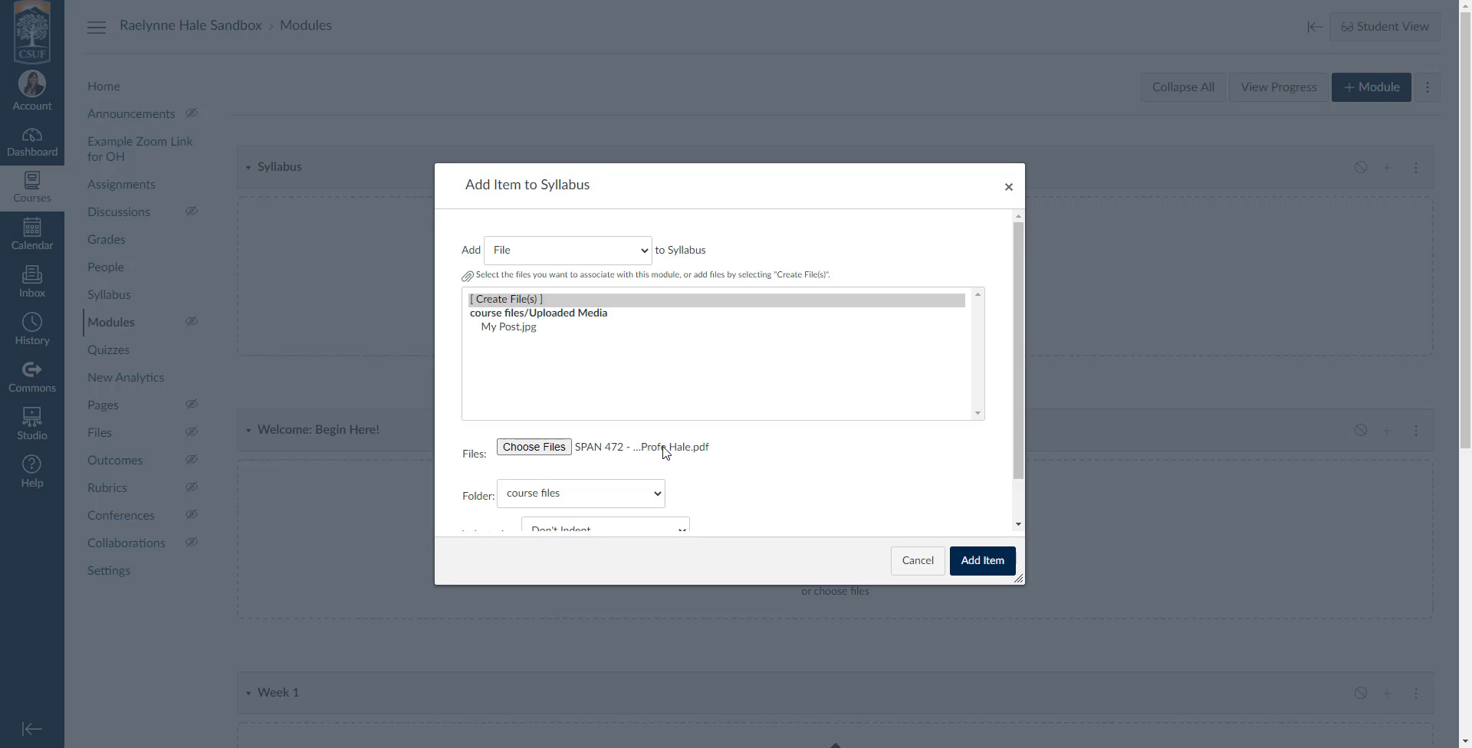
Add the chosen syllabus PDF to the Syllabus module without indentation and publish the module.
scroll(637, 422, down, 2)
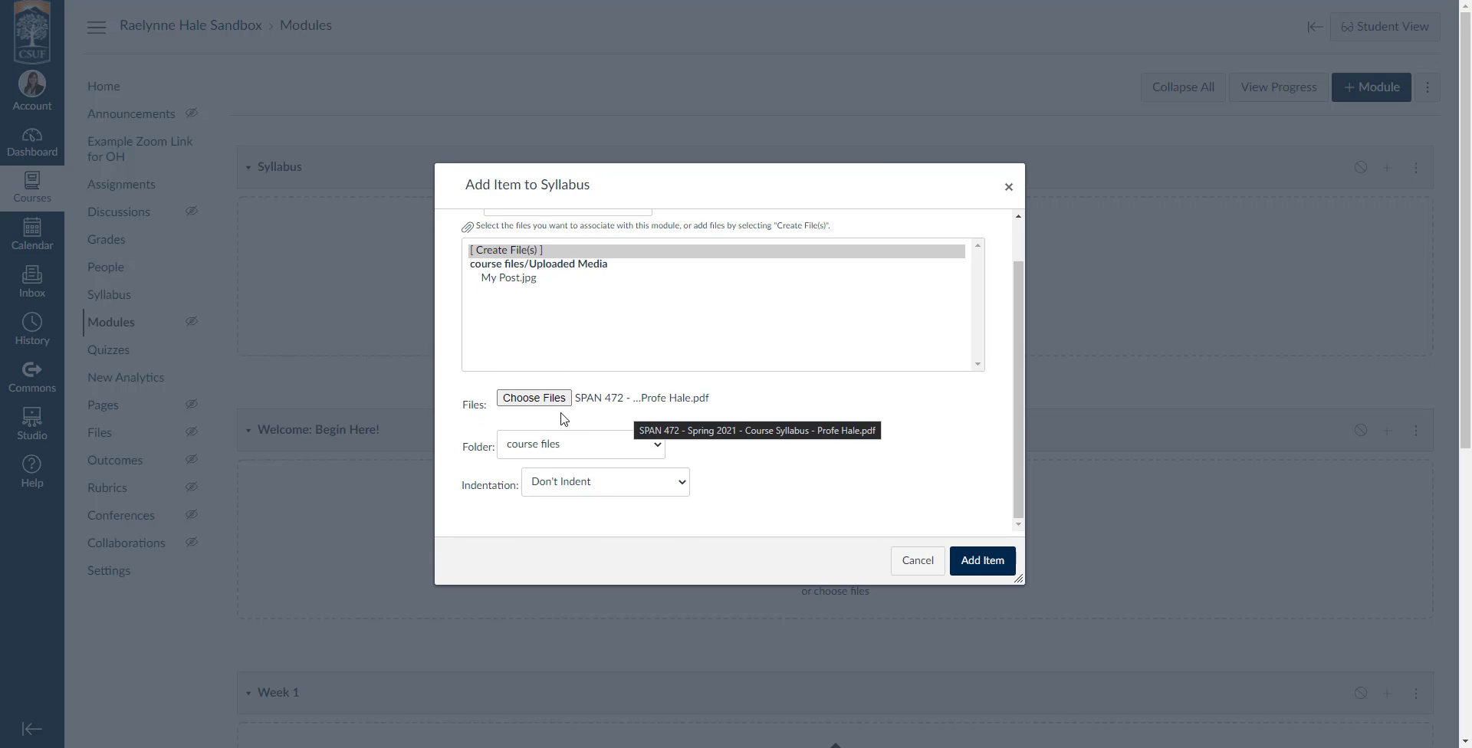
scroll(564, 420, down, 1)
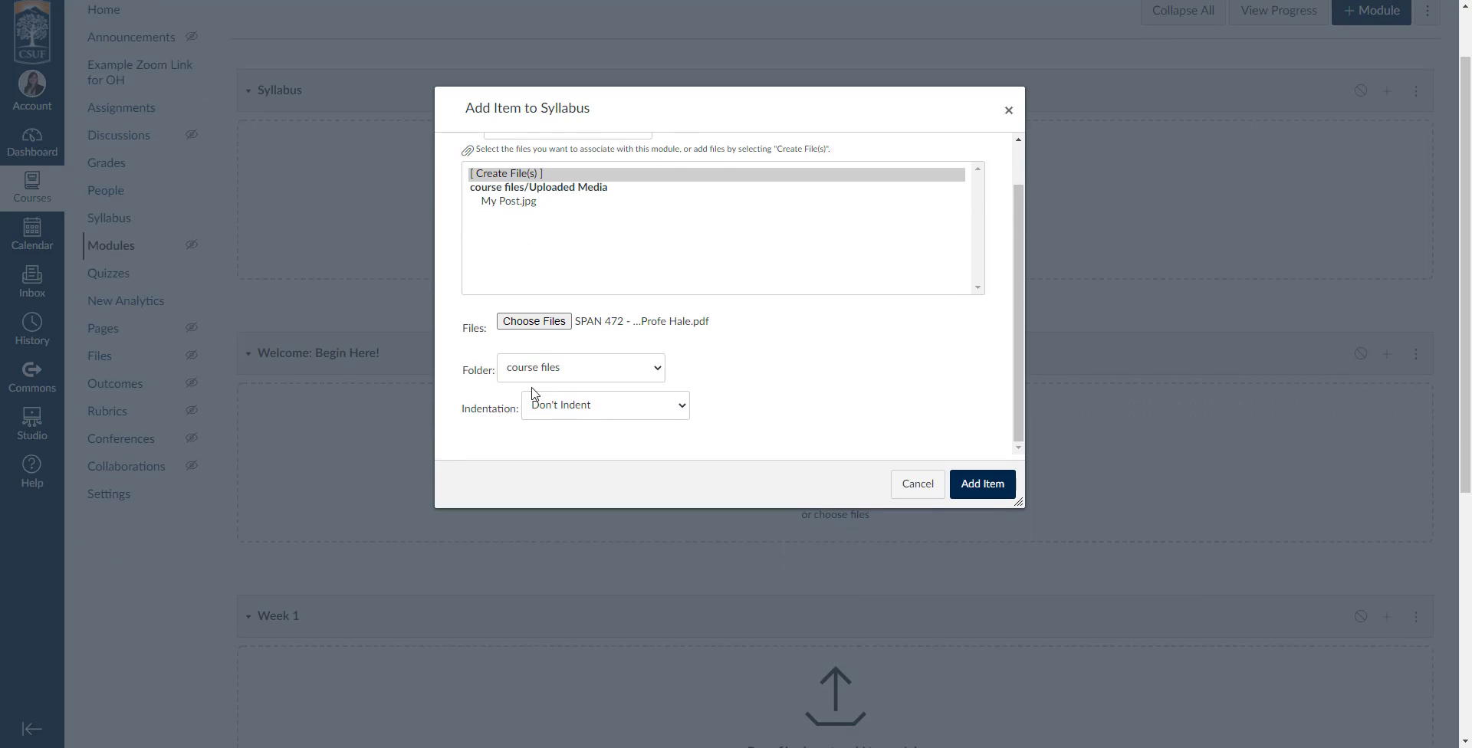
click(989, 495)
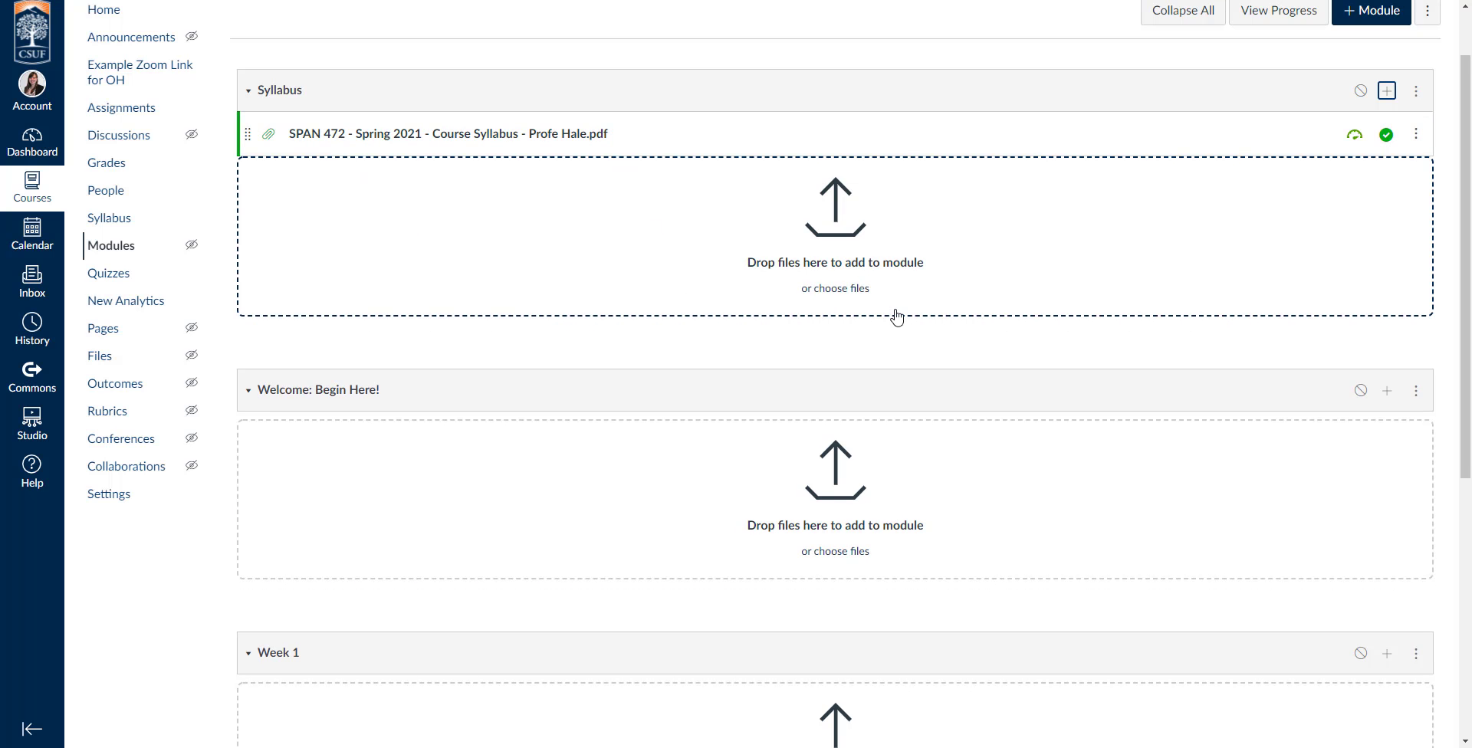
scroll(1073, 299, up, 1)
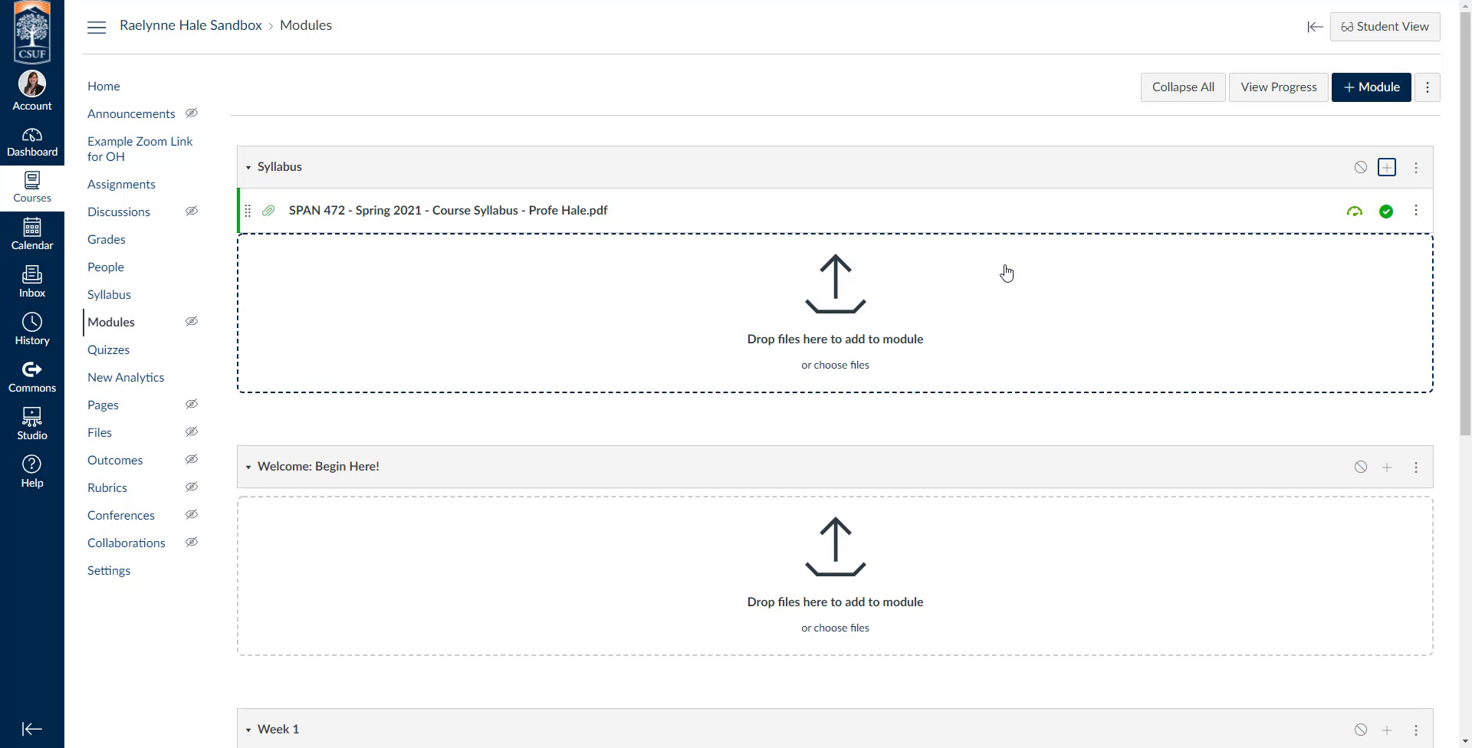
click(1362, 168)
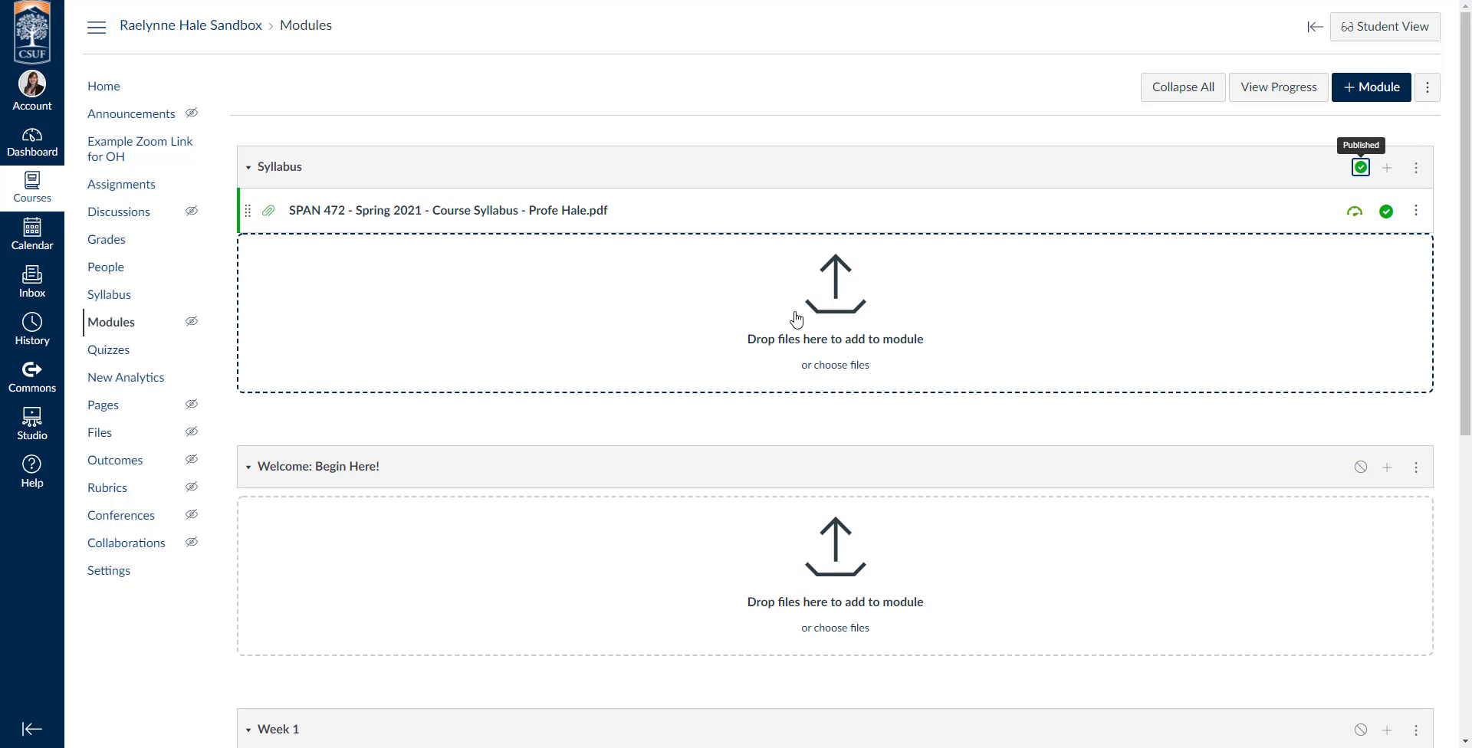
Add a new discussion topic named "Introduce Yourself!" to the "Welcome: Begin Here!" module.
scroll(798, 319, down, 2)
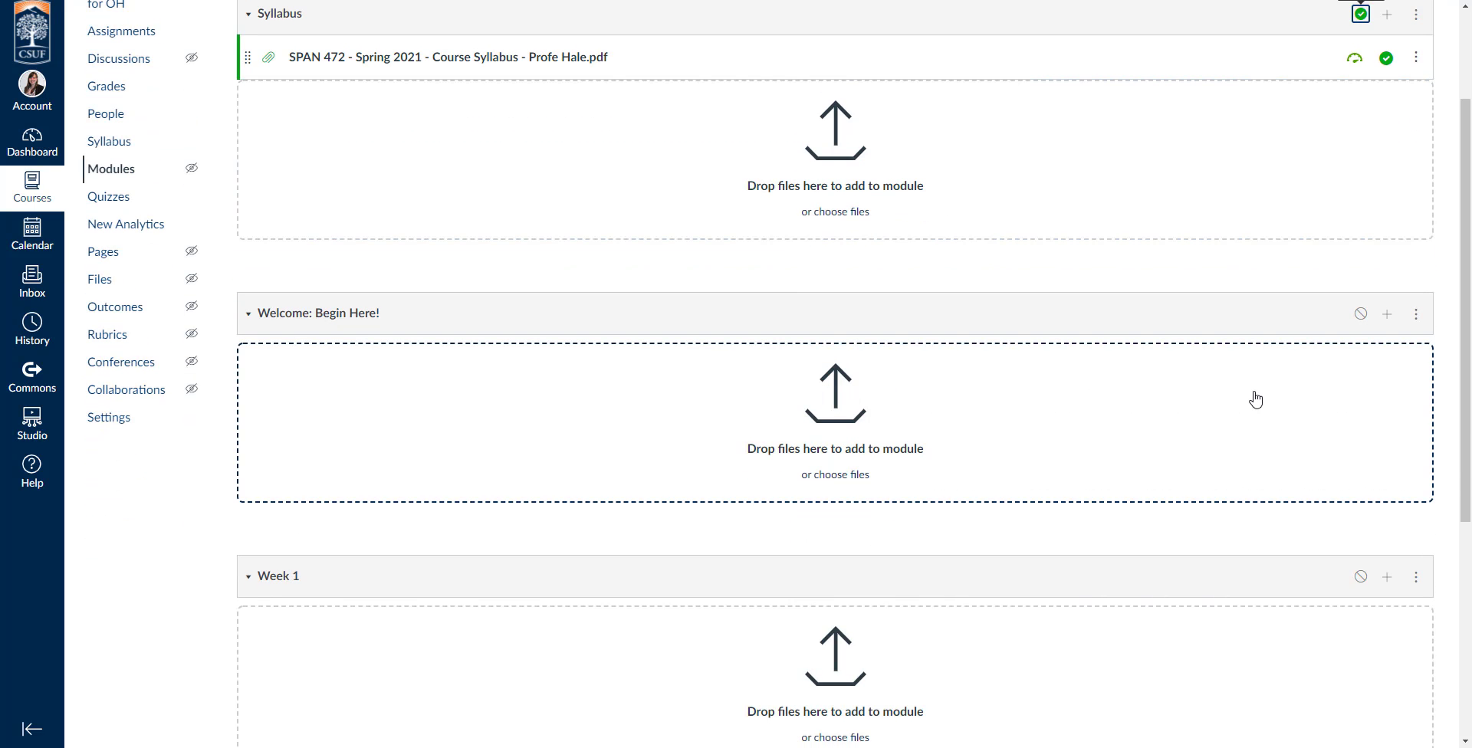
click(1387, 317)
scroll(548, 295, up, 1)
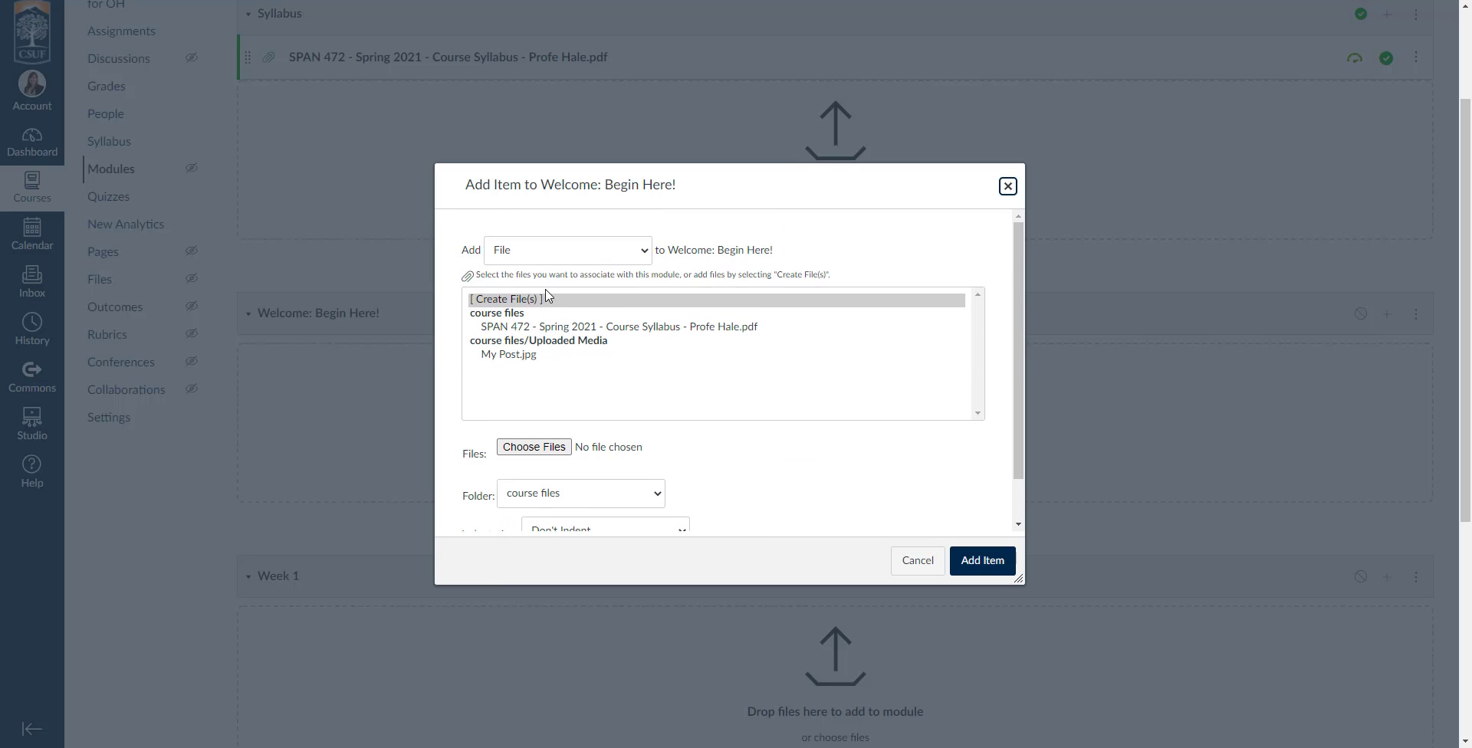
click(529, 253)
click(536, 329)
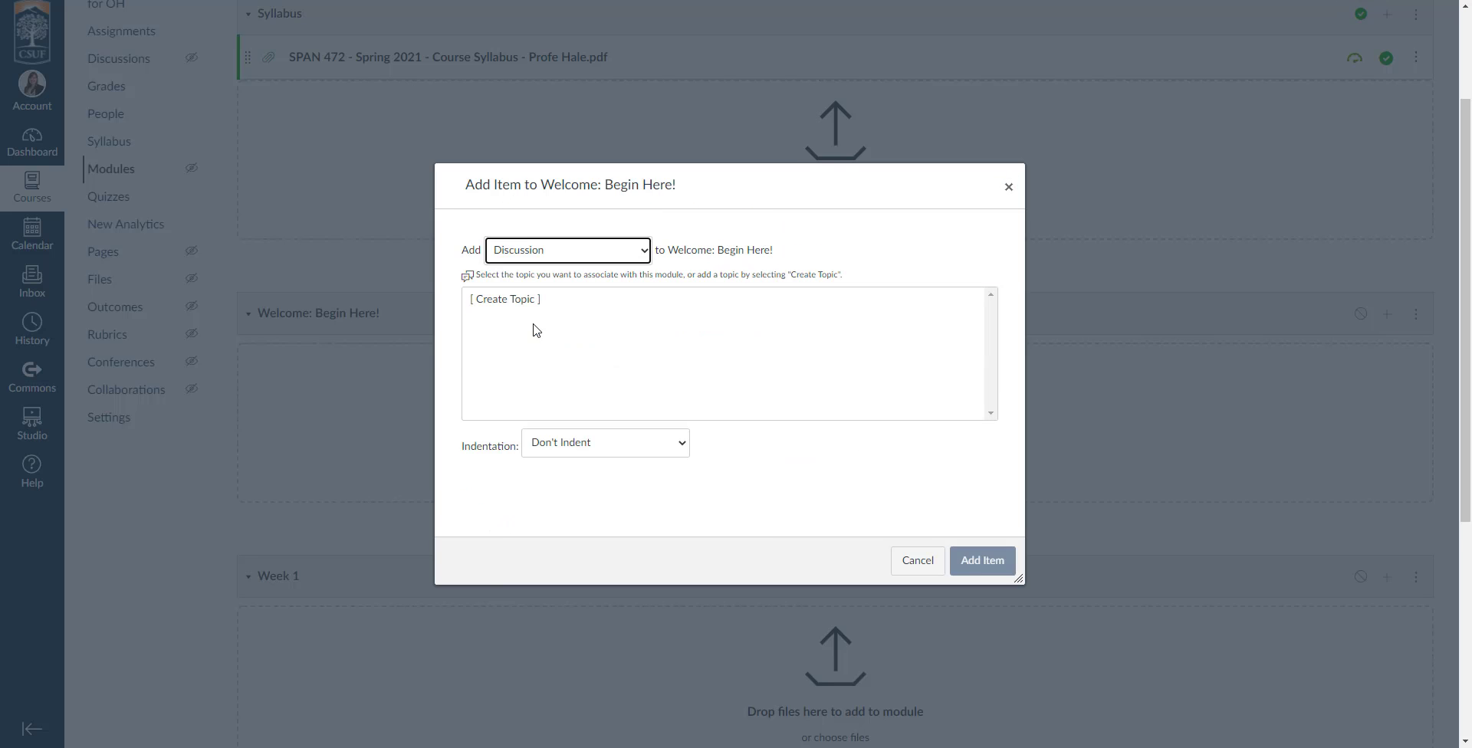
click(499, 302)
click(585, 449)
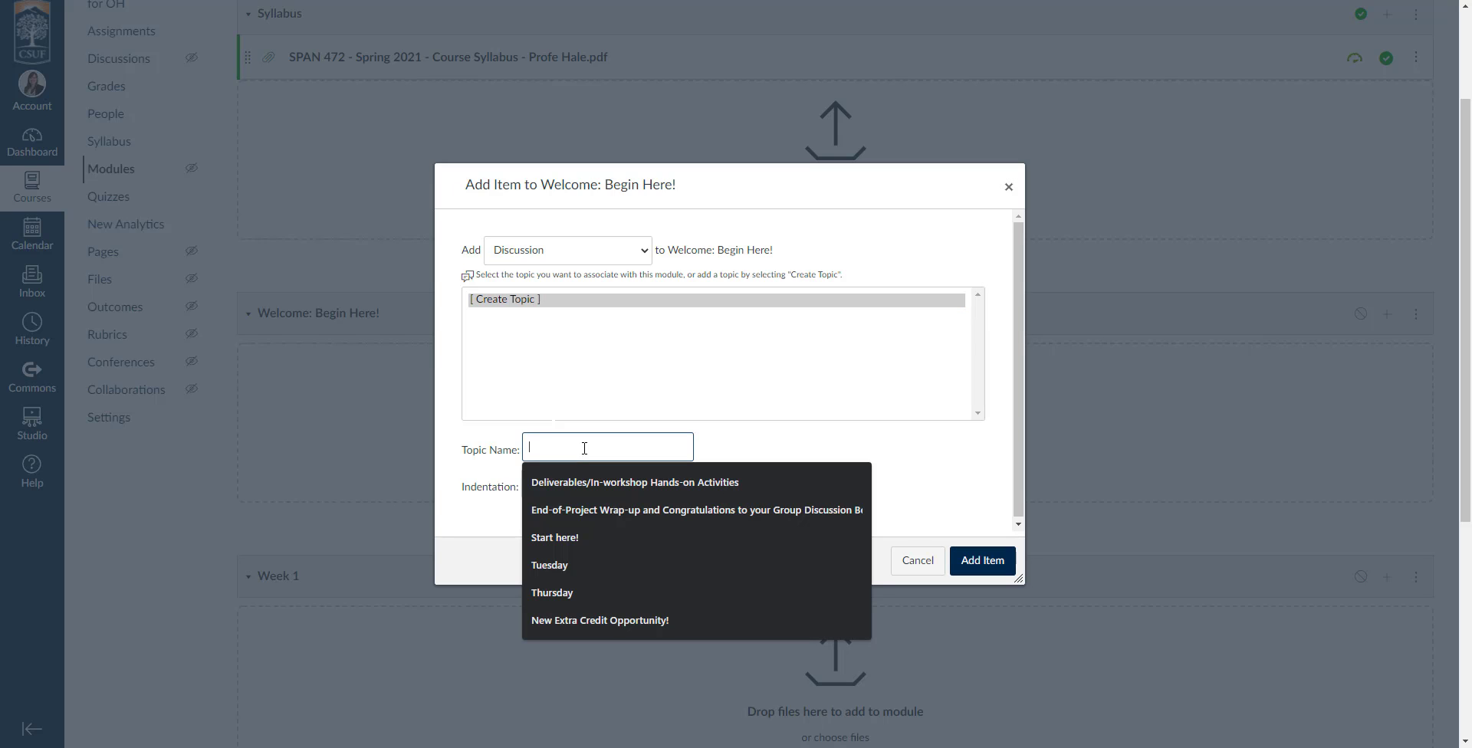
text(Introduce)
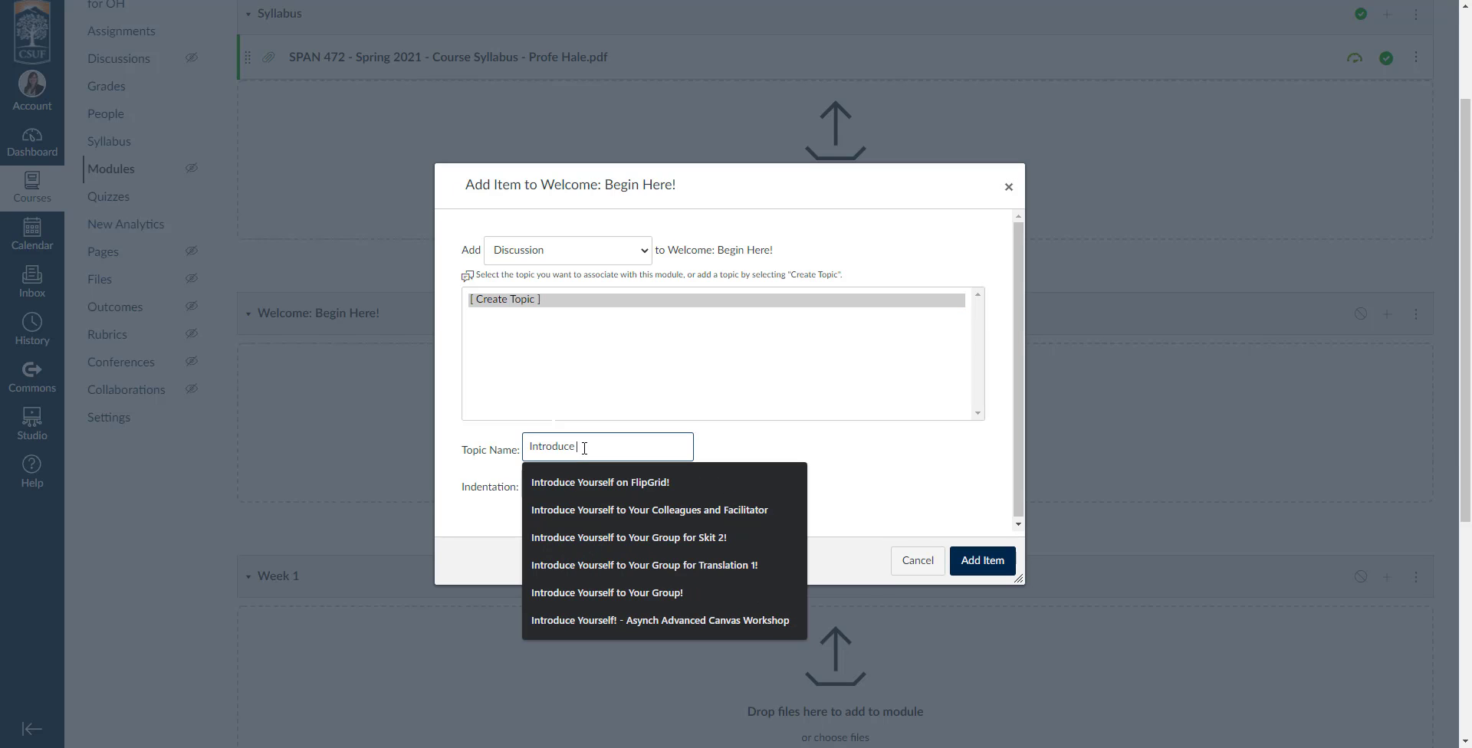
text( Yourself!)
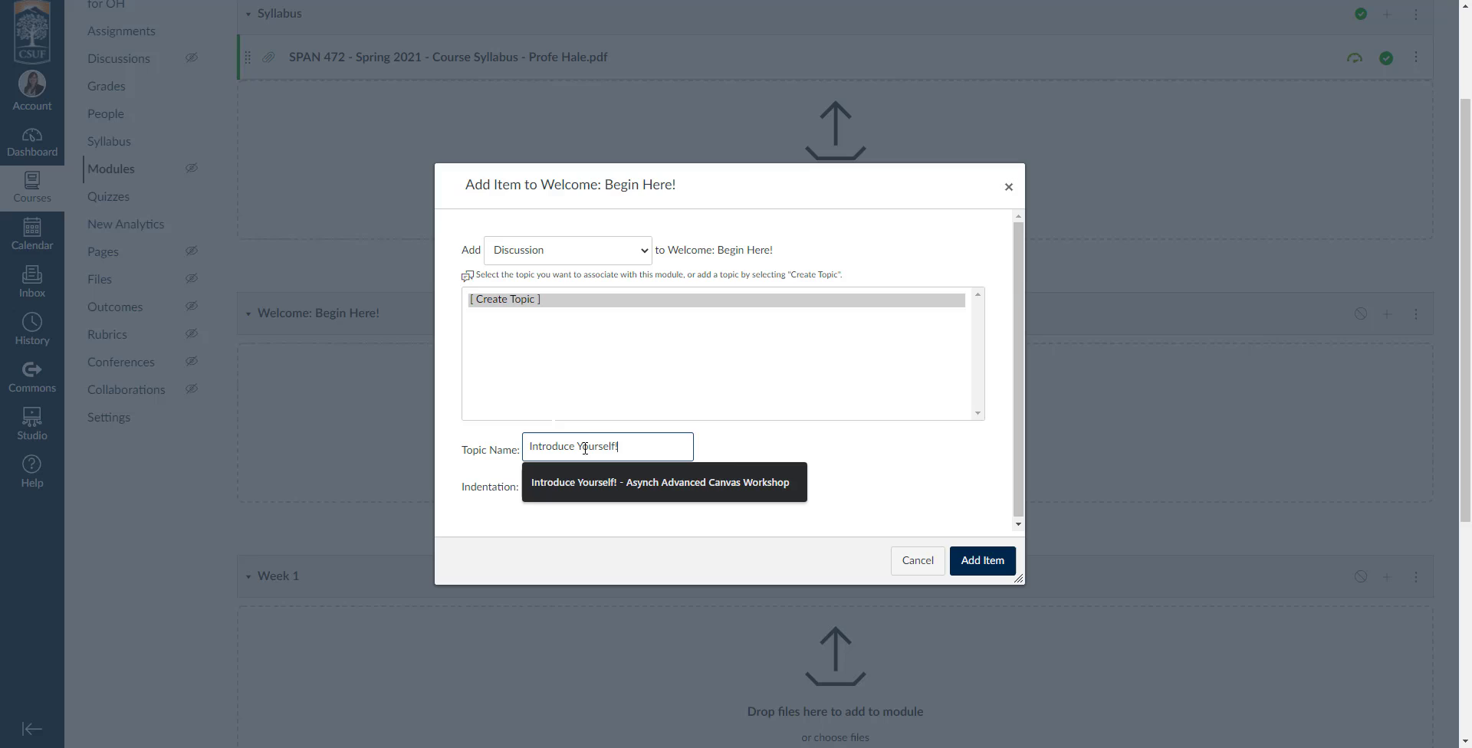
click(845, 448)
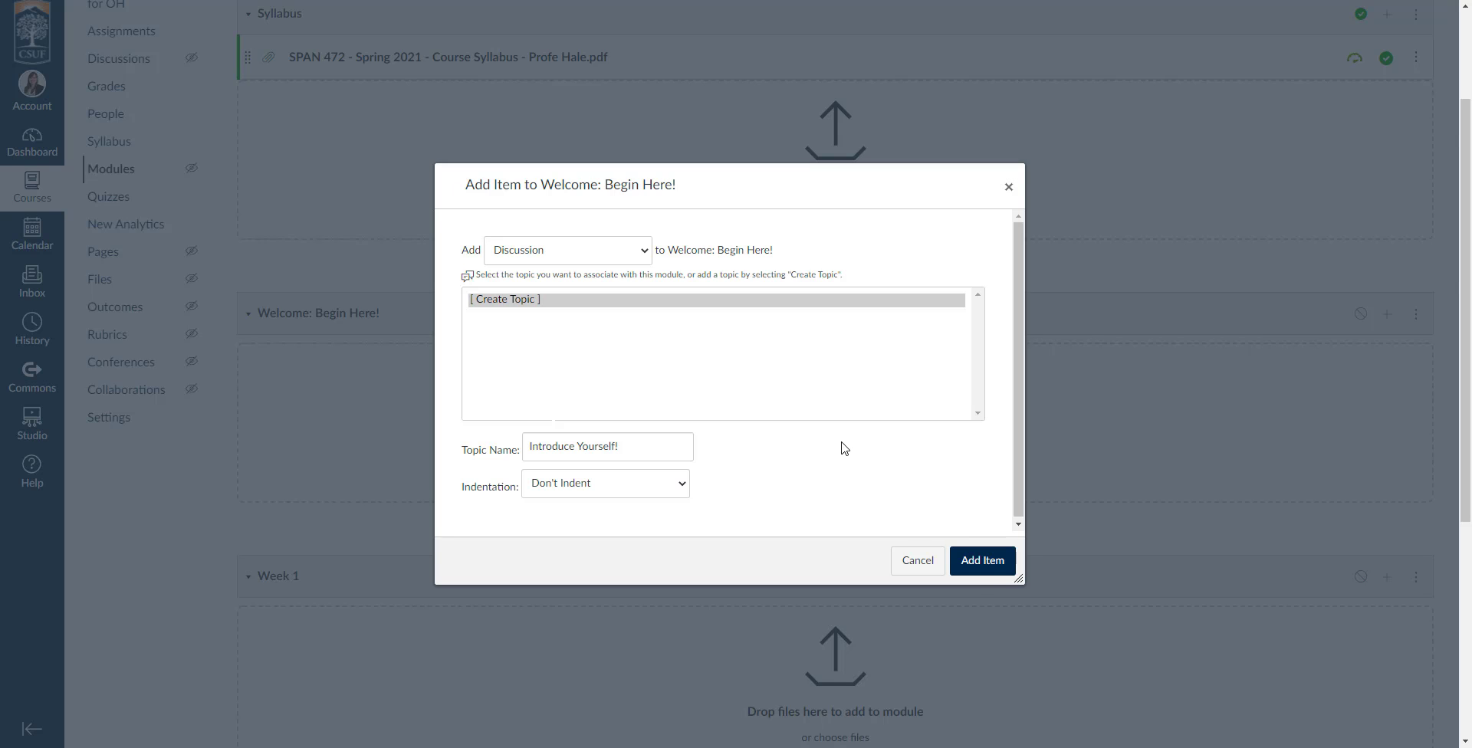
click(983, 561)
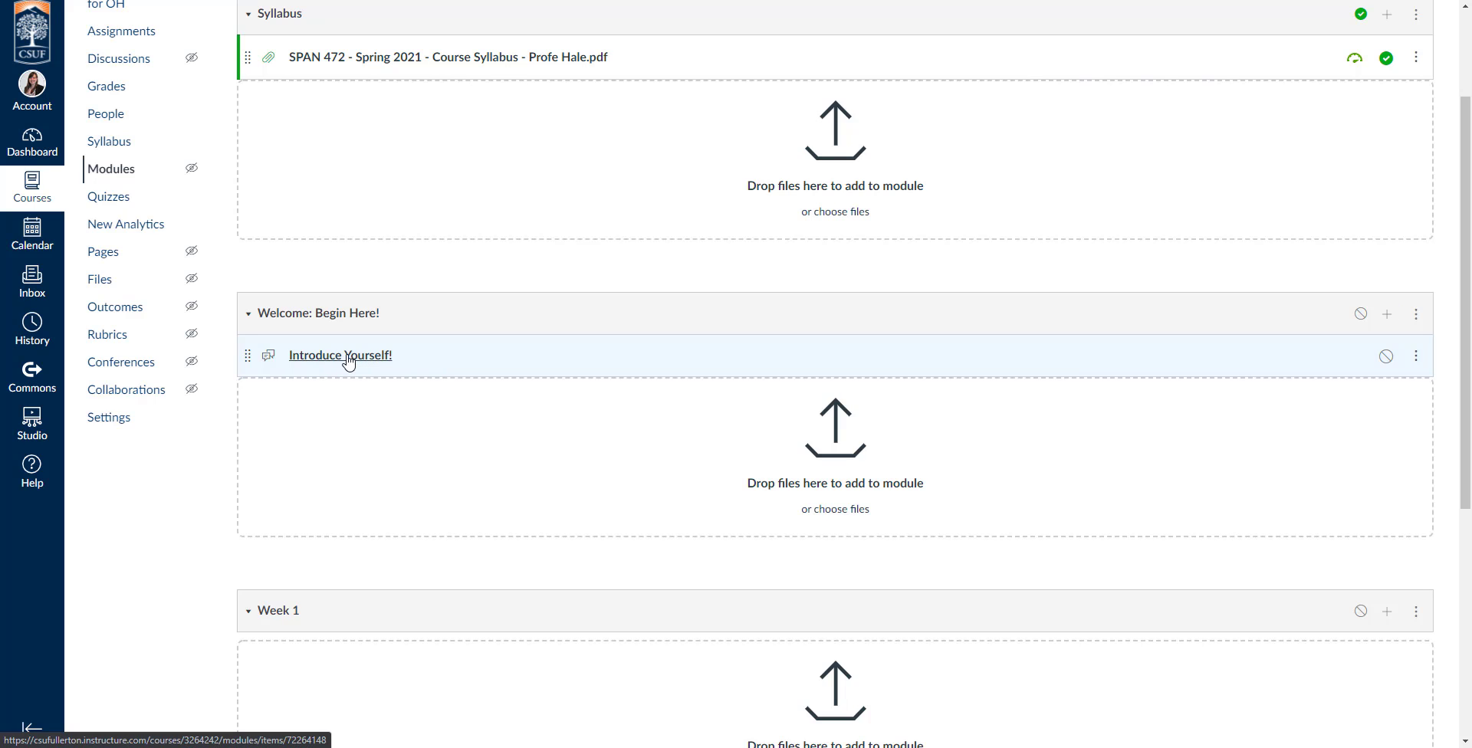
Look over the "Introduce Yourself!" discussion's edit page with its text editor and options, and leave without saving.
click(351, 359)
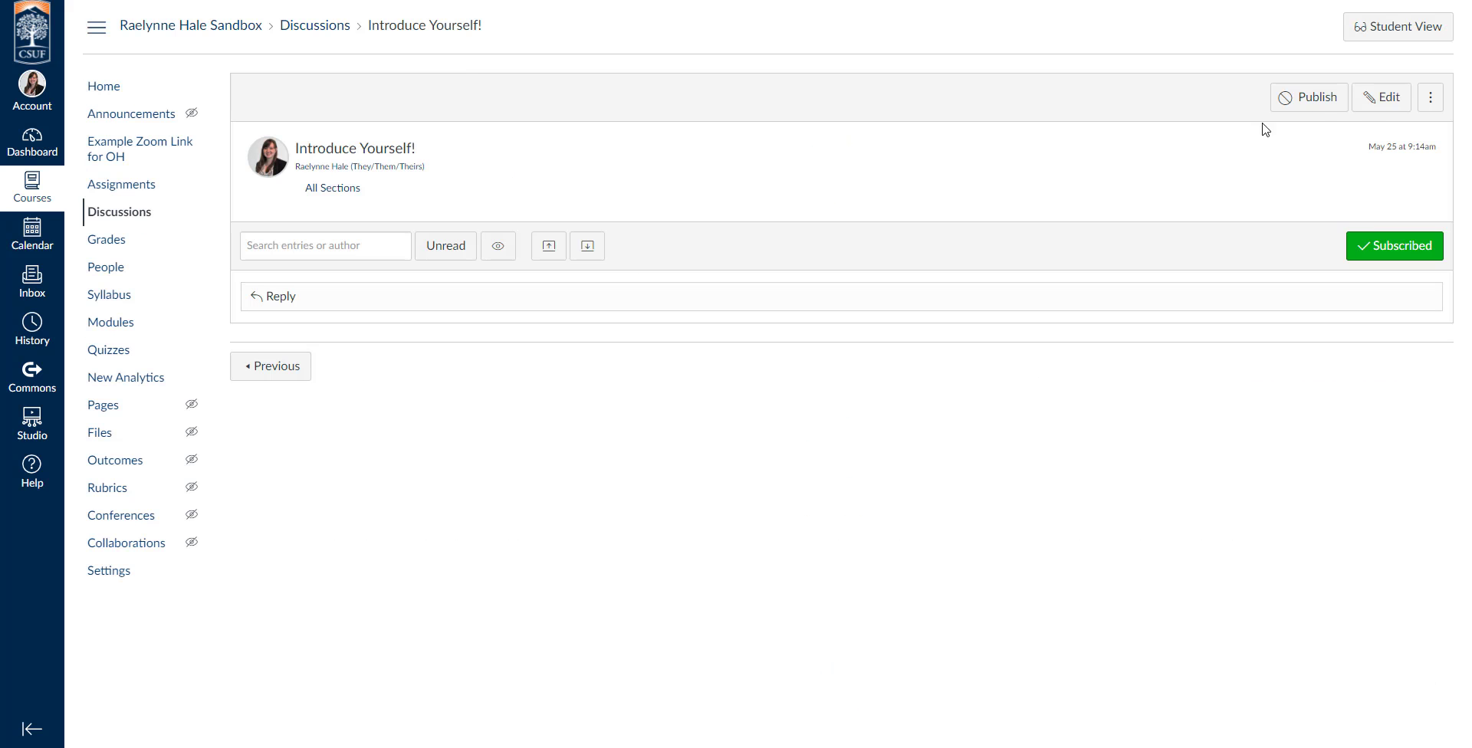
click(1385, 96)
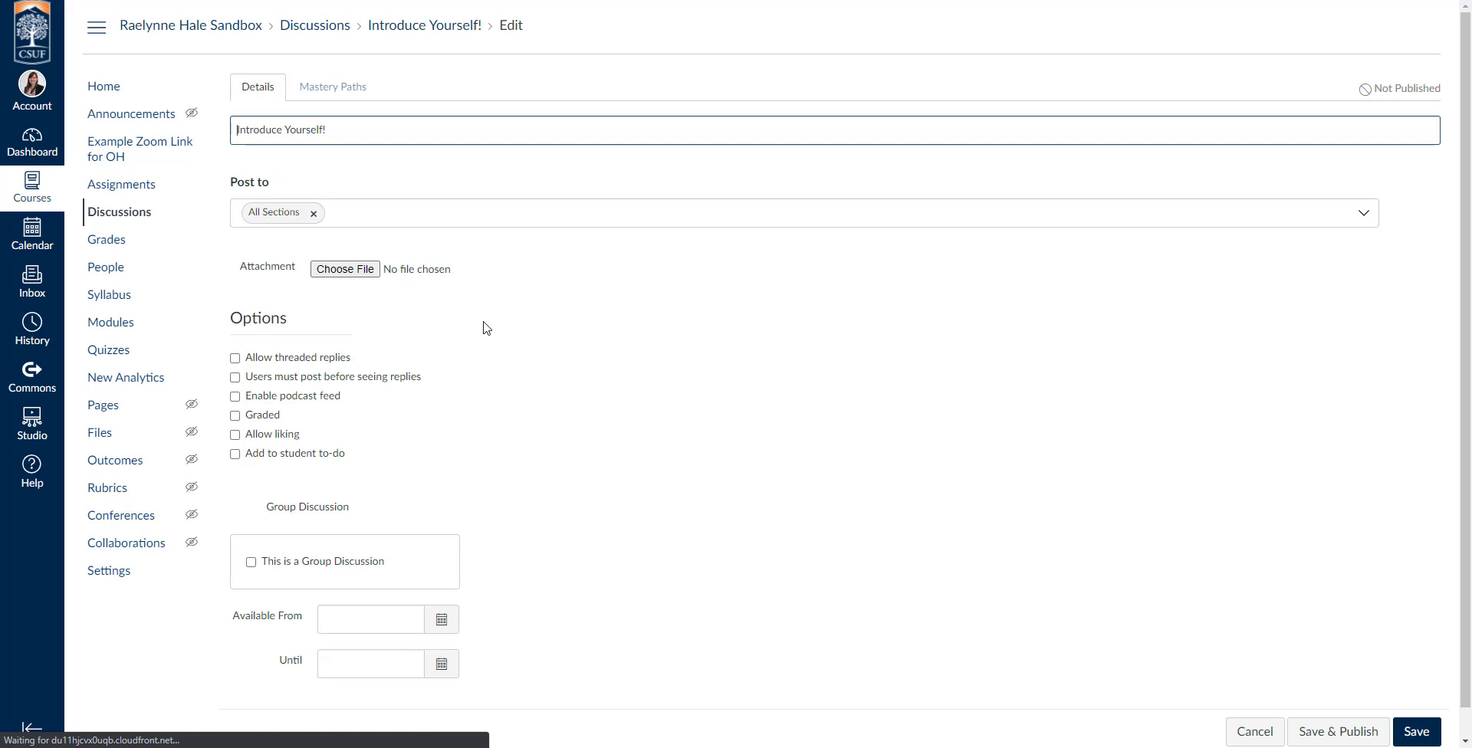
scroll(491, 453, down, 5)
scroll(494, 460, up, 4)
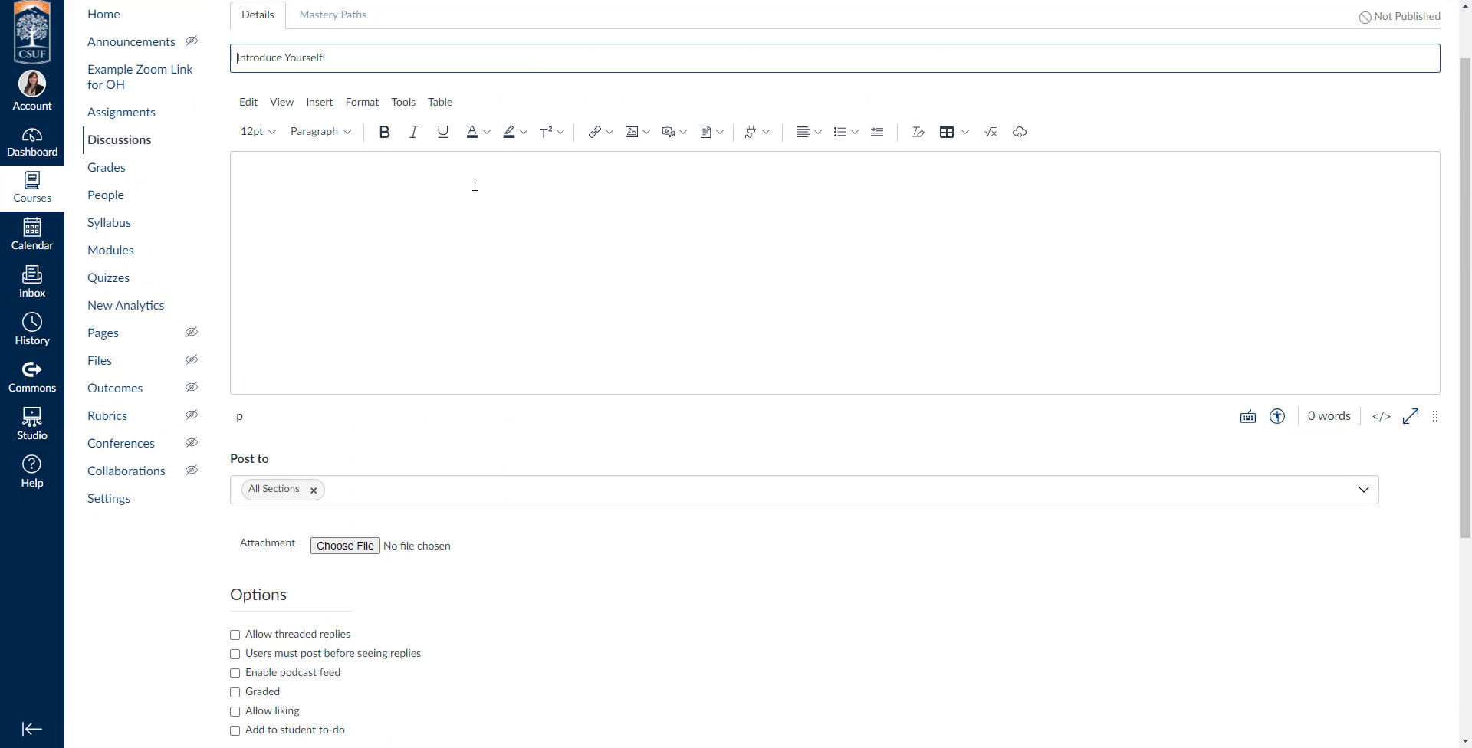
key(alt+Left)
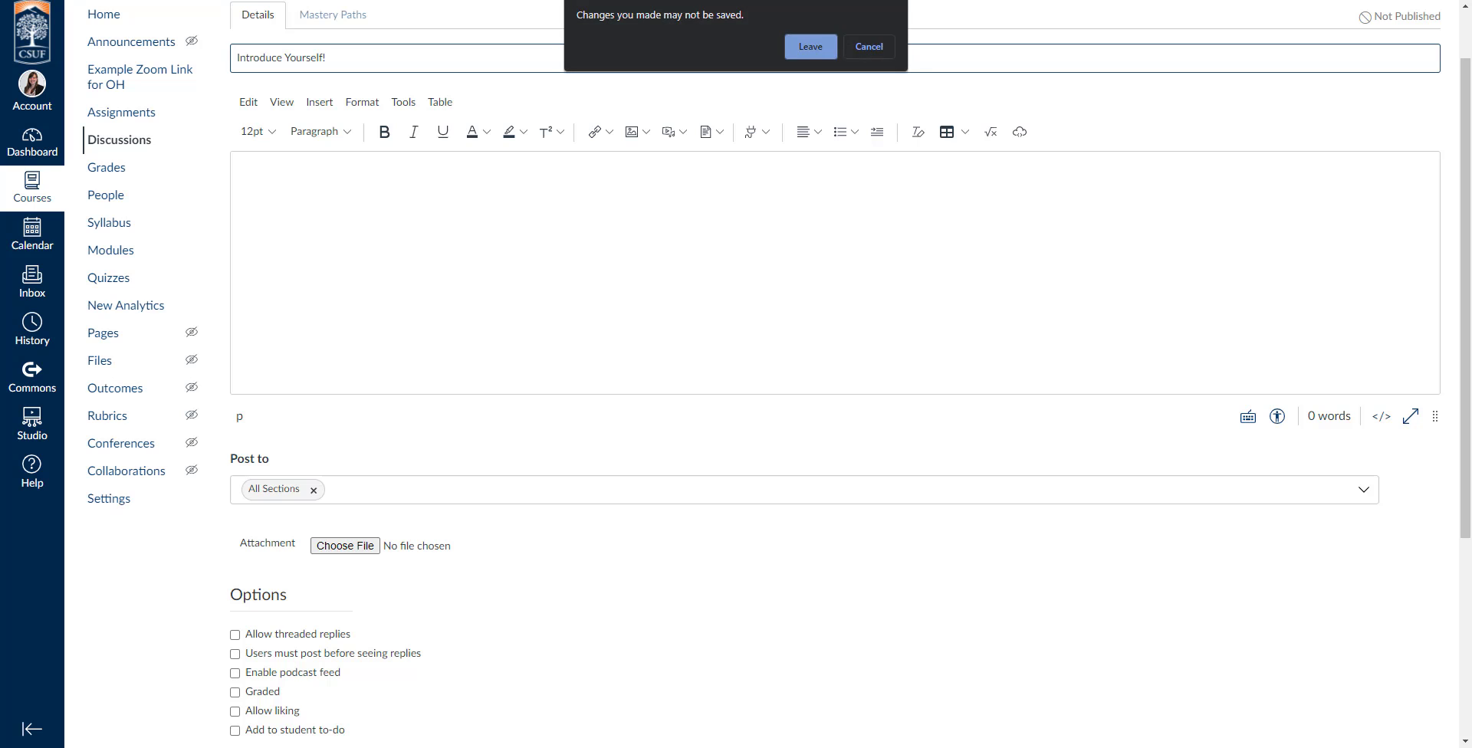
click(819, 48)
key(ctrl+Tab)
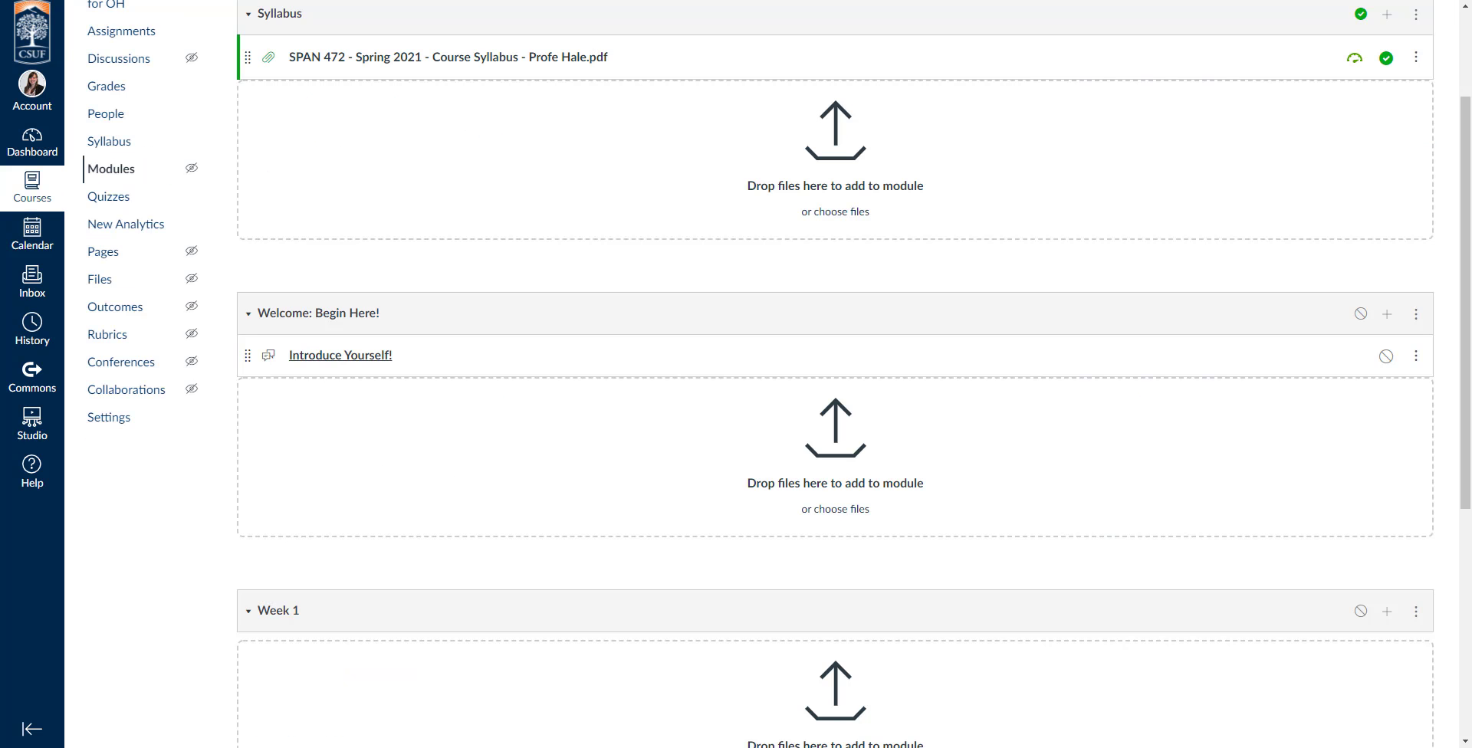
Add a new page named "About your Instructor" to the "Welcome: Begin Here!" module and place it before "Introduce Yourself!".
scroll(828, 330, up, 2)
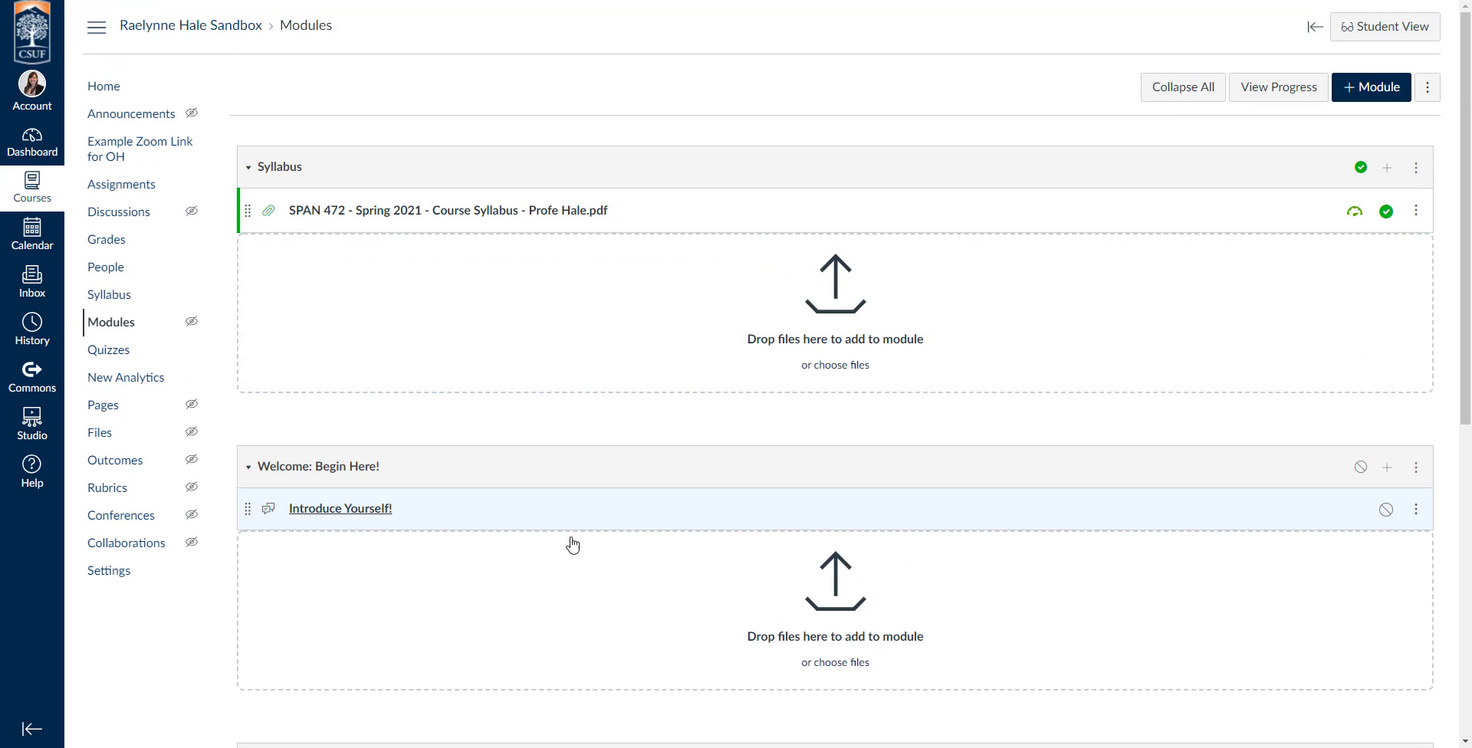
click(1387, 467)
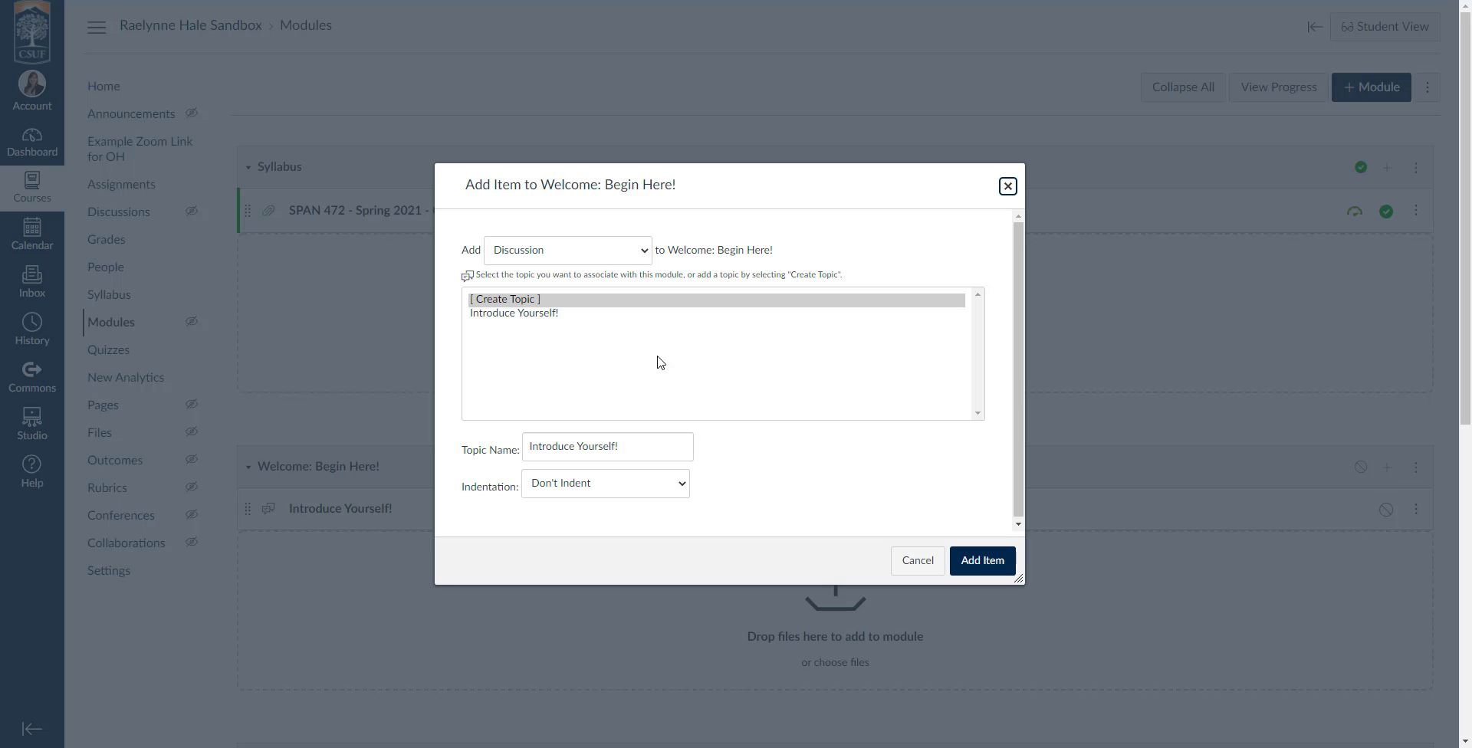
click(527, 253)
click(495, 315)
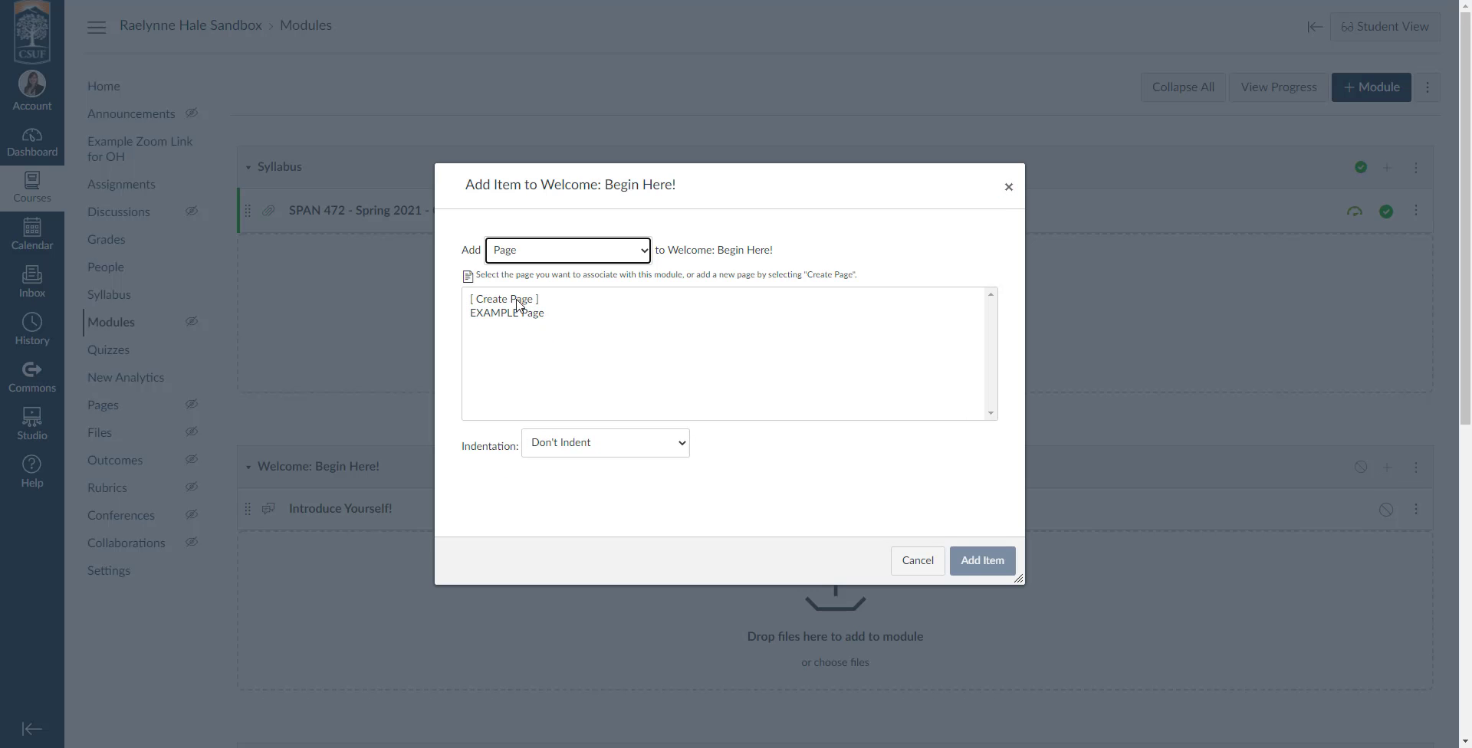
click(510, 300)
click(591, 450)
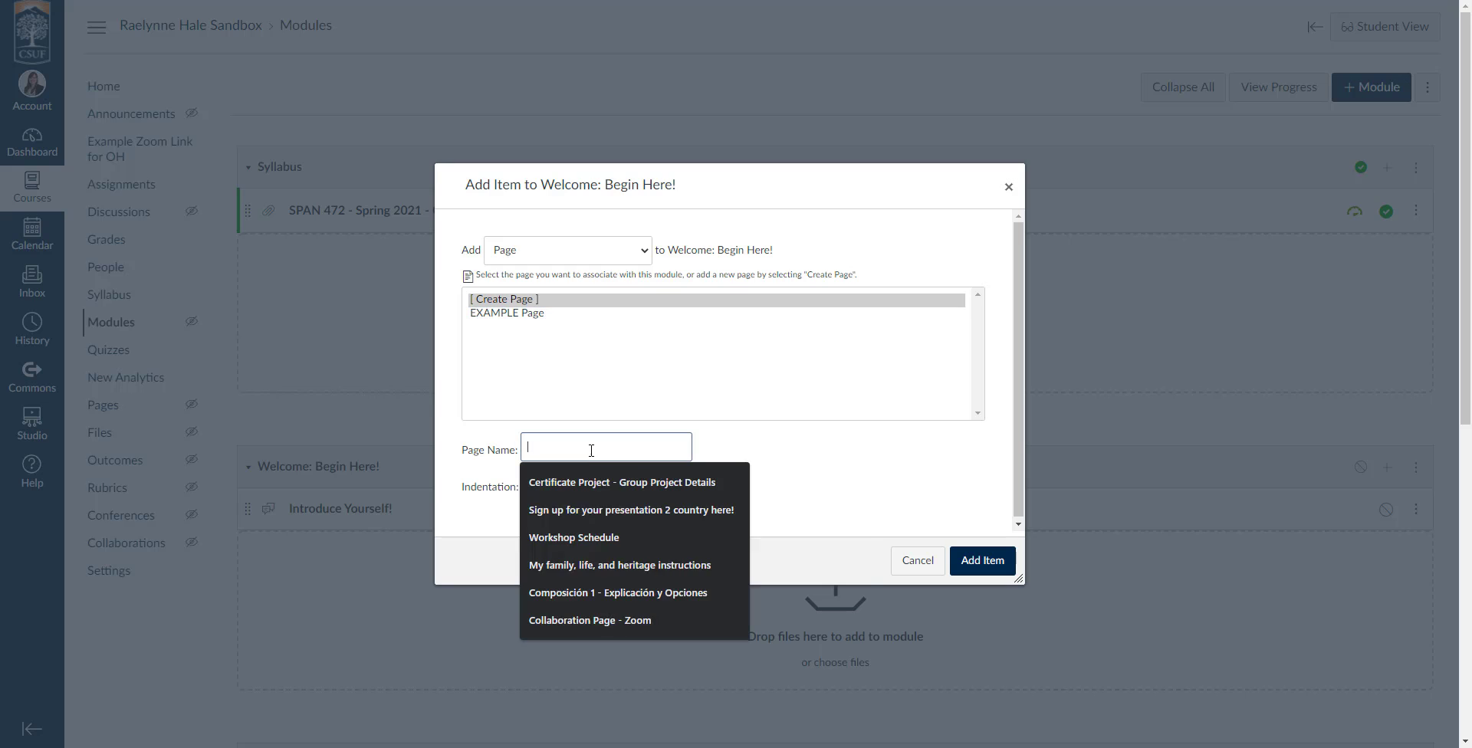
text(About)
click(614, 480)
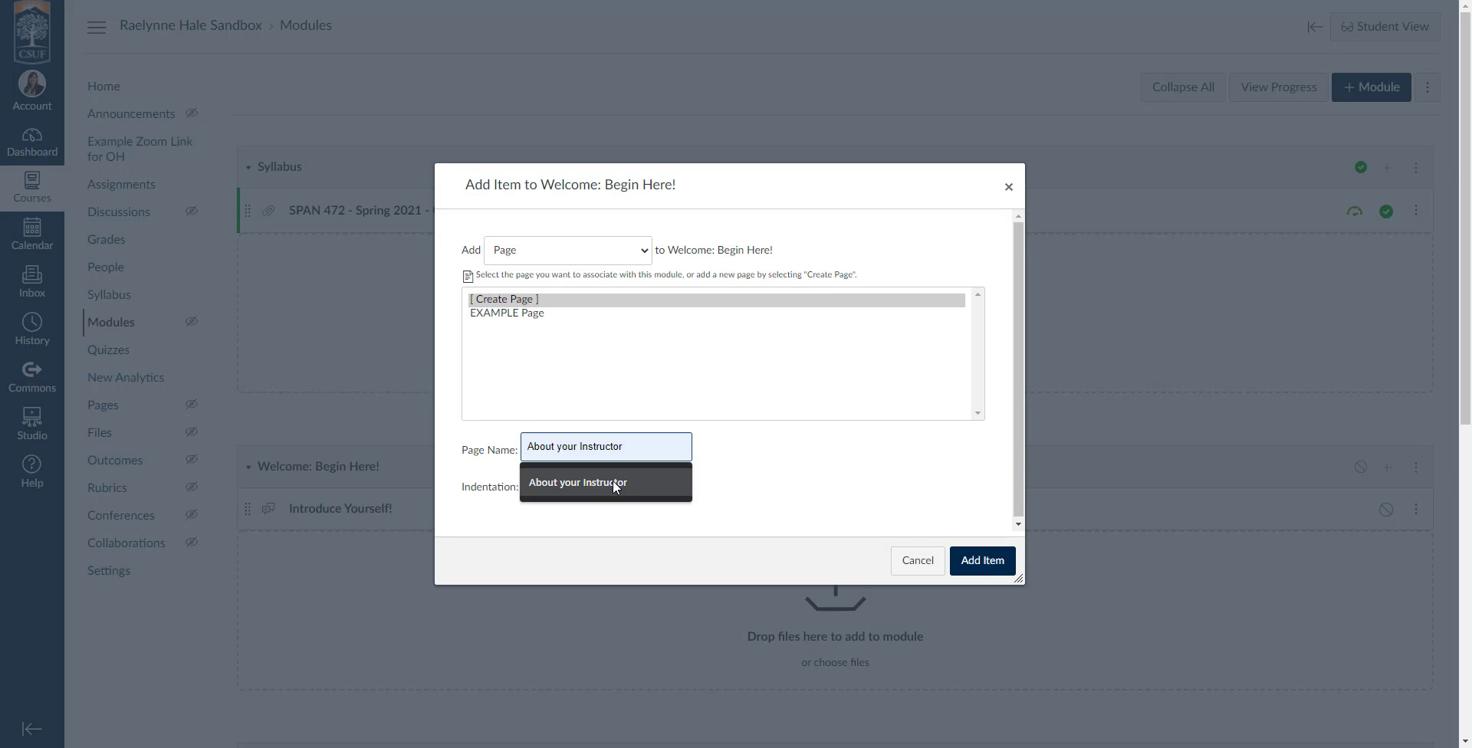
click(978, 562)
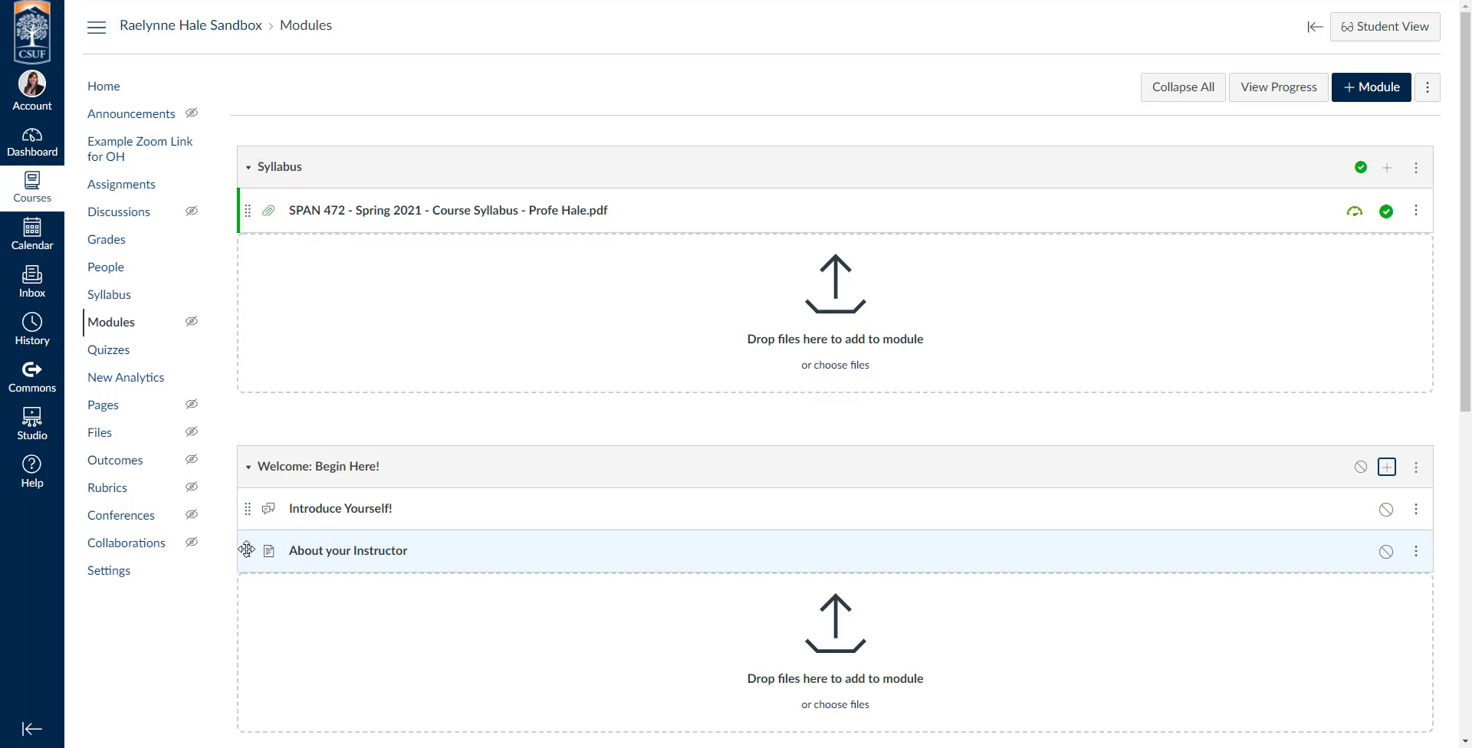
drag(243, 545, 245, 503)
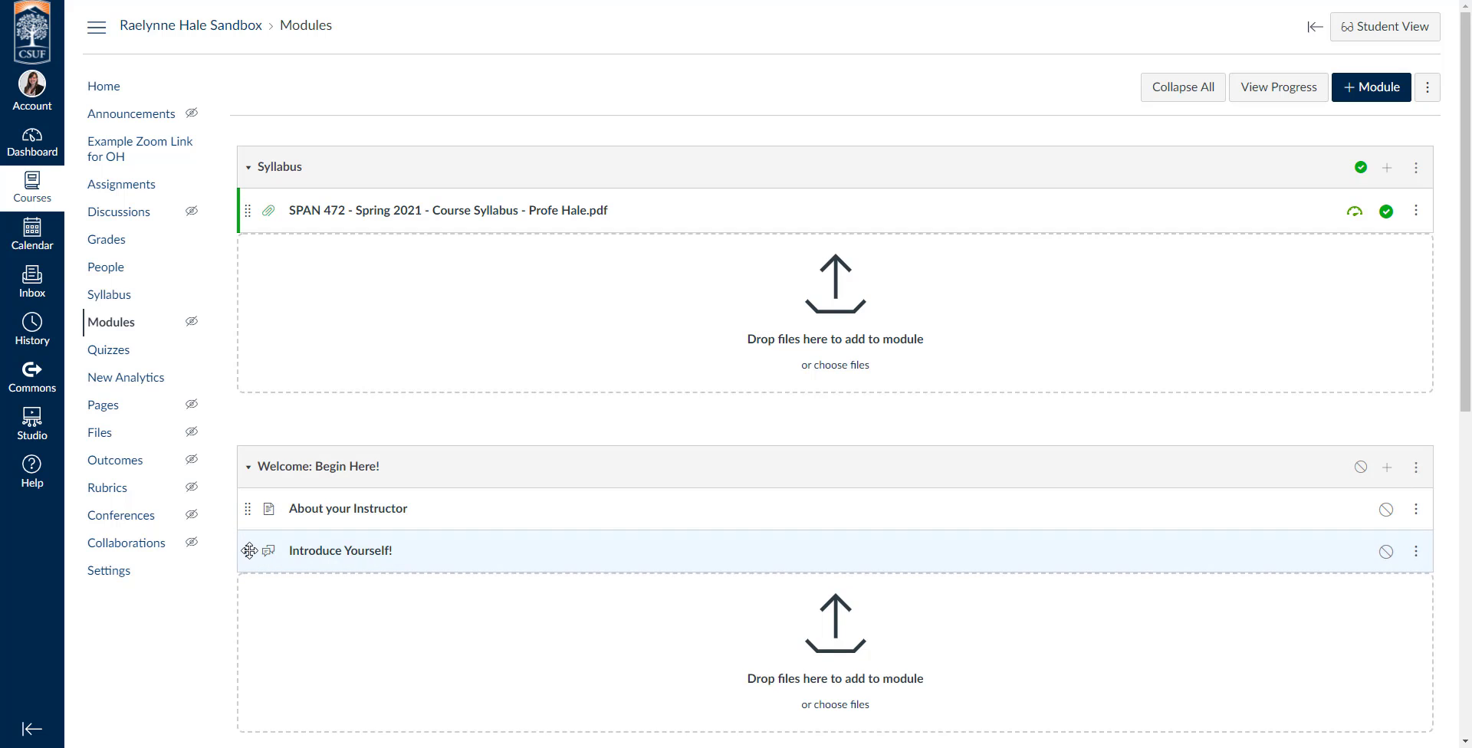
mouse_move(246, 548)
mouse_down()
mouse_move(246, 495)
mouse_move(243, 572)
mouse_move(245, 556)
mouse_up()
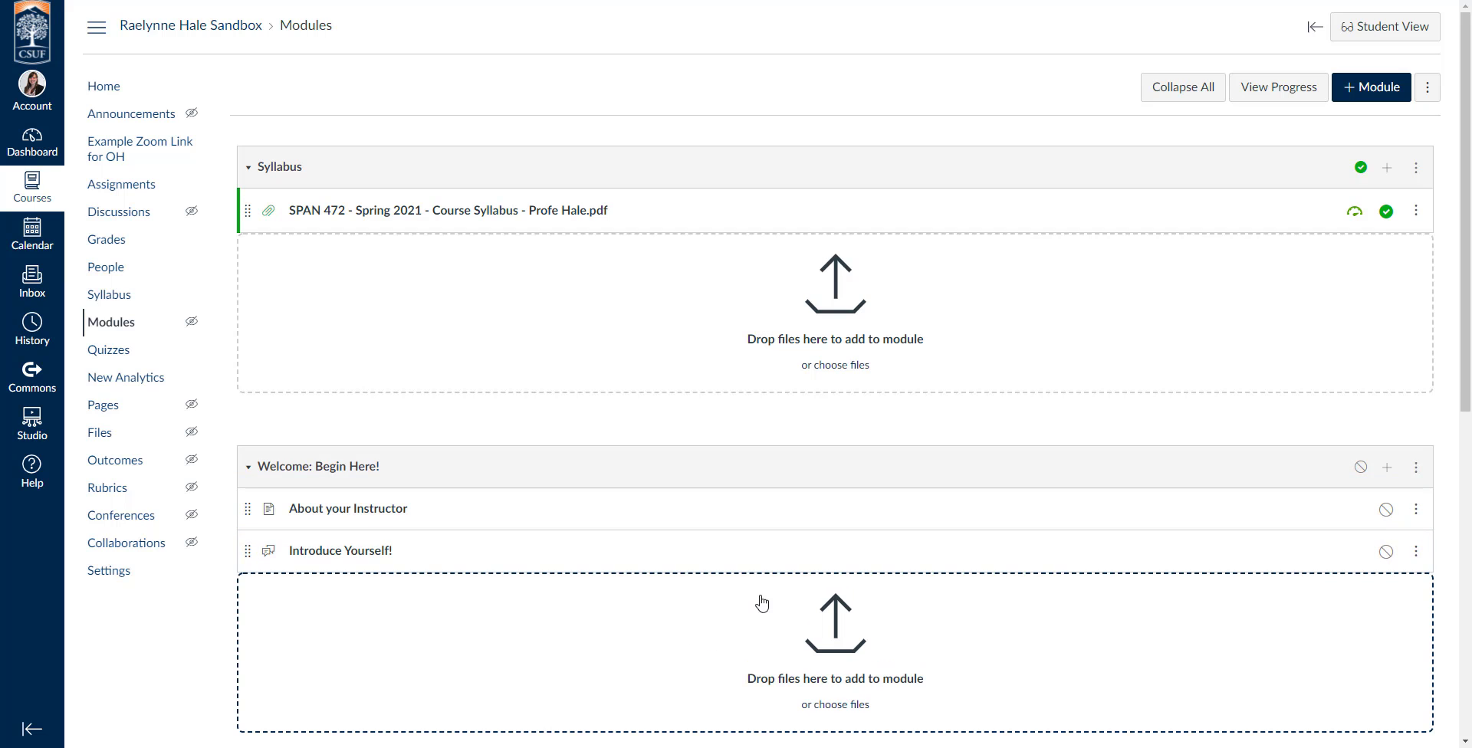
Add a new assignment named "Tell me 3 things about yourself!" to the "Welcome: Begin Here!" module.
scroll(1105, 585, down, 1)
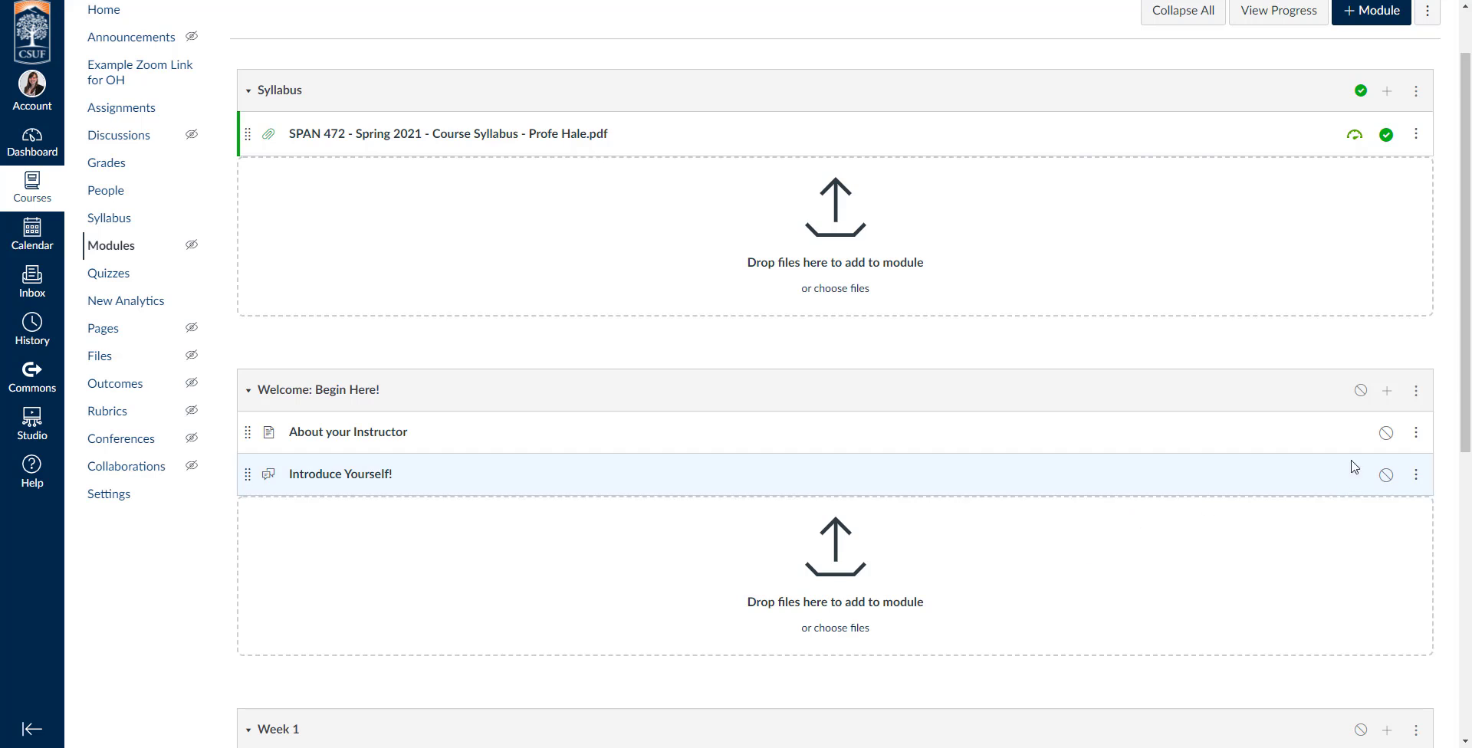
click(1389, 393)
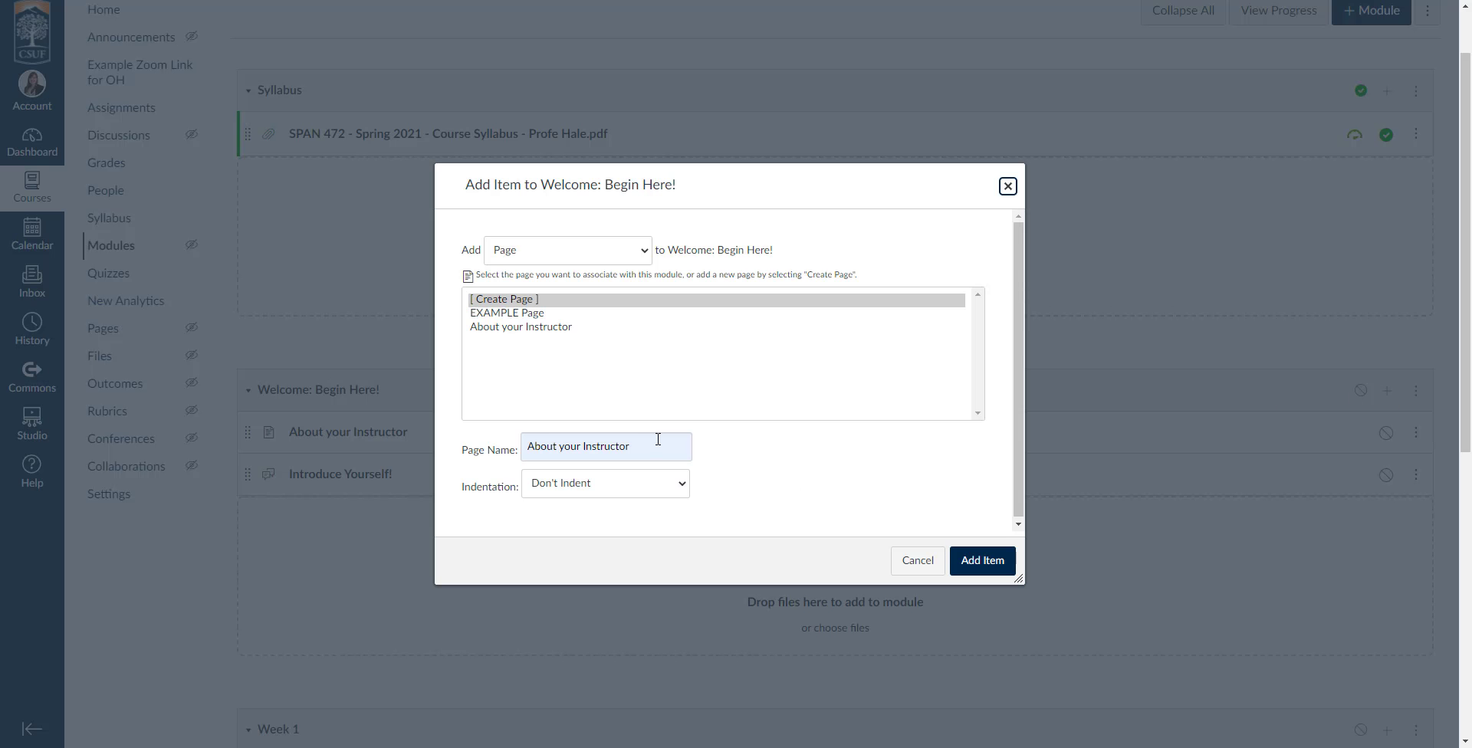
click(526, 253)
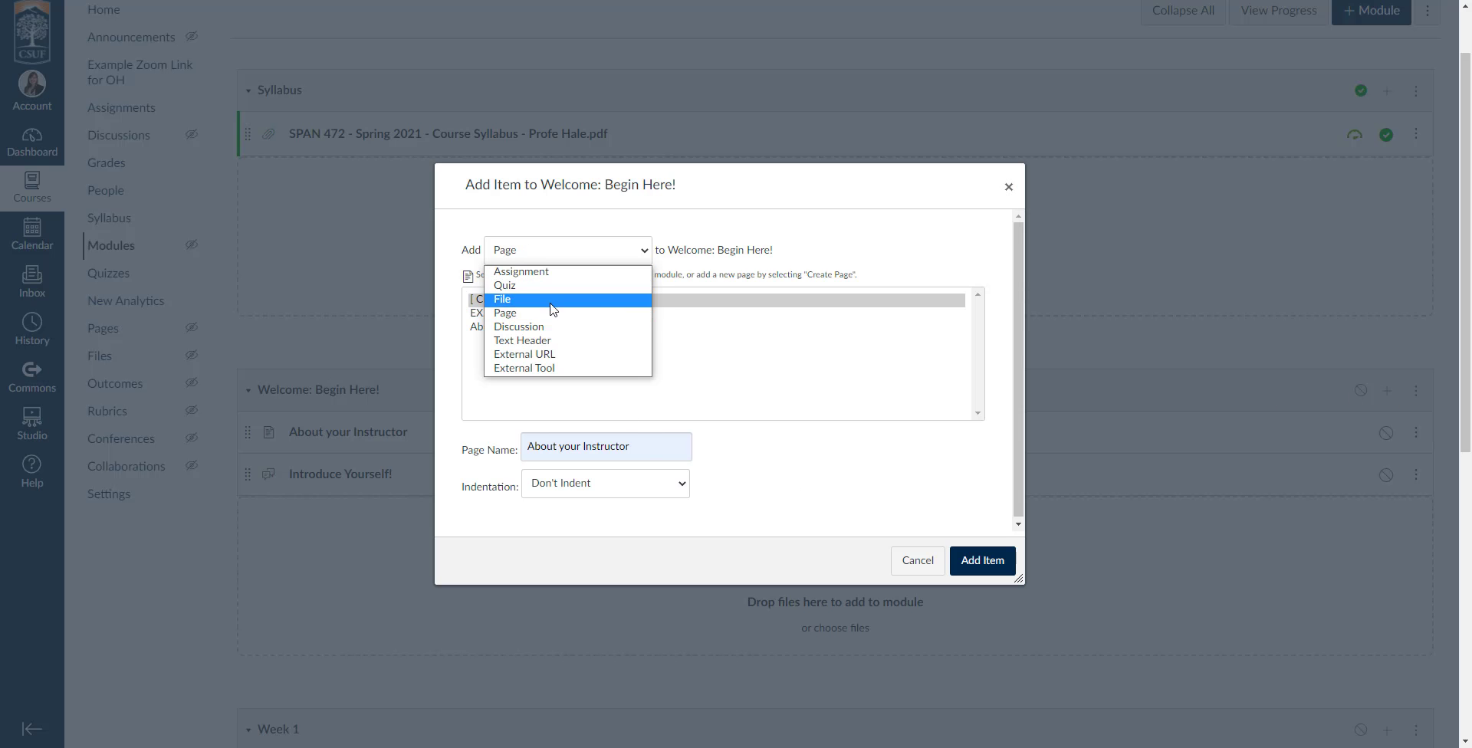
click(555, 273)
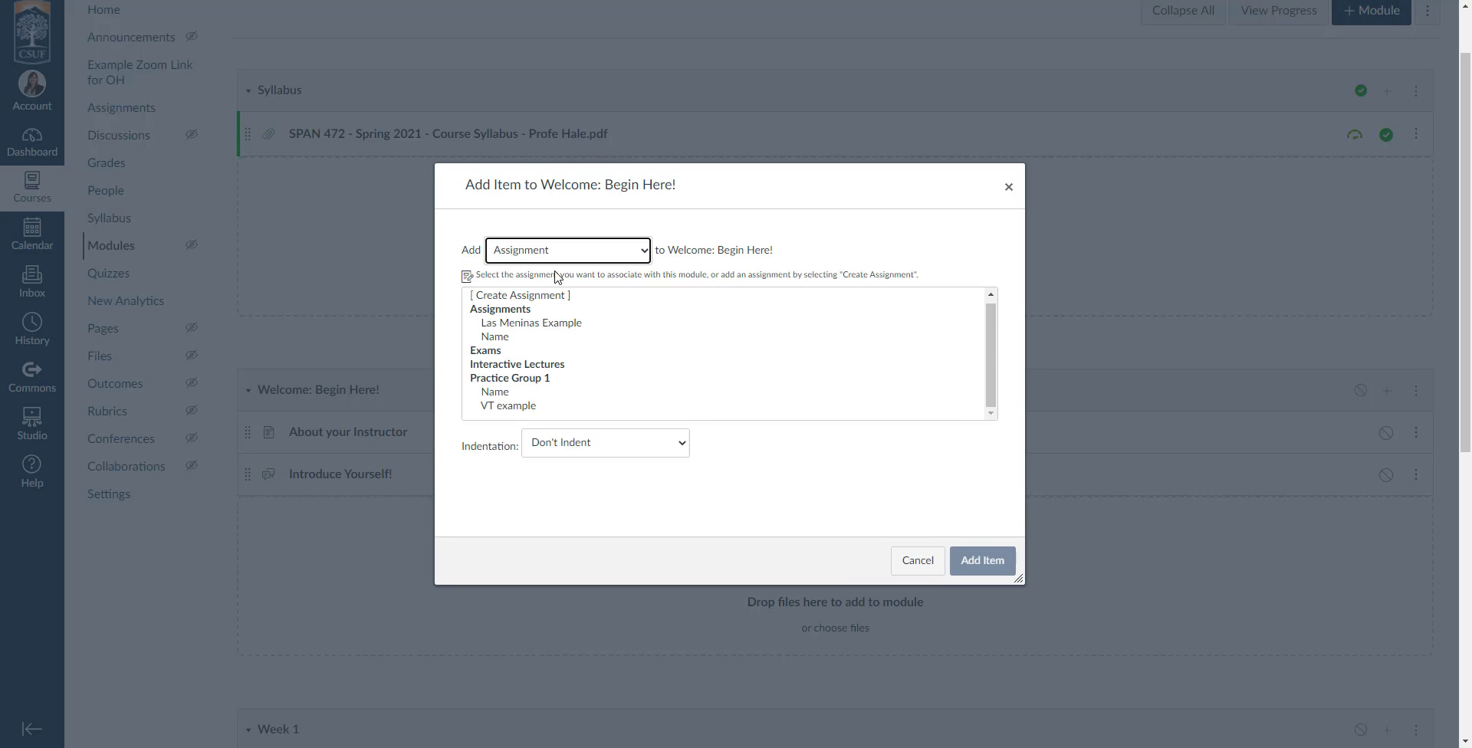
scroll(546, 392, down, 1)
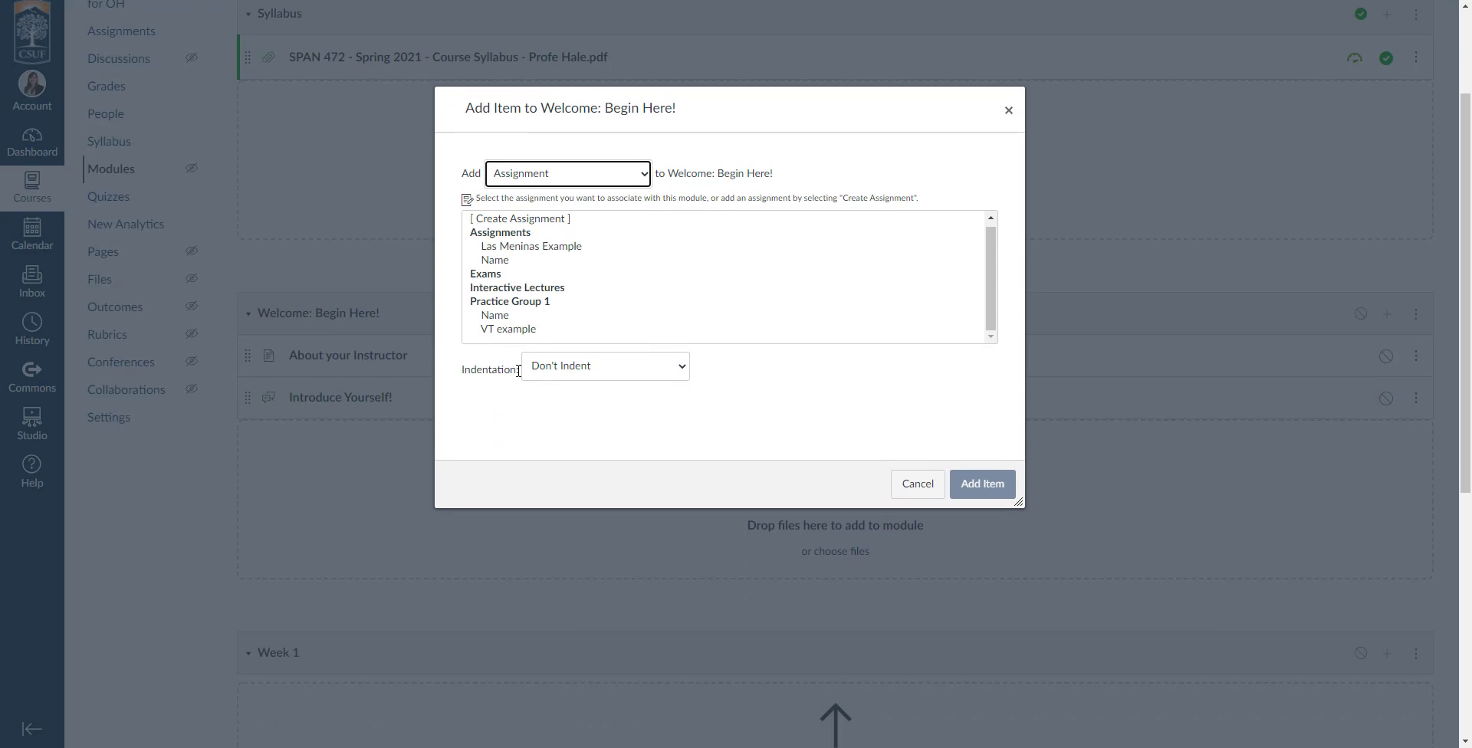
click(531, 219)
click(614, 363)
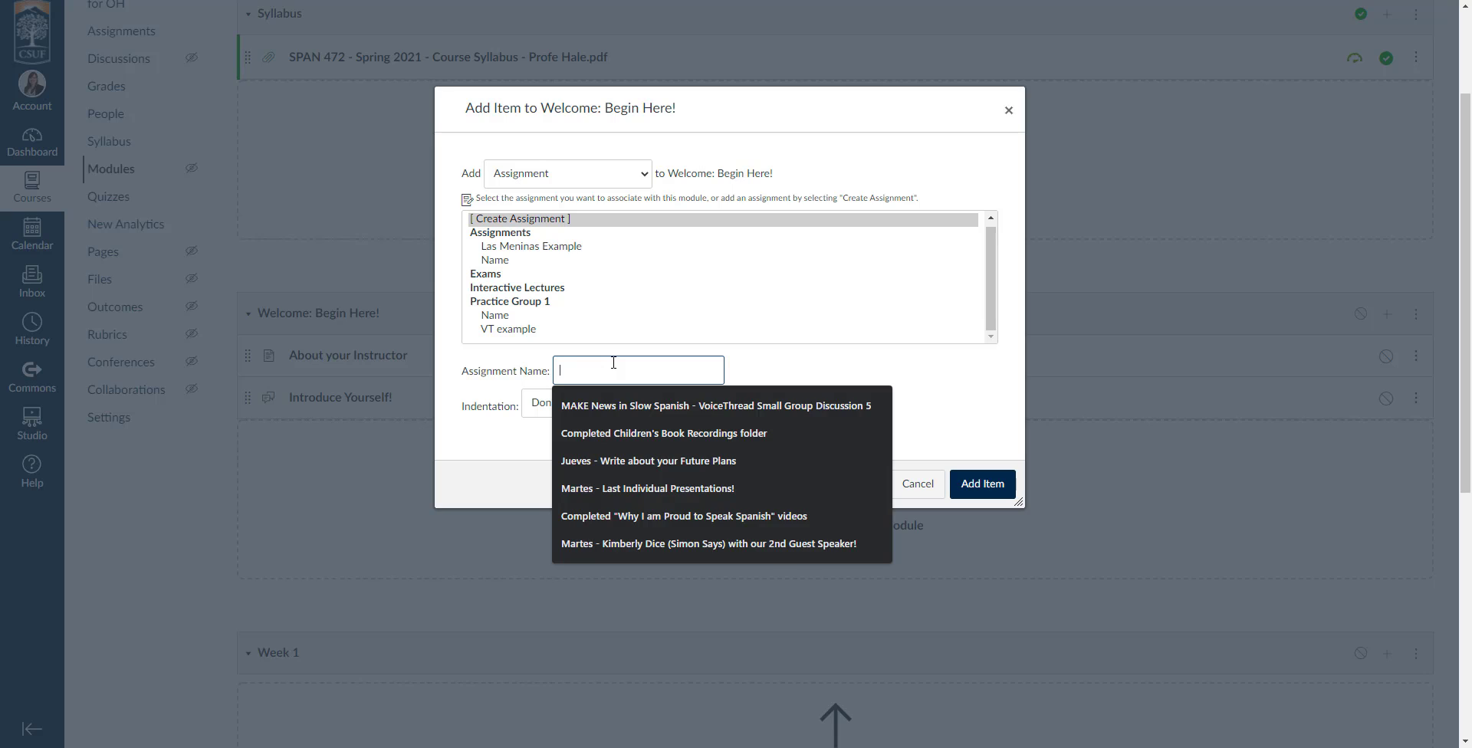
text(Tell me 3 things about yourself!)
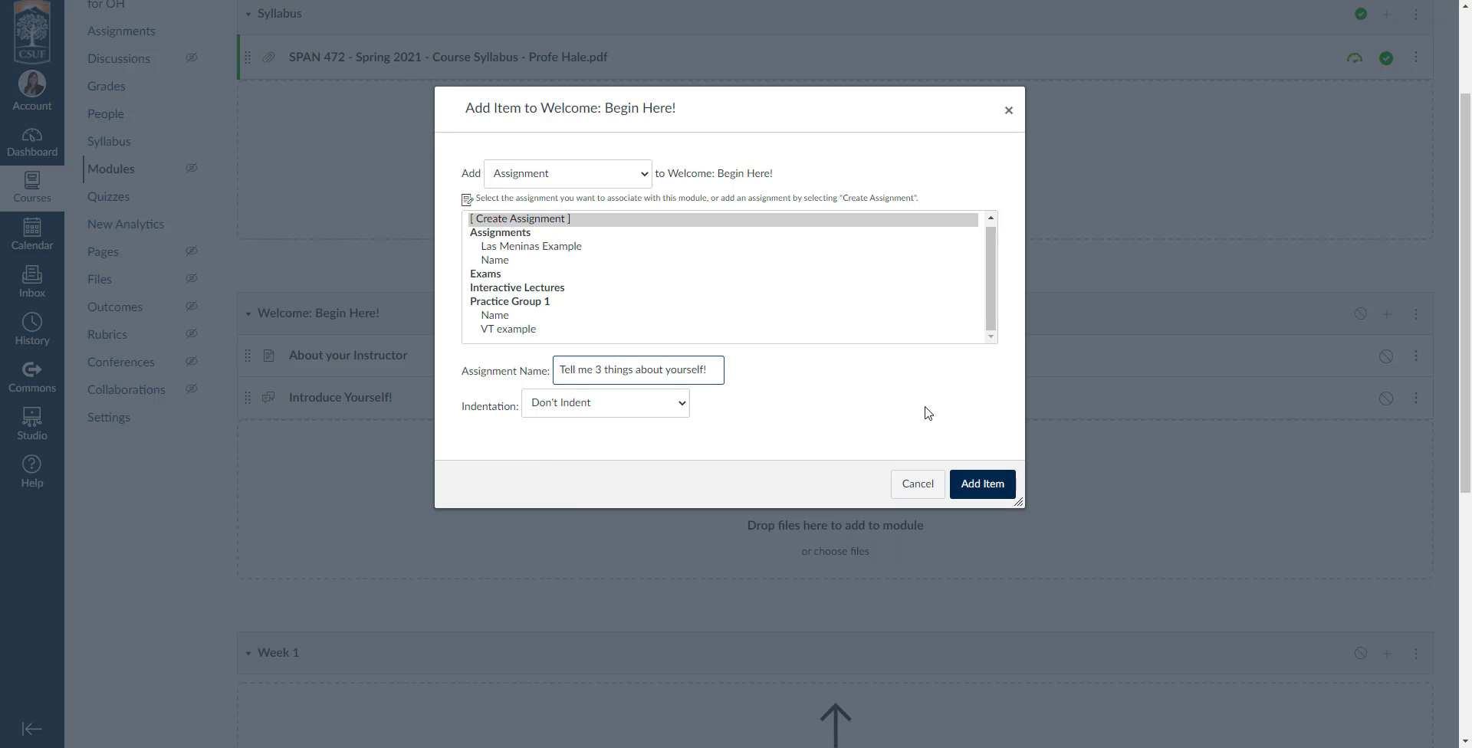
click(982, 483)
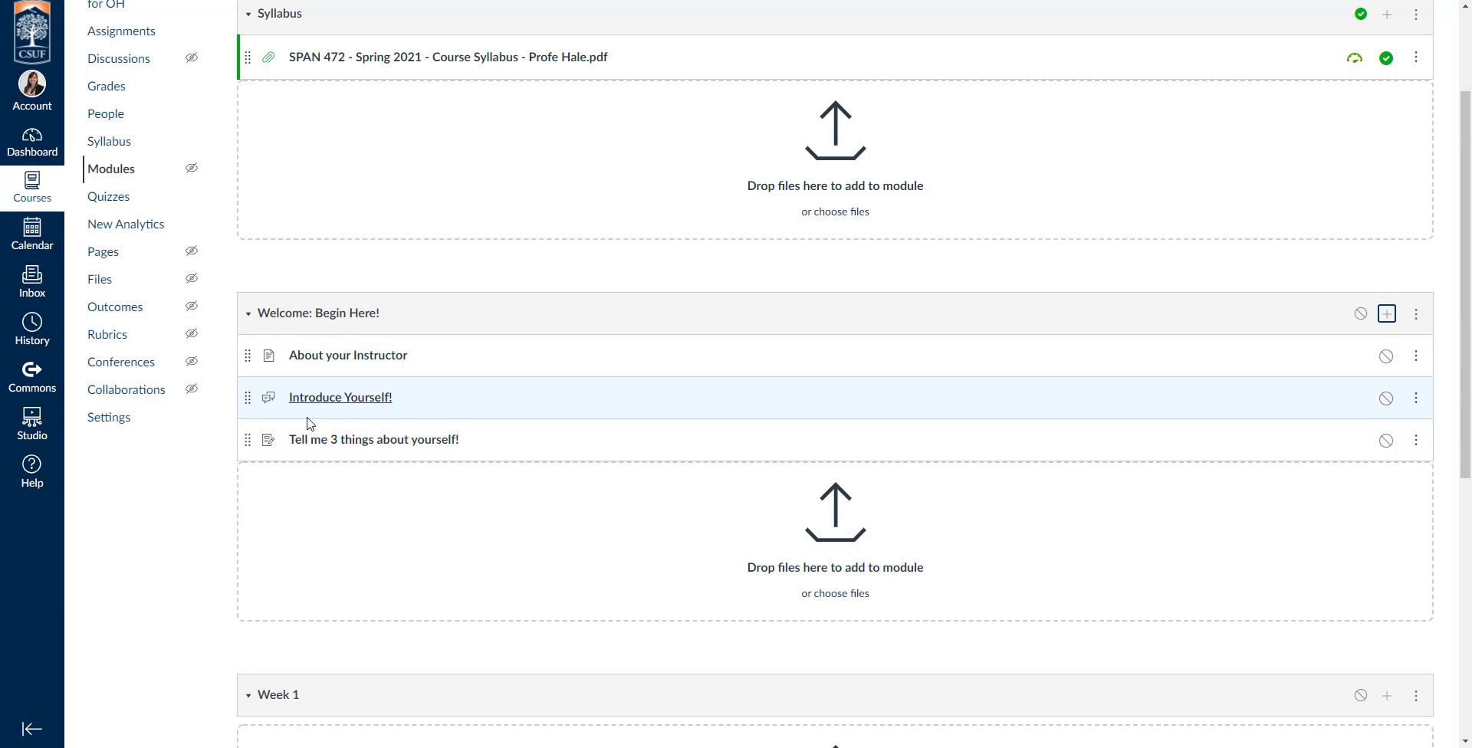
Add a new quiz named "Syllabus Quiz" to the Syllabus module, using the Classic Quizzes engine.
scroll(299, 391, down, 1)
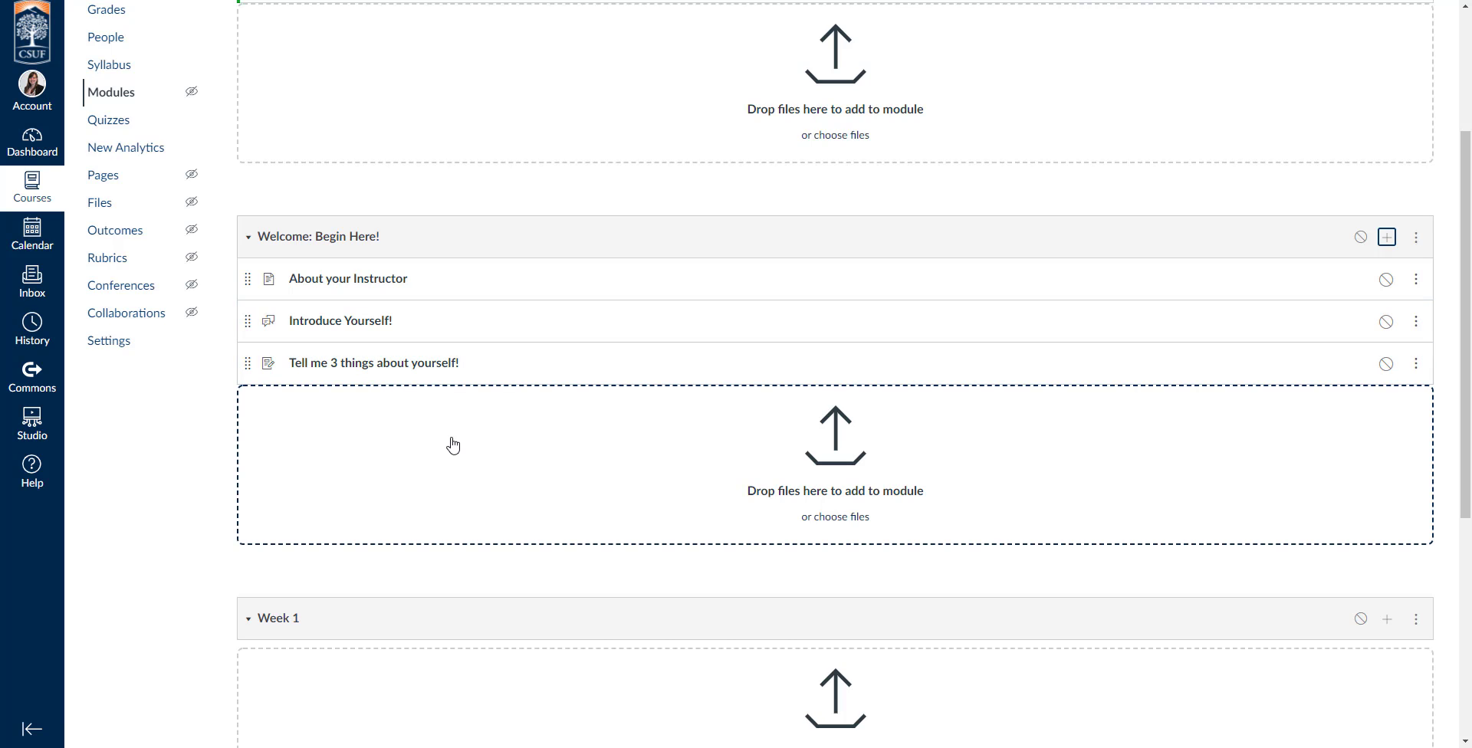
scroll(585, 423, up, 2)
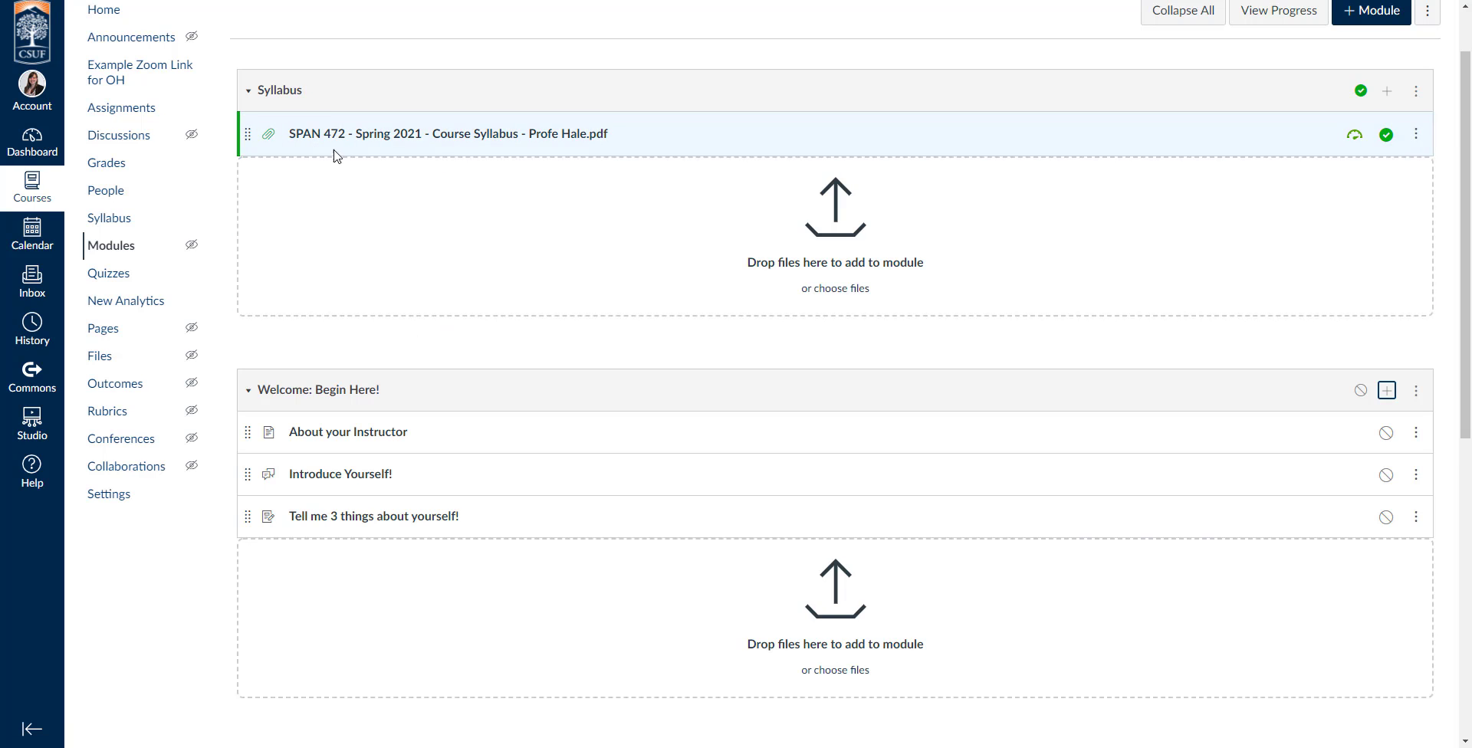
scroll(1052, 158, up, 1)
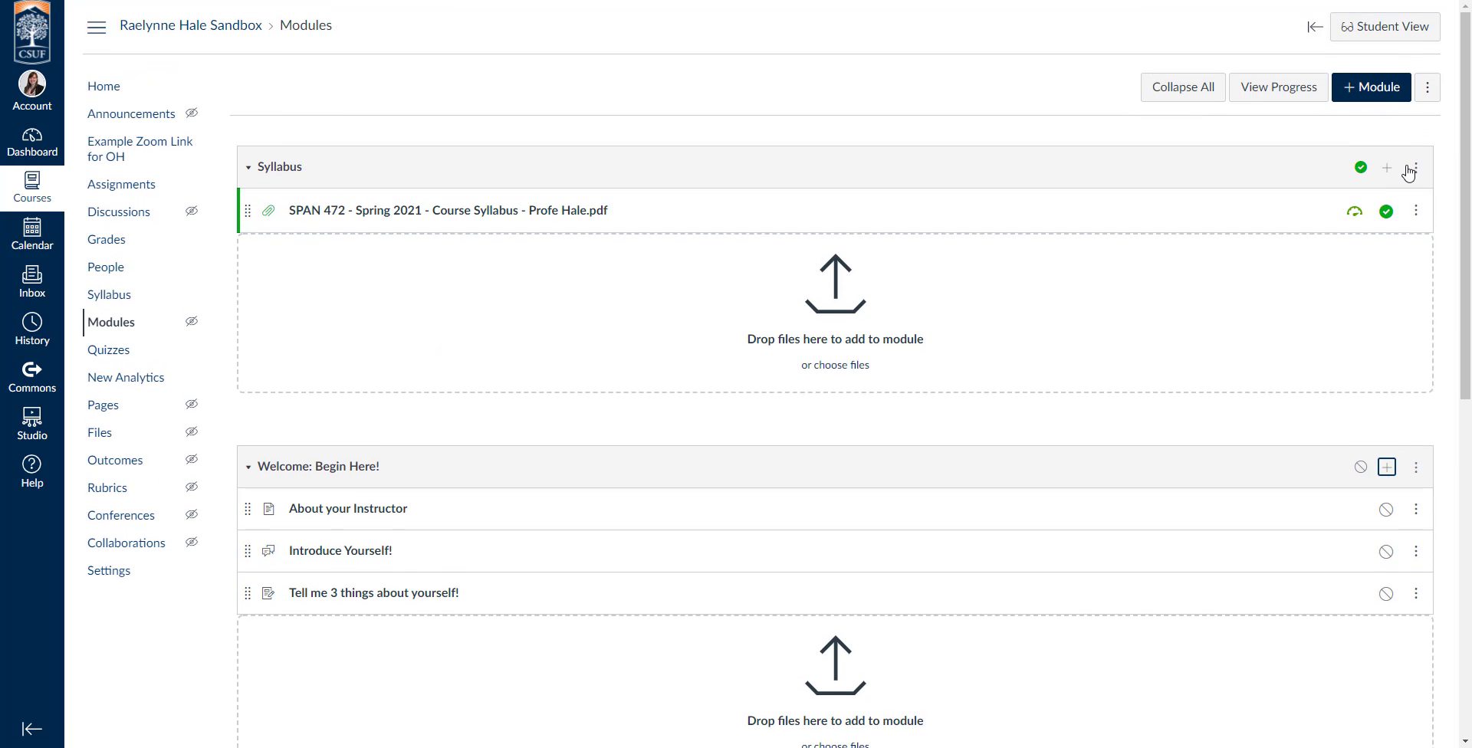
click(1388, 170)
click(521, 251)
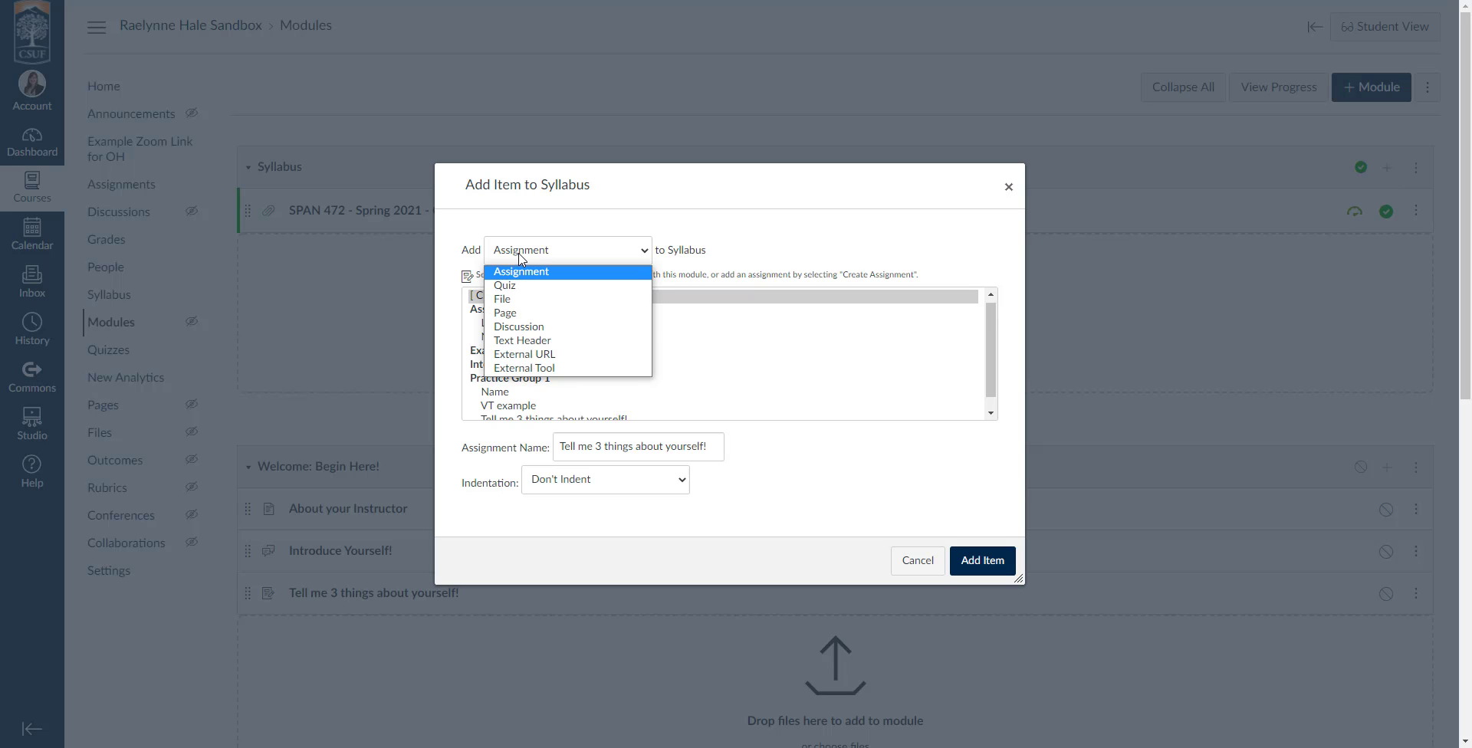
click(510, 286)
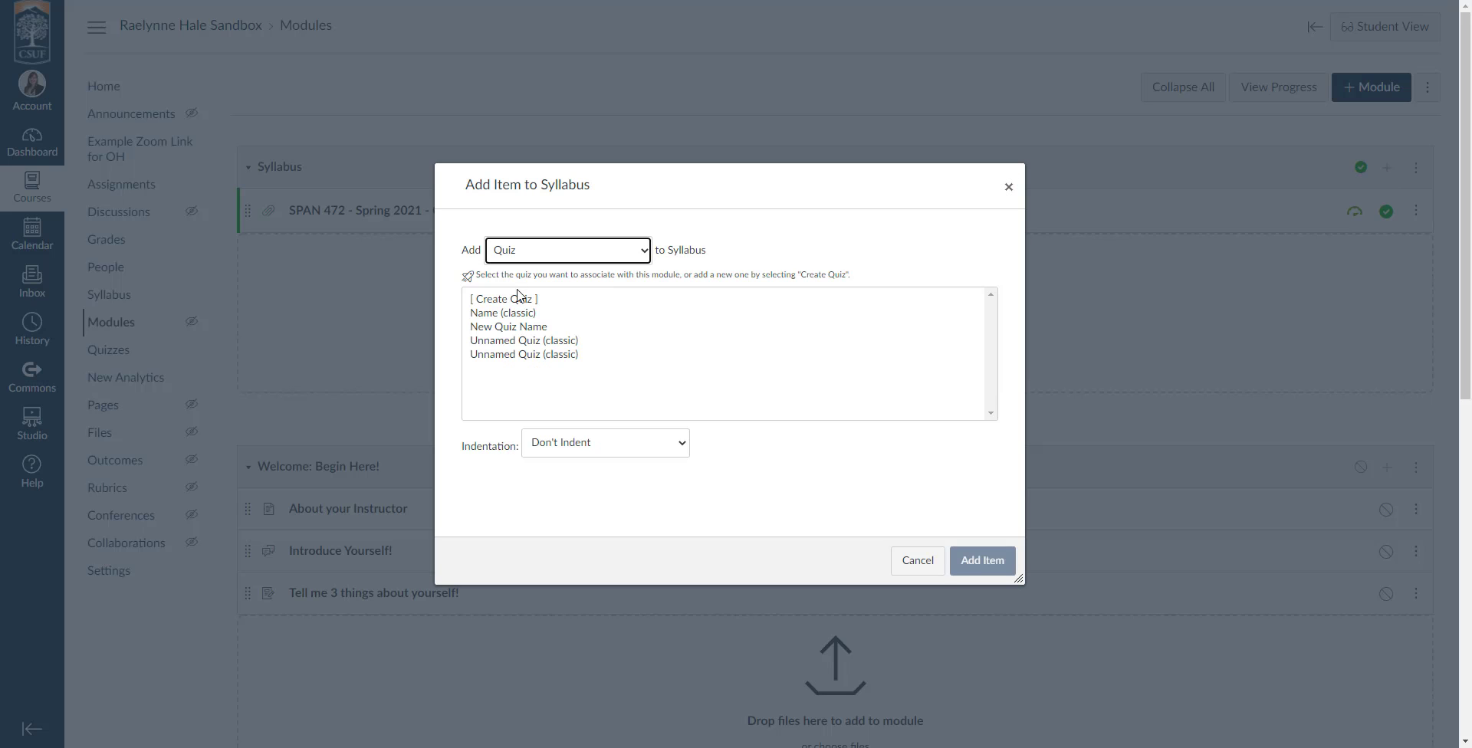
click(512, 304)
scroll(544, 406, down, 2)
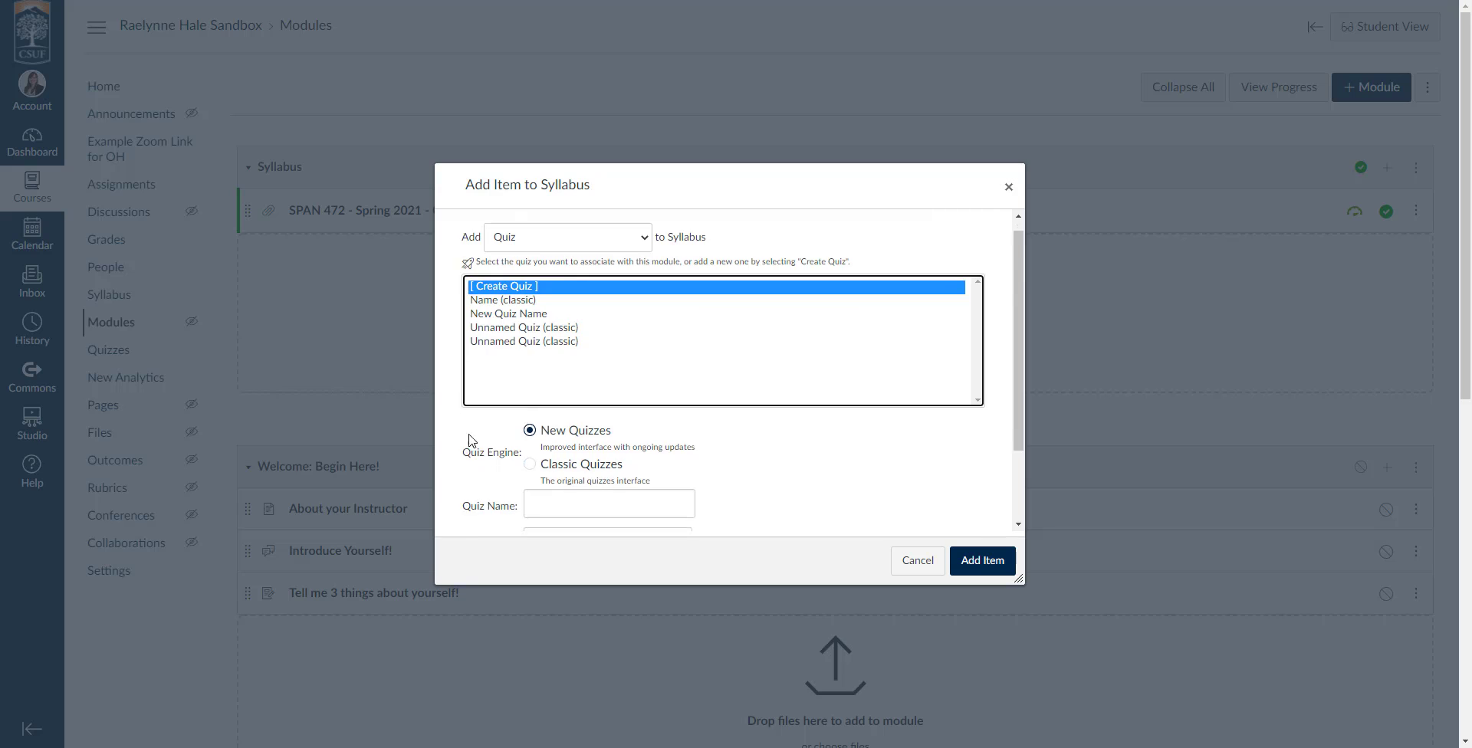
click(531, 367)
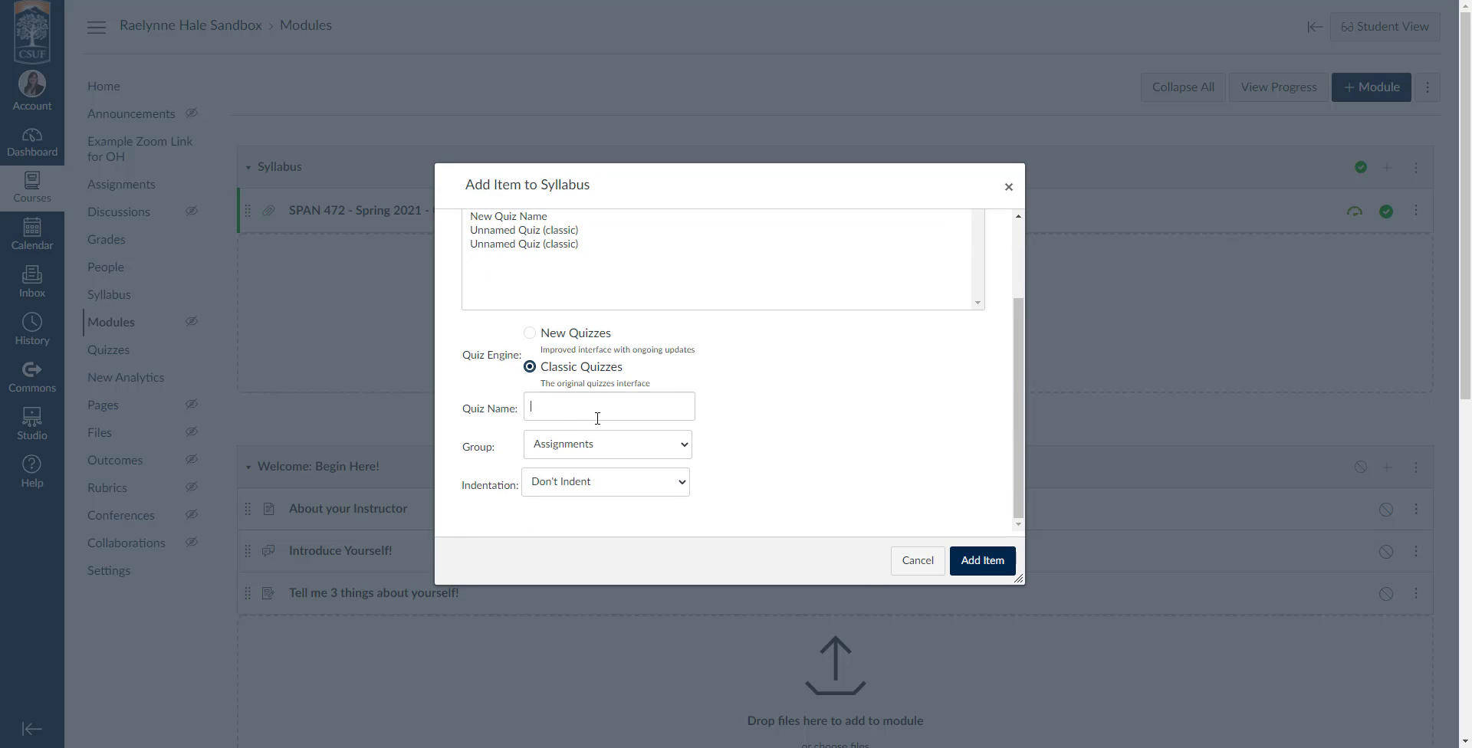
click(598, 418)
text(Syllabus Quiz)
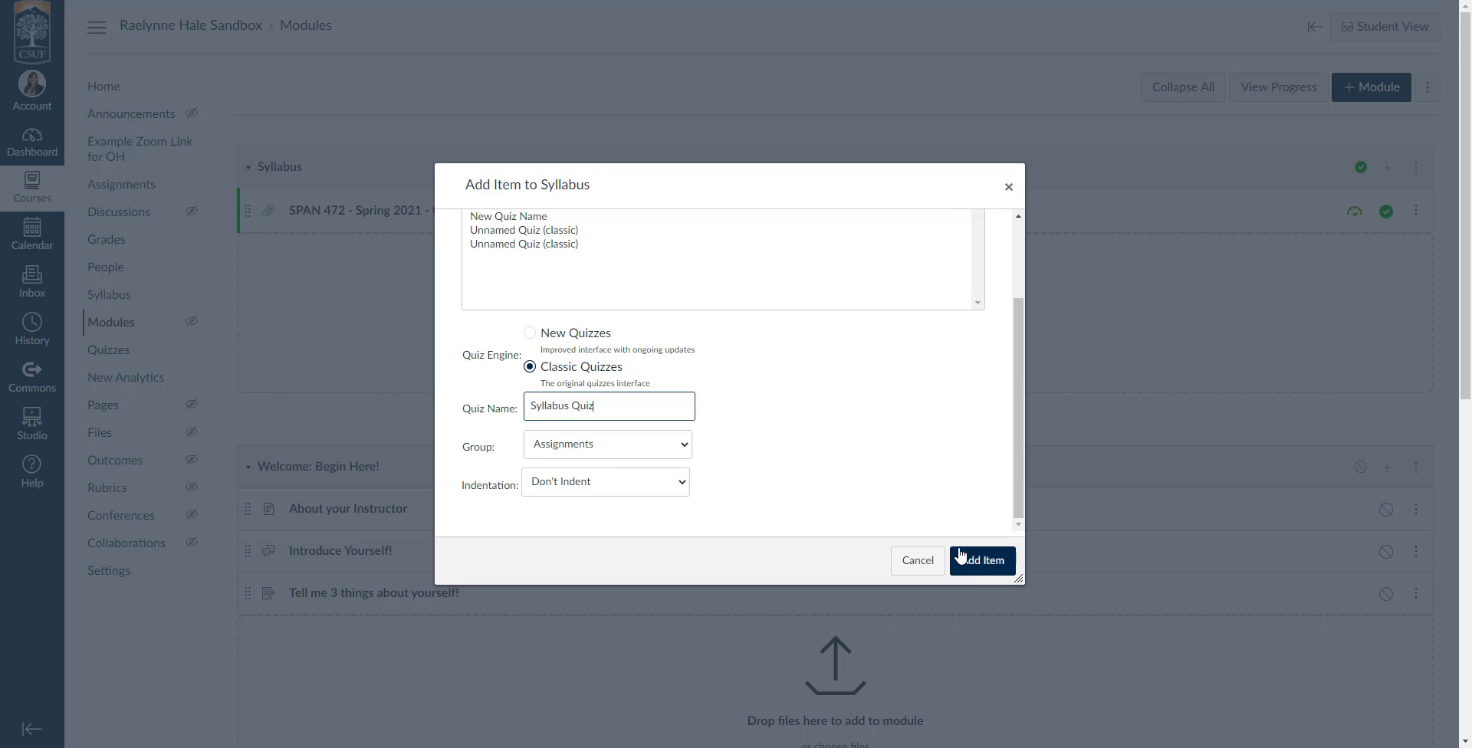
click(985, 561)
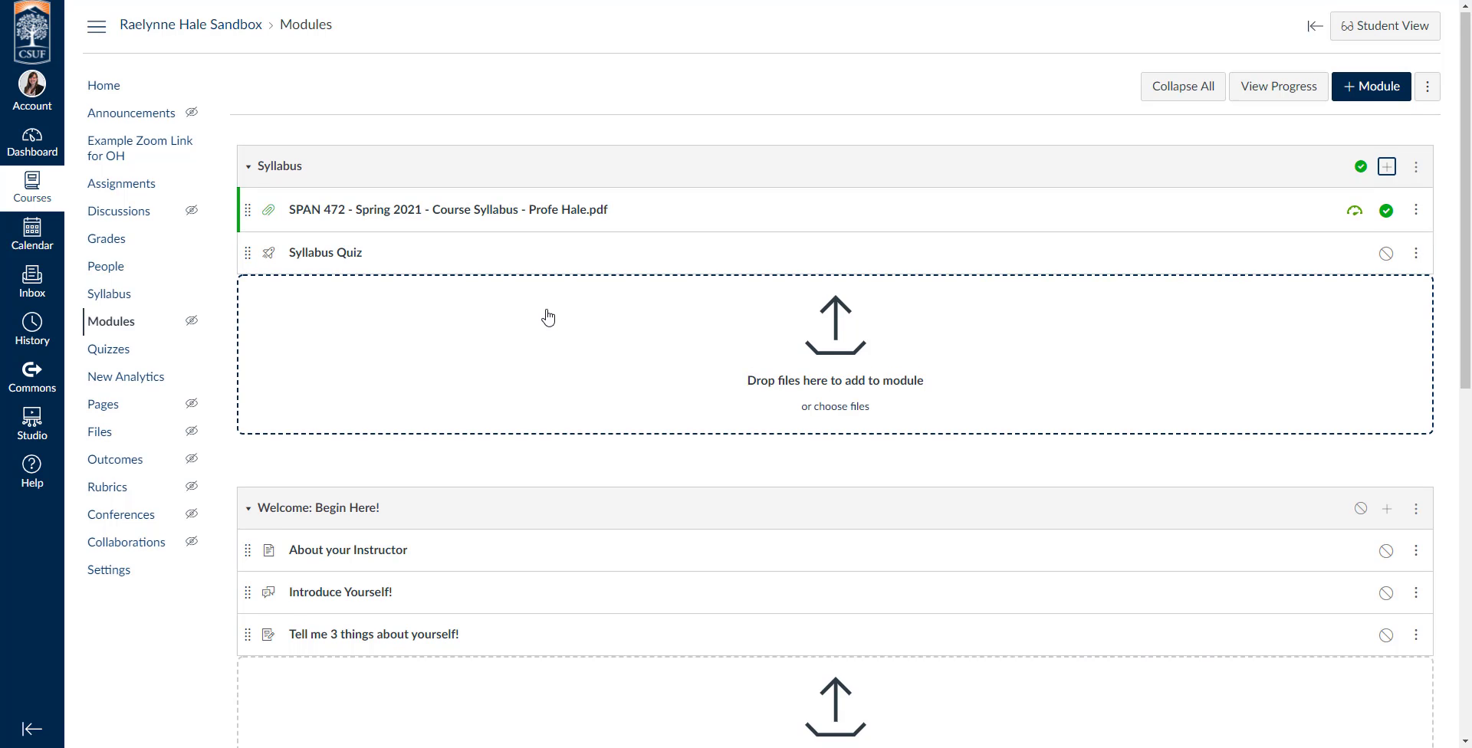
Add a new page named "Weekly Goals and Checklist" to the Week 1 module.
scroll(548, 318, down, 7)
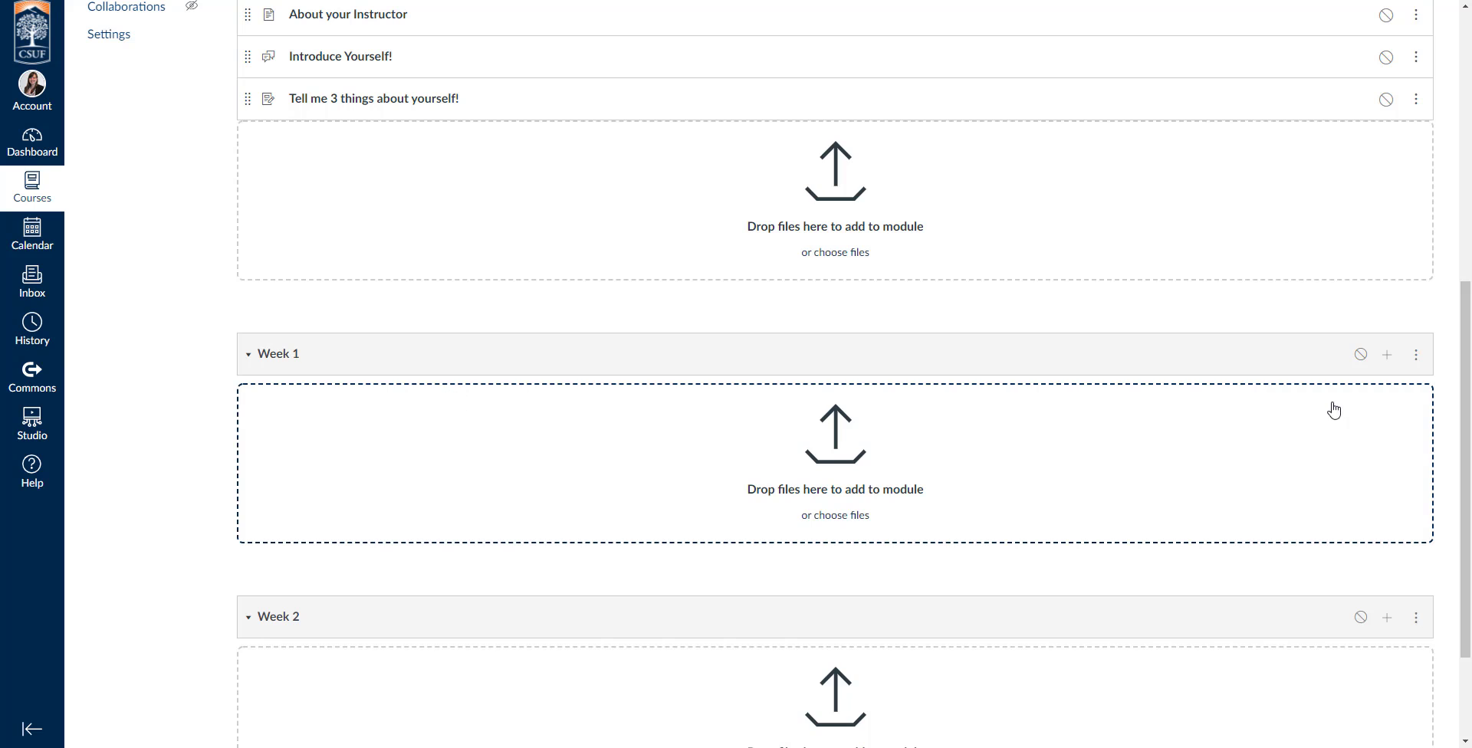
click(1389, 359)
scroll(596, 306, up, 3)
click(513, 252)
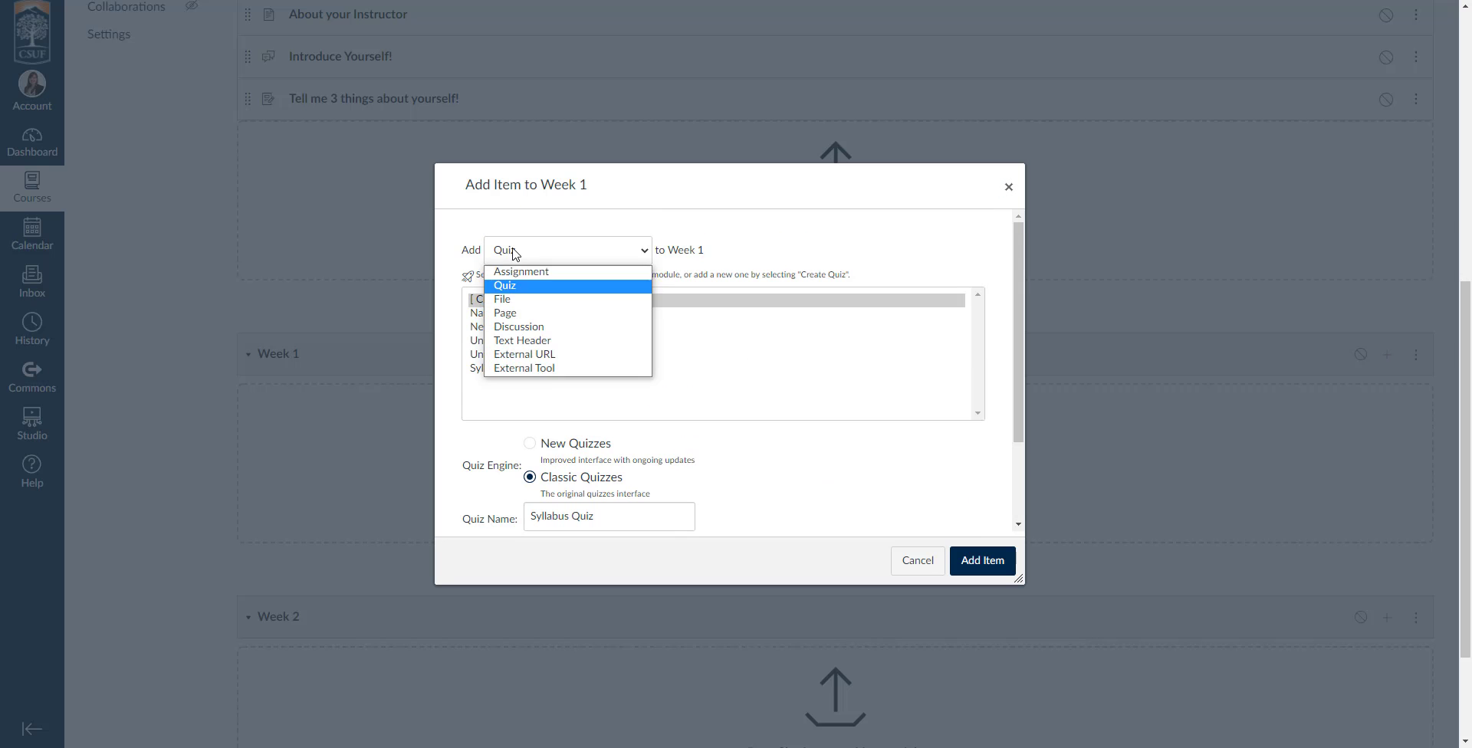
click(506, 313)
click(543, 387)
click(587, 447)
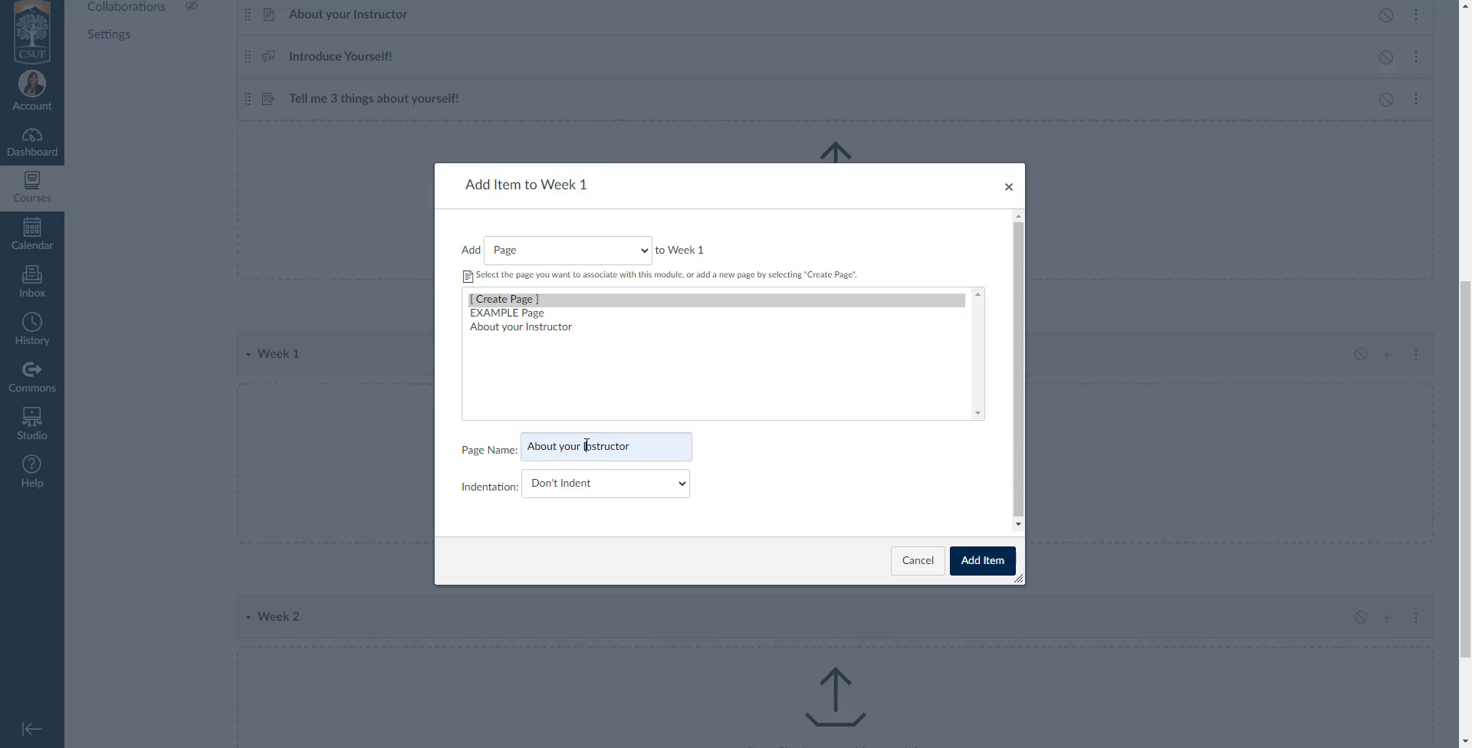
triple_click(587, 446)
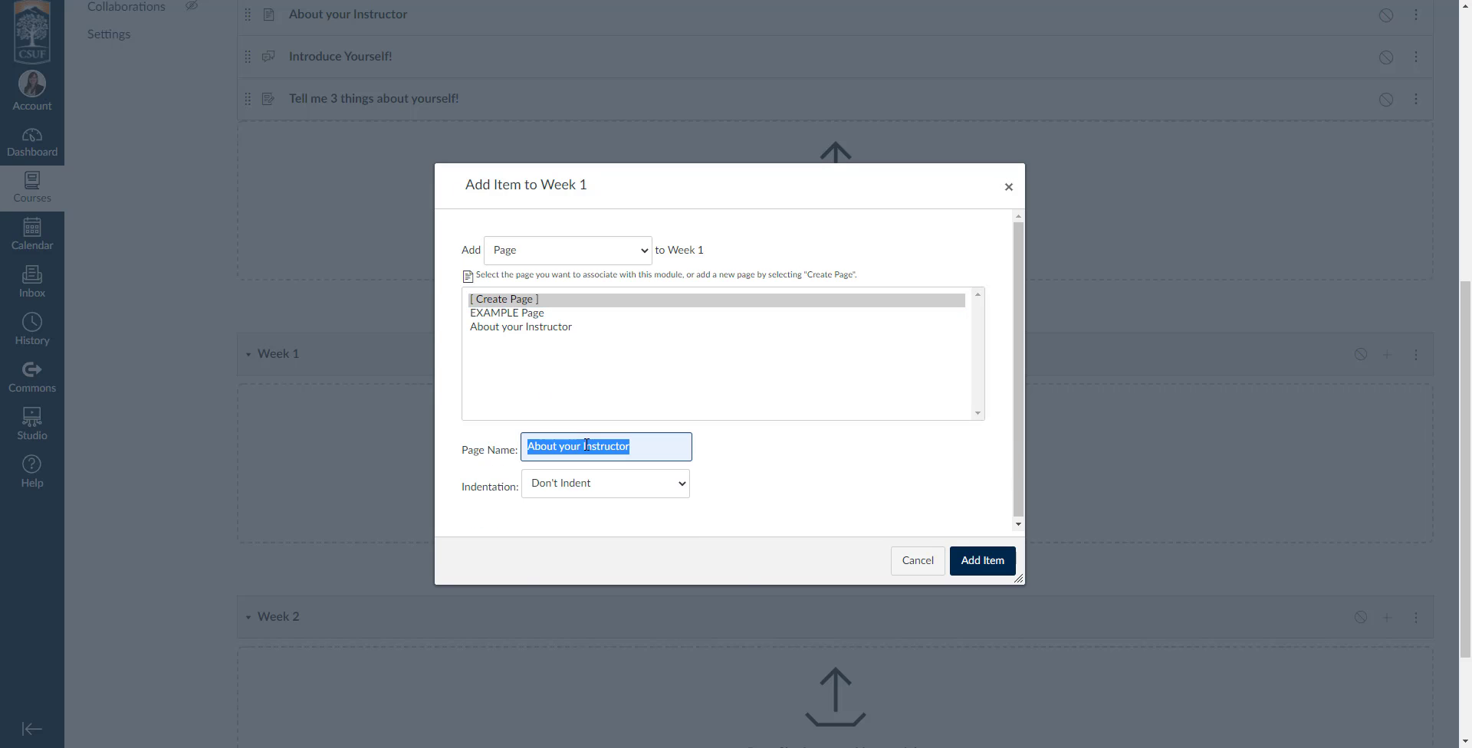
text(Weekly Goals and Checklist)
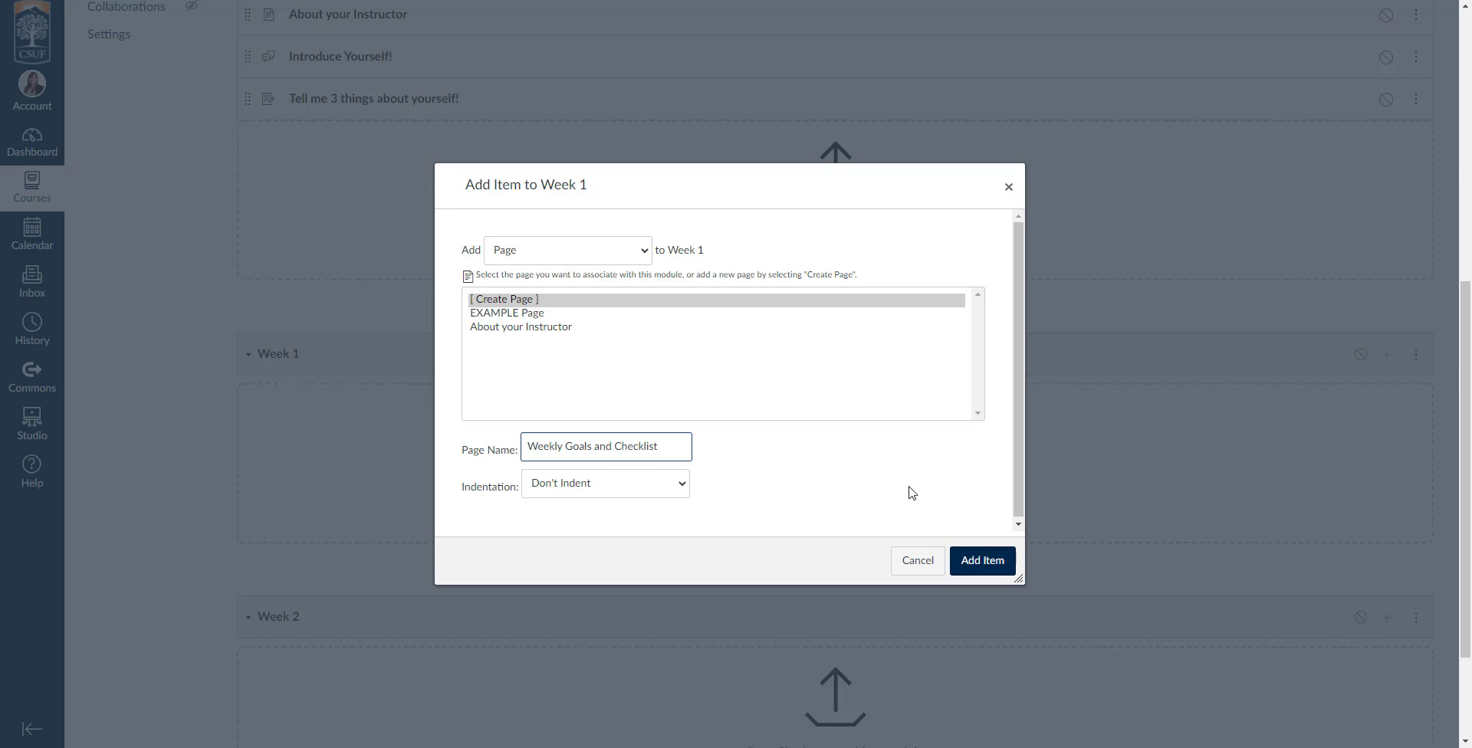
click(971, 559)
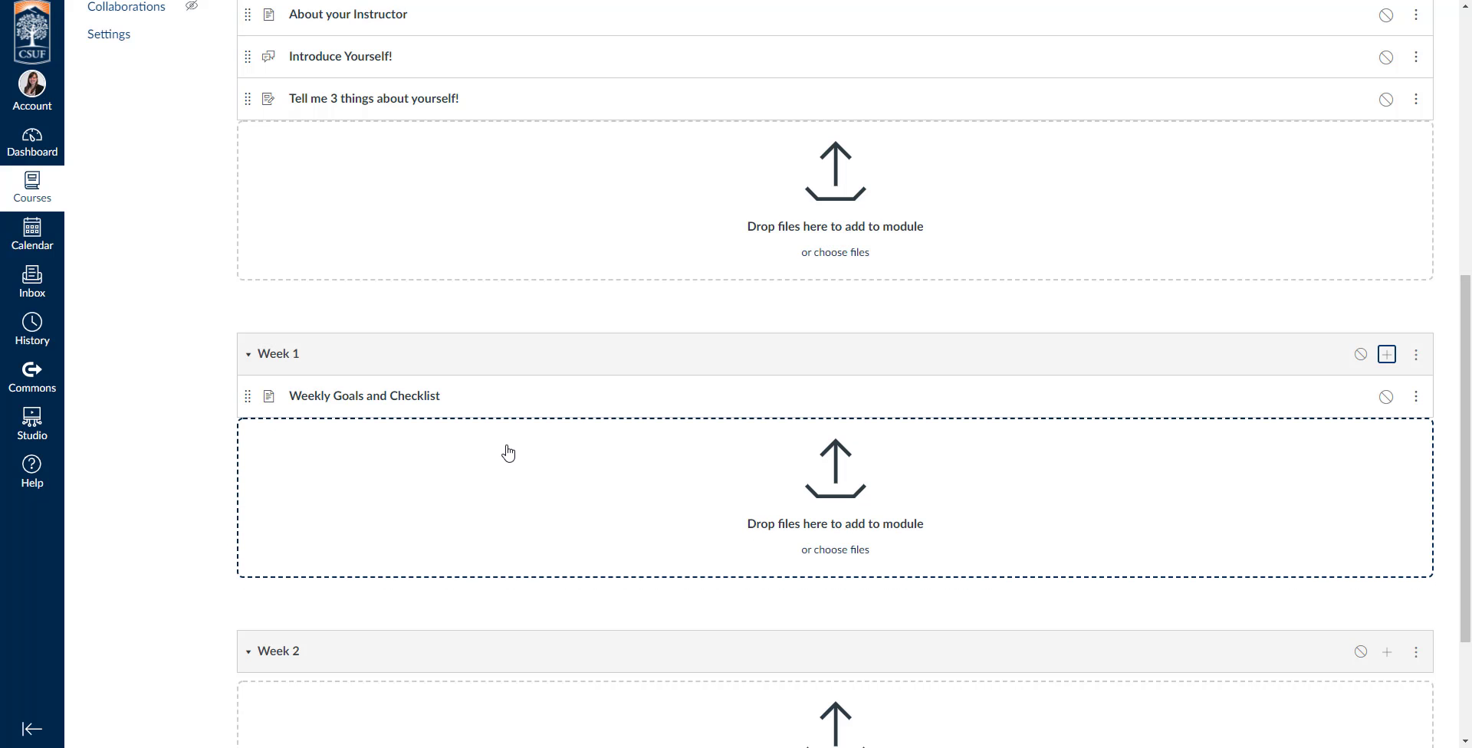
Add the existing page "EXAMPLE Page" to the Week 1 module.
scroll(621, 482, up, 6)
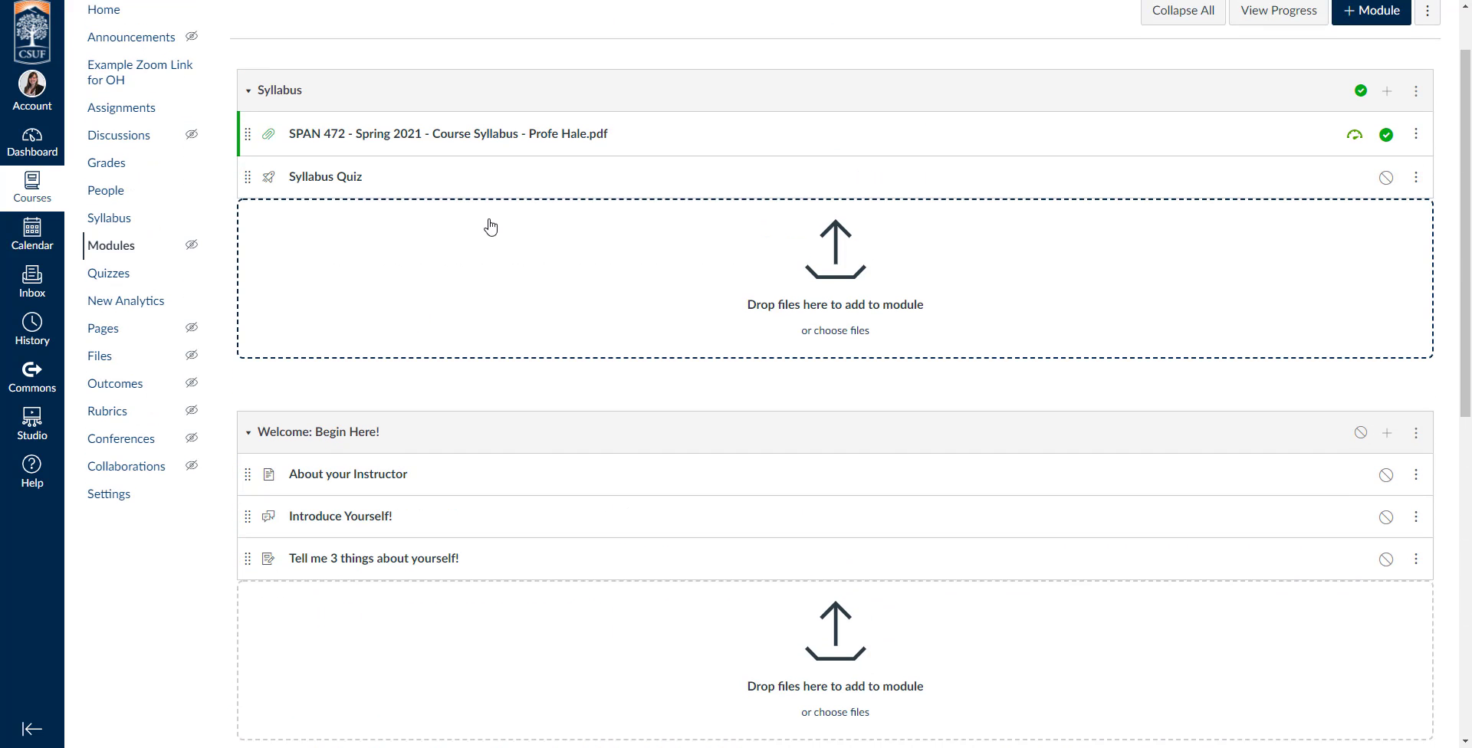
scroll(565, 330, up, 1)
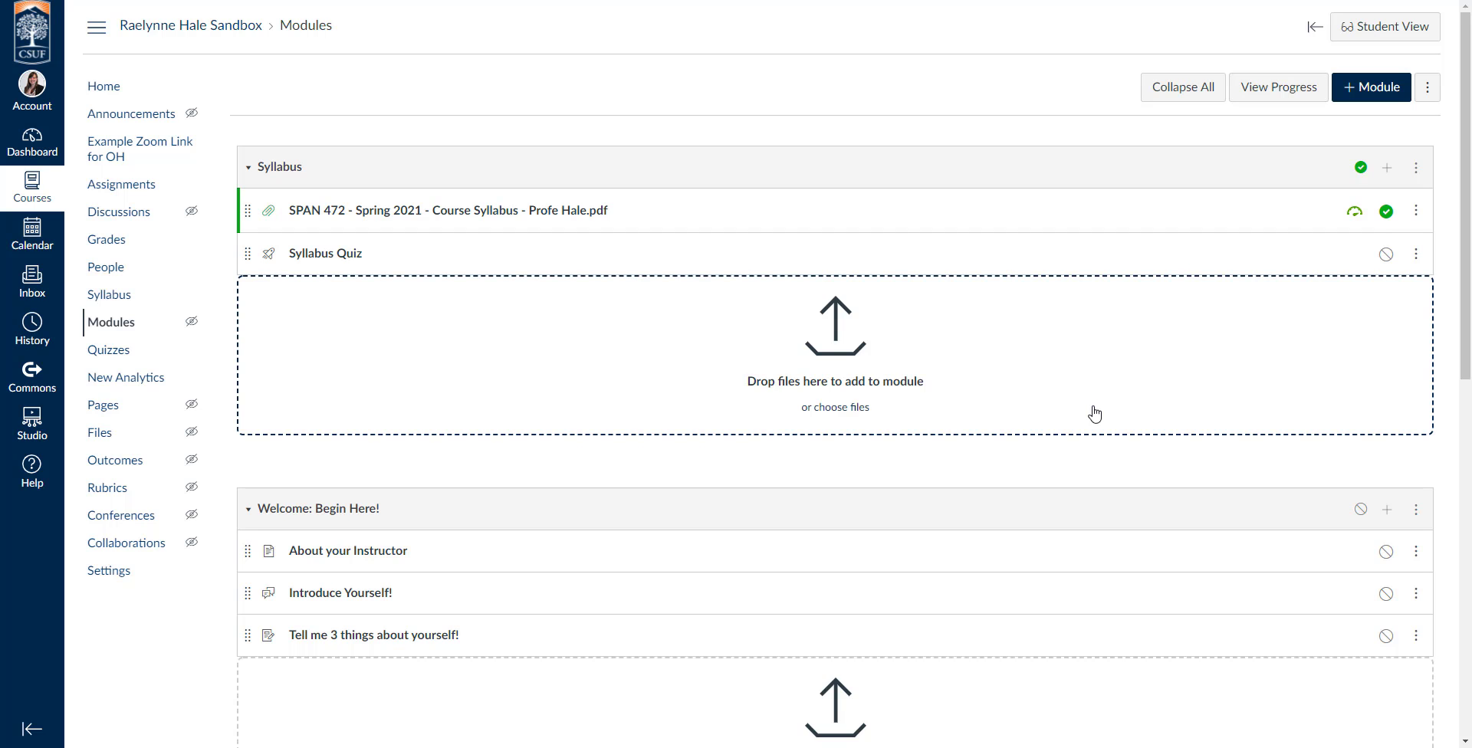
scroll(1141, 426, down, 6)
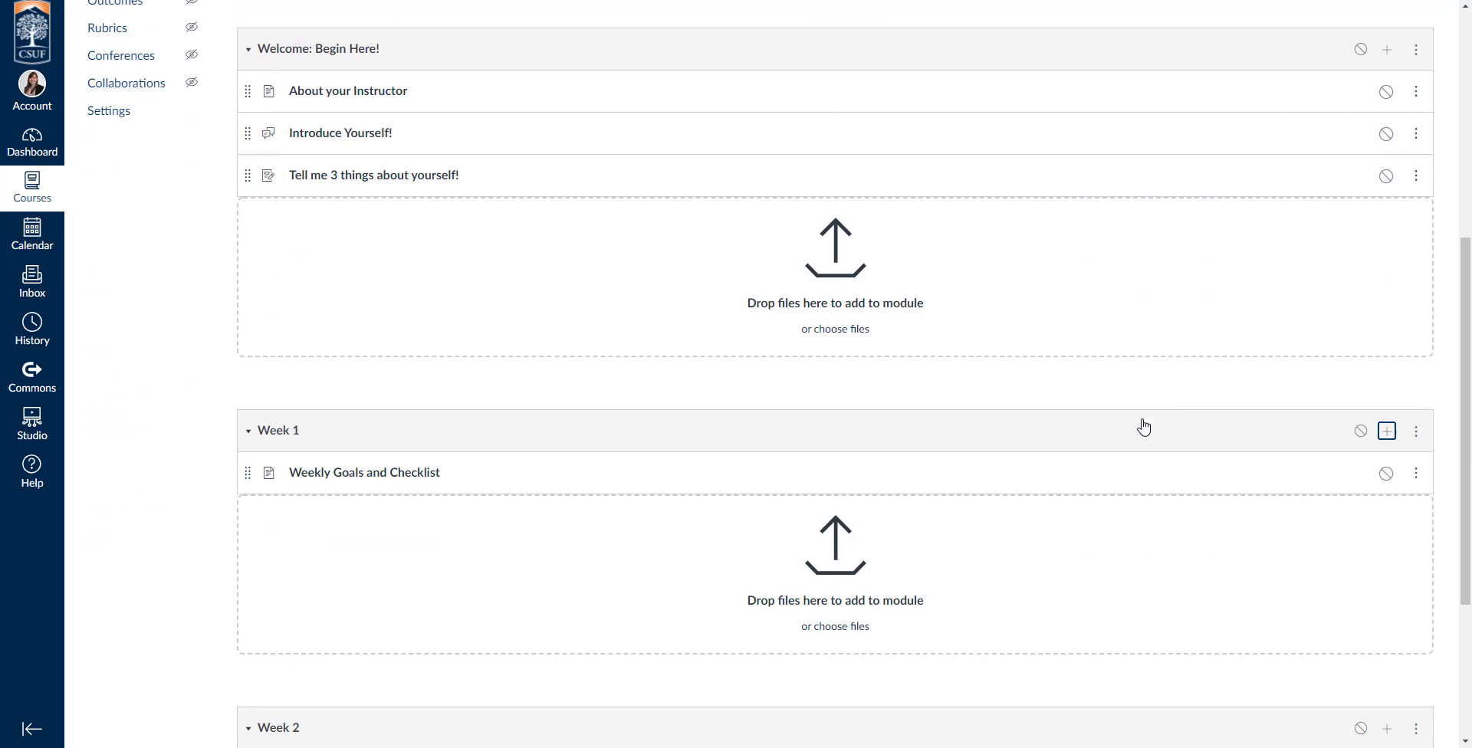
click(1389, 434)
click(543, 251)
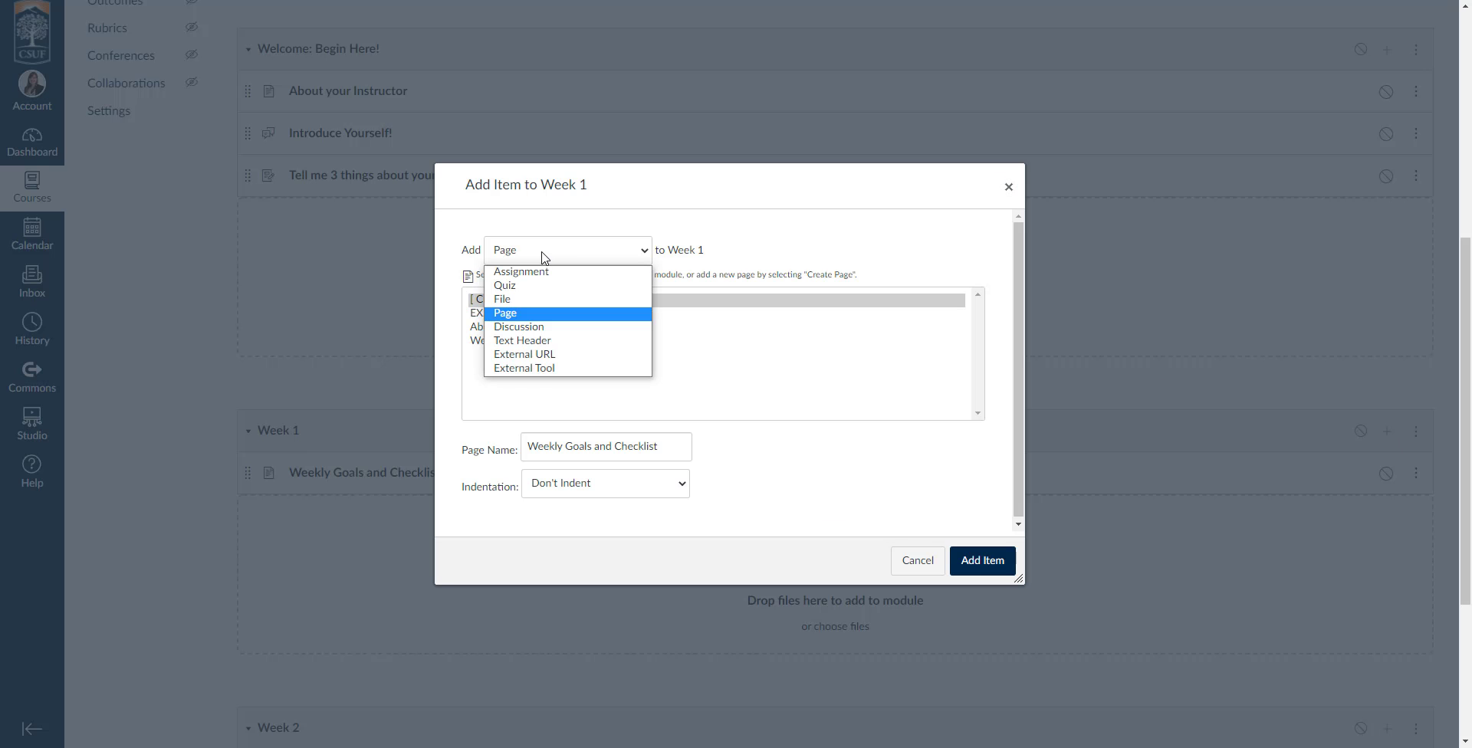
click(558, 244)
click(519, 314)
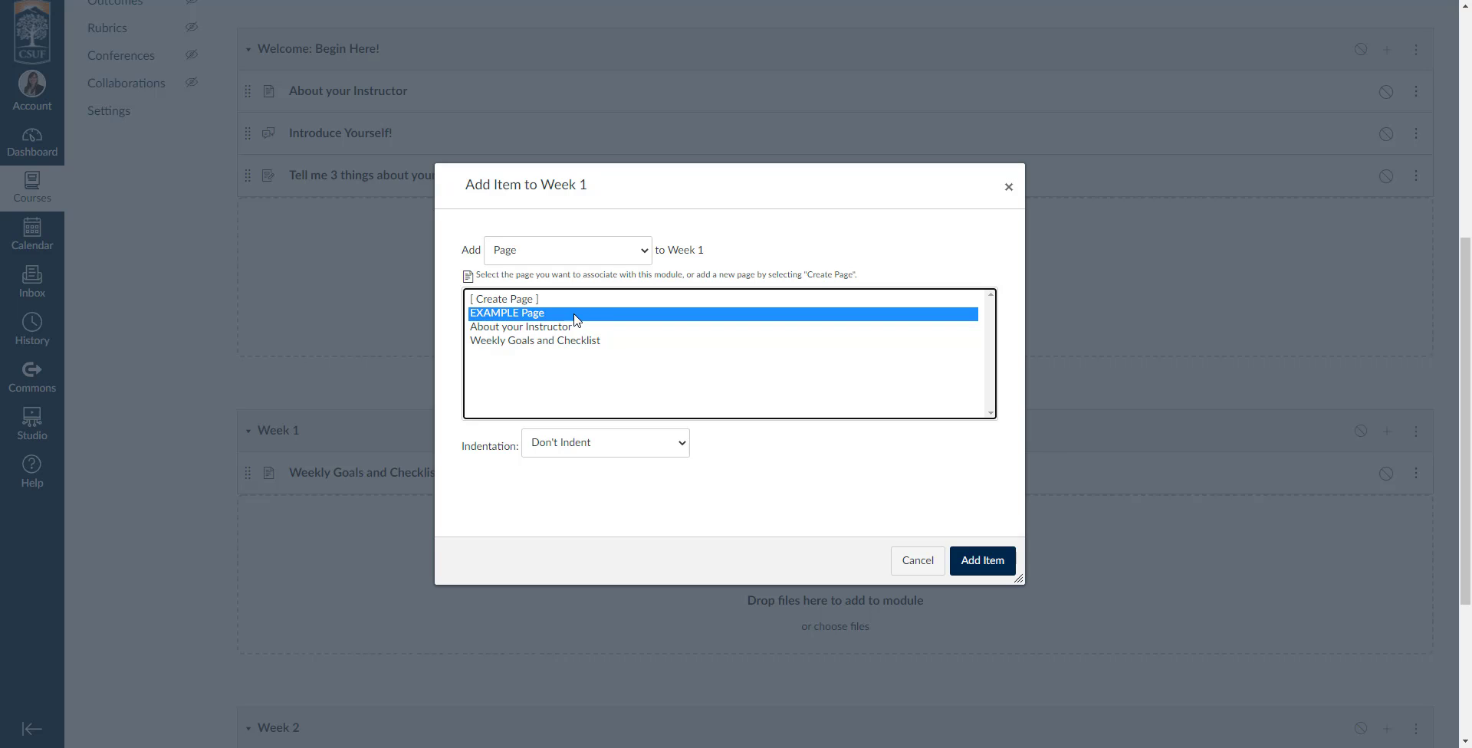
click(985, 561)
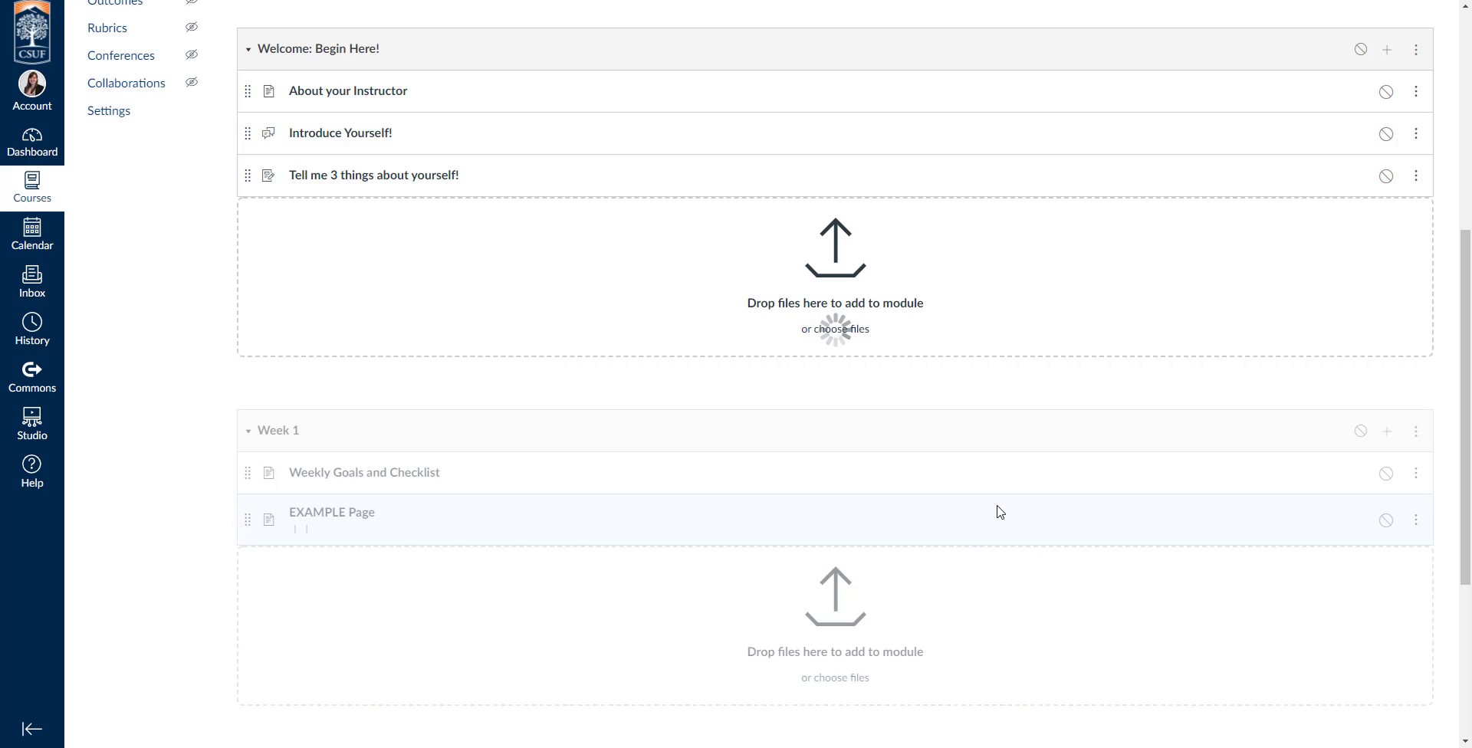
Add the existing quiz "New Quiz Name" to the Week 1 module.
click(1388, 431)
click(606, 250)
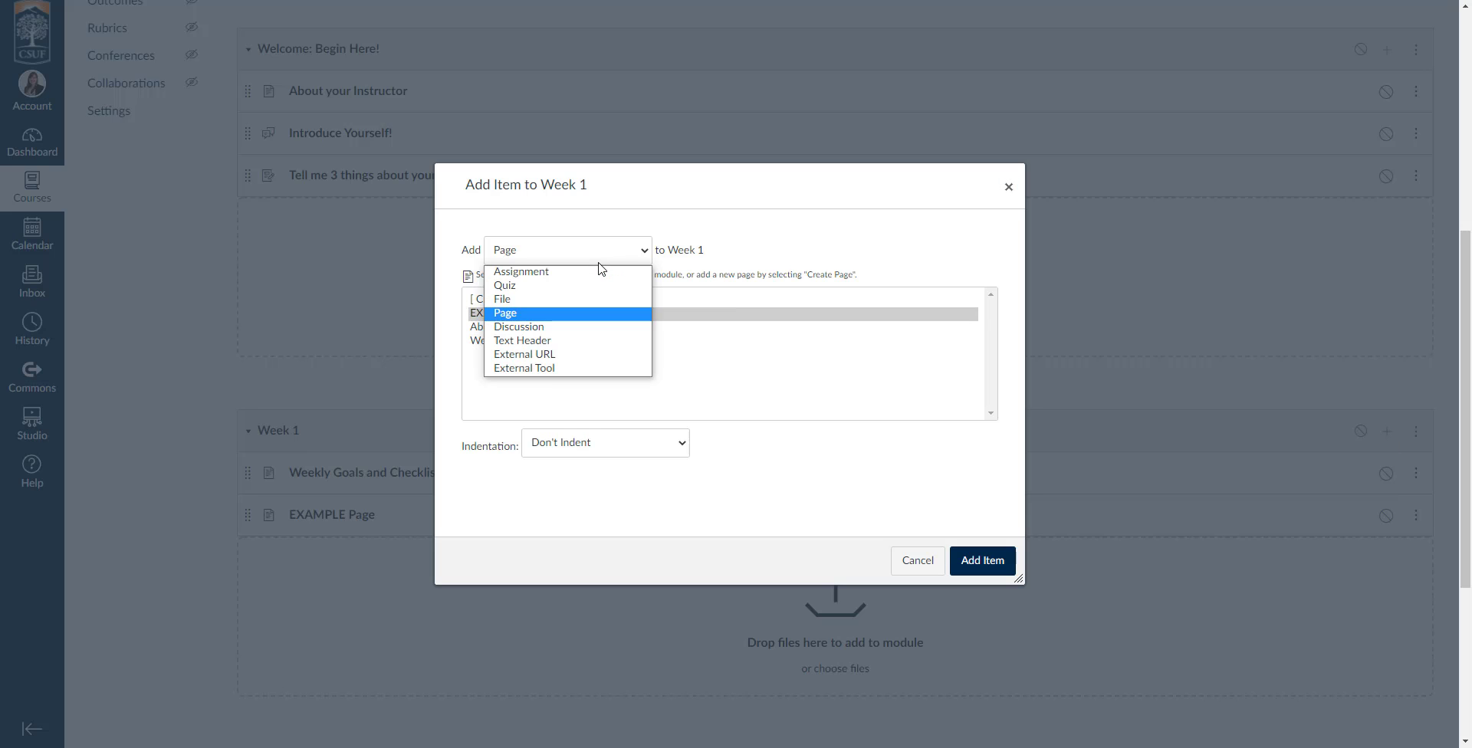
click(522, 329)
click(538, 248)
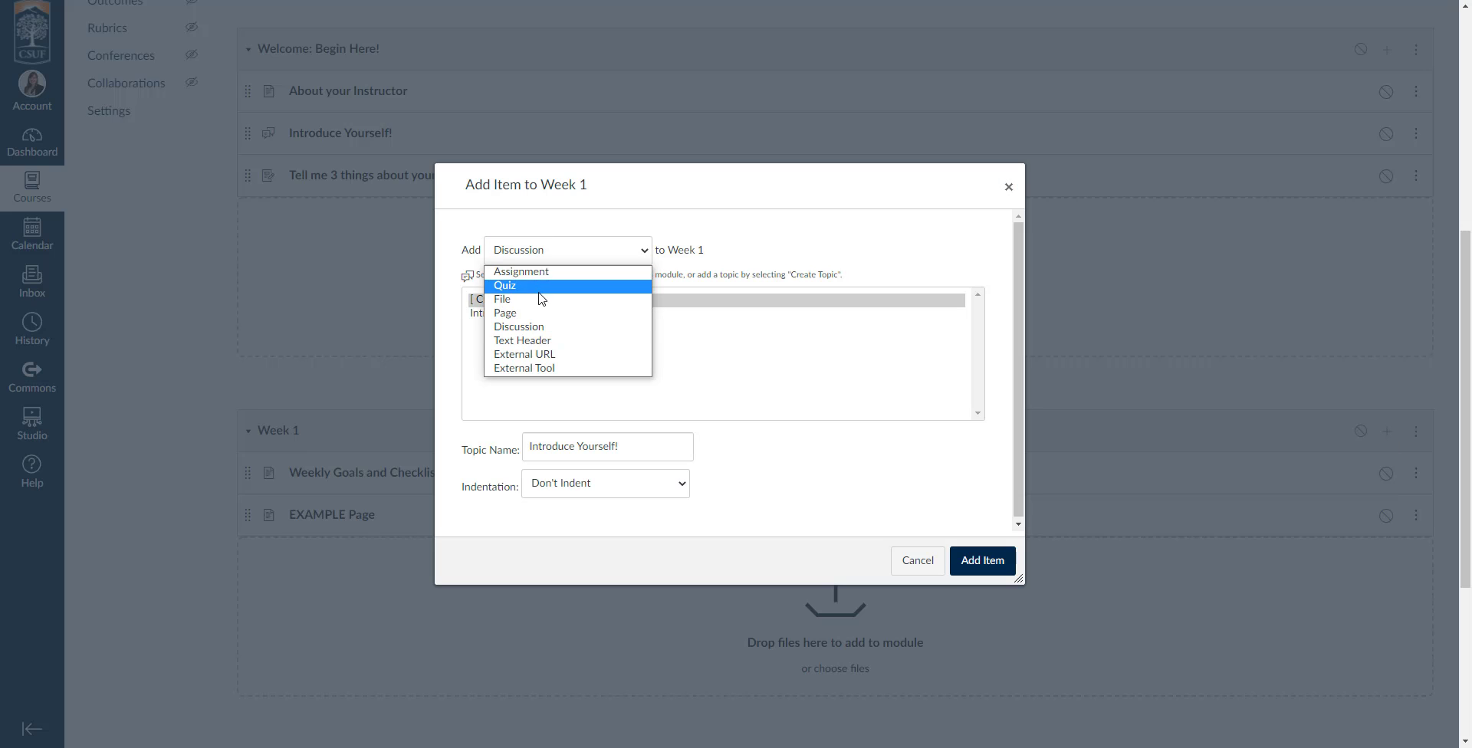
click(538, 283)
click(497, 328)
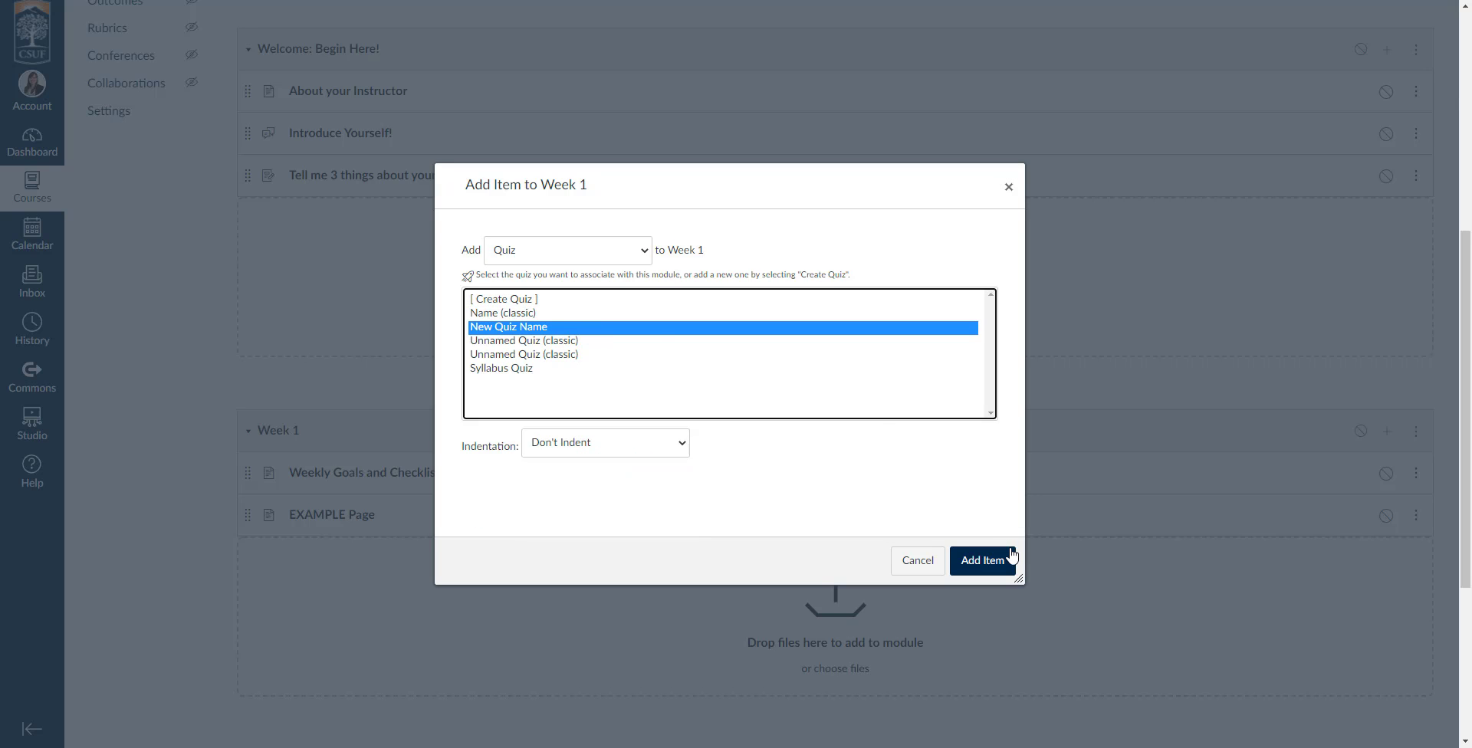
click(983, 561)
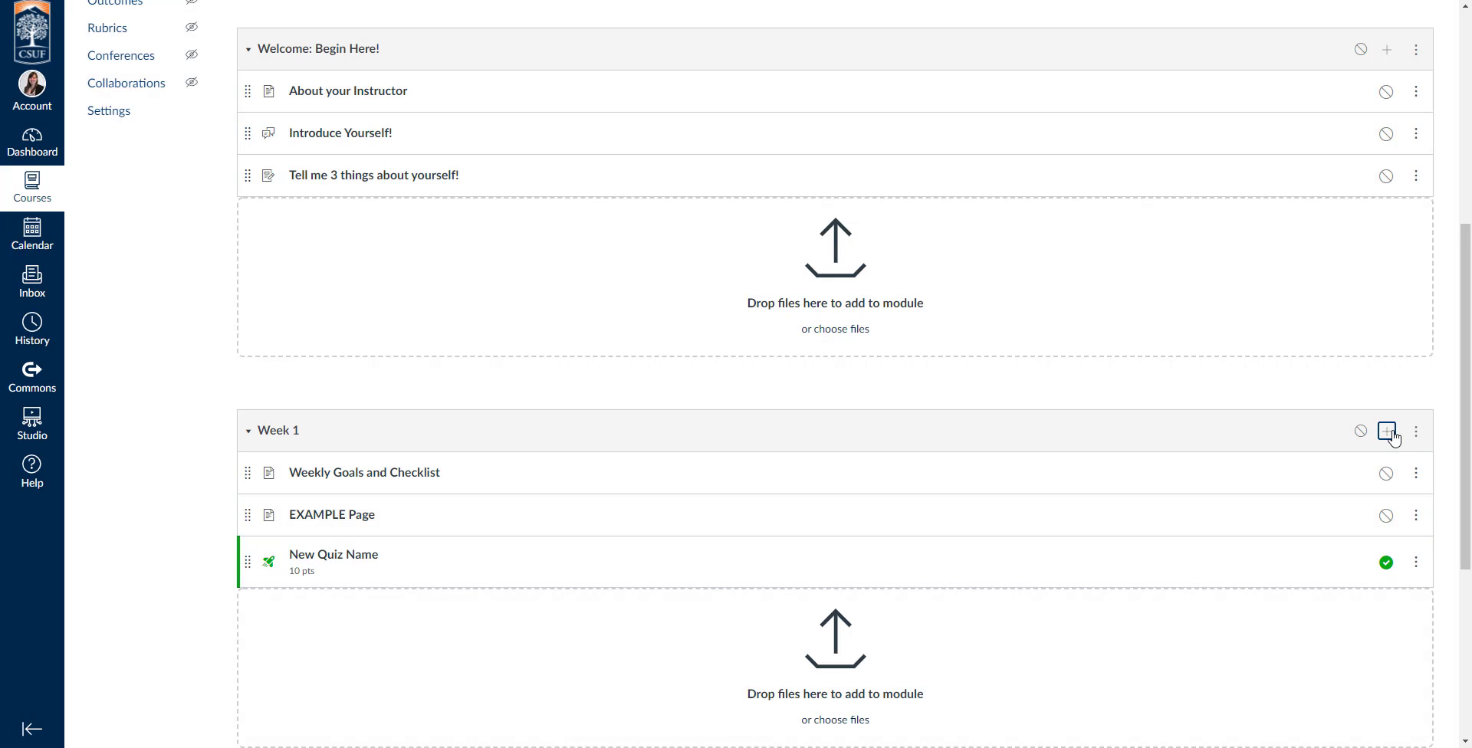
Add the existing assignment "Las Meninas Example" to the Week 1 module.
click(1388, 431)
click(545, 249)
click(541, 274)
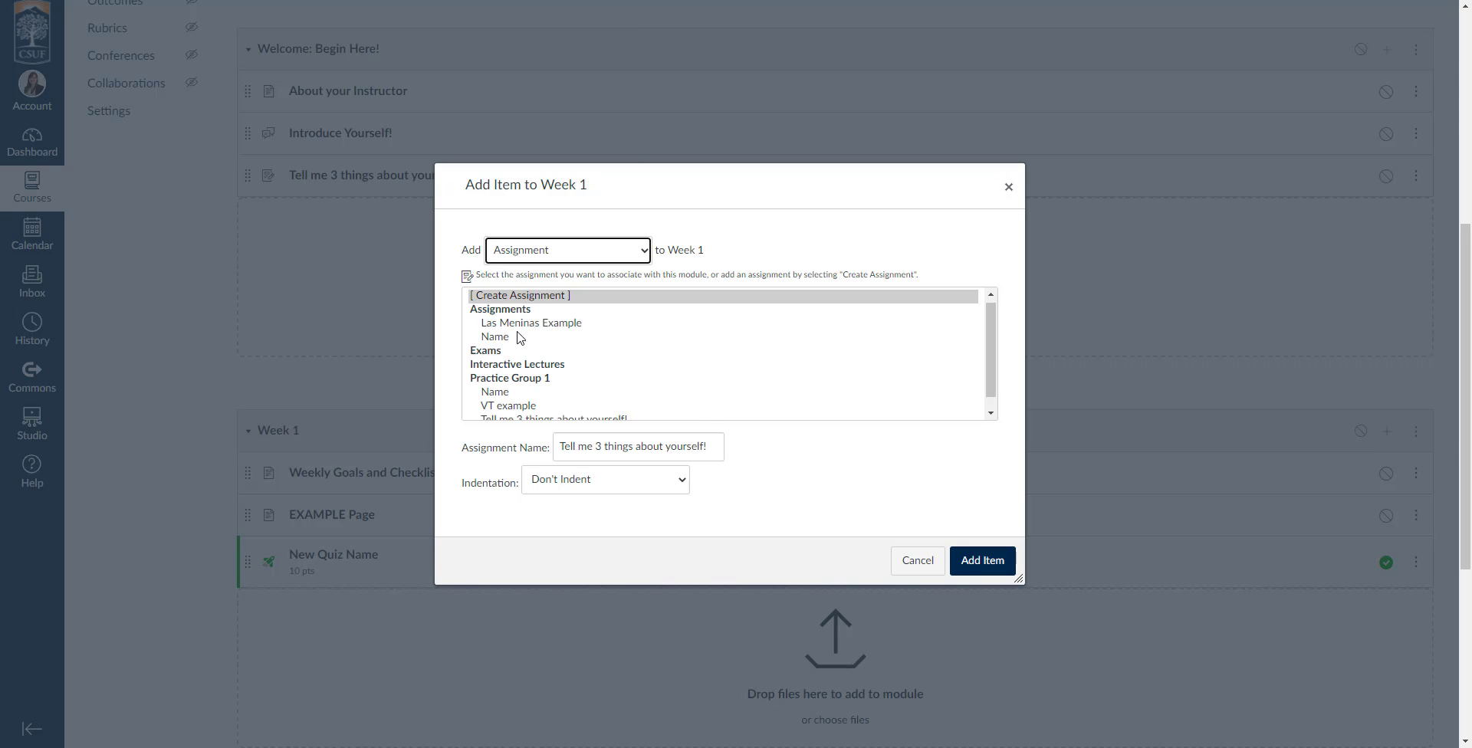
click(537, 323)
scroll(562, 317, down, 1)
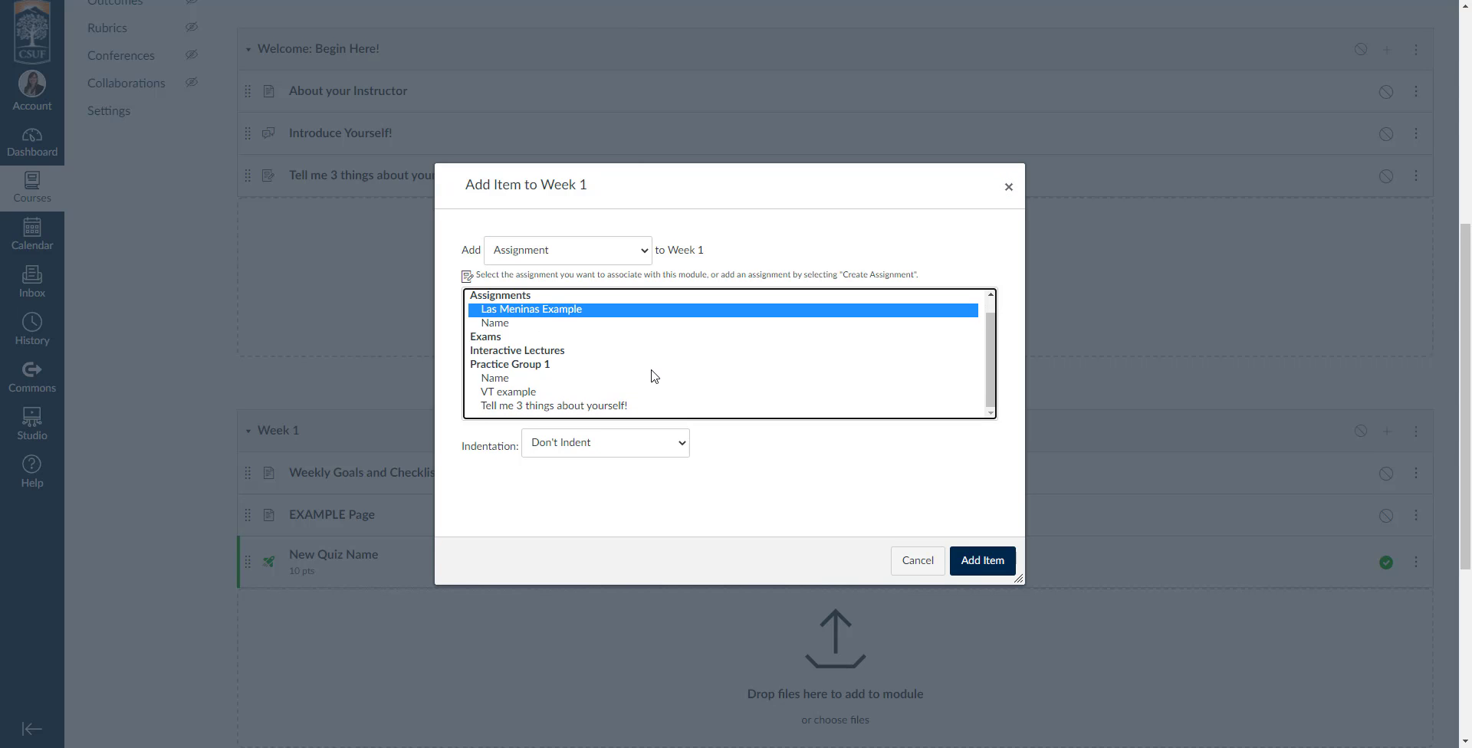
click(983, 561)
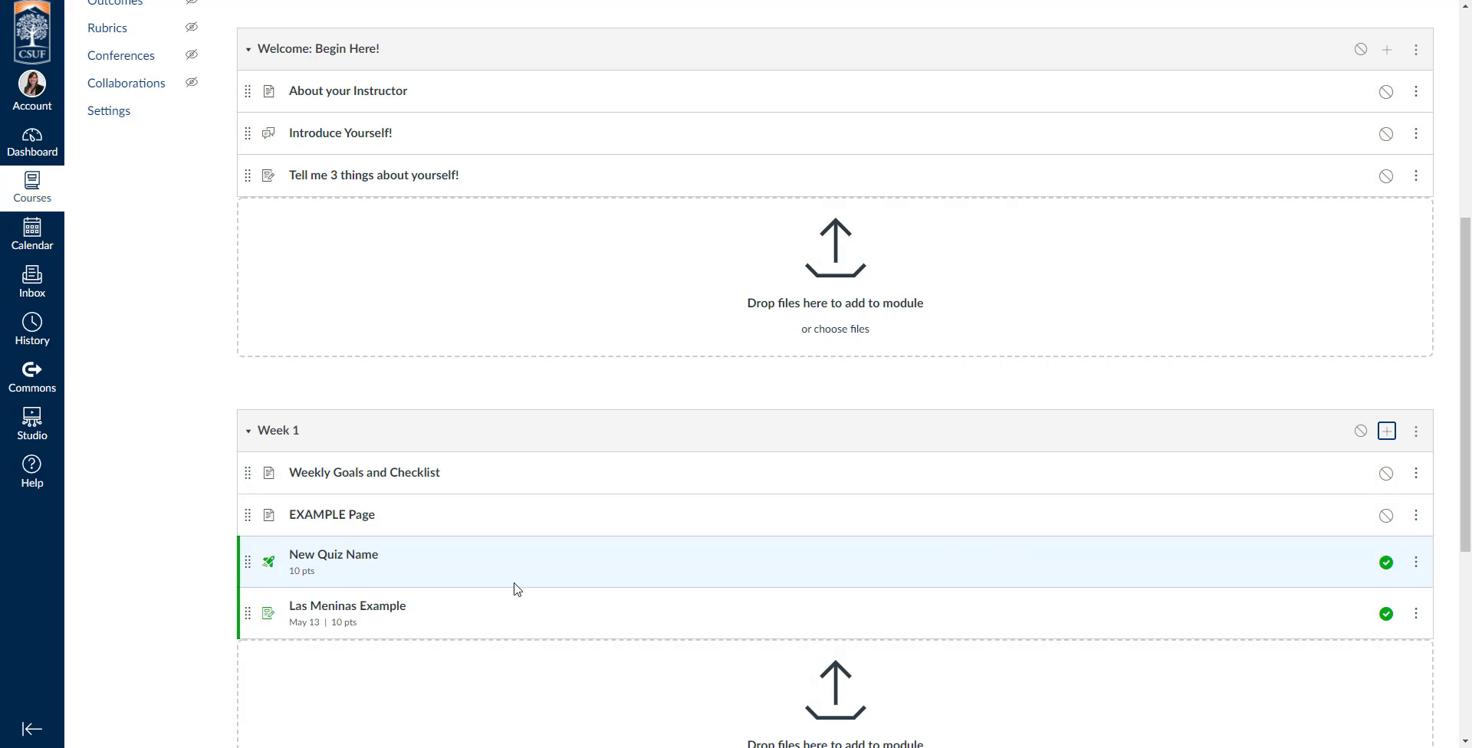
View the "Las Meninas Example" assignment, skip its interactive video ahead to an embedded question, and return to the course modules.
click(331, 612)
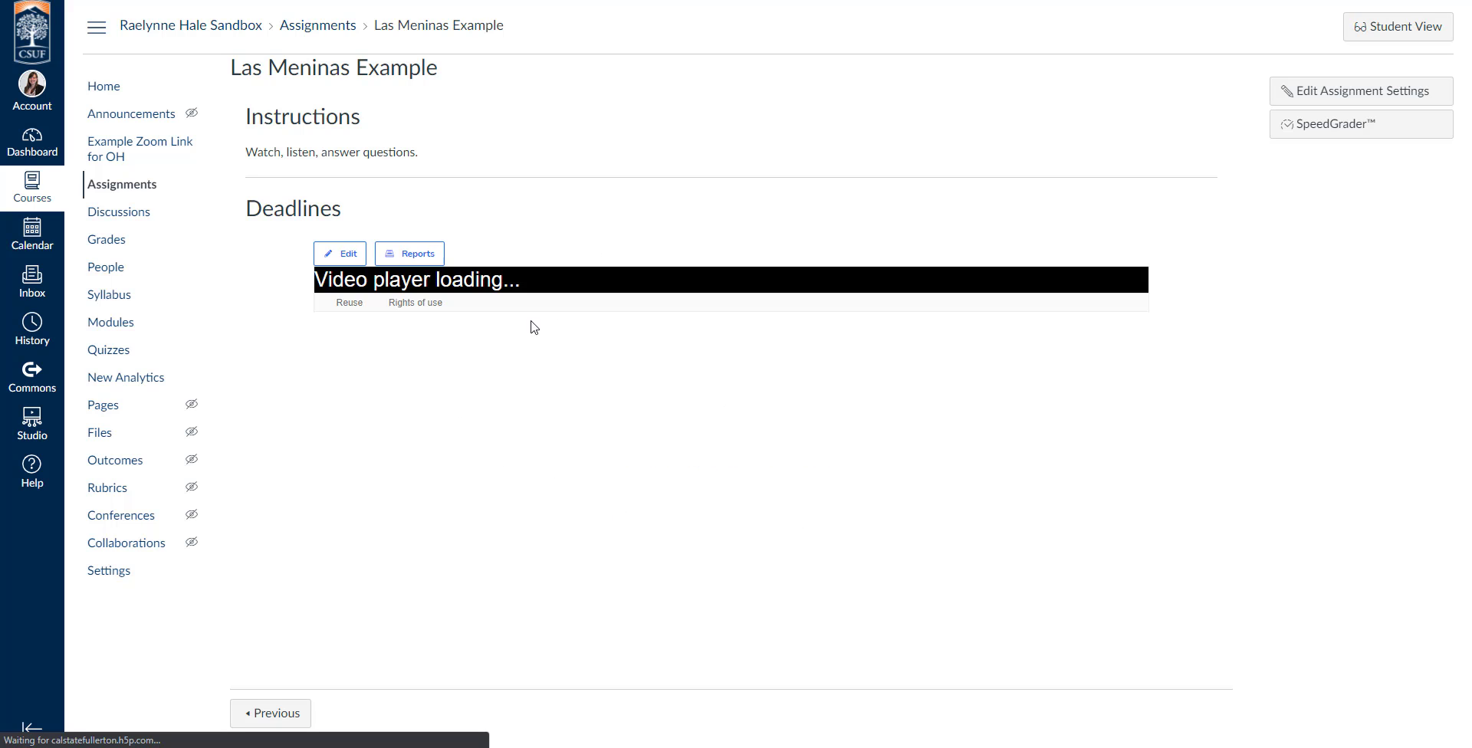
scroll(480, 578, down, 2)
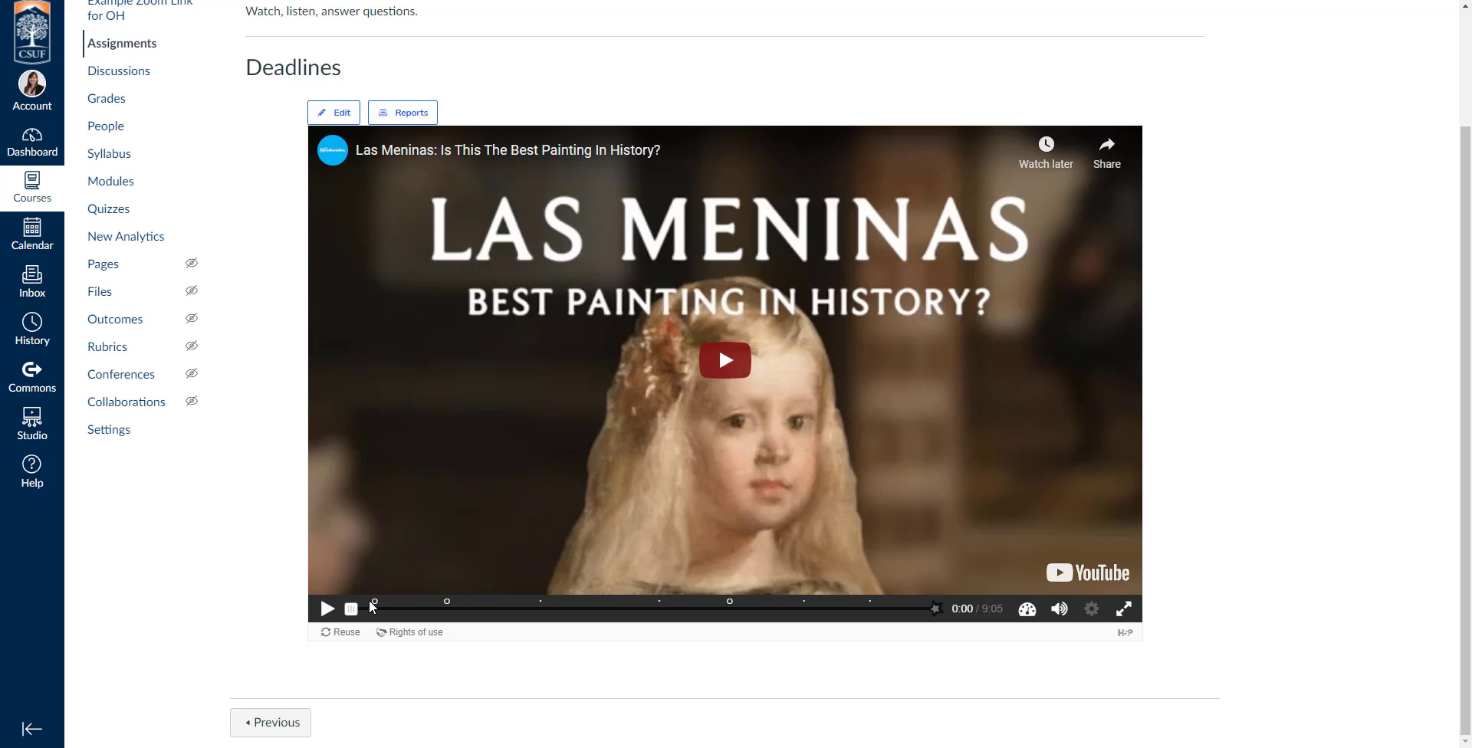
drag(377, 613, 441, 610)
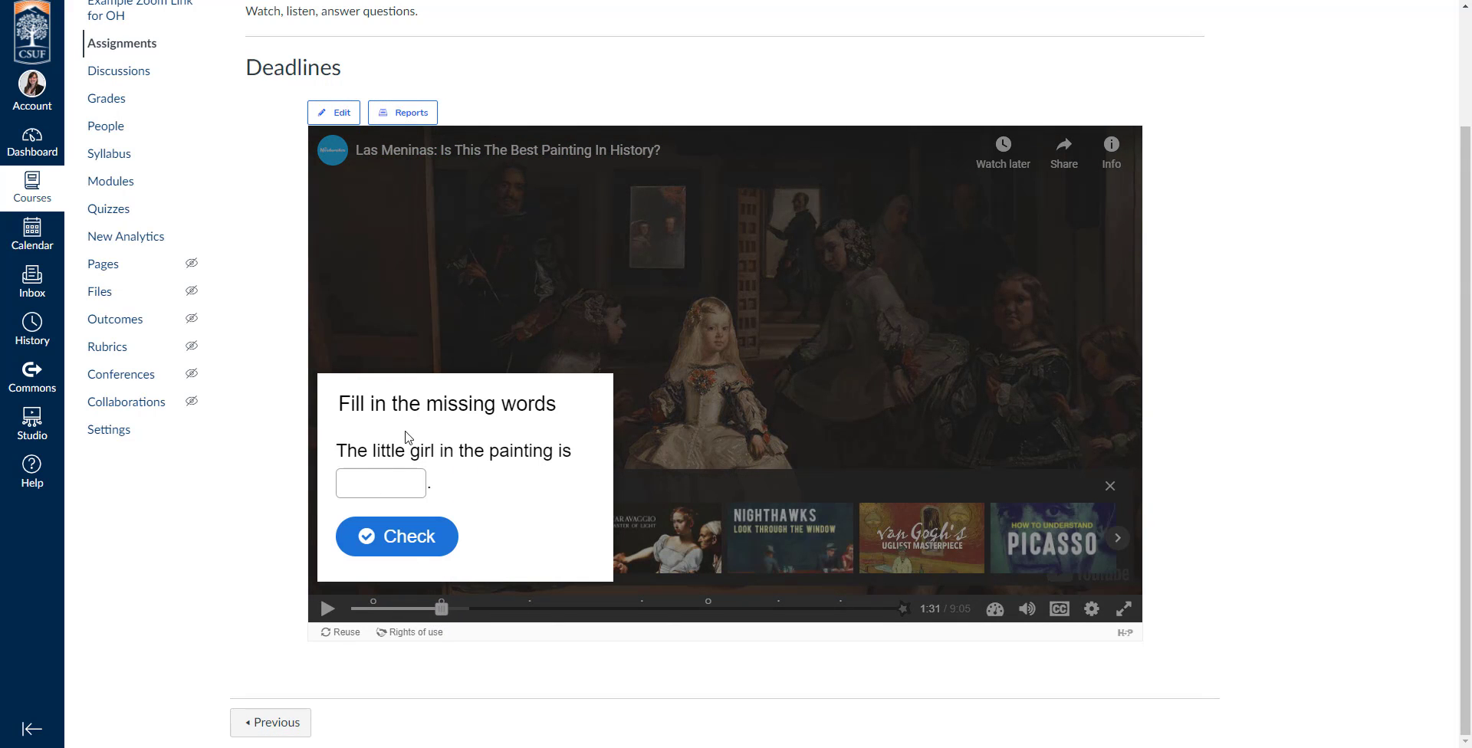
scroll(648, 595, up, 2)
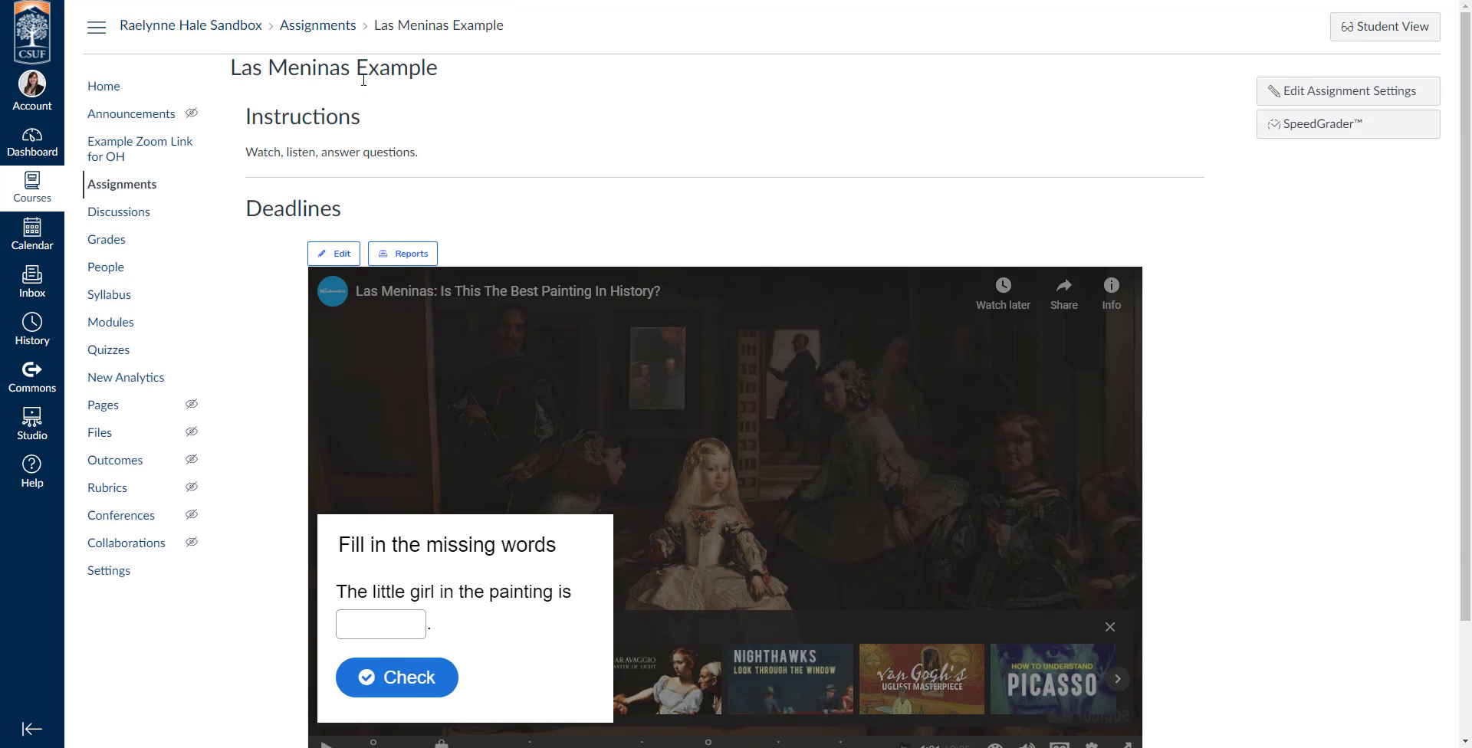
click(123, 328)
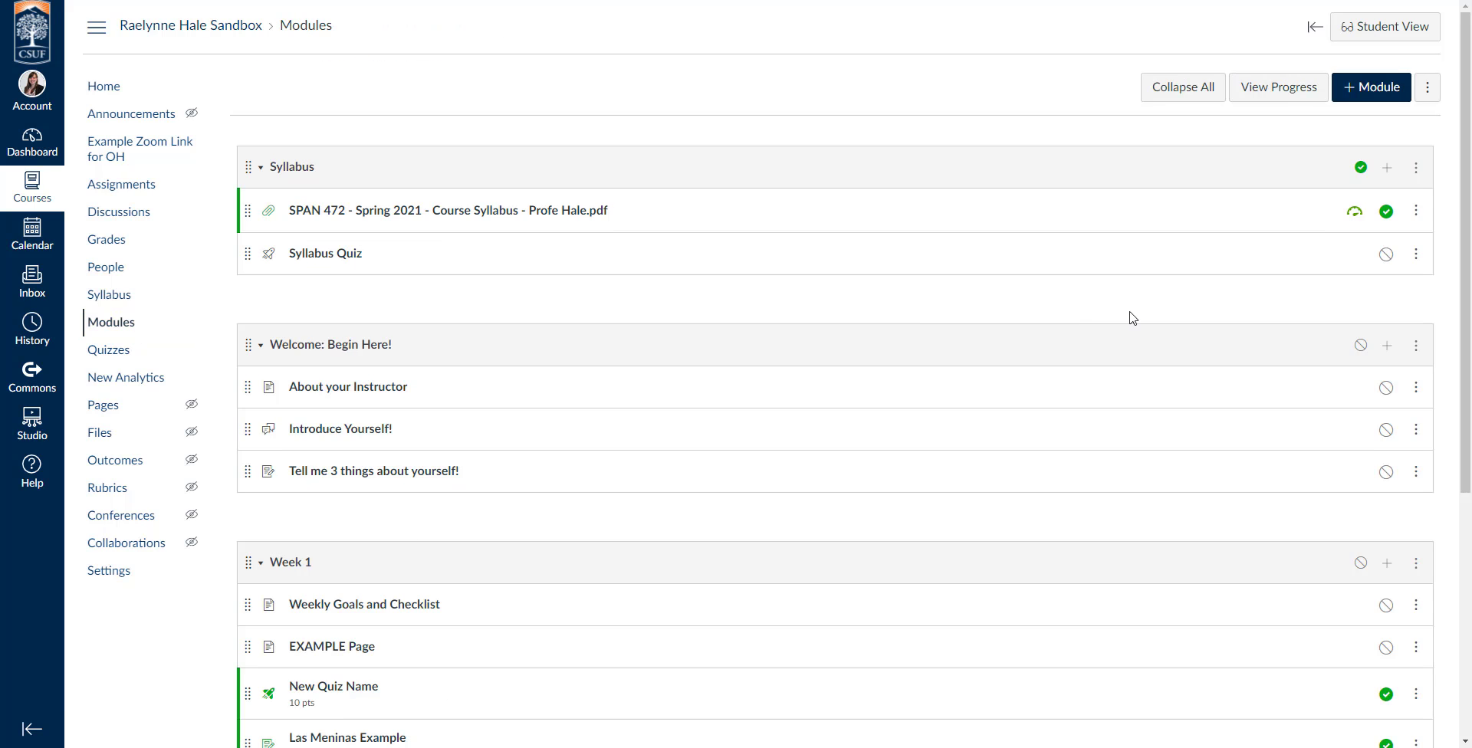
scroll(1133, 318, down, 5)
scroll(1133, 318, up, 5)
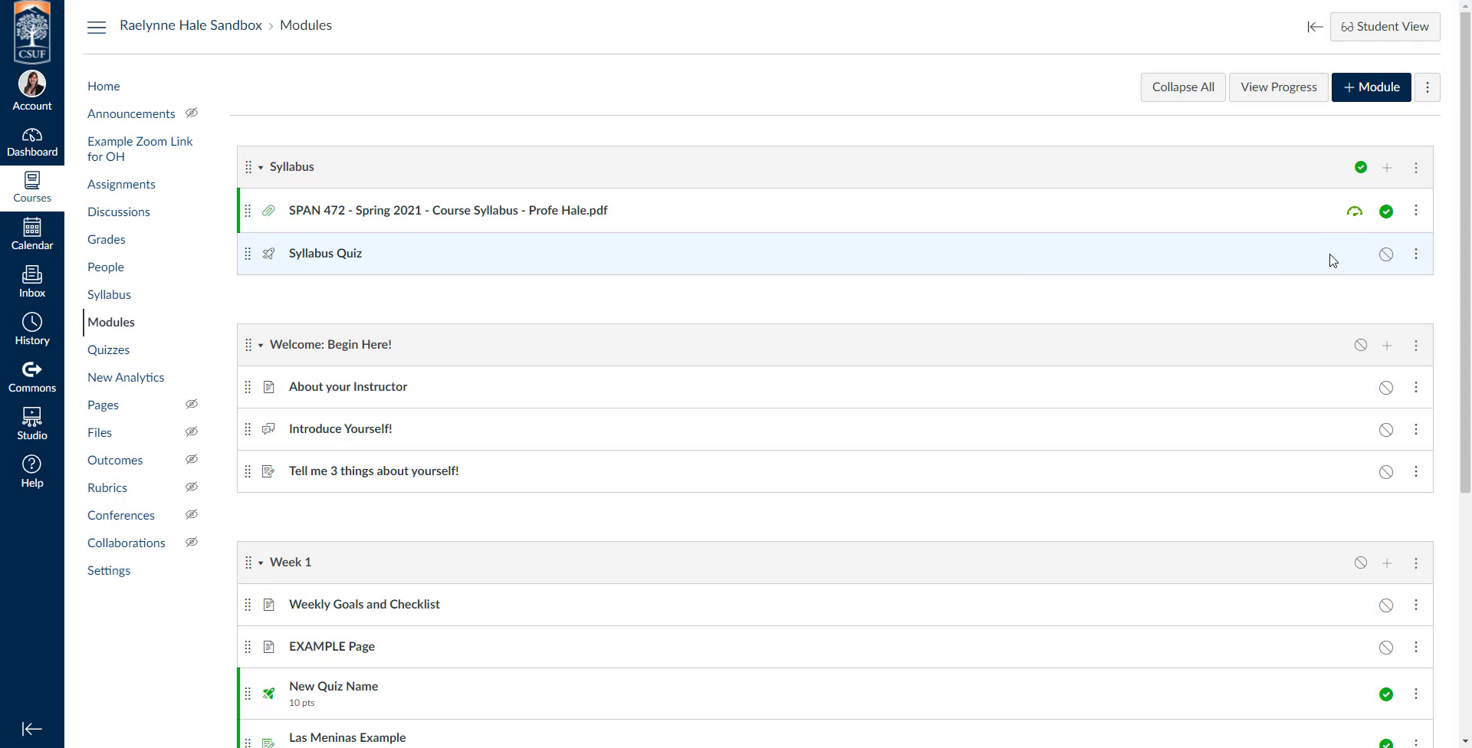
scroll(994, 494, down, 5)
scroll(850, 277, up, 5)
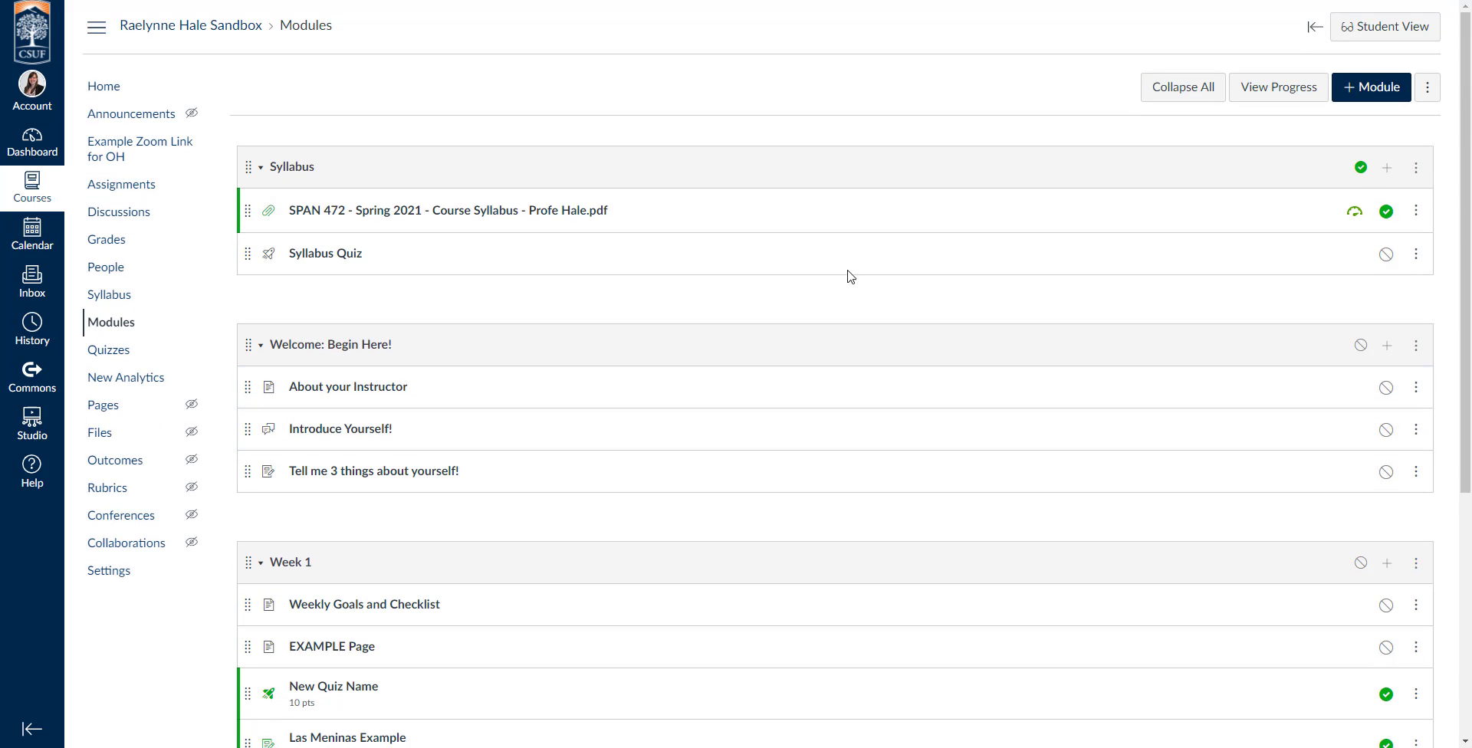
Move the Syllabus module's contents into the "Welcome: Begin Here!" module, placed after "Tell me 3 things about yourself!".
click(1417, 174)
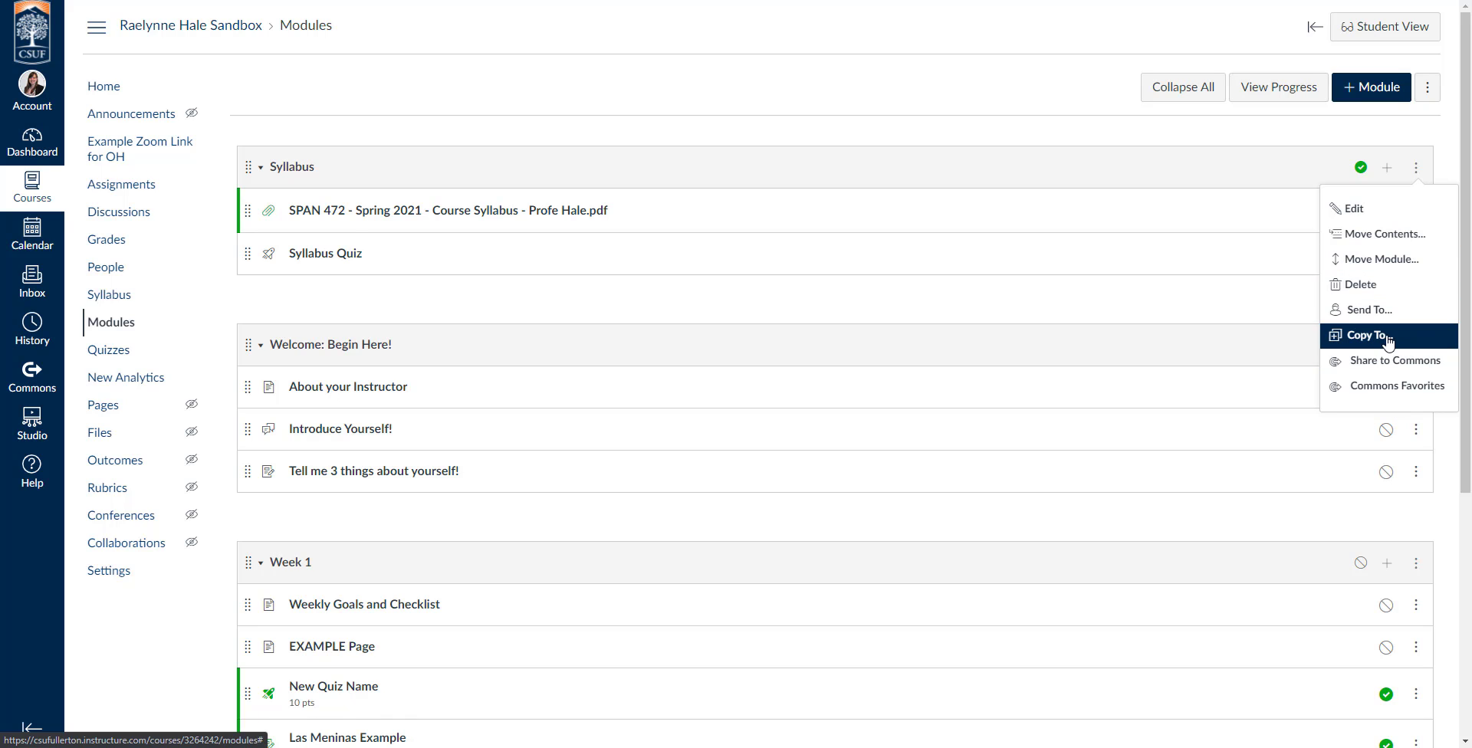
click(1389, 247)
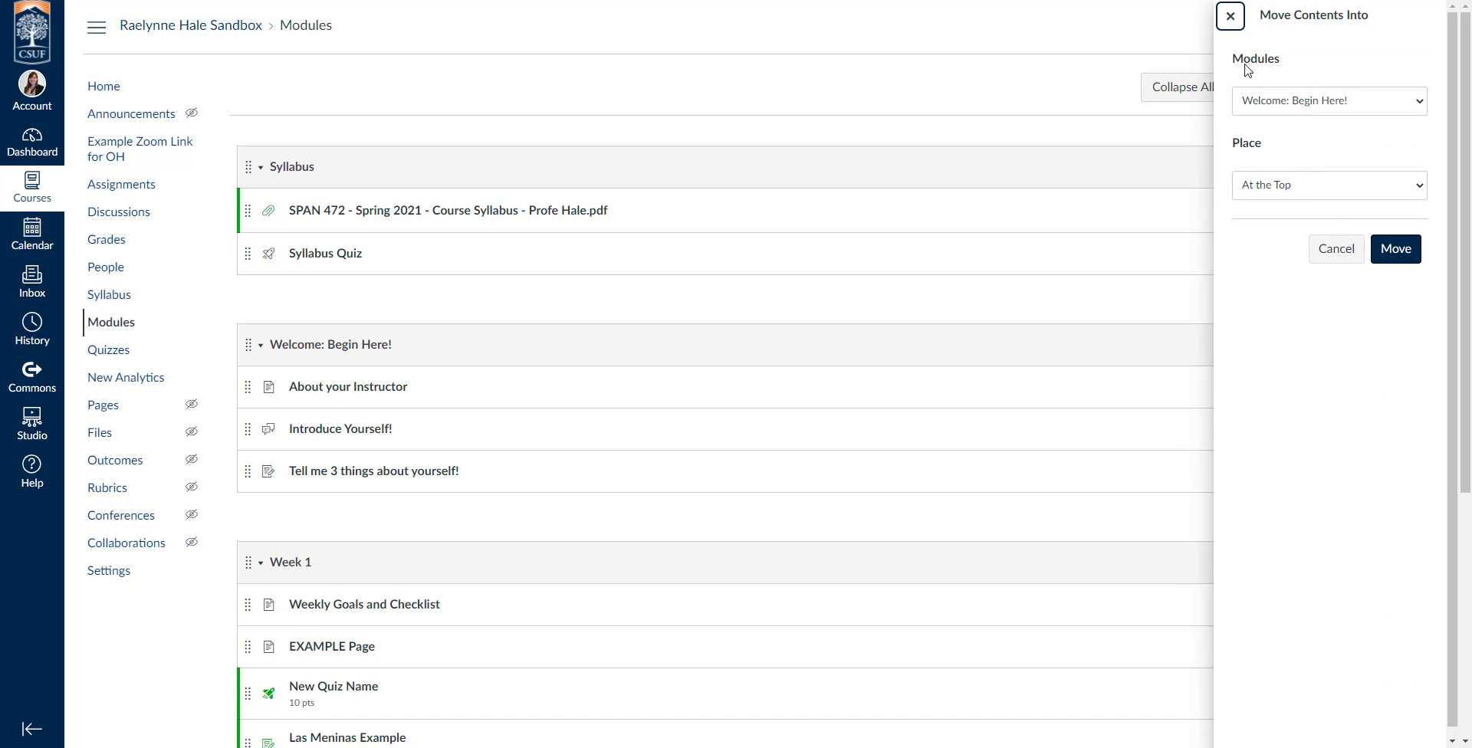
click(1282, 198)
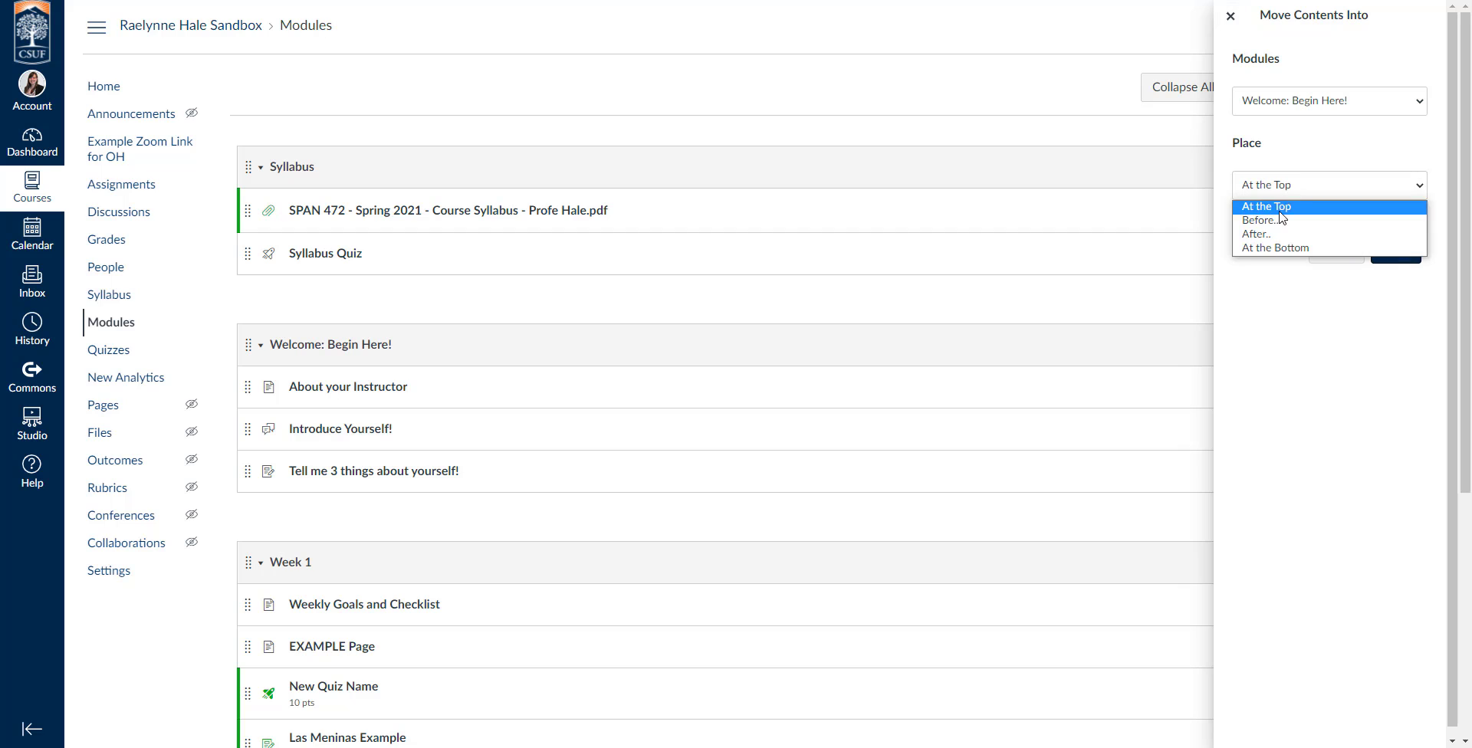
click(1282, 235)
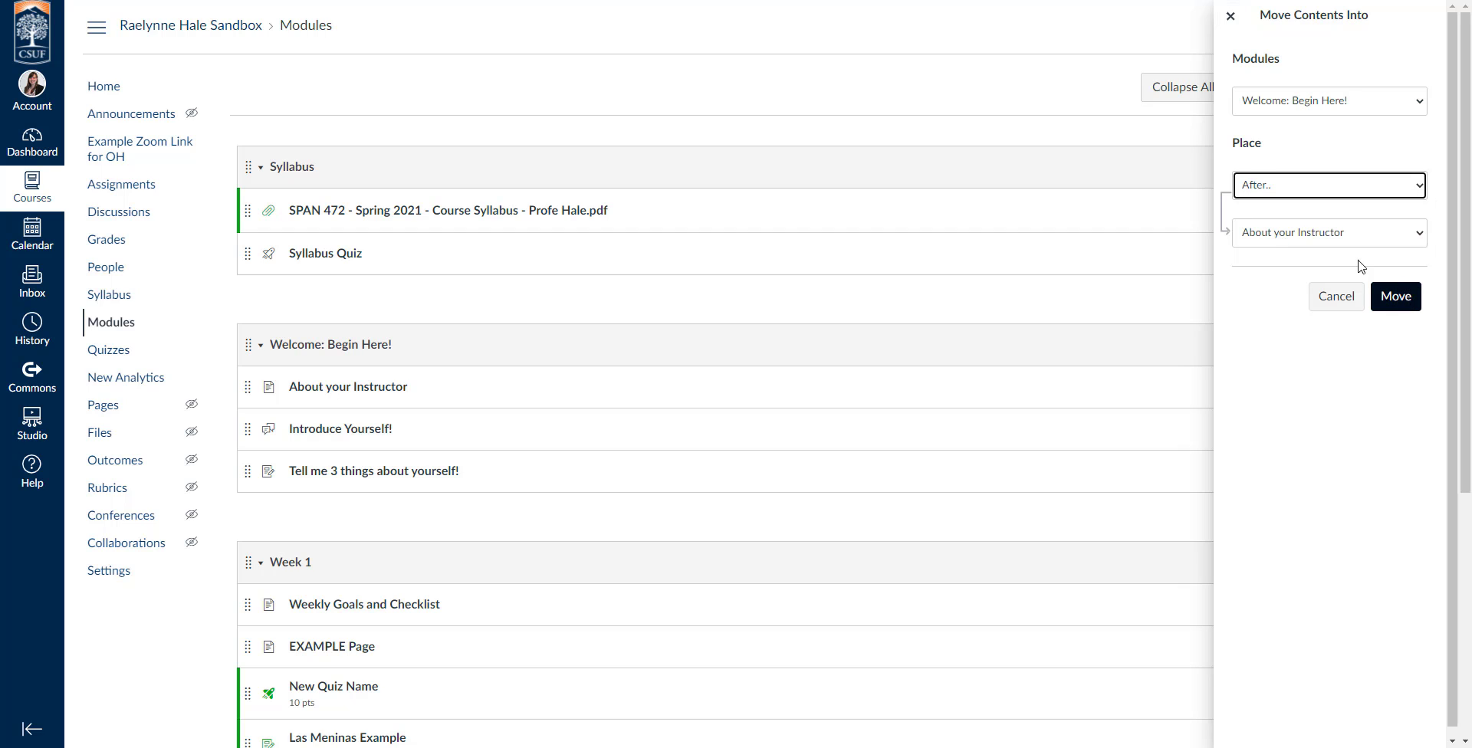
click(1319, 233)
click(1291, 287)
click(1395, 298)
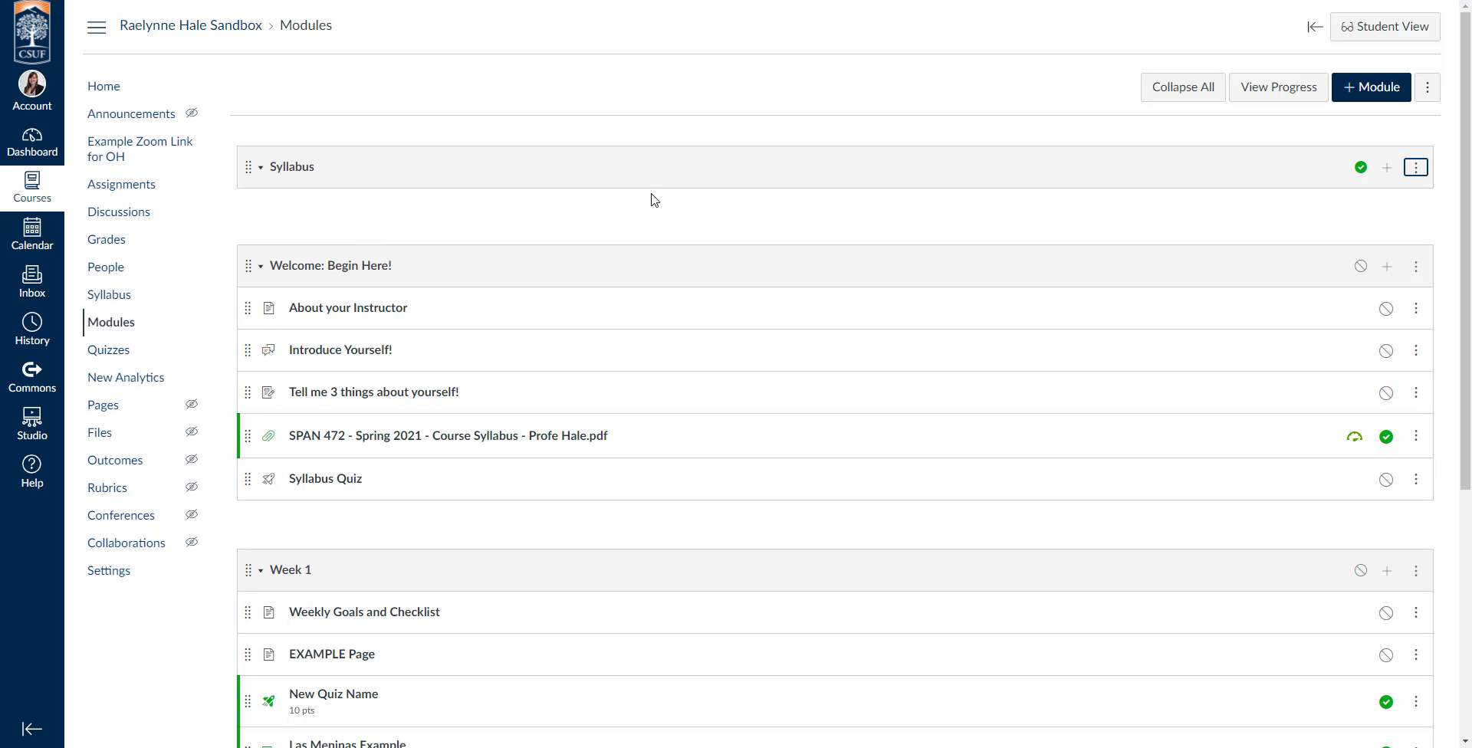
Delete the emptied Syllabus module.
click(1416, 167)
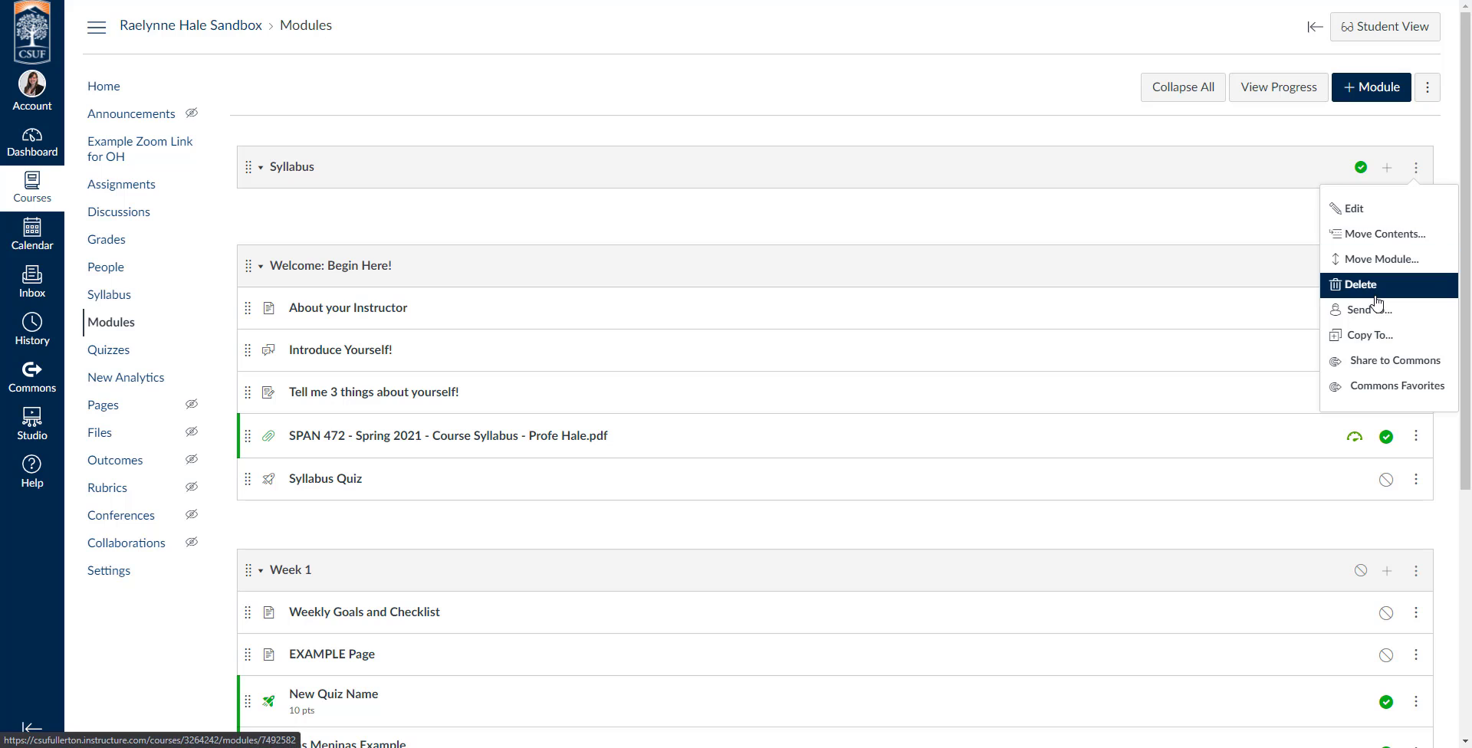
click(1361, 285)
click(824, 40)
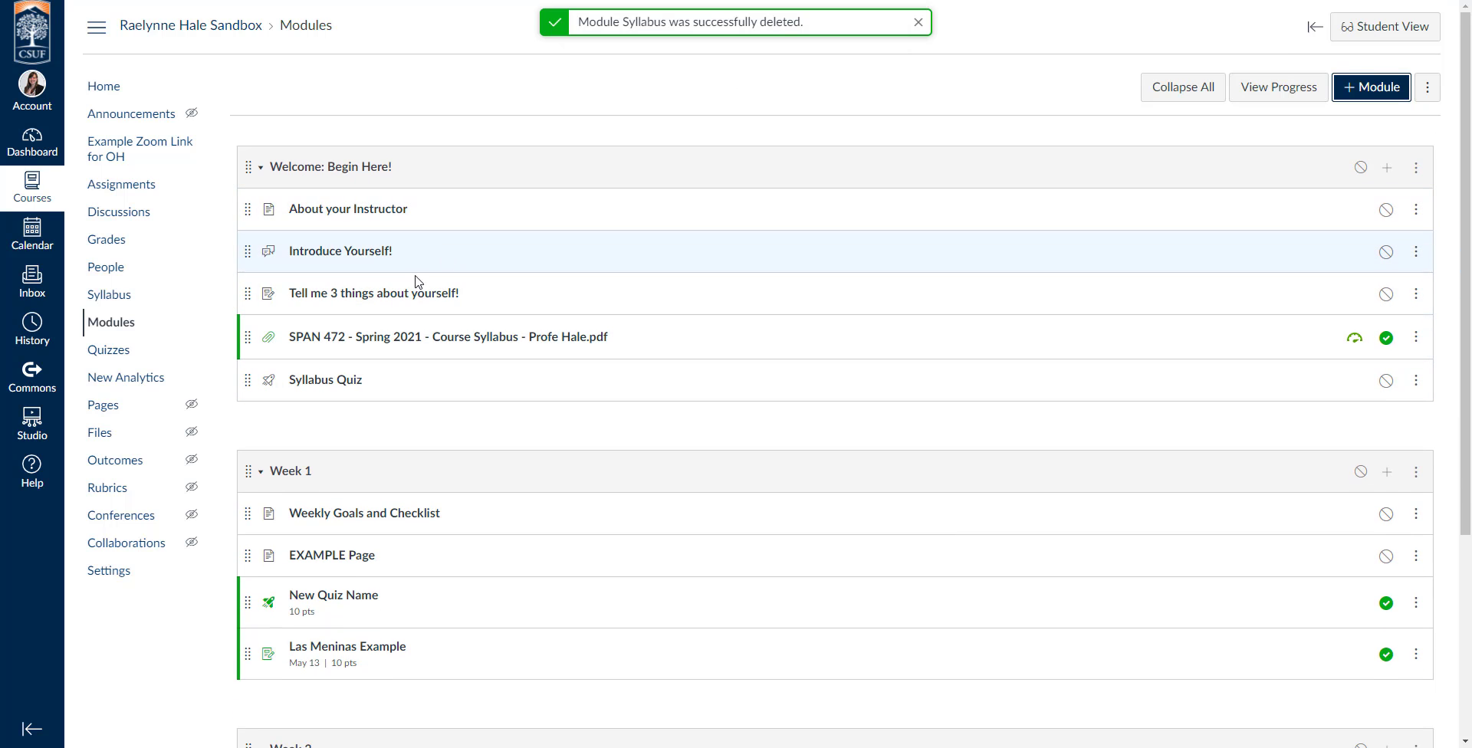
Reorder the "Welcome: Begin Here!" module so the SPAN 472 course syllabus PDF comes first, before "About your Instructor".
drag(253, 335, 246, 250)
mouse_move(246, 379)
mouse_down()
mouse_move(250, 279)
mouse_move(246, 380)
mouse_up()
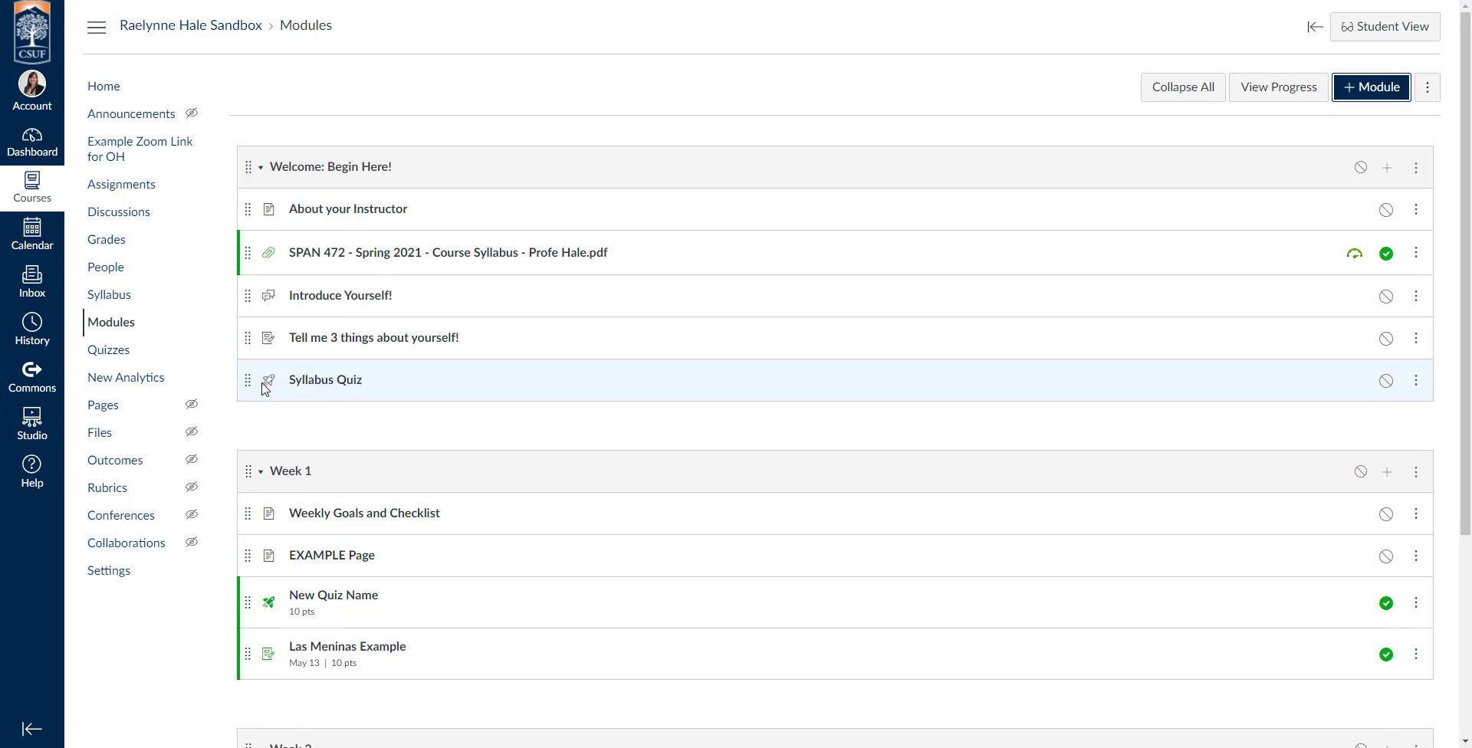
drag(247, 252, 259, 217)
mouse_move(247, 379)
mouse_down()
mouse_move(240, 240)
mouse_move(260, 395)
mouse_up()
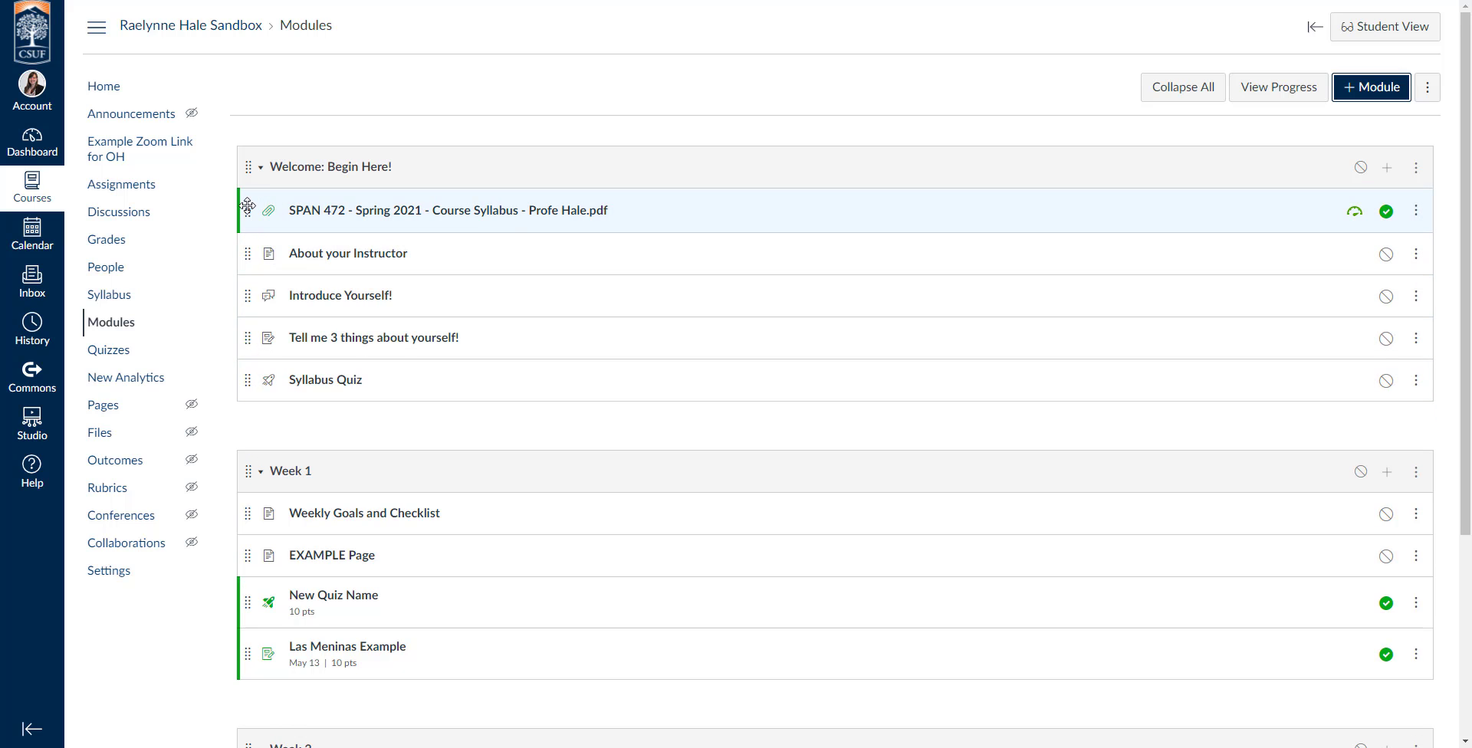
Move the SPAN 472 course syllabus PDF between "Tell me 3 things about yourself!" and the Syllabus Quiz in the "Welcome: Begin Here!" module.
drag(246, 207, 263, 335)
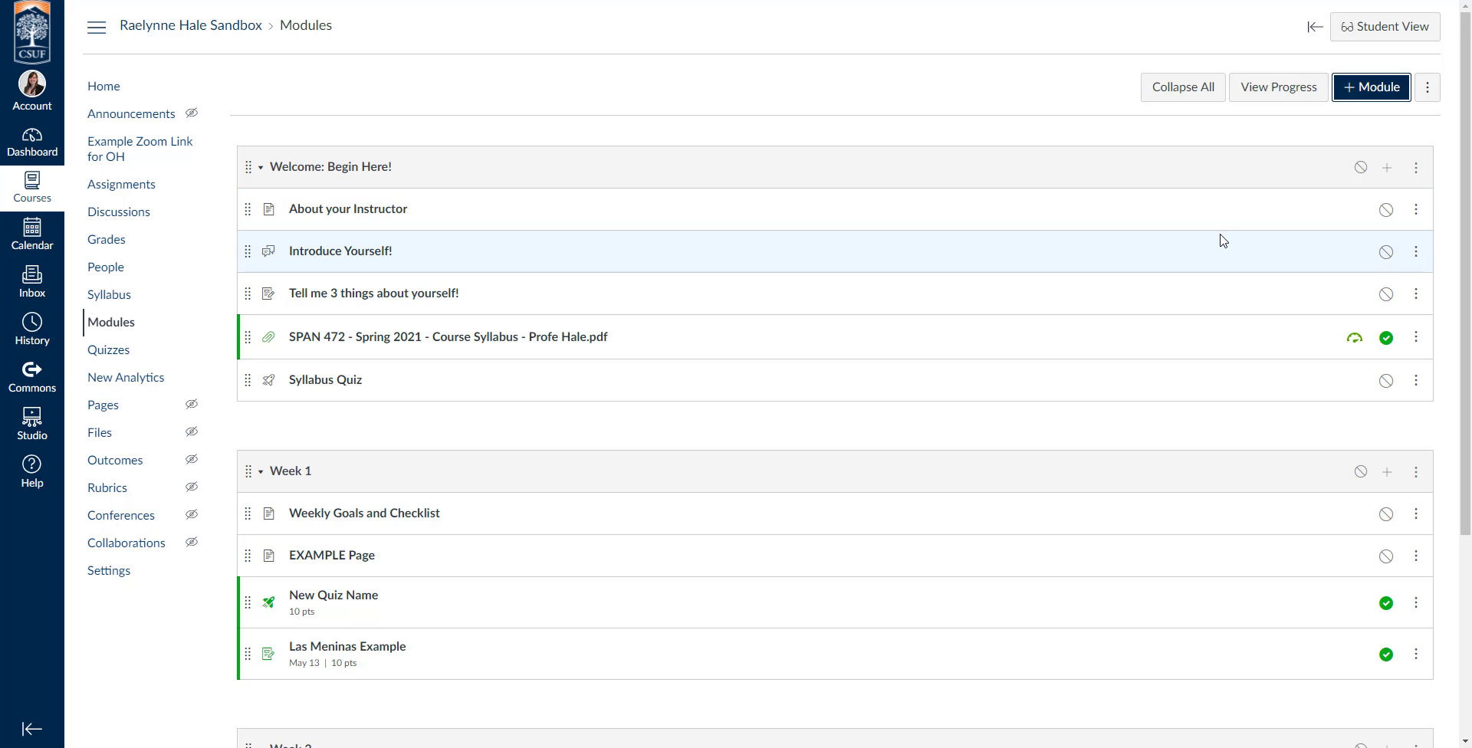
Edit the "Welcome: Begin Here!" module's settings to lock it until May 25, 2021.
click(1417, 169)
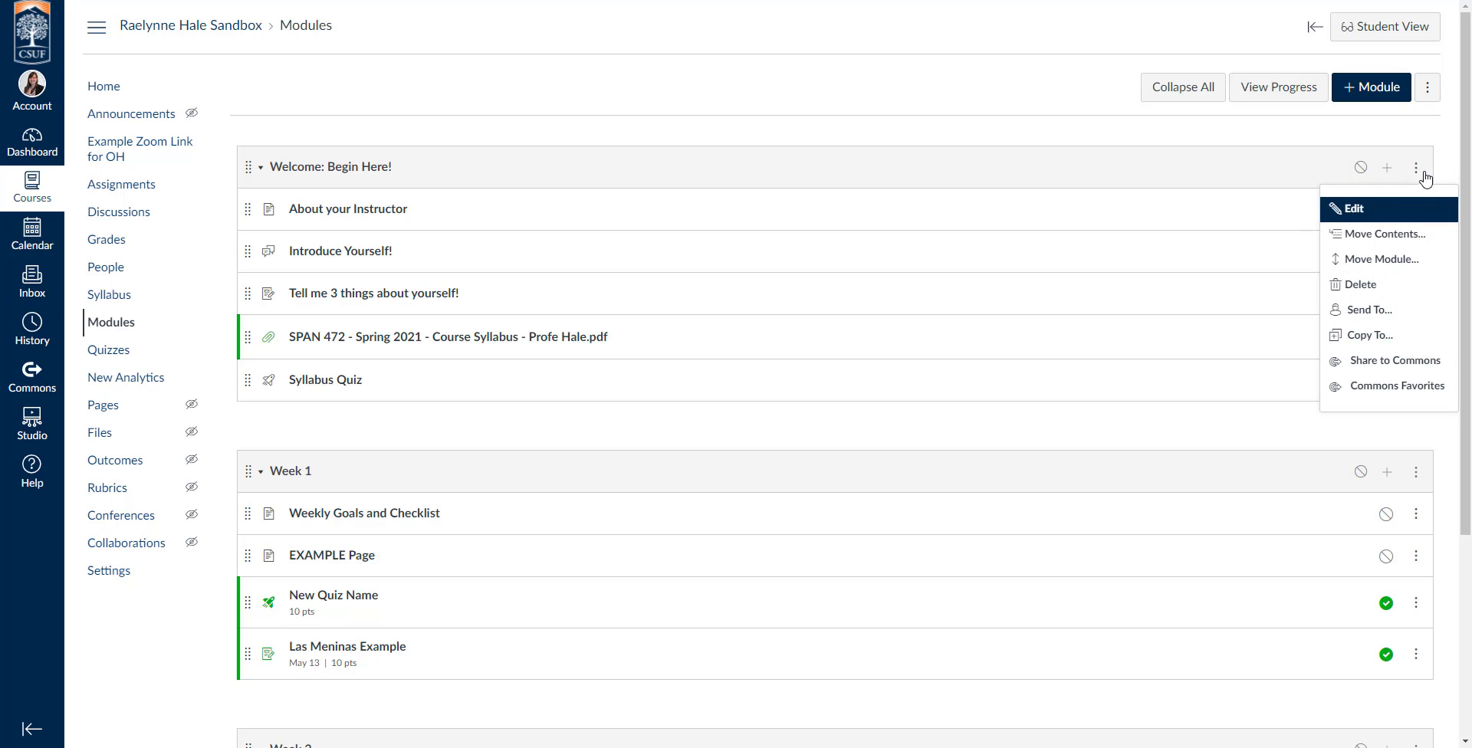
click(1373, 209)
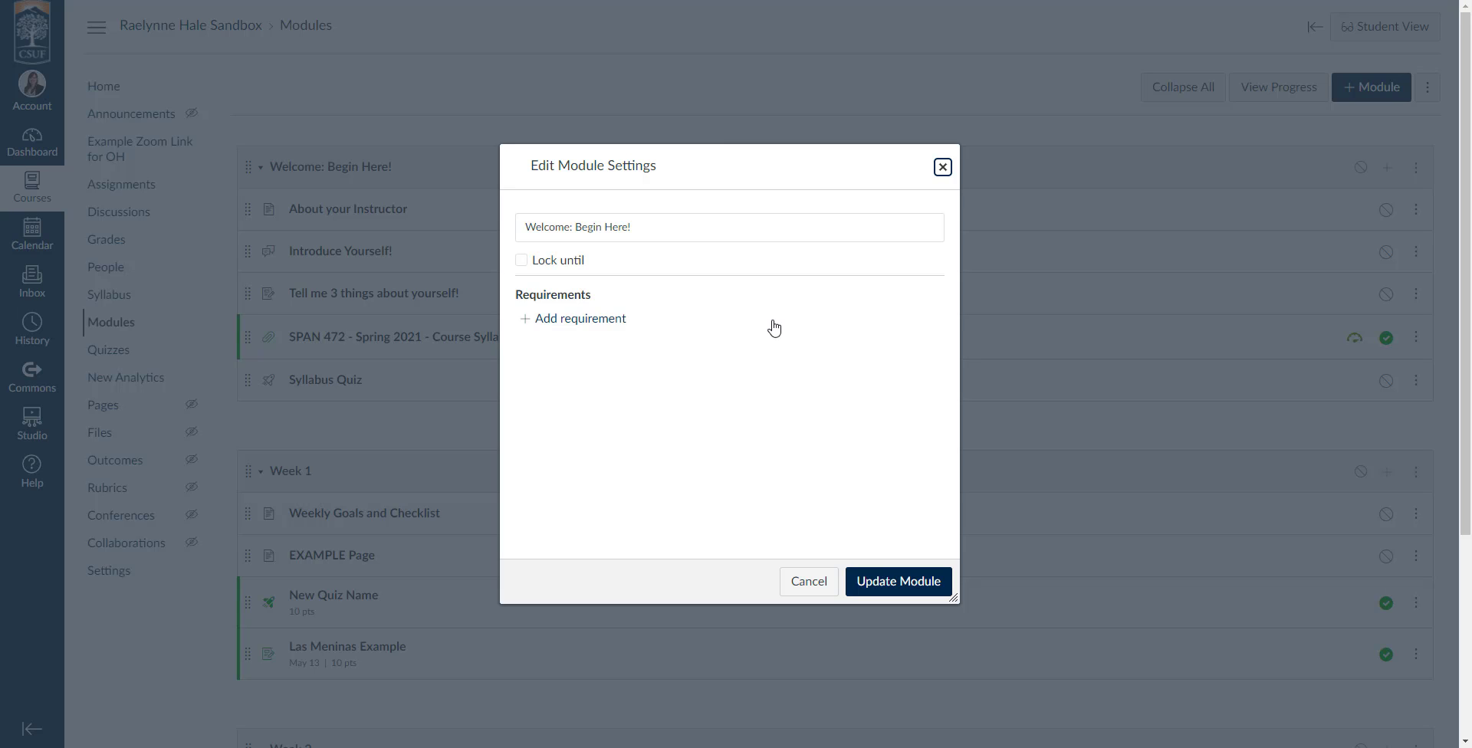
click(523, 260)
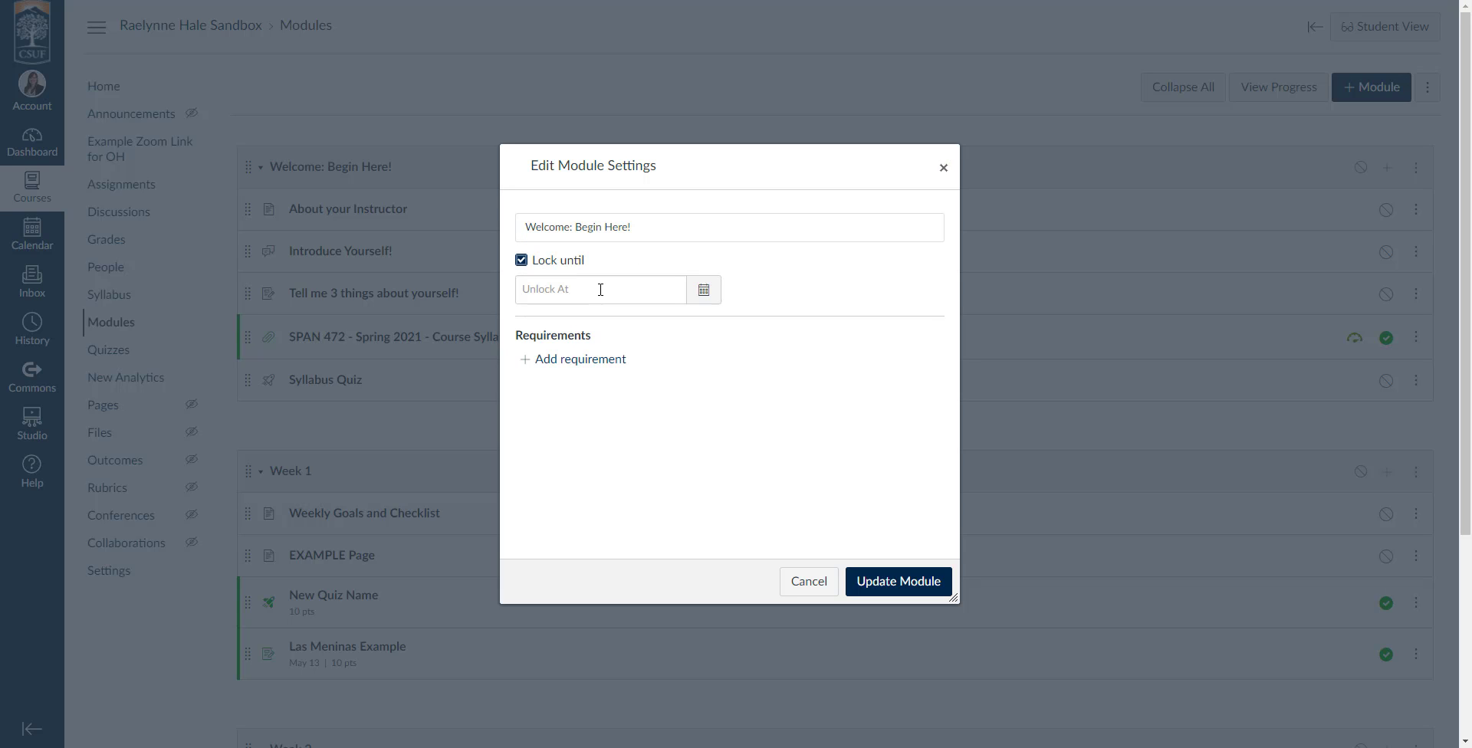
click(704, 291)
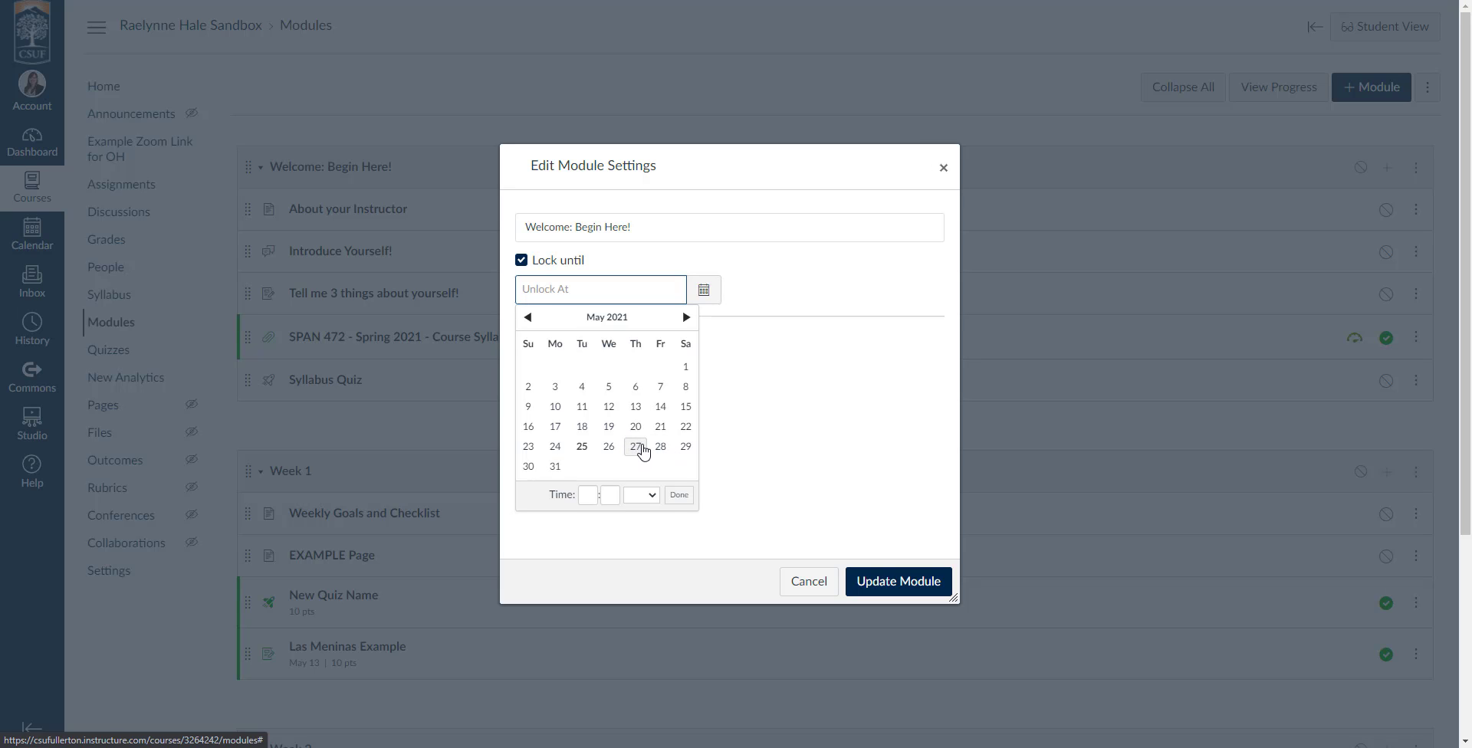
click(636, 448)
click(582, 447)
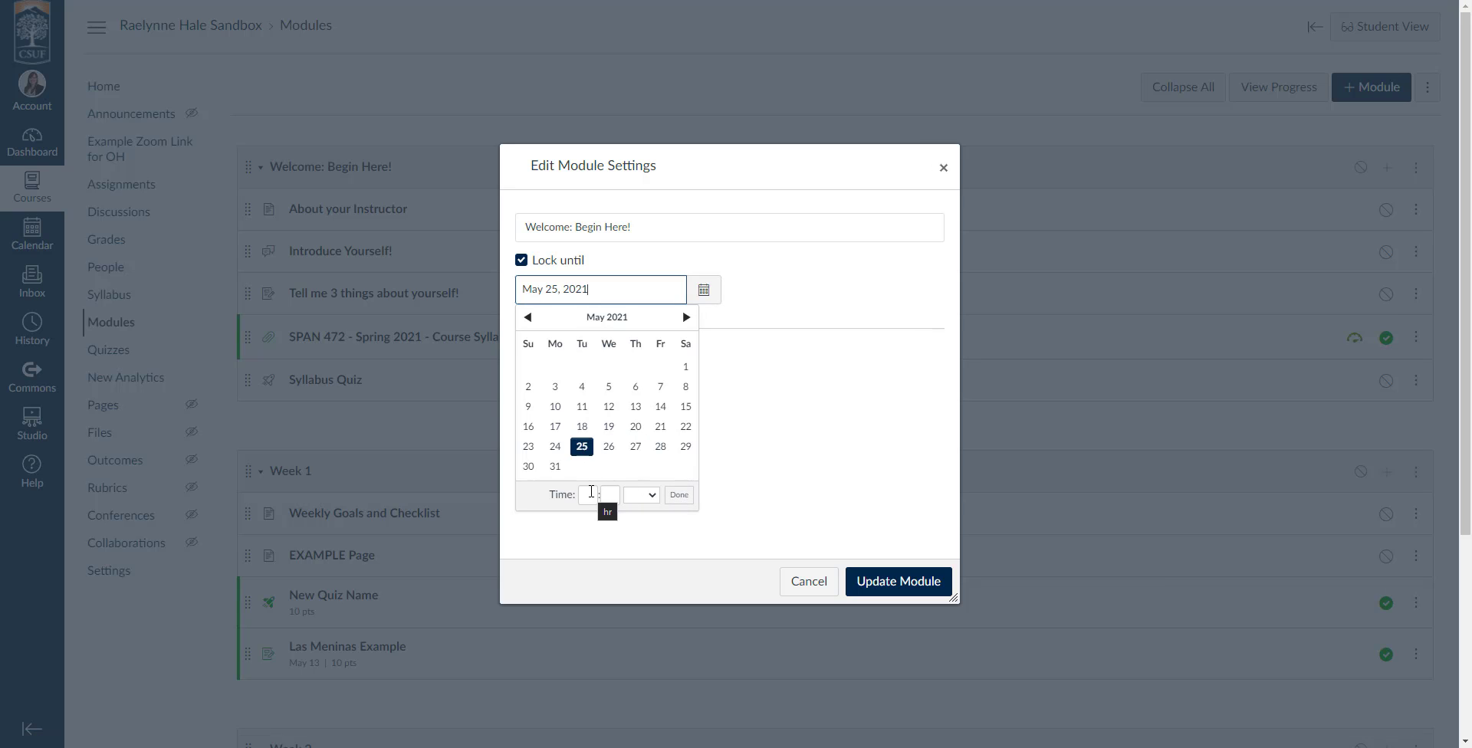
click(678, 494)
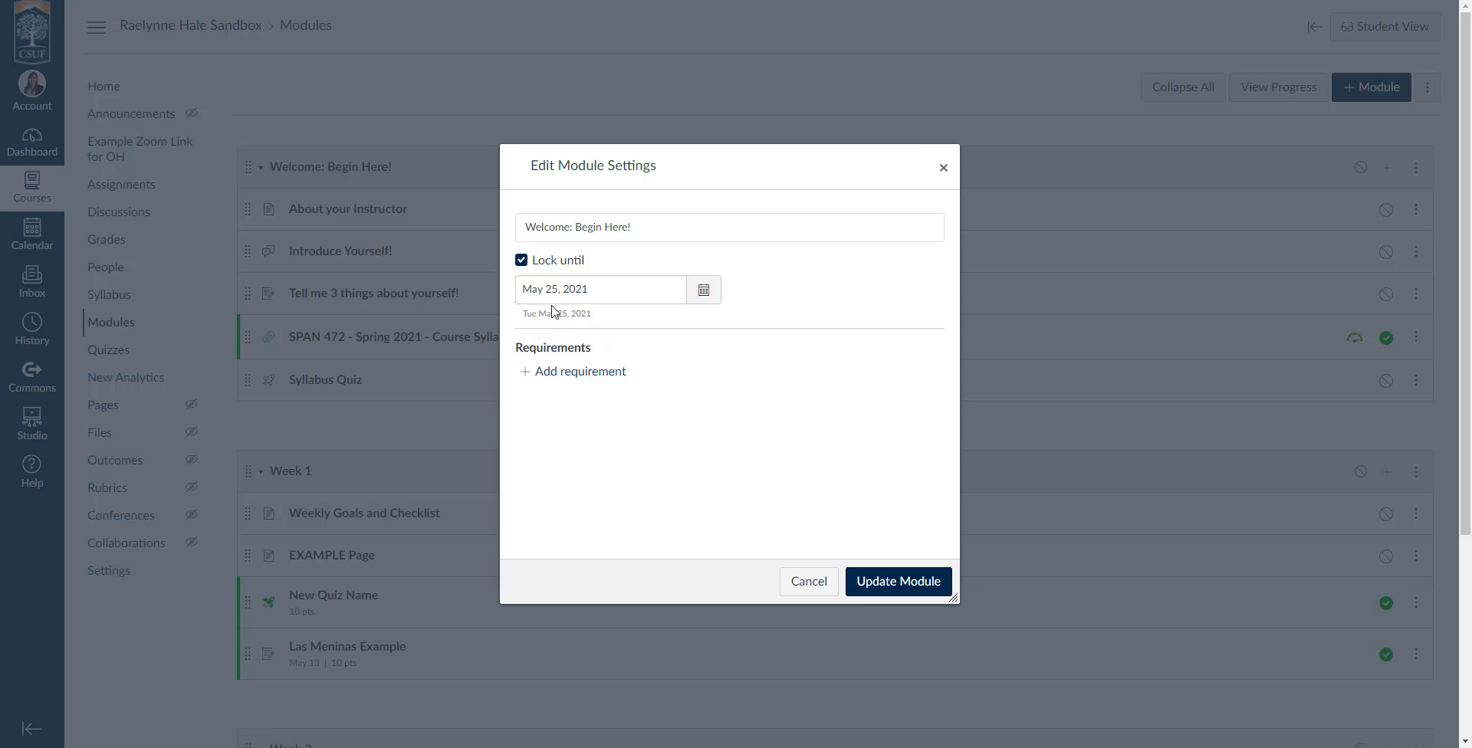
Set the unlock time for the May 25 lock date to 8:00 am.
click(704, 295)
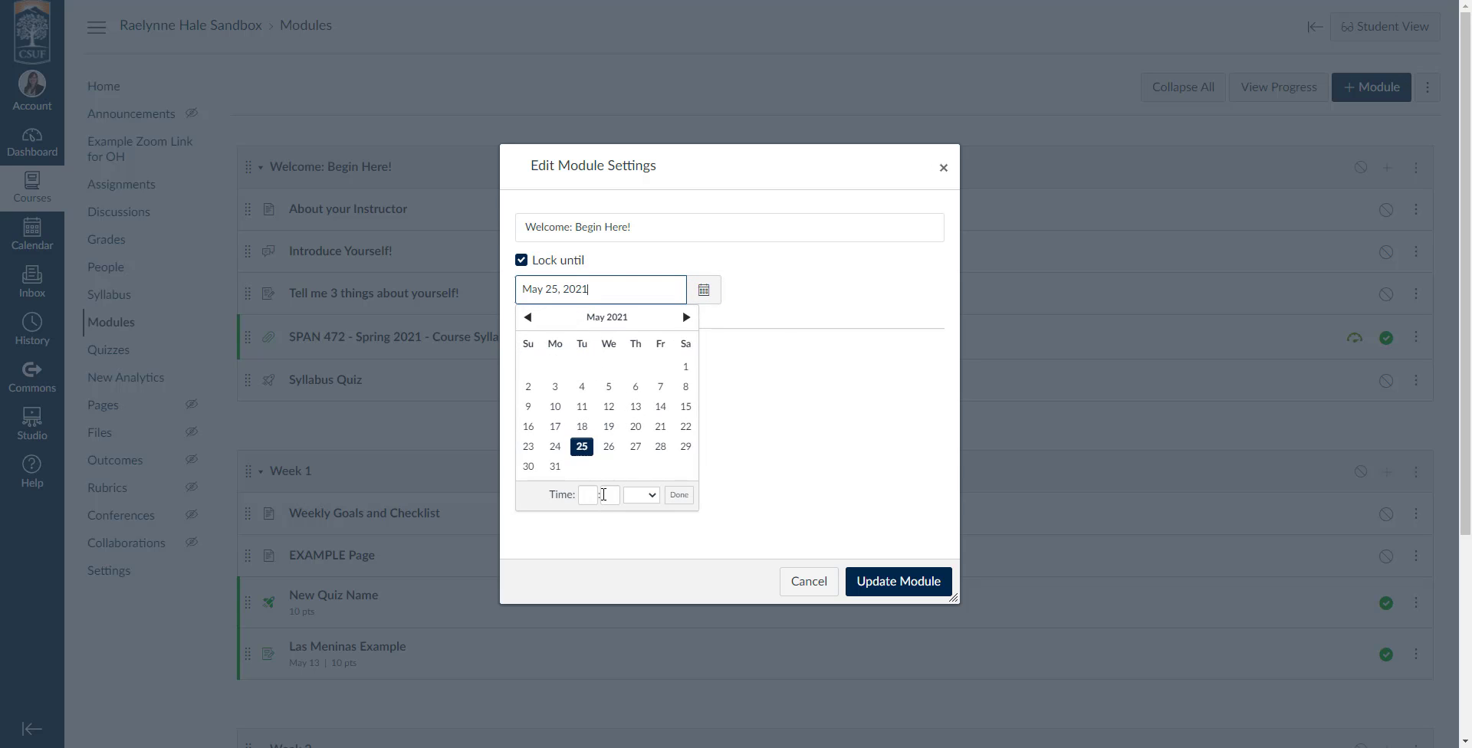
click(749, 442)
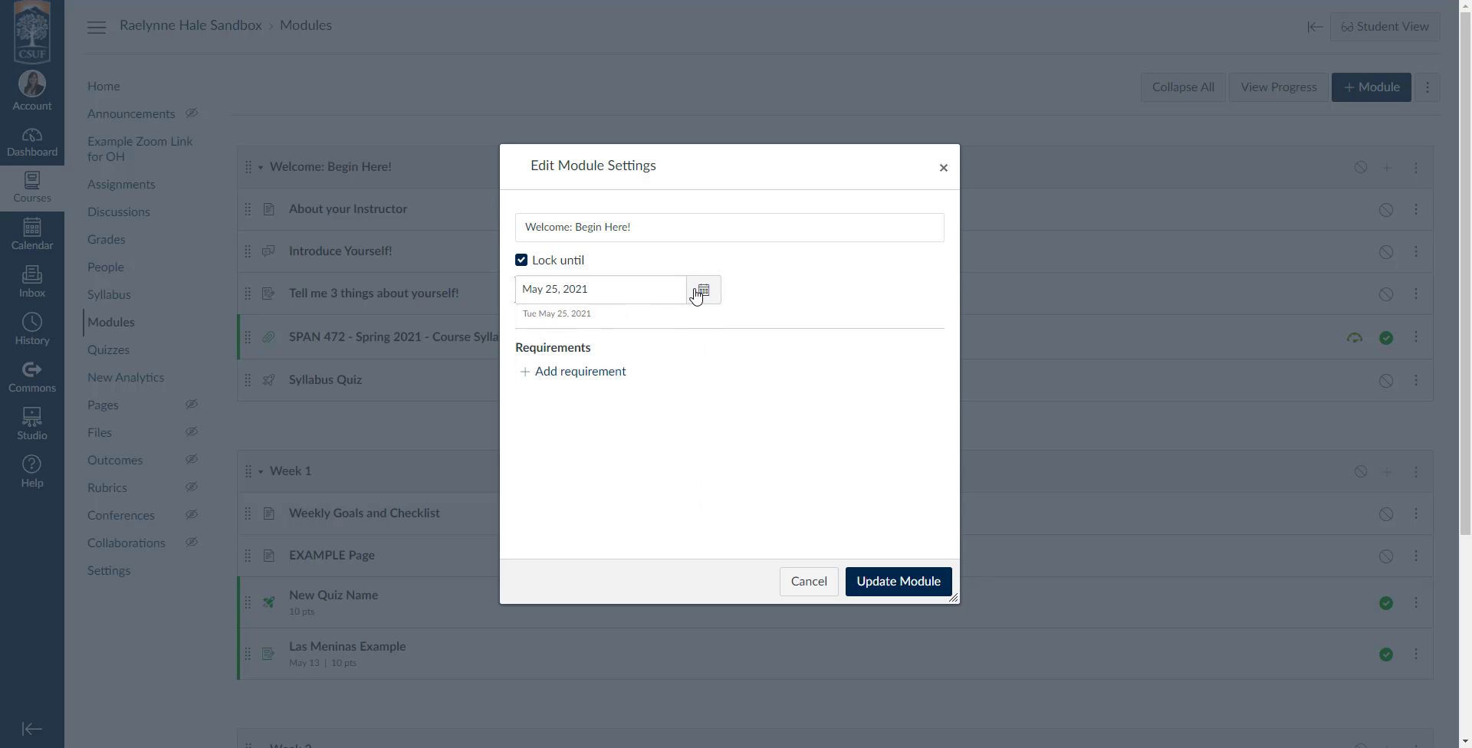
click(700, 291)
click(586, 495)
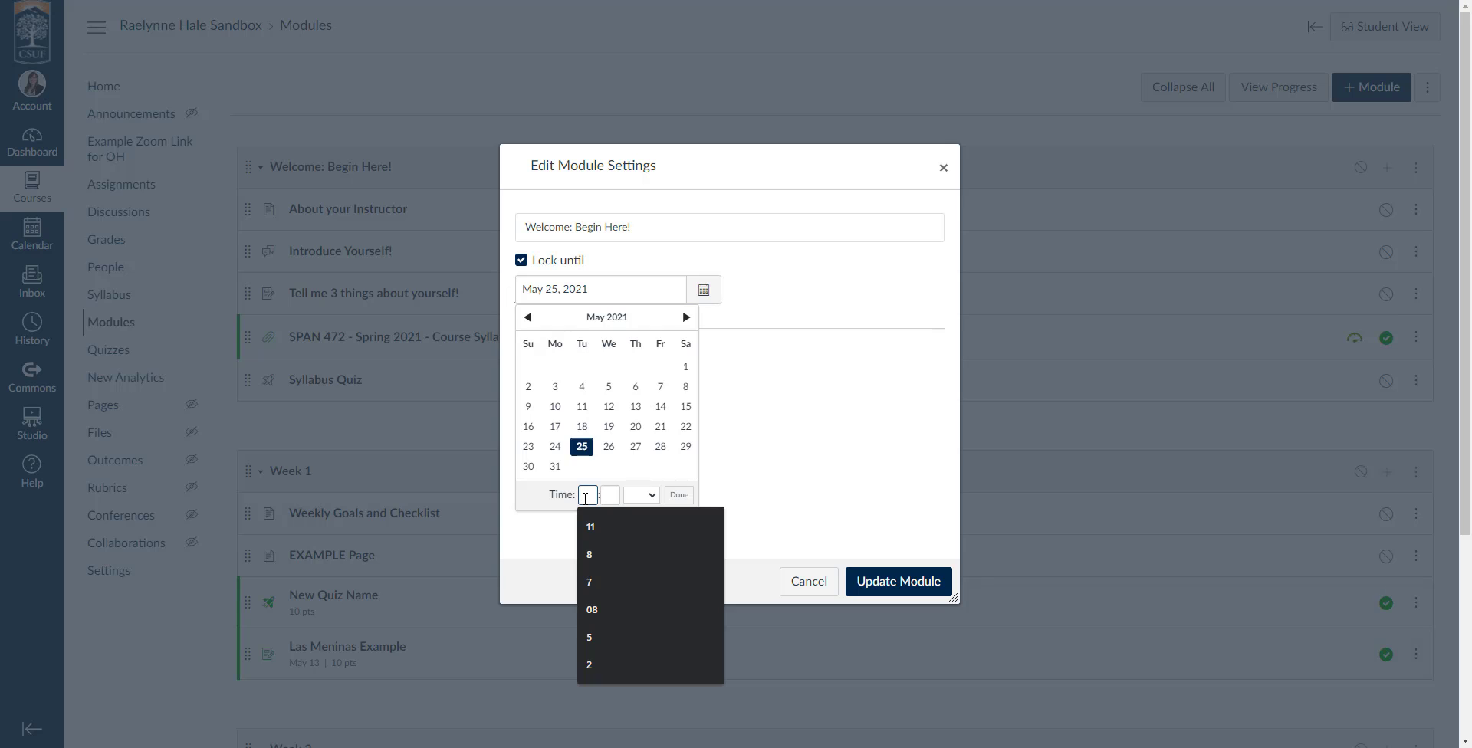
text(8)
click(616, 496)
text(00)
click(648, 497)
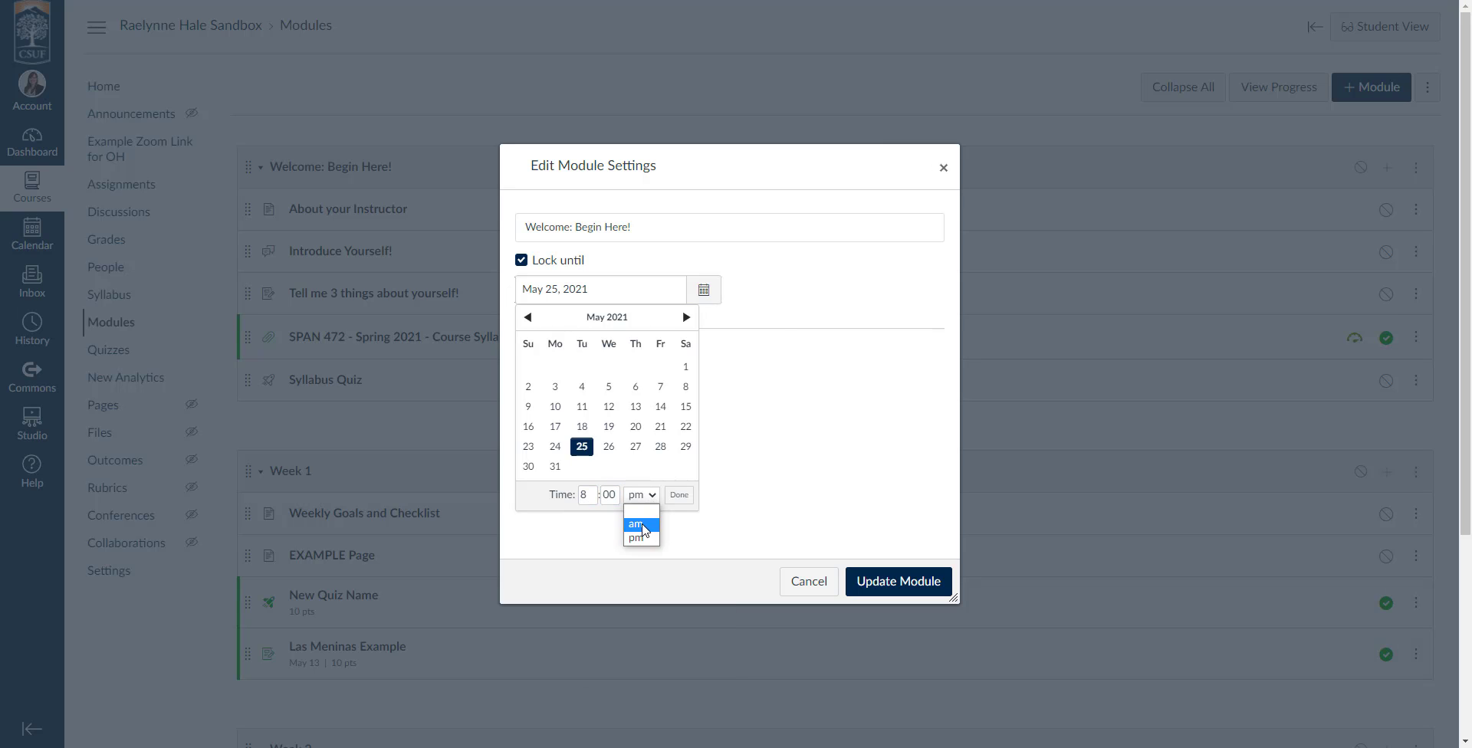
click(642, 525)
click(715, 484)
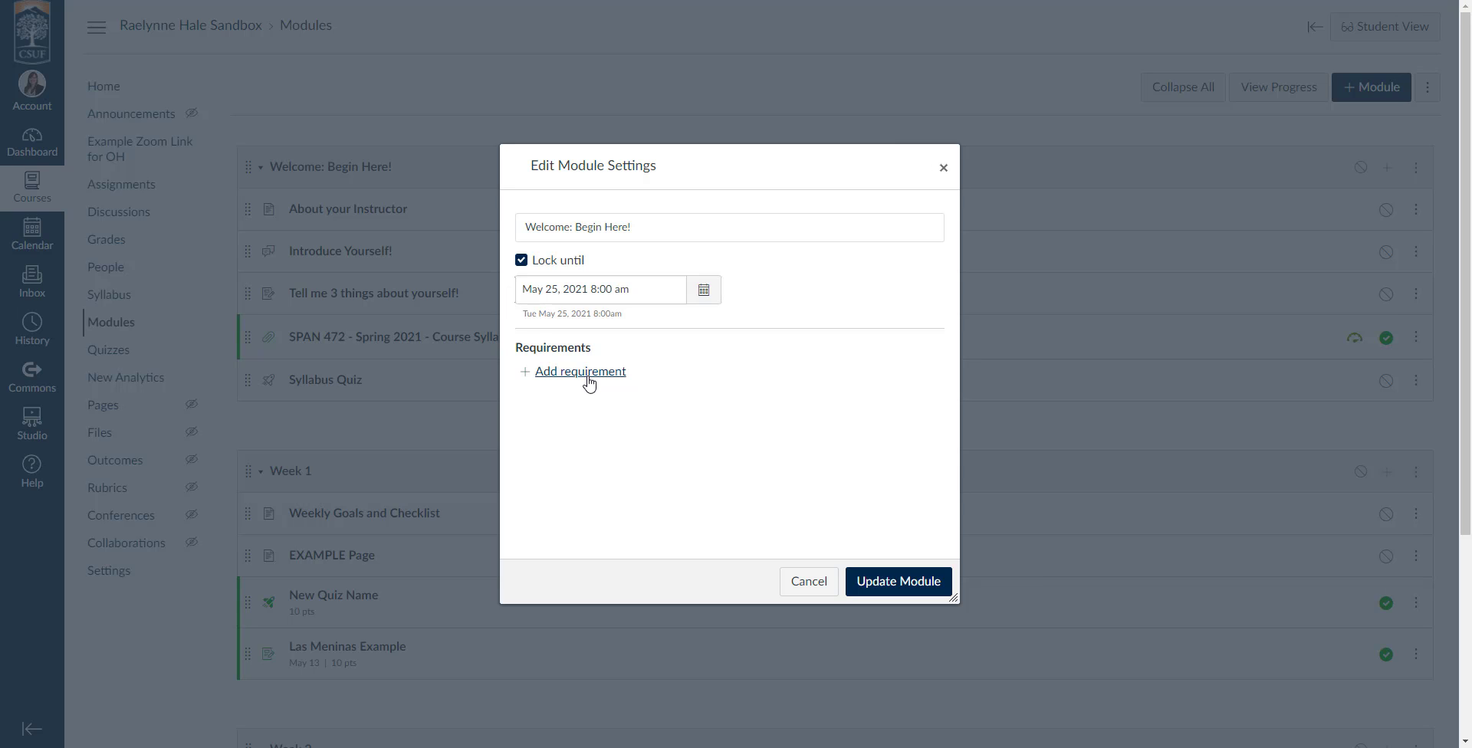
Add a requirement to view "About your Instructor", with students completing all requirements in sequential order.
click(581, 372)
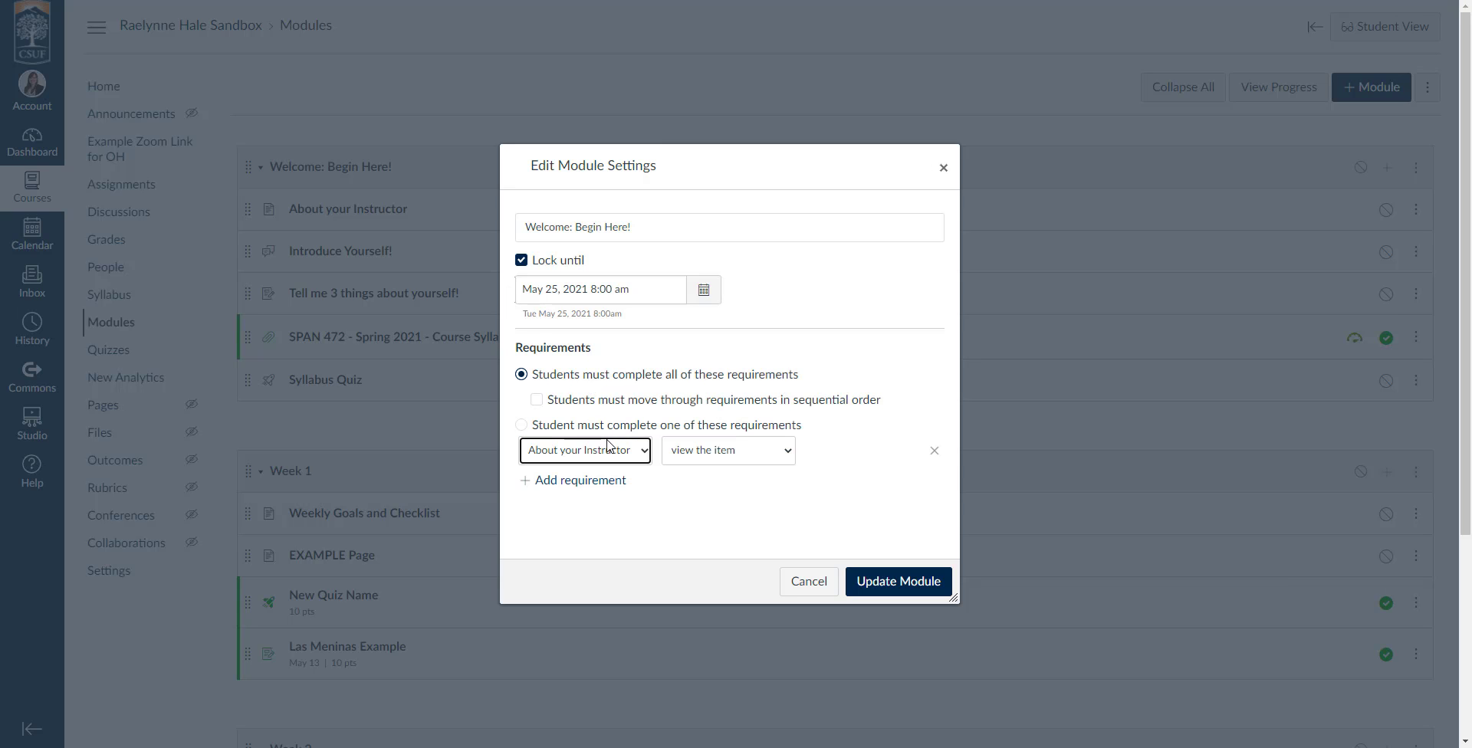
click(537, 376)
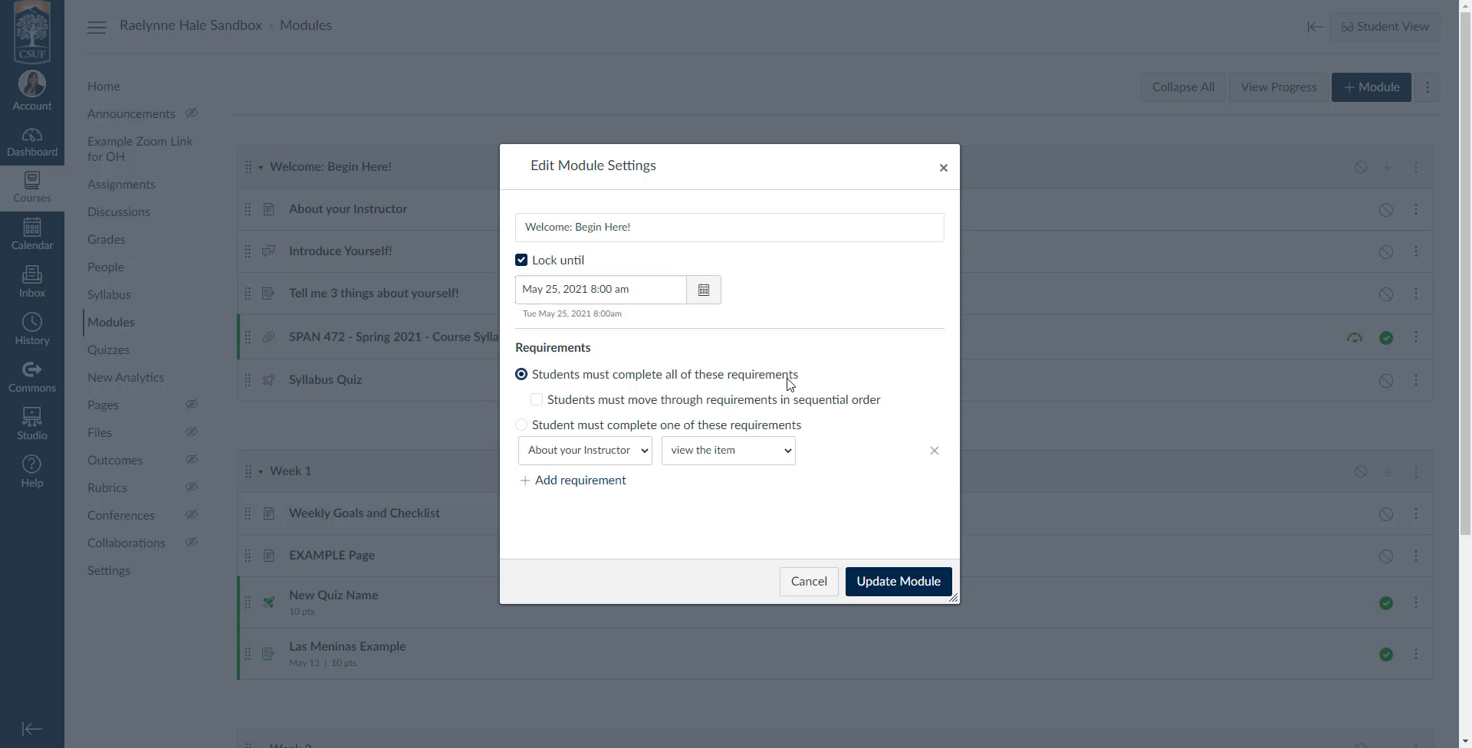
click(536, 400)
click(562, 429)
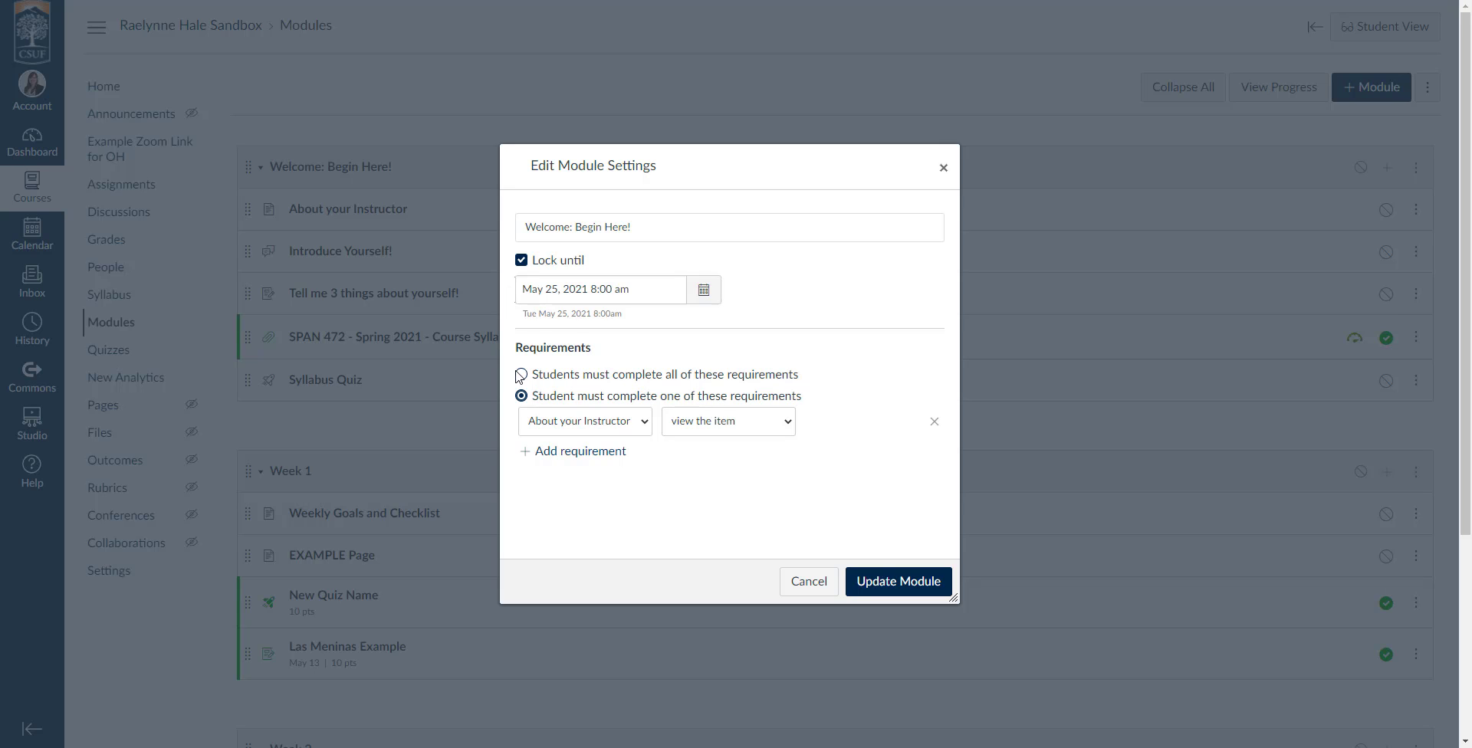
click(522, 377)
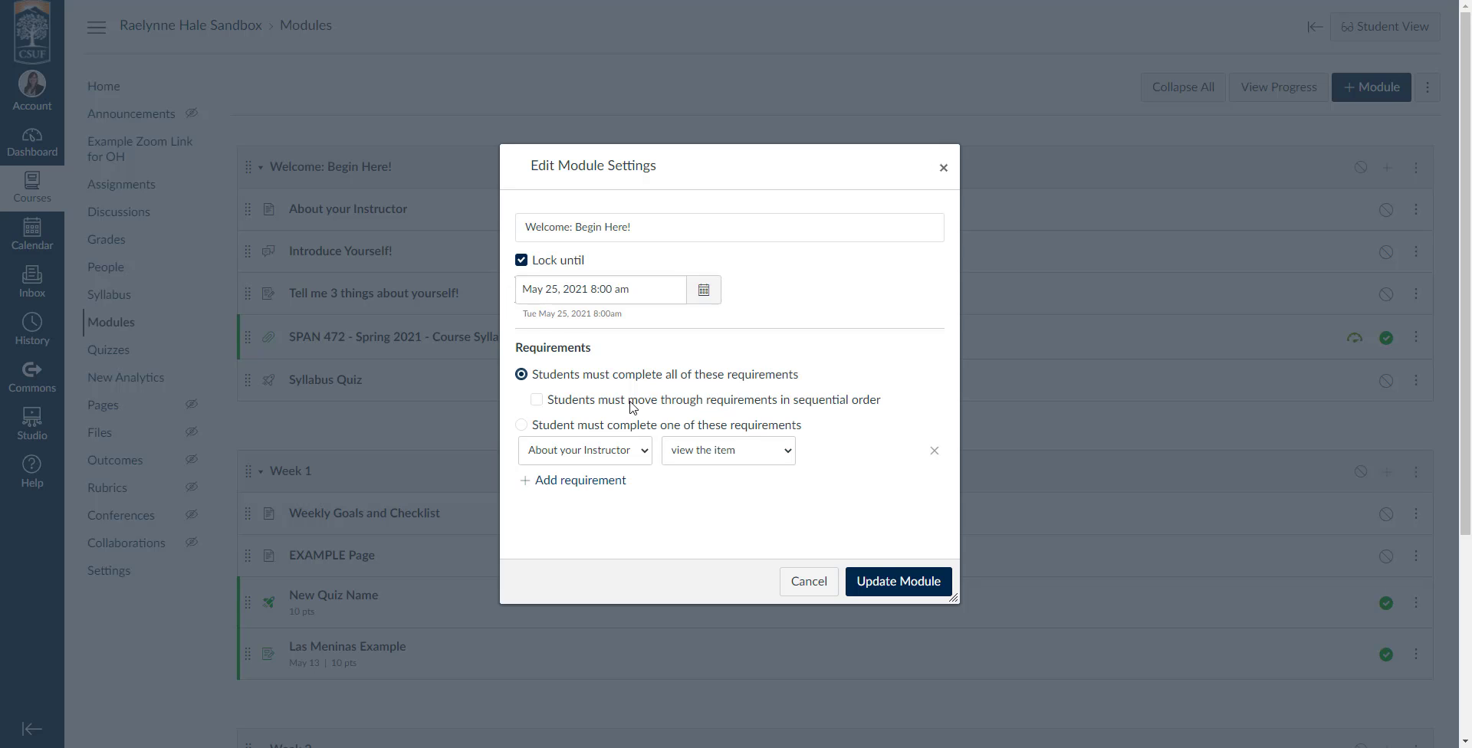
click(592, 405)
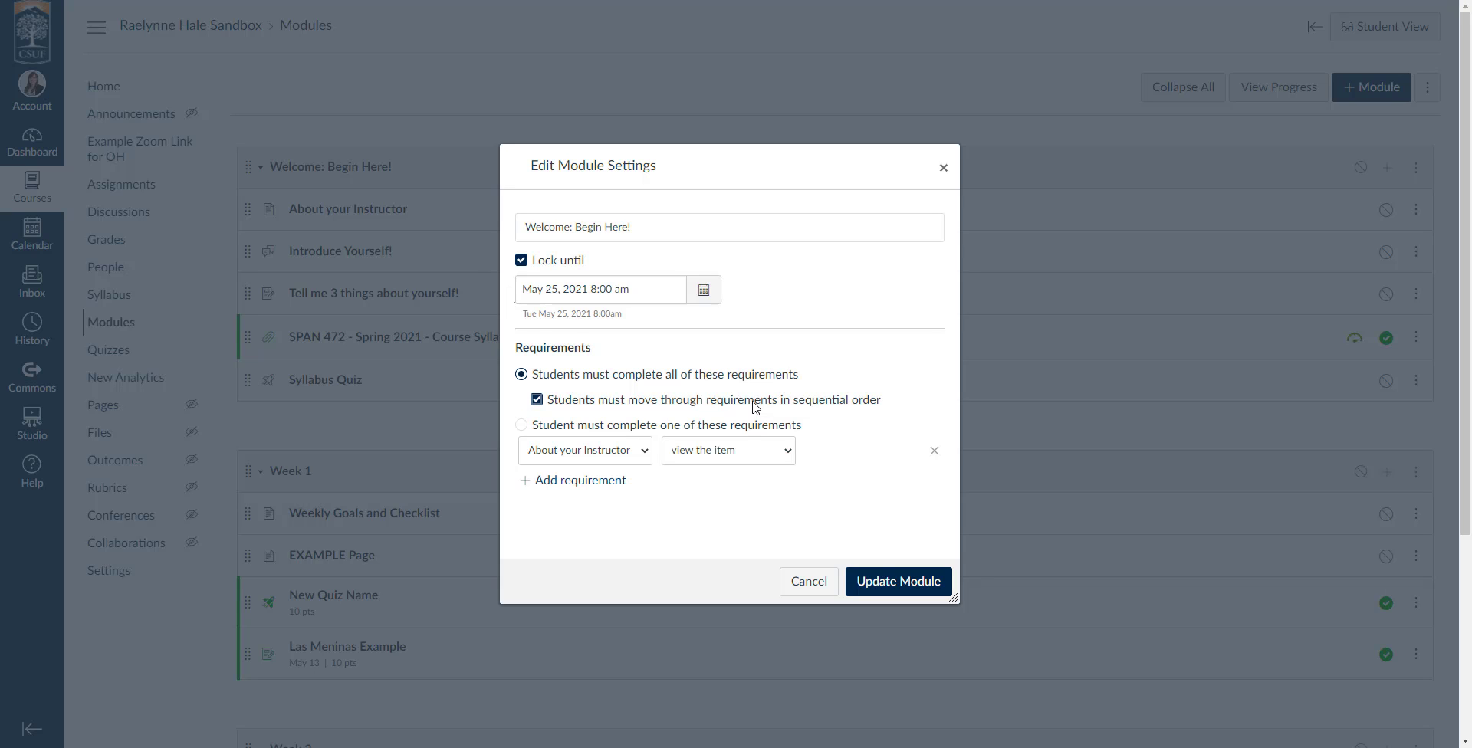
Add a second requirement that students contribute to the page for the "Introduce Yourself!" discussion.
click(610, 480)
click(606, 459)
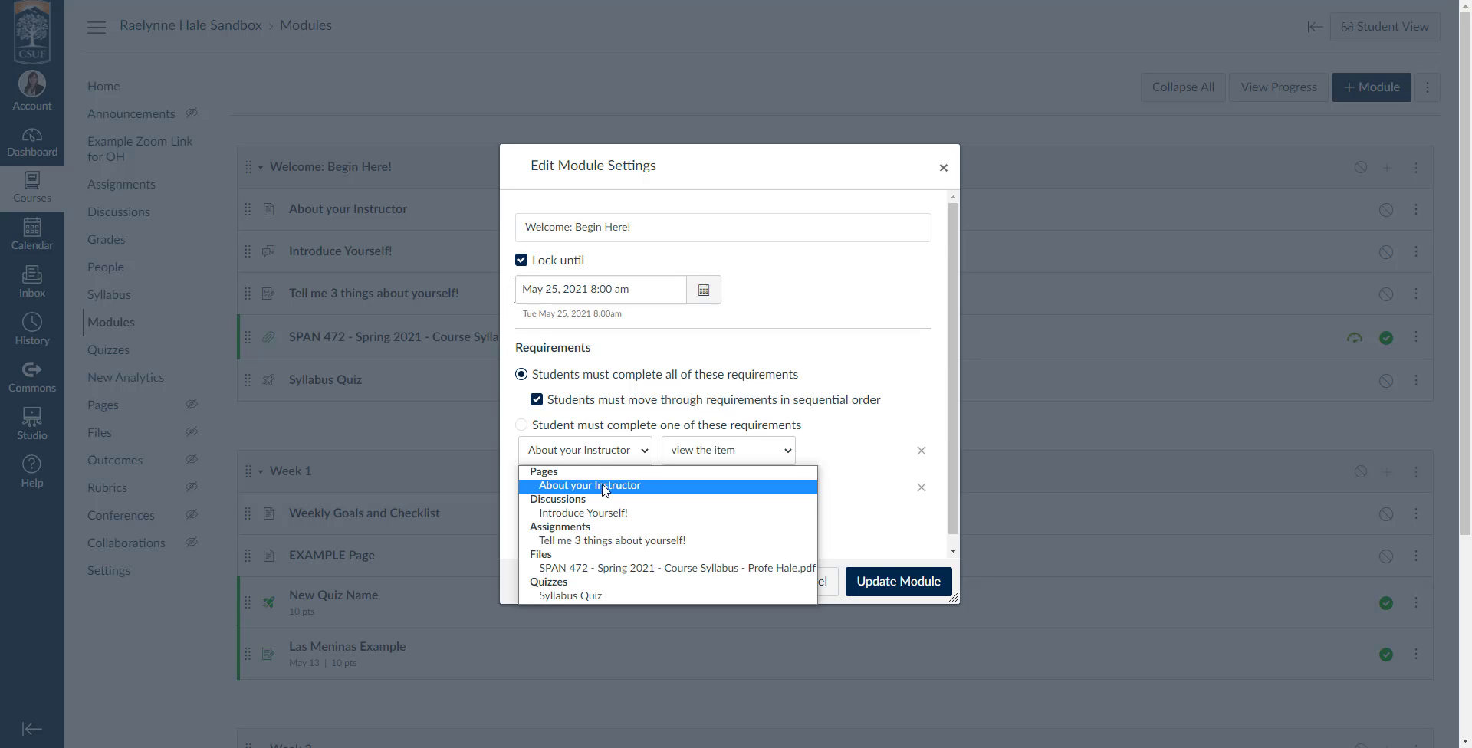
click(709, 456)
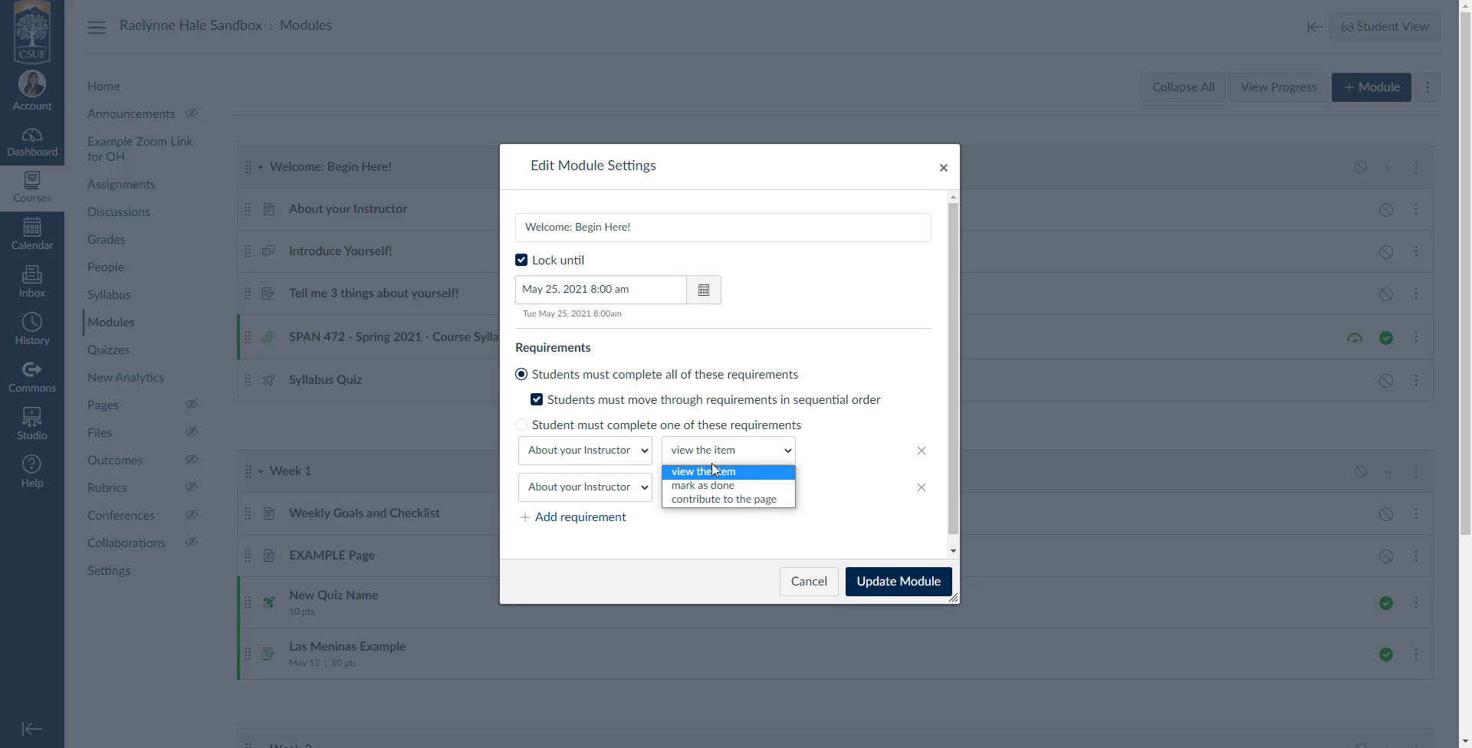
click(847, 462)
click(549, 497)
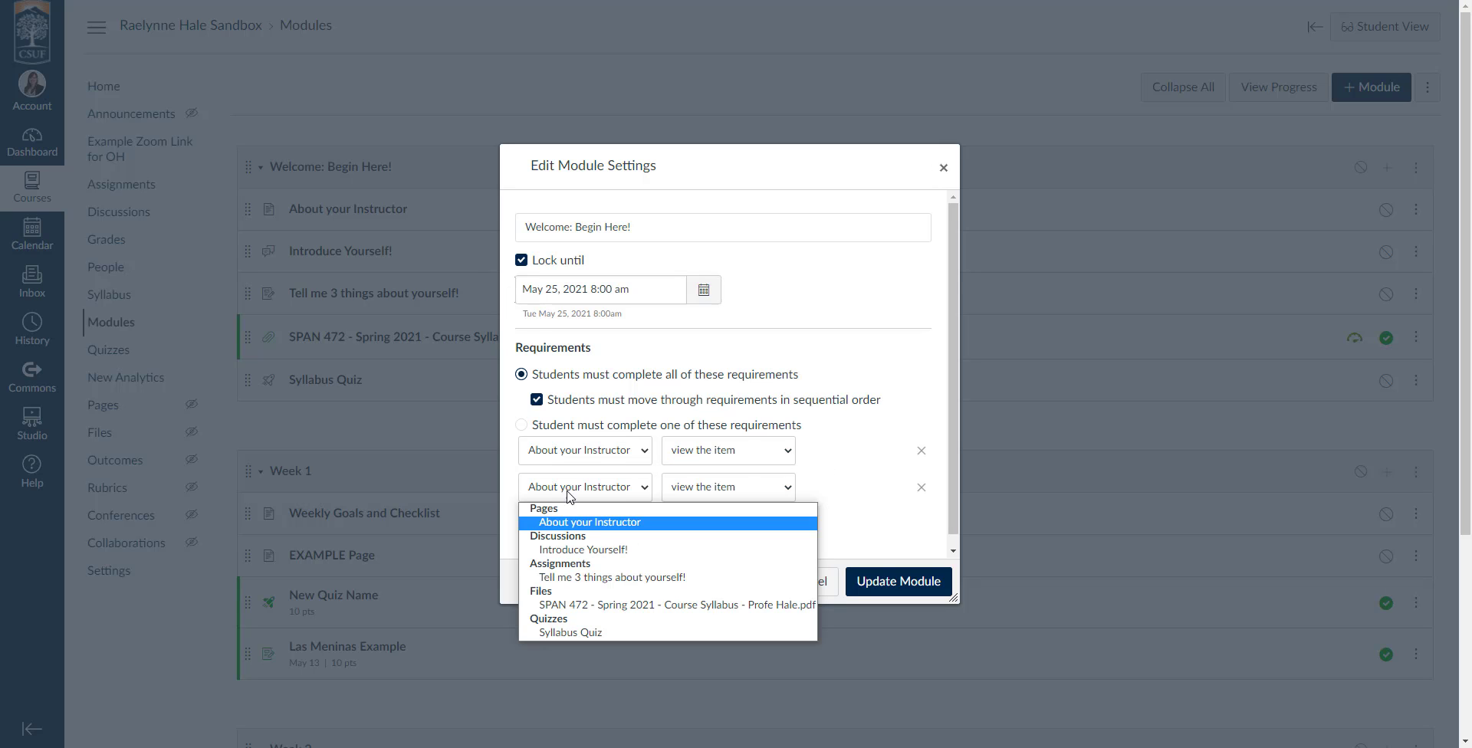
click(579, 550)
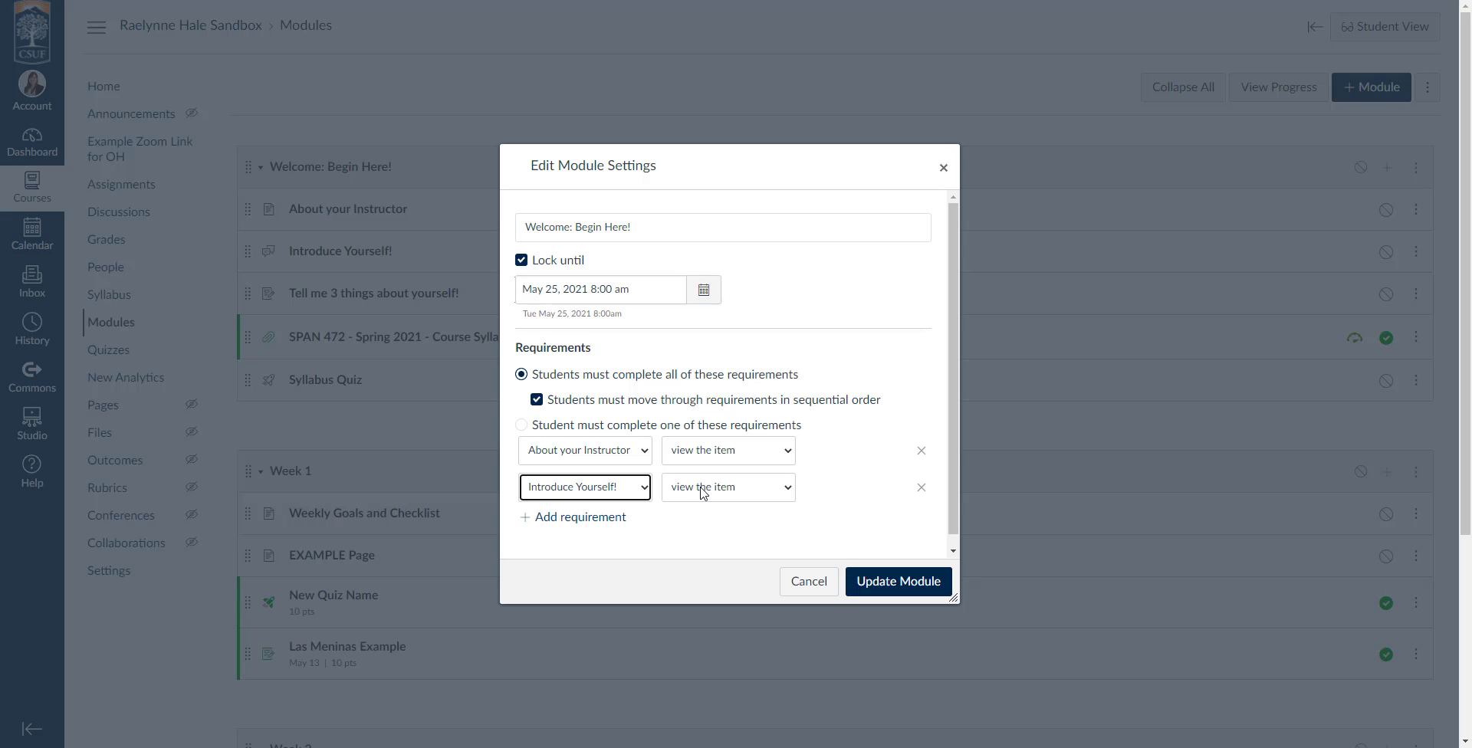
click(702, 488)
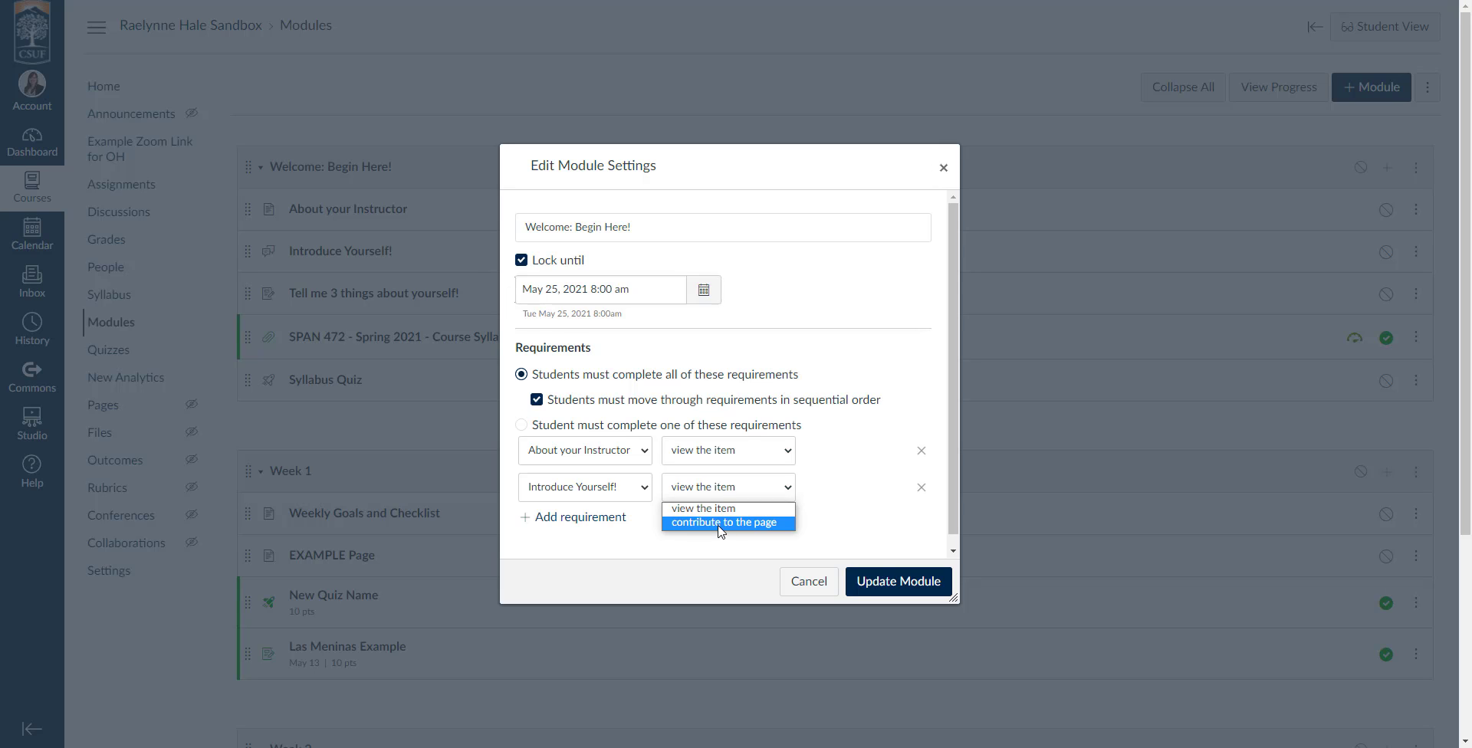
click(719, 523)
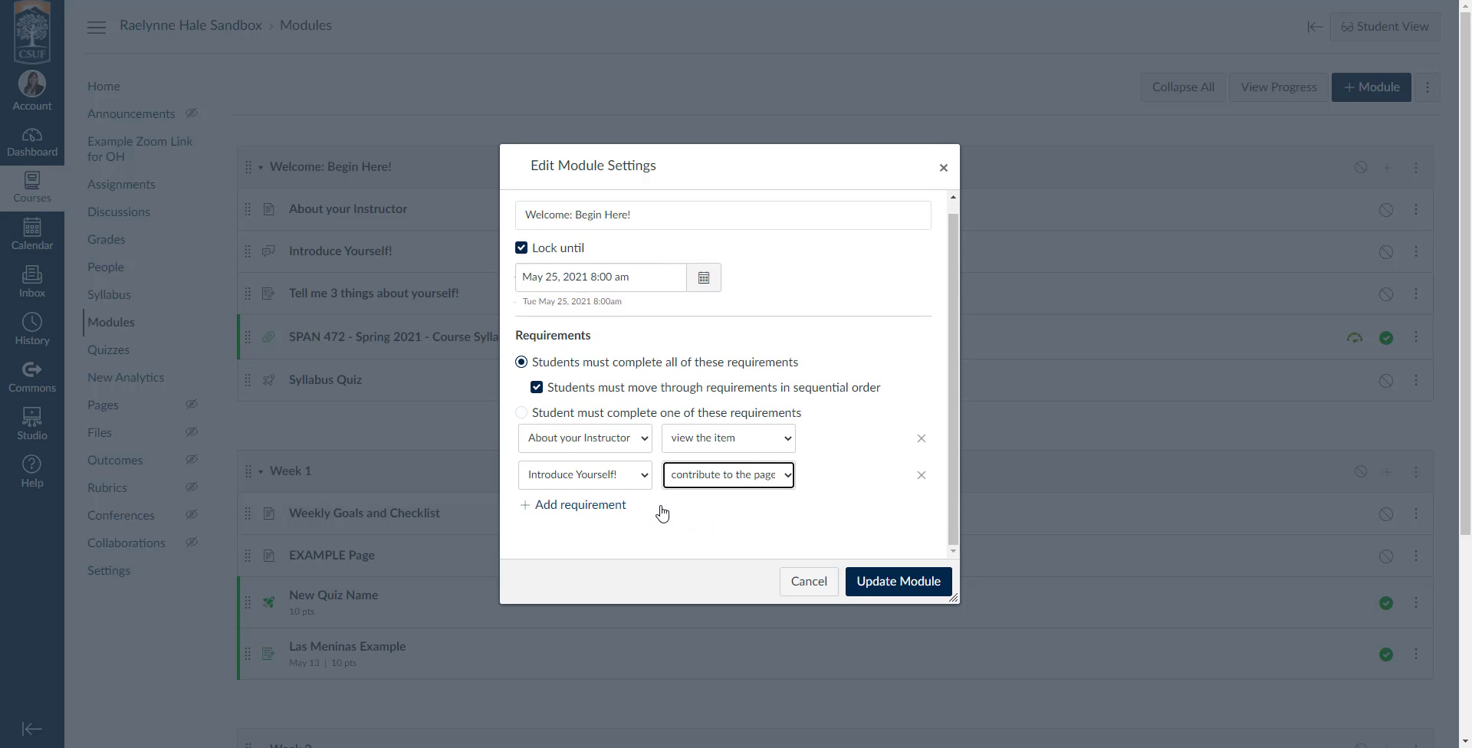
Add a third requirement that students submit the assignment "Tell me 3 things about yourself!".
scroll(664, 510, down, 1)
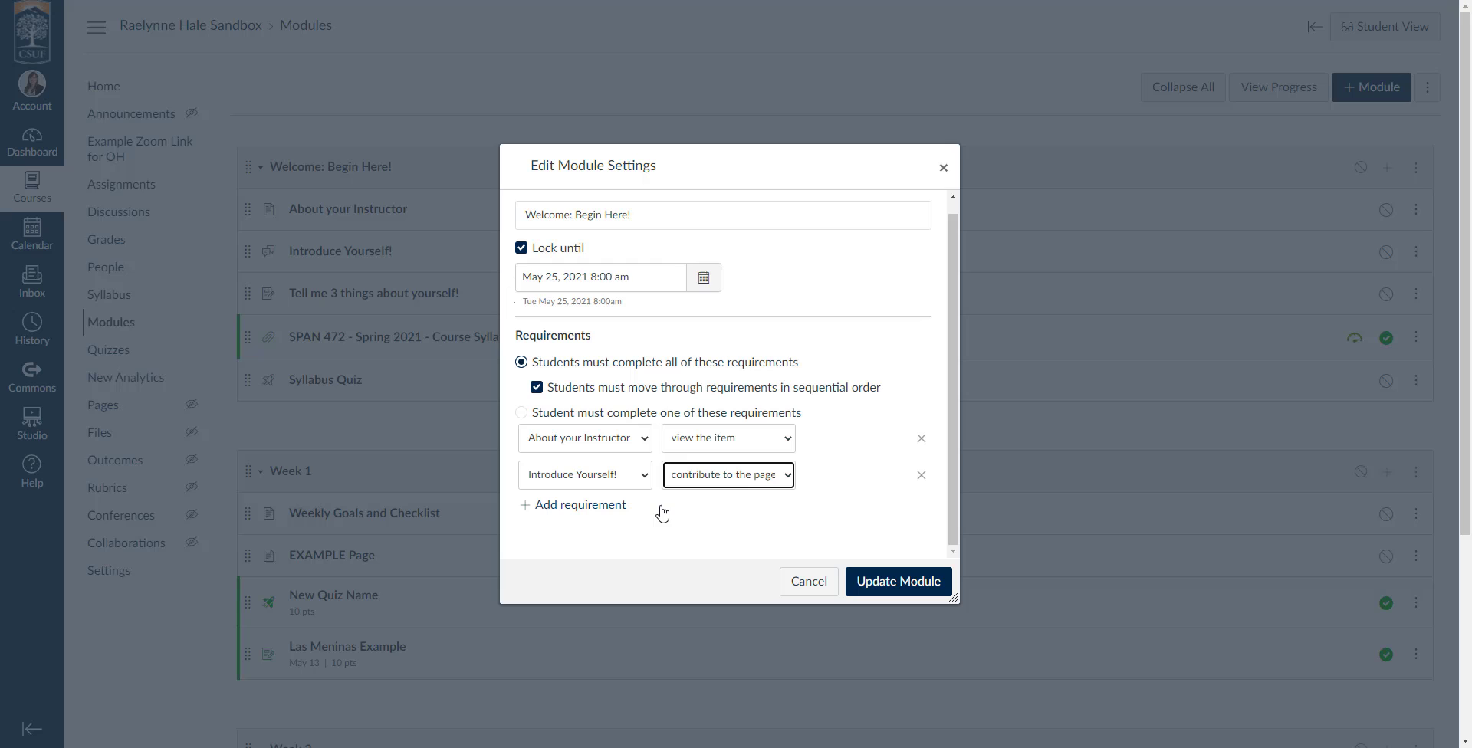
click(609, 506)
click(608, 519)
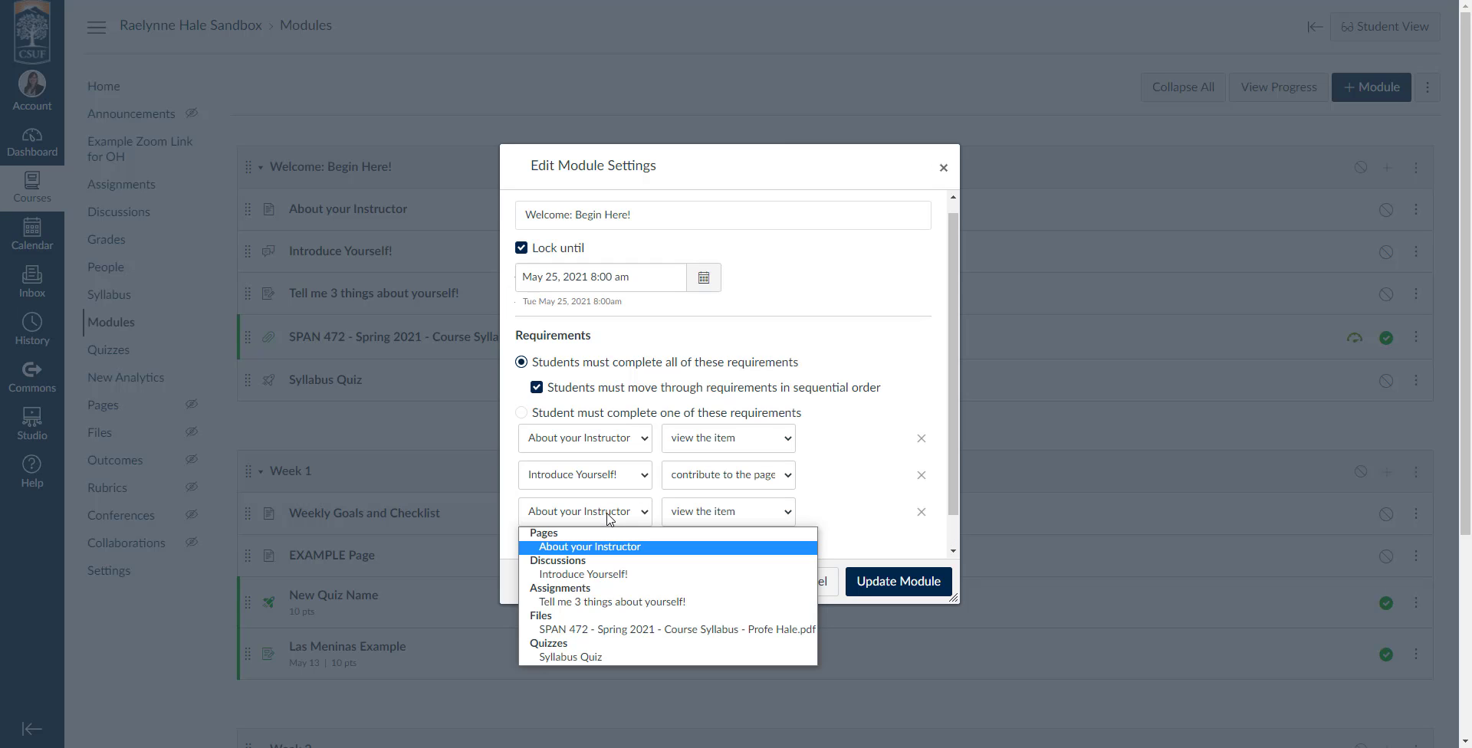
click(647, 604)
click(713, 516)
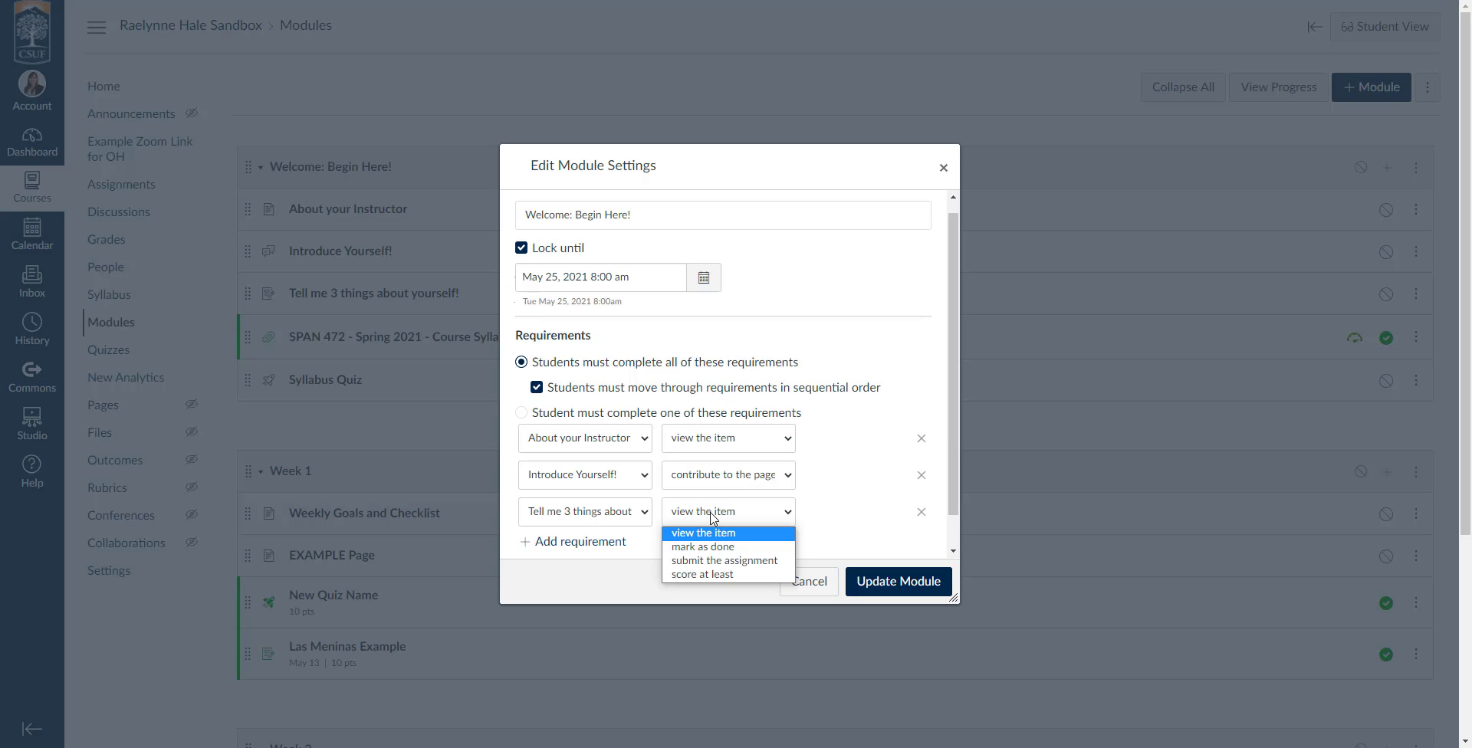
click(729, 566)
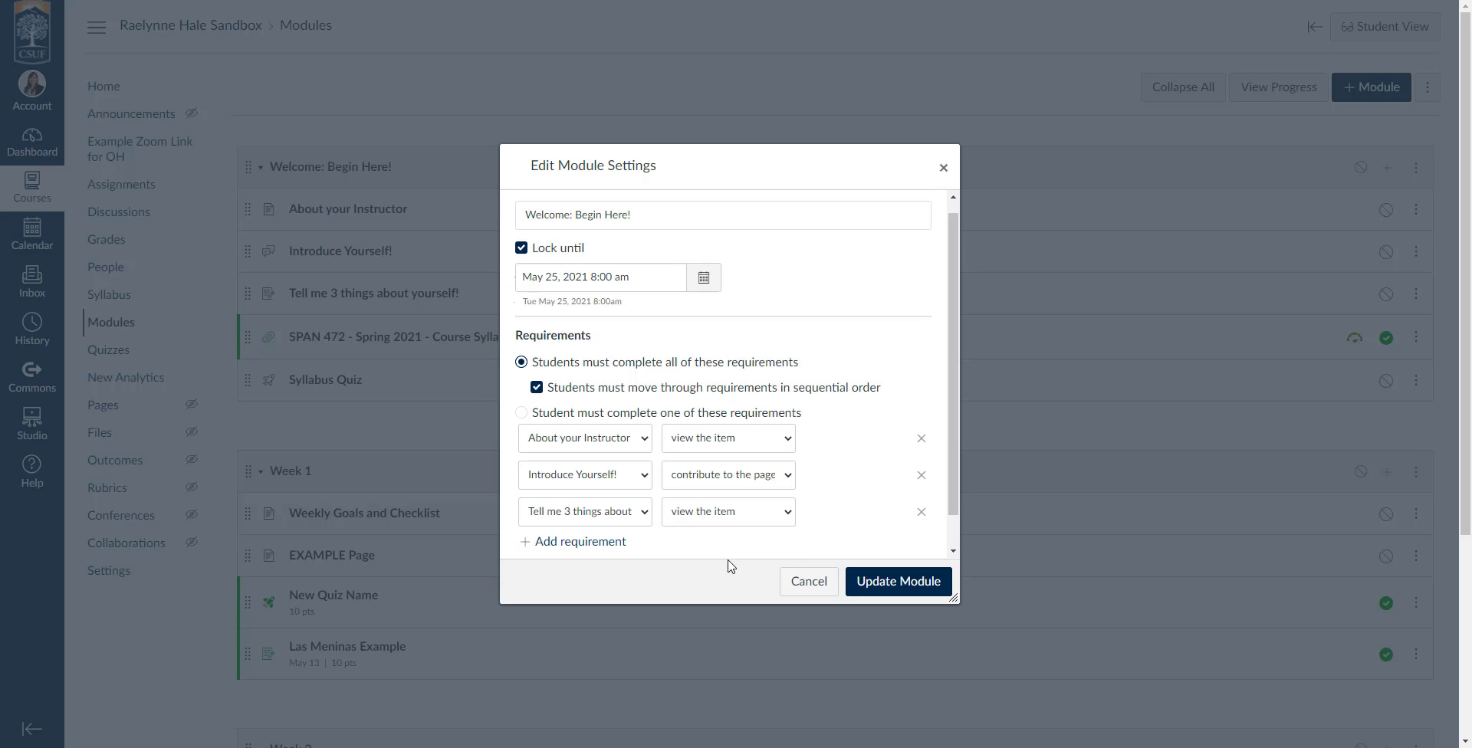
Add a fourth requirement that students view the SPAN 472 course syllabus PDF.
scroll(737, 460, down, 1)
click(713, 404)
click(845, 394)
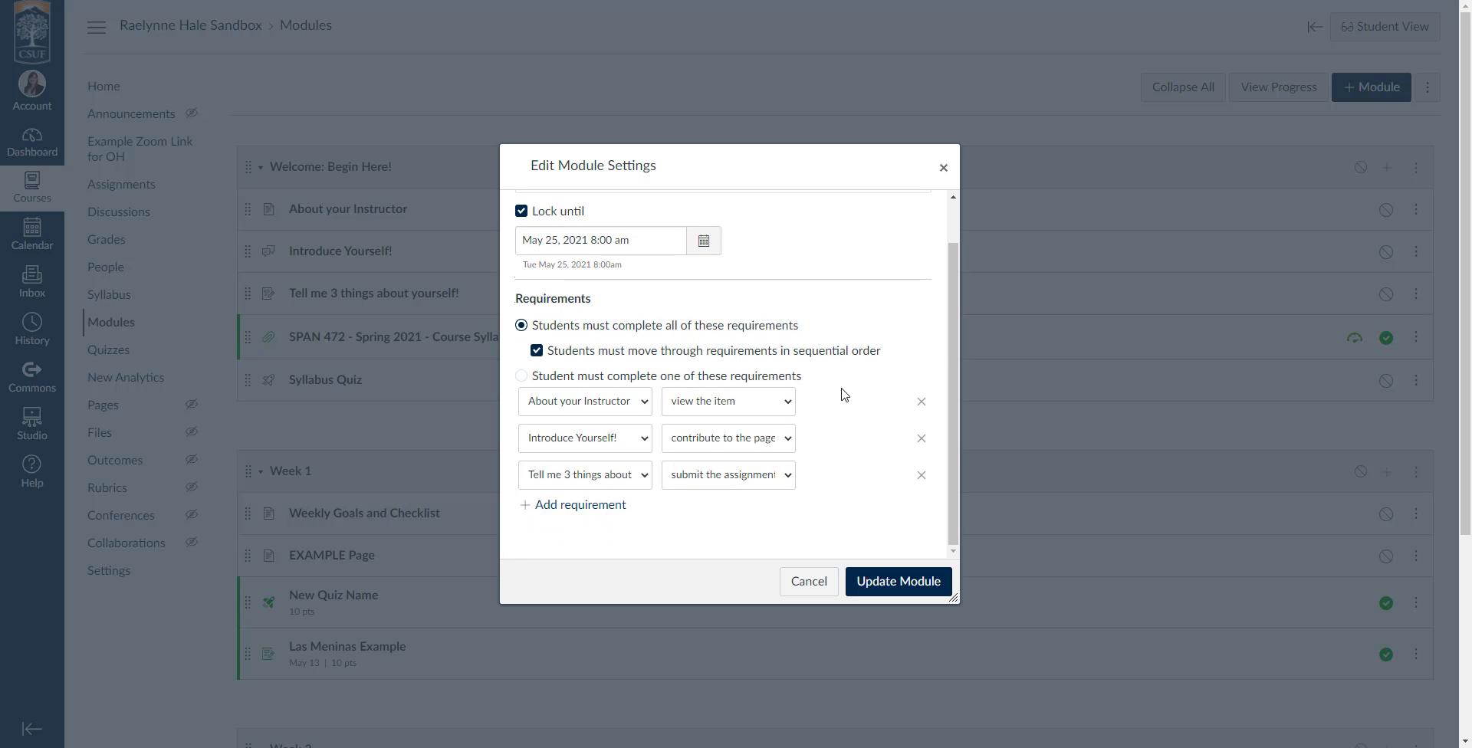
click(743, 444)
click(848, 430)
click(588, 507)
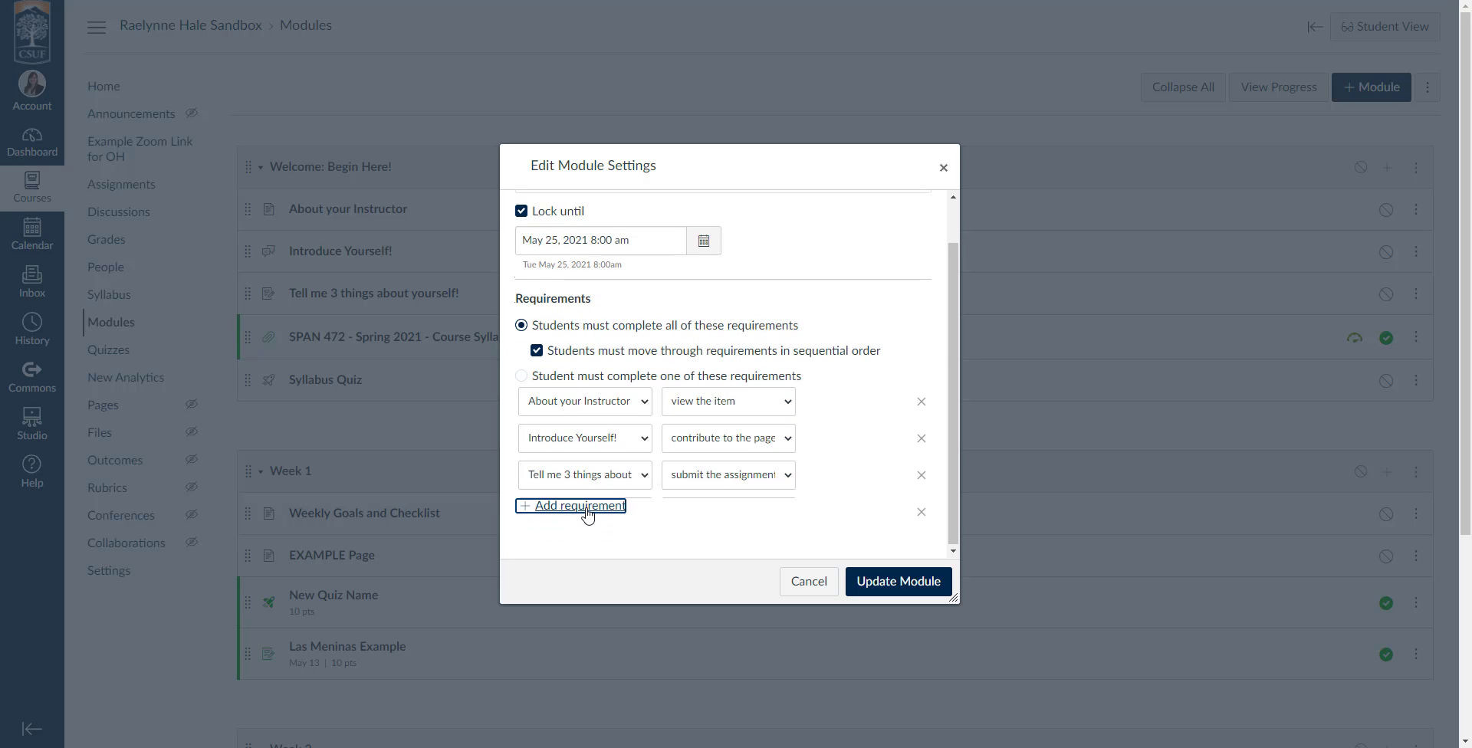
click(585, 512)
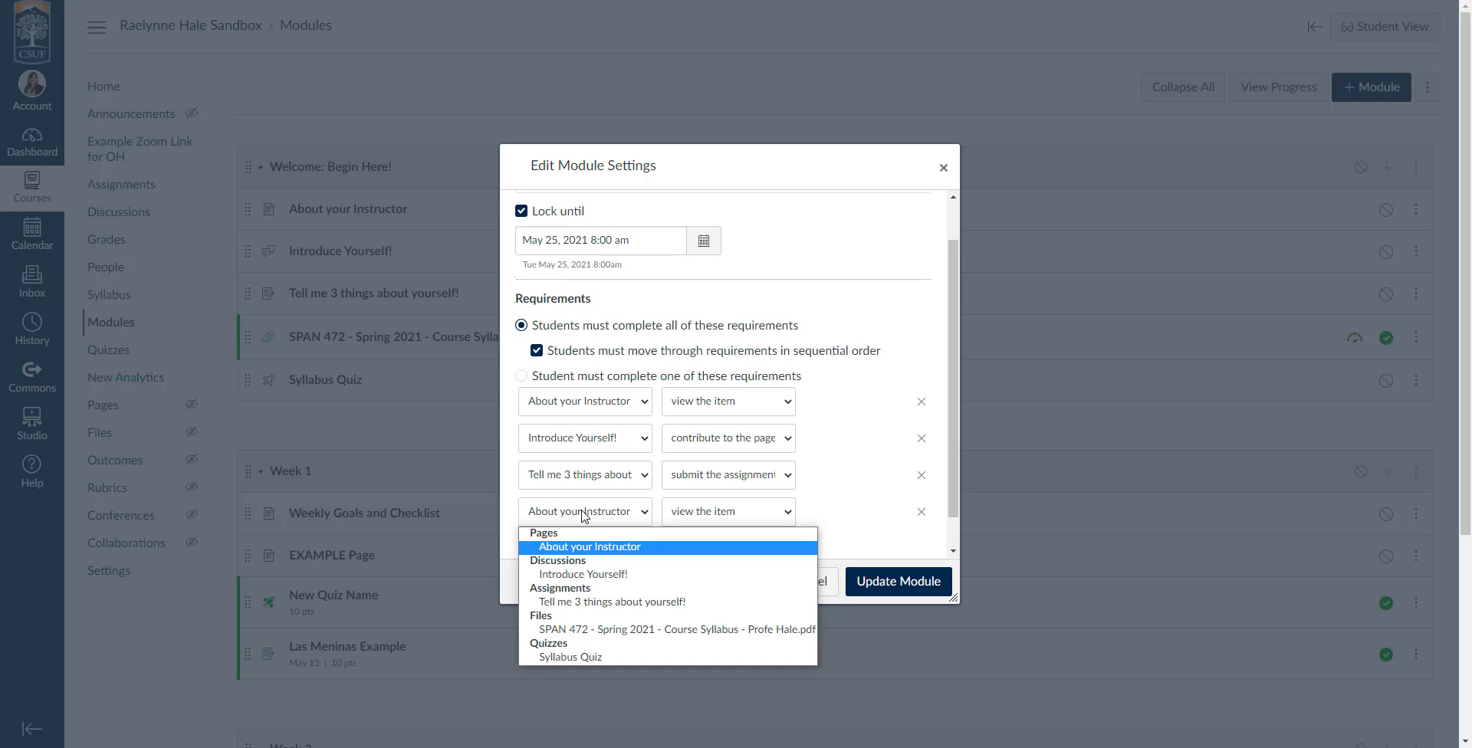
click(613, 629)
click(717, 515)
click(840, 509)
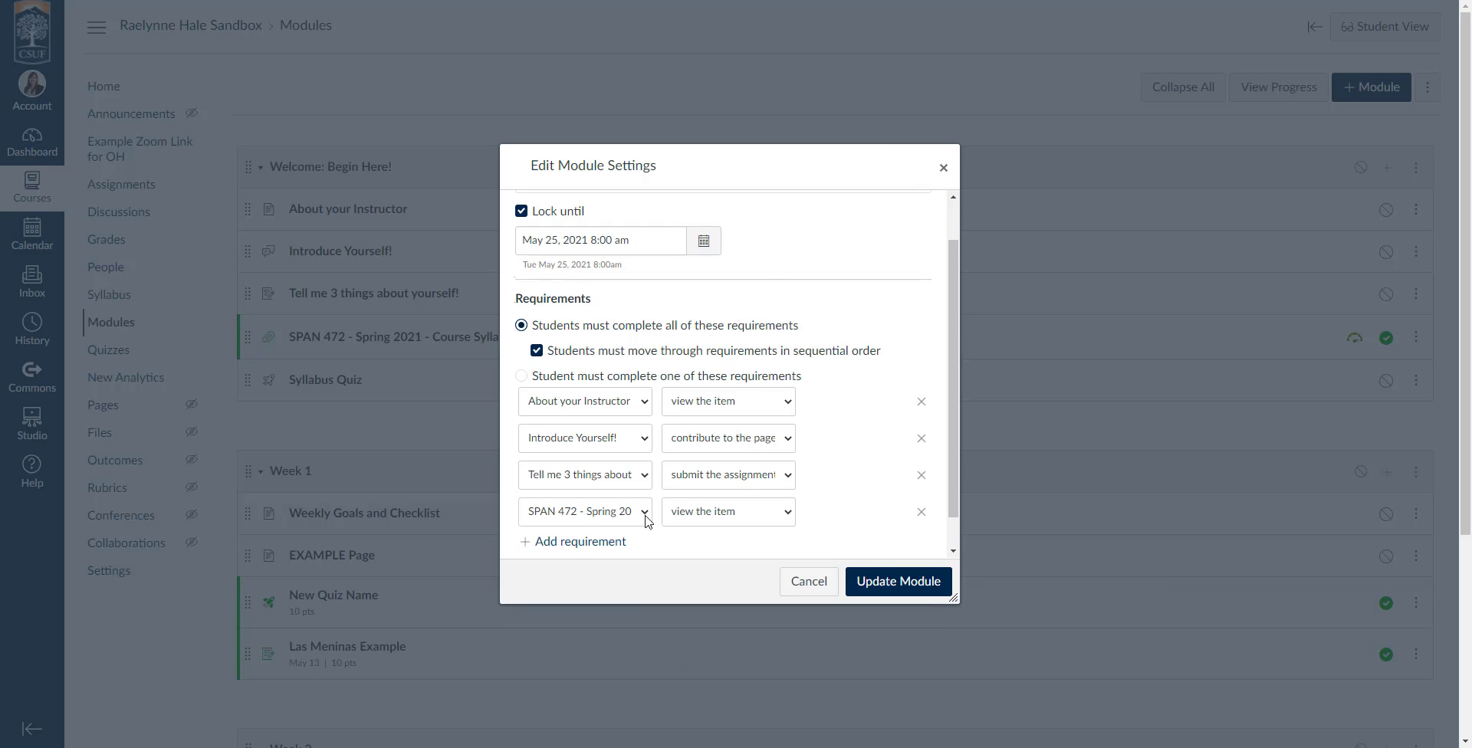
Add a fifth requirement that students score at least 9 on the Syllabus Quiz.
click(581, 541)
click(625, 548)
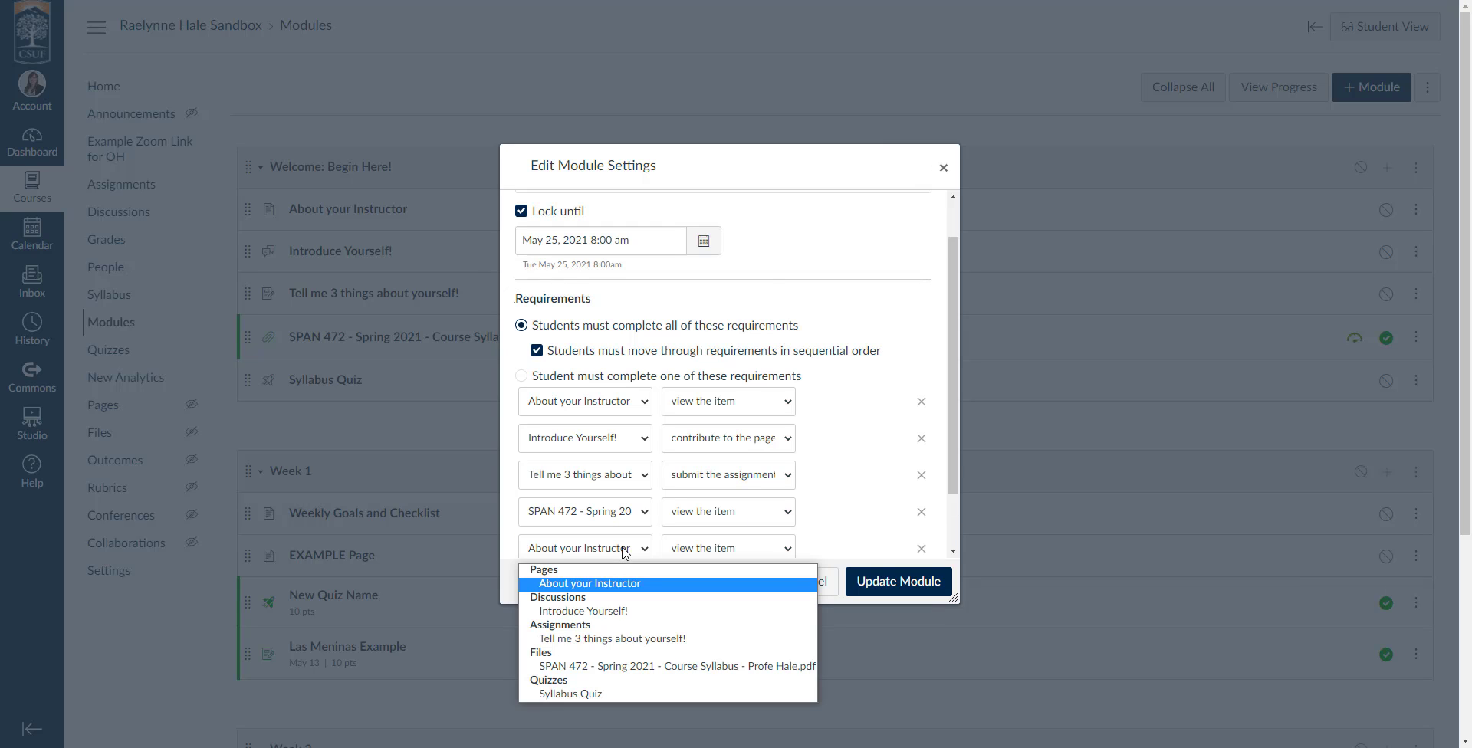
click(685, 695)
click(725, 546)
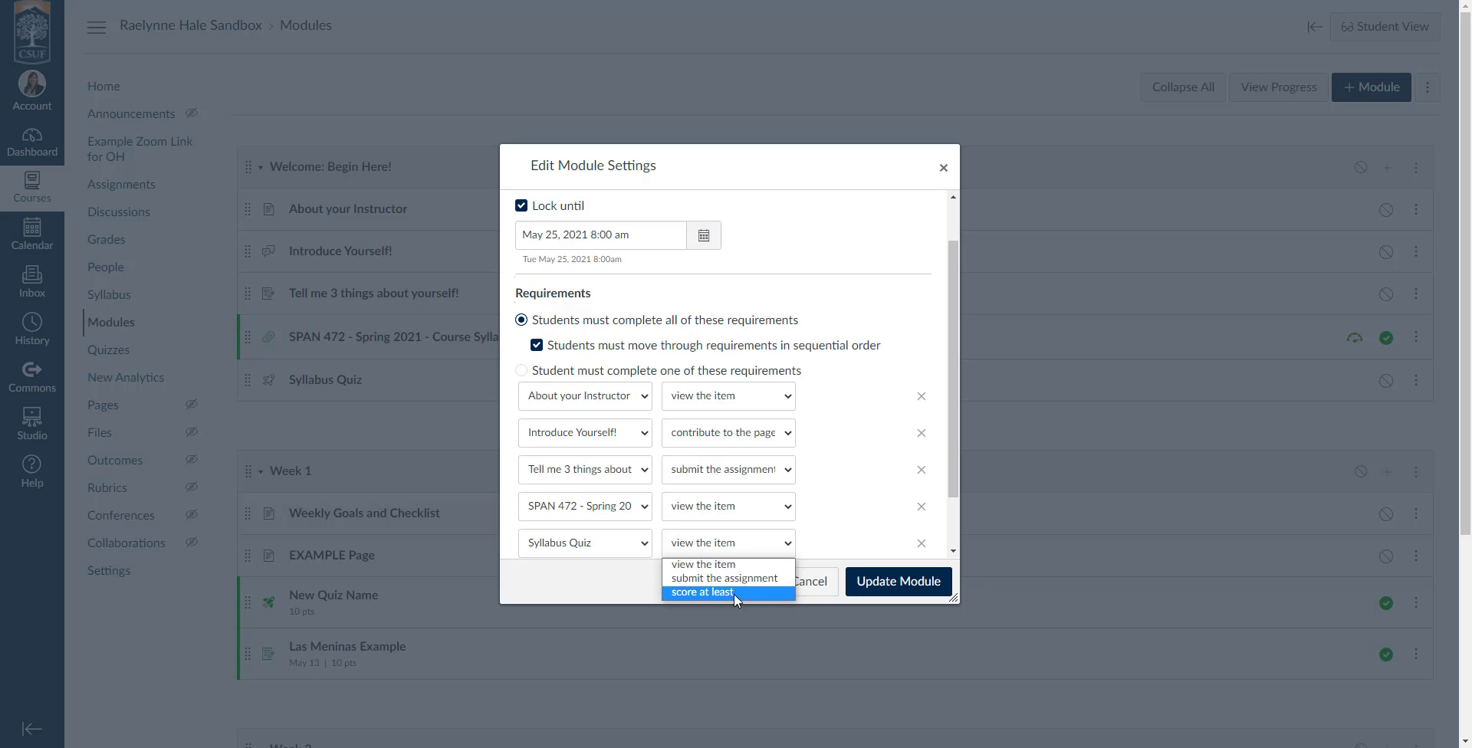
click(734, 595)
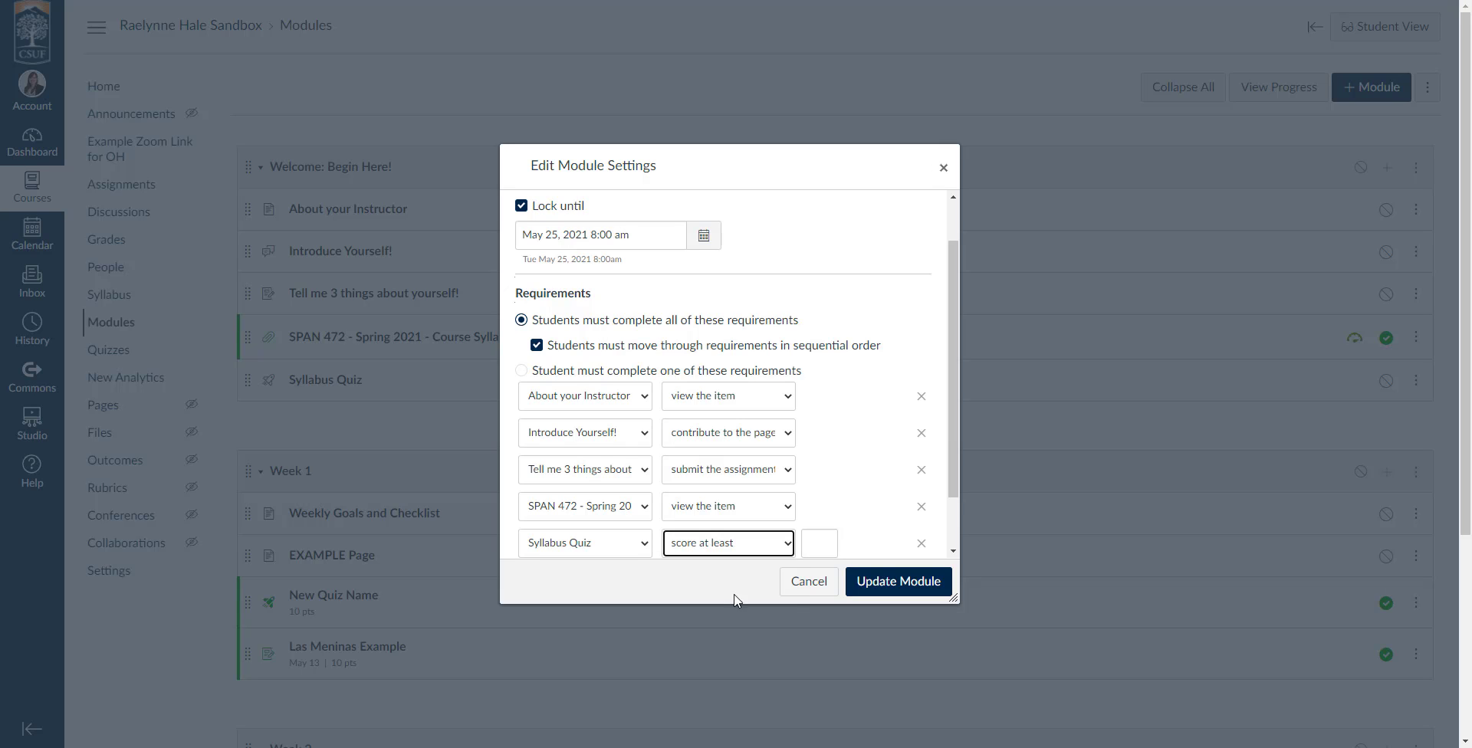
scroll(834, 519, down, 1)
click(815, 478)
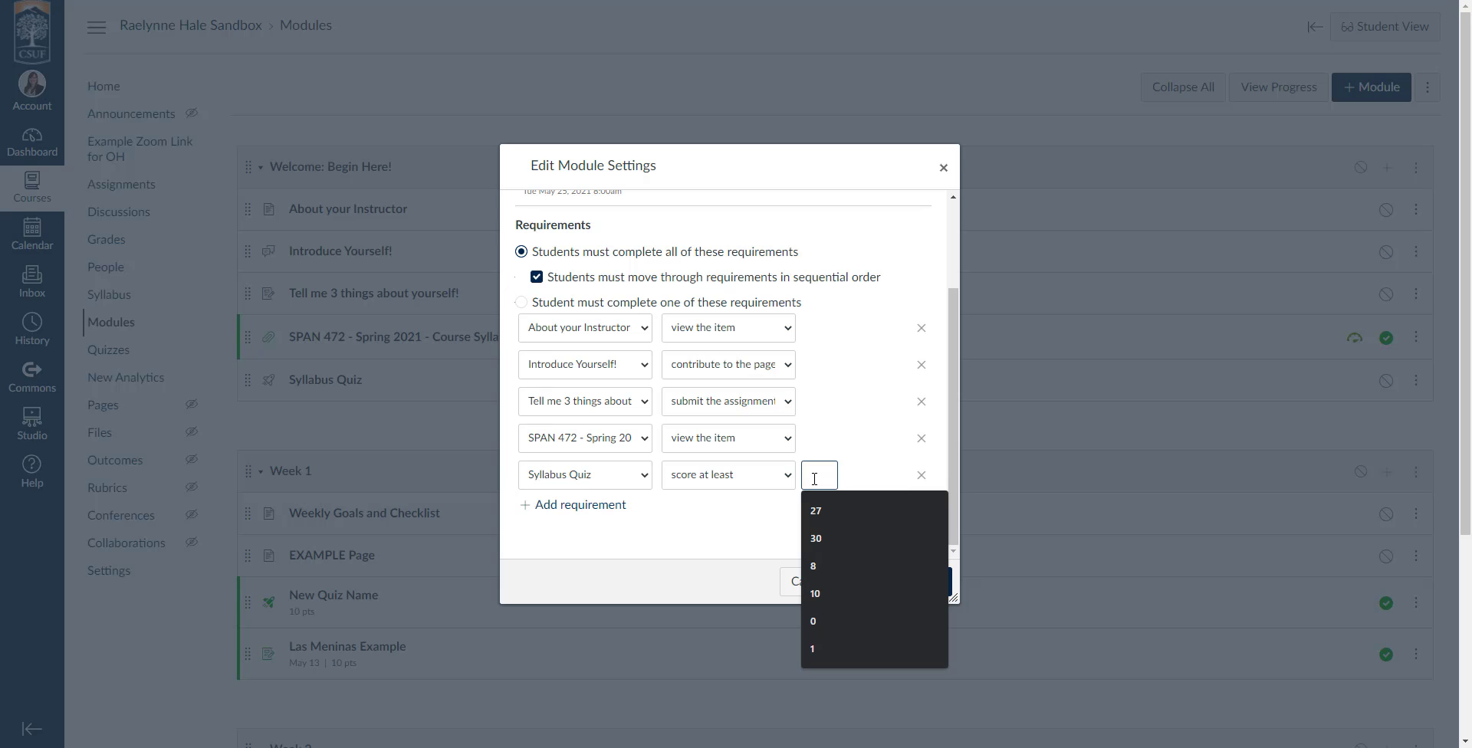
text(9)
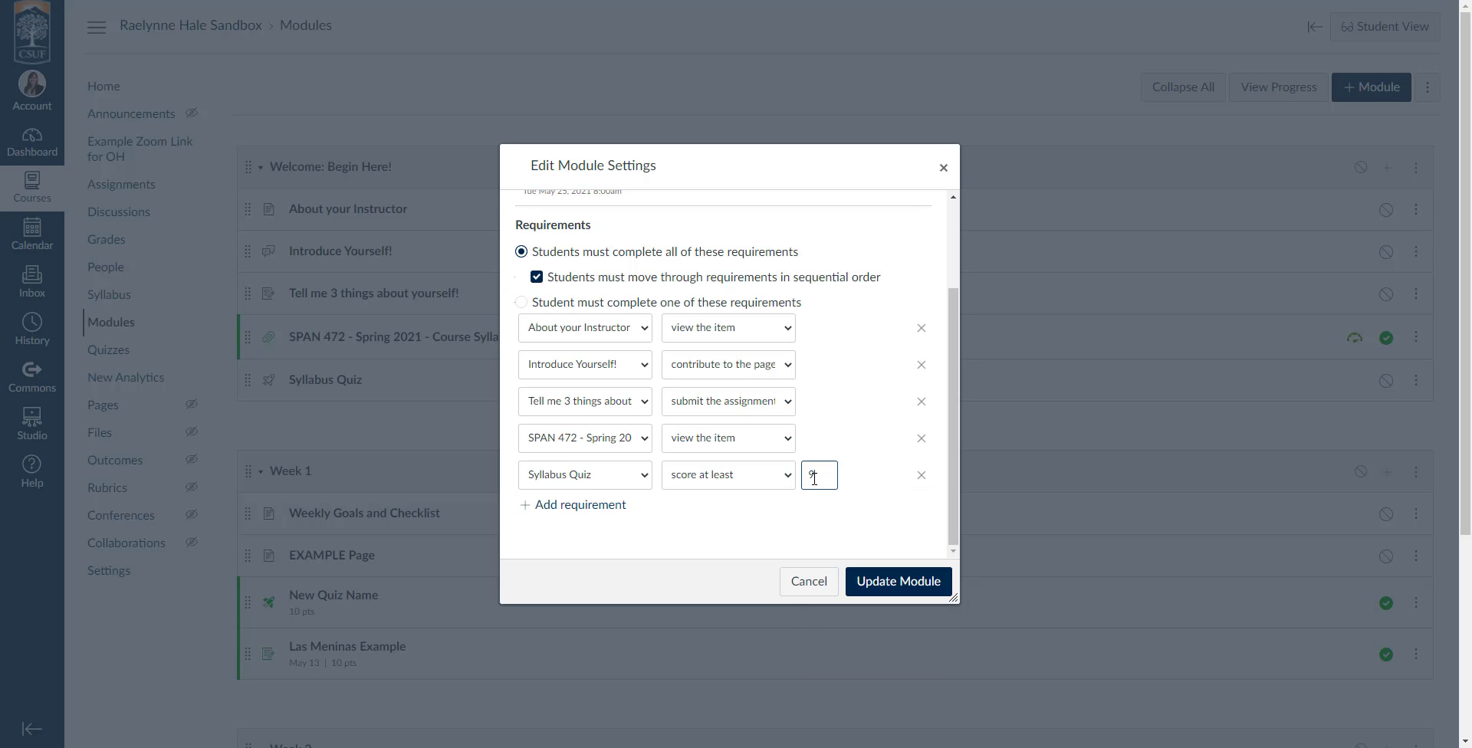
Save the completion requirements for the "Welcome: Begin Here!" module.
click(853, 506)
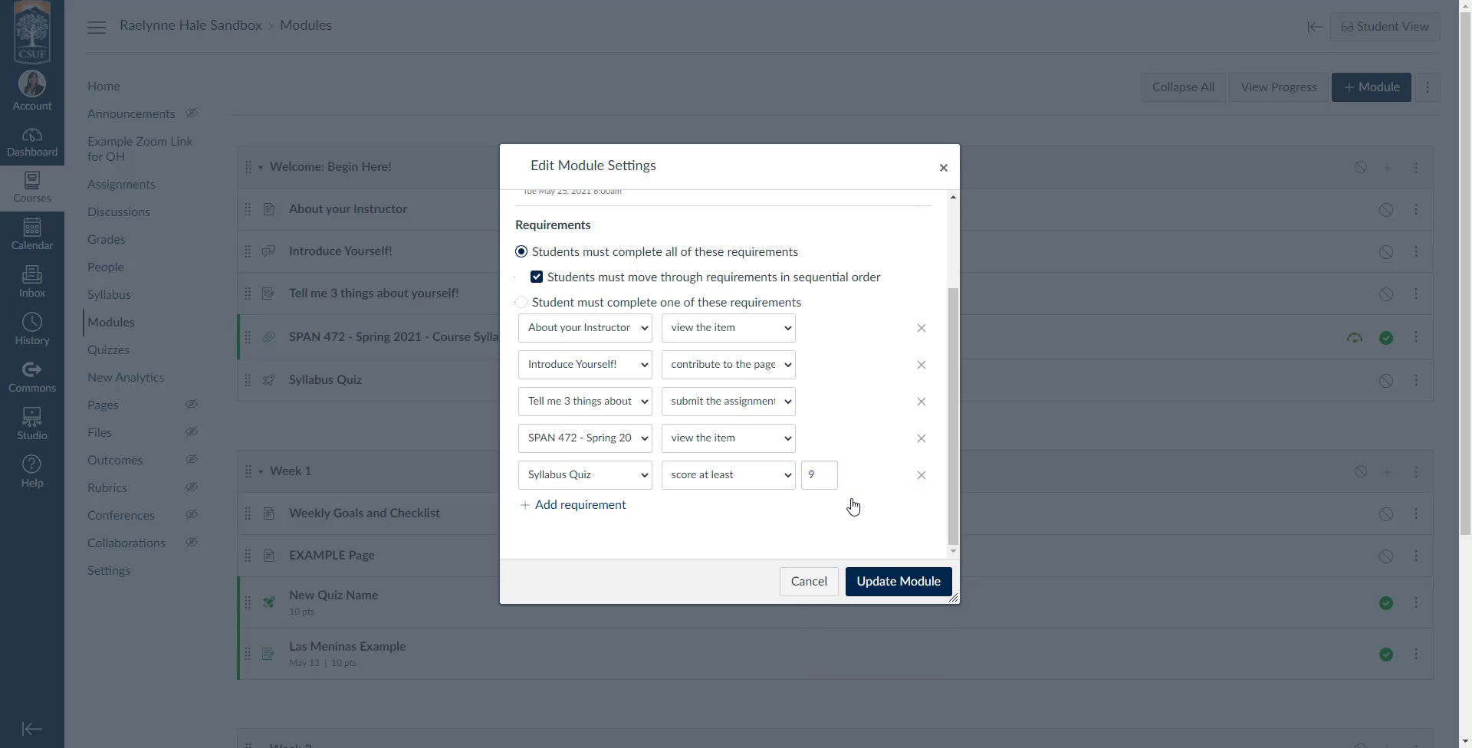
click(898, 581)
scroll(721, 493, down, 1)
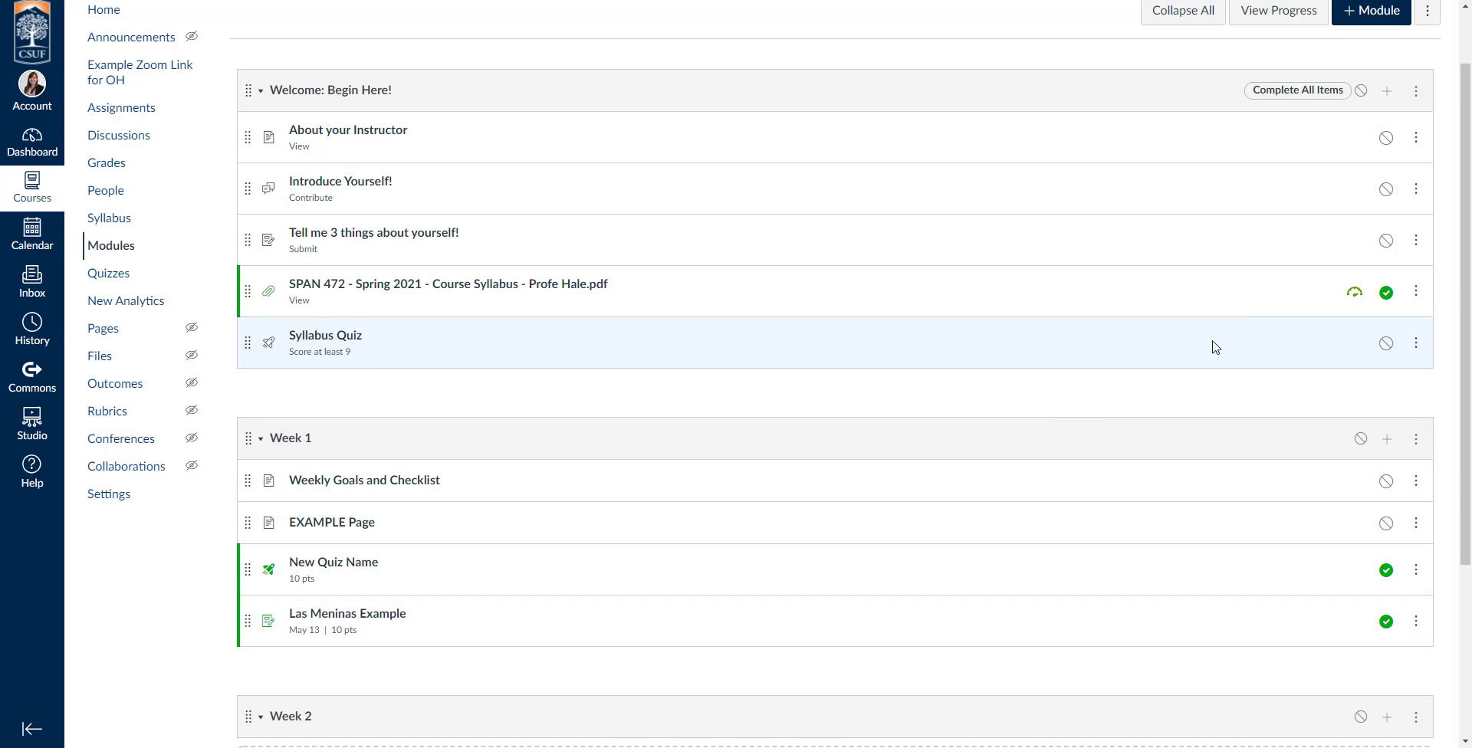
Change the lock time of the "Welcome: Begin Here!" module to May 25, 2021 8:00 pm and save the module settings.
click(1416, 90)
click(1361, 135)
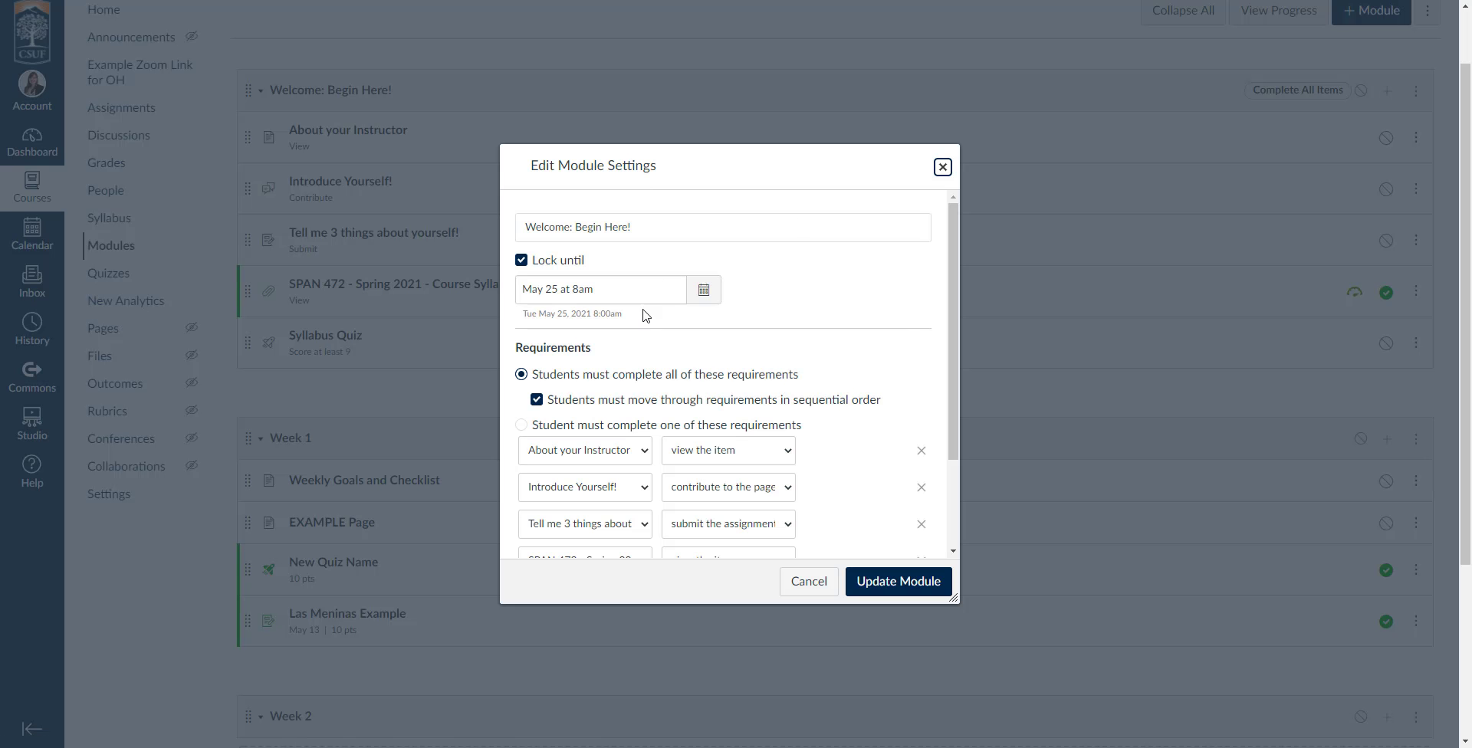
click(703, 290)
click(582, 494)
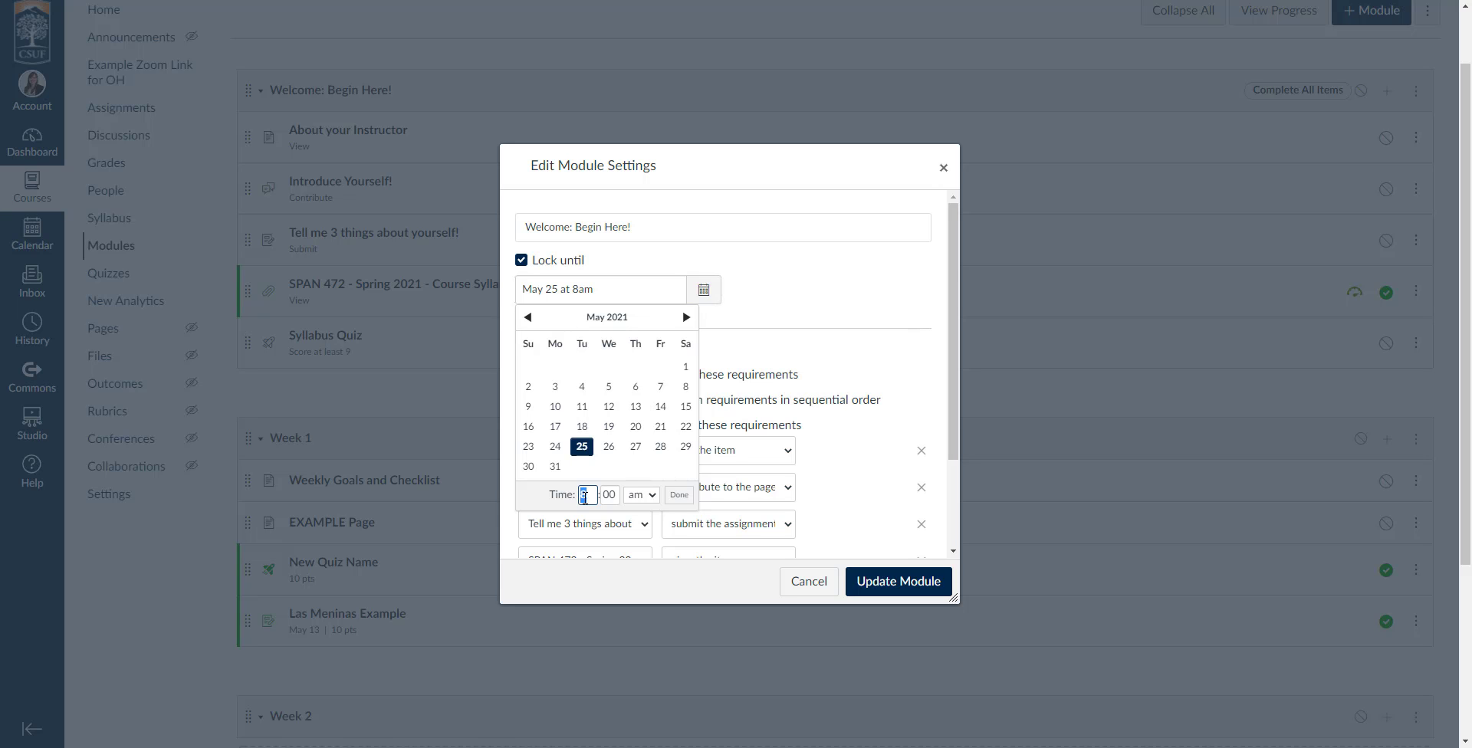
click(661, 500)
click(641, 540)
click(680, 495)
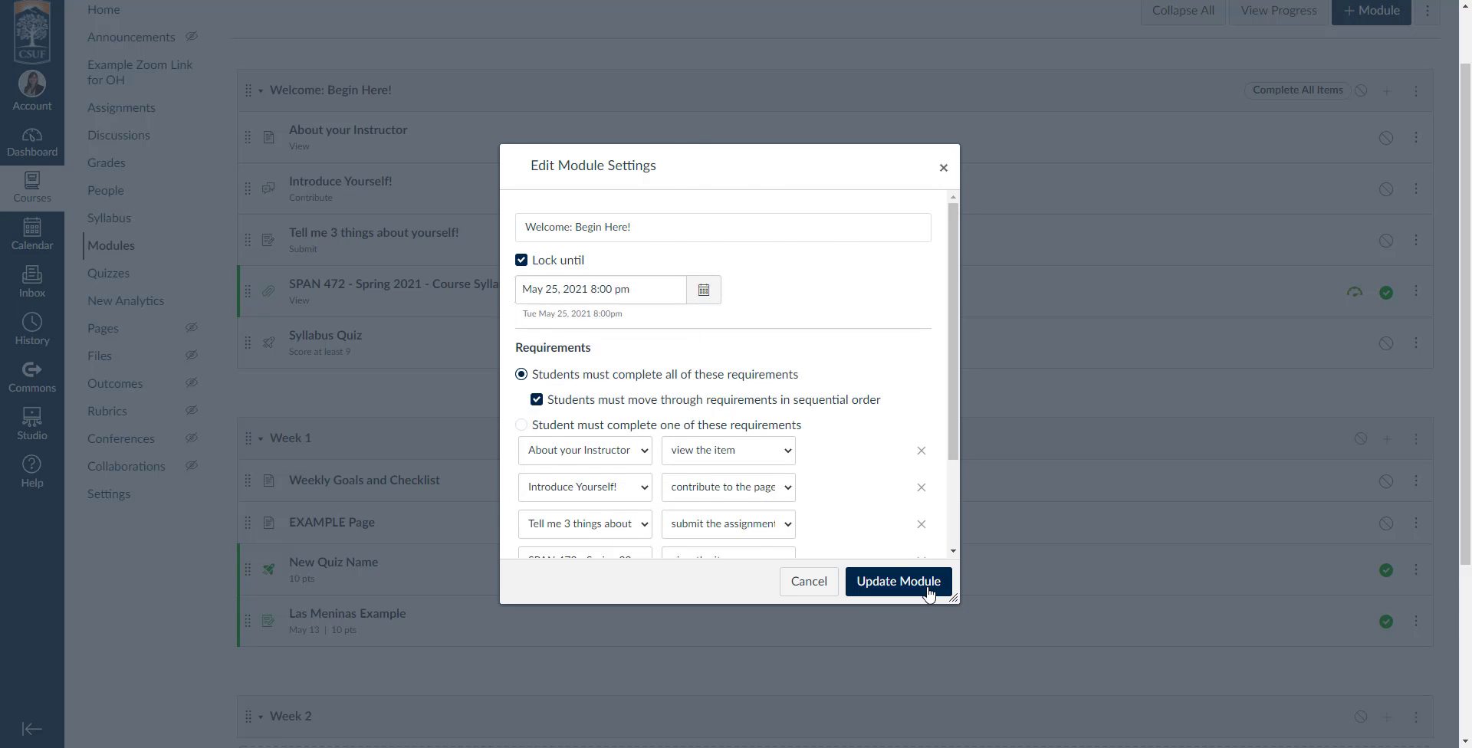
click(898, 581)
drag(1308, 386, 1438, 387)
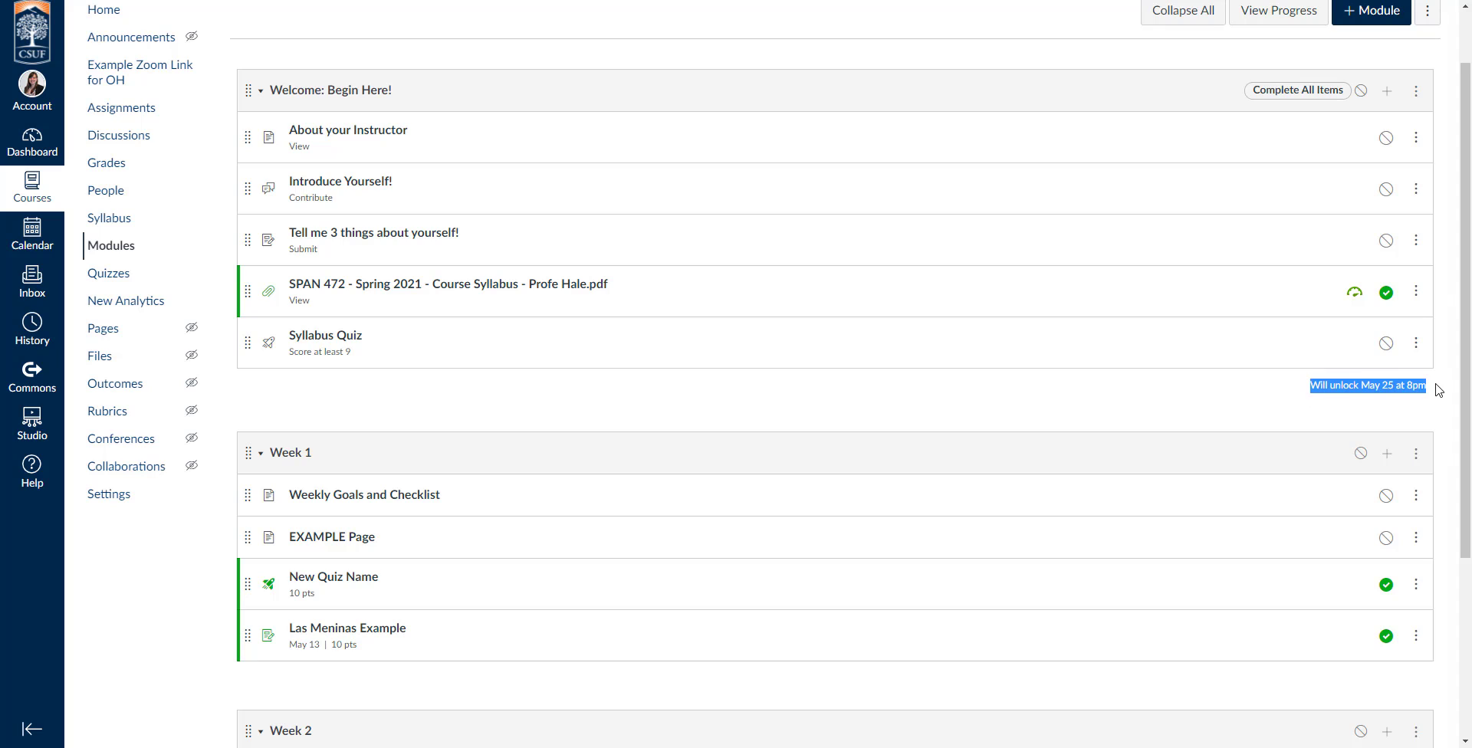
click(1440, 391)
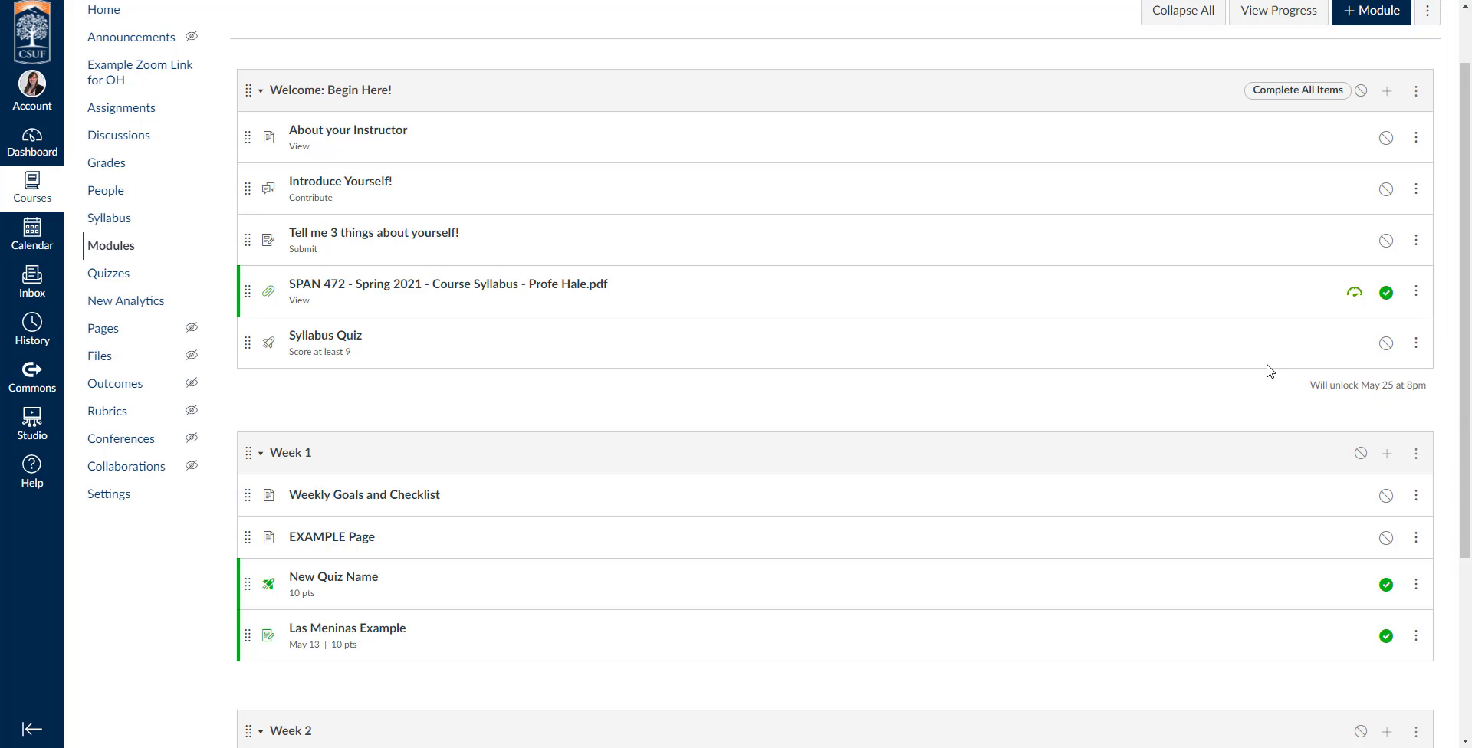
drag(1316, 387, 1424, 399)
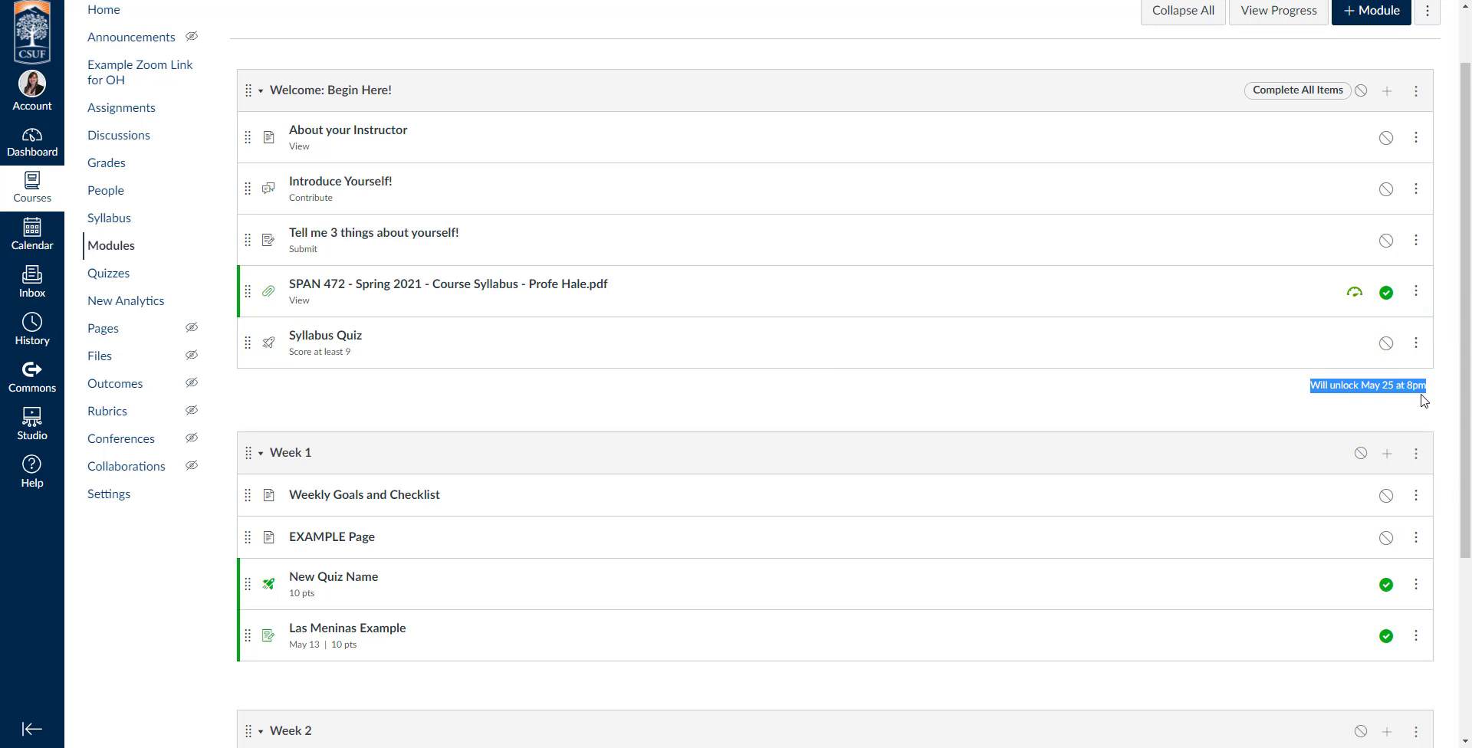
click(1425, 399)
Publish the "Welcome: Begin Here!" module and check its locked items and unlock date as a student, returning to the instructor view.
click(1362, 92)
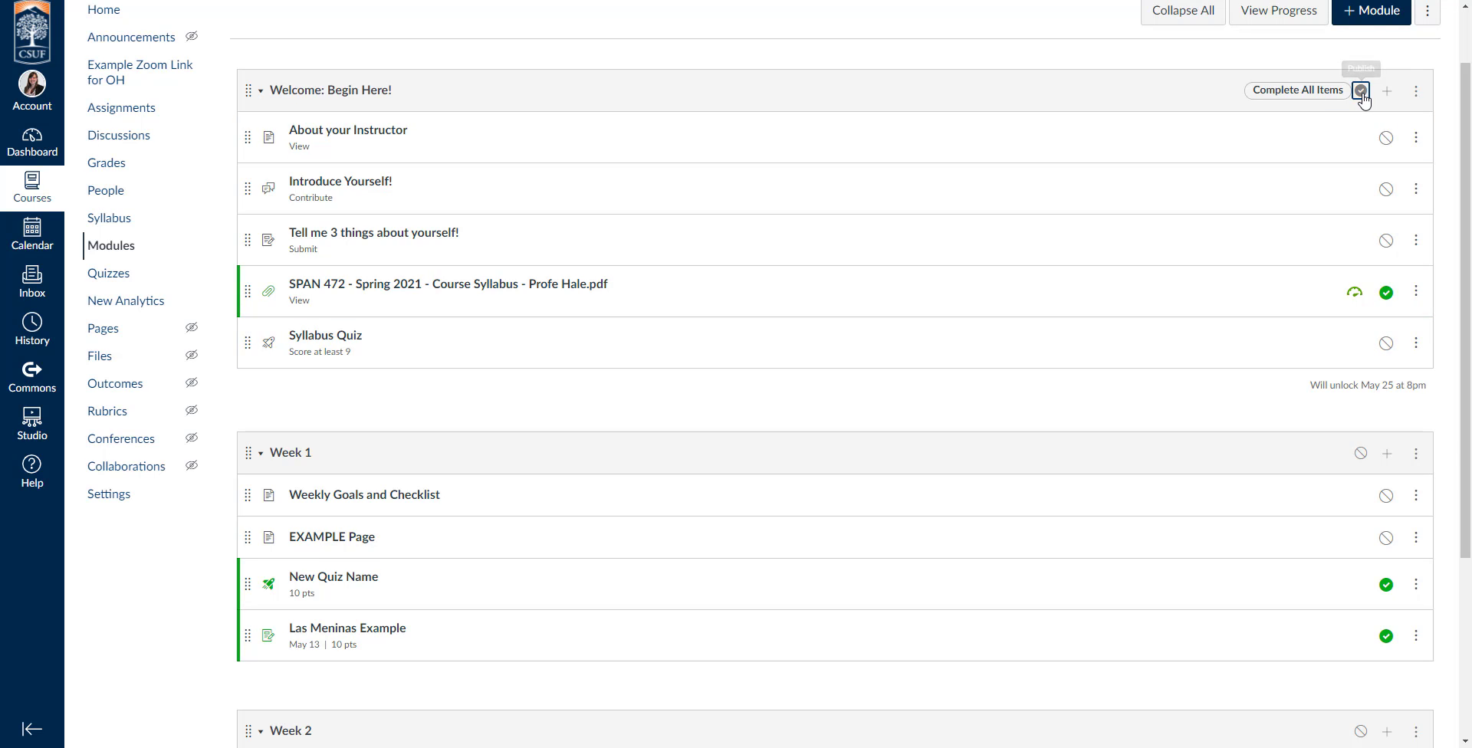
scroll(1180, 315, up, 1)
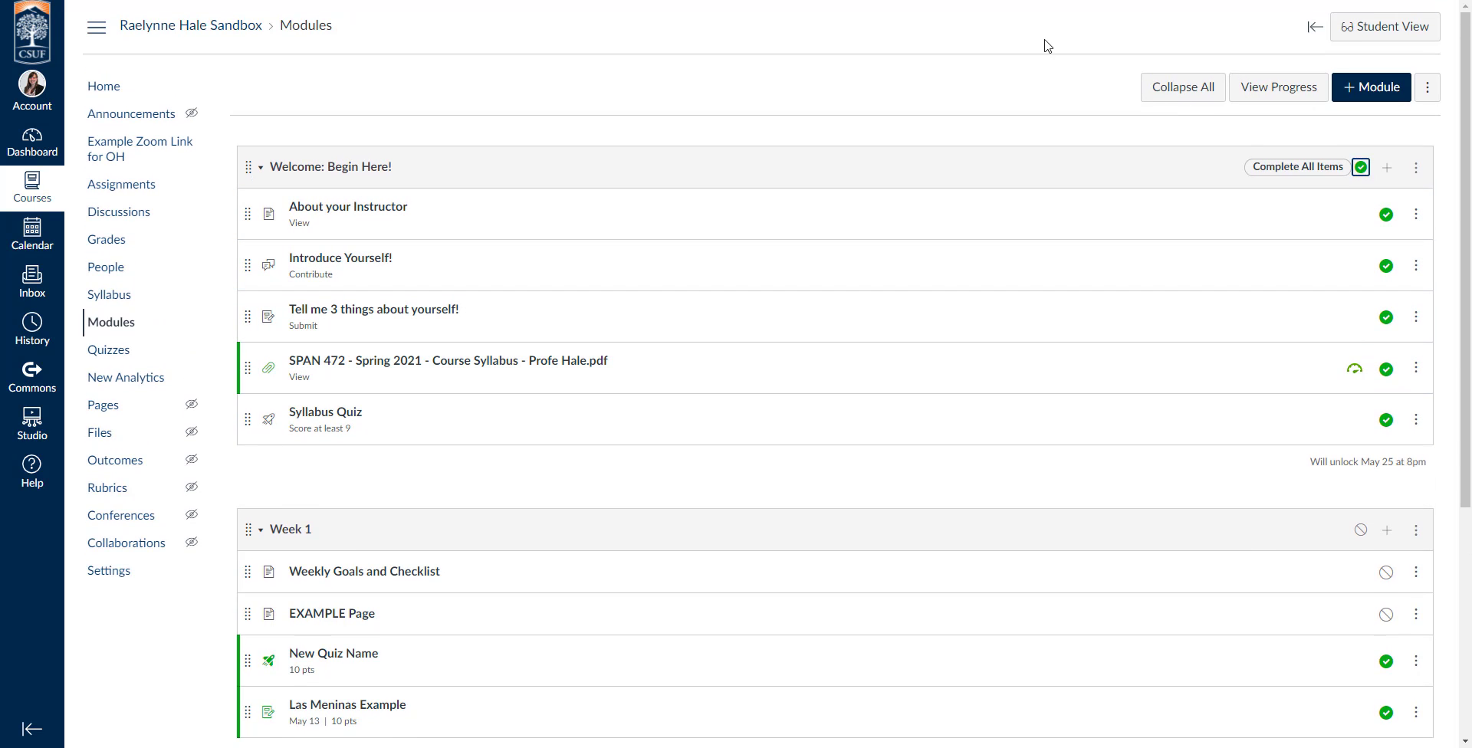
click(1408, 23)
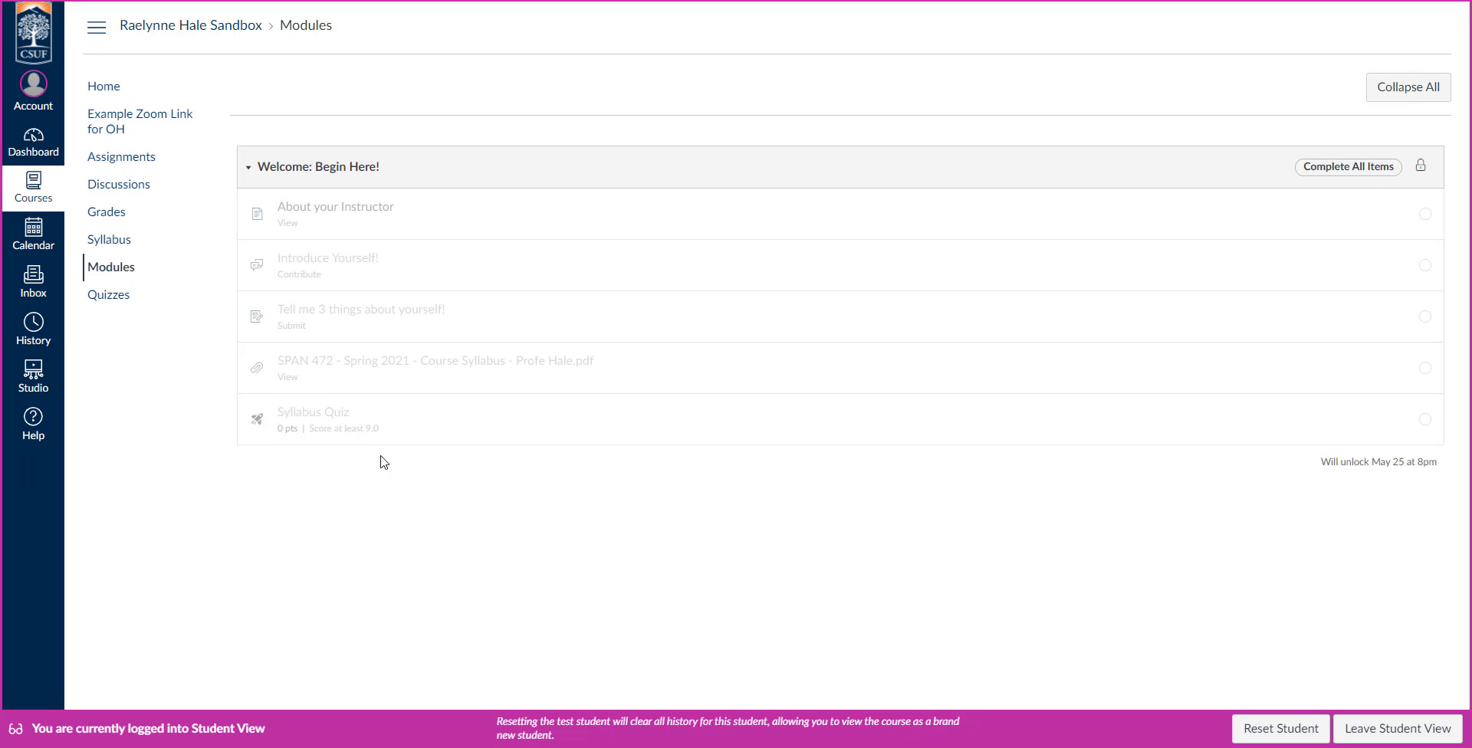
drag(1316, 463, 1445, 464)
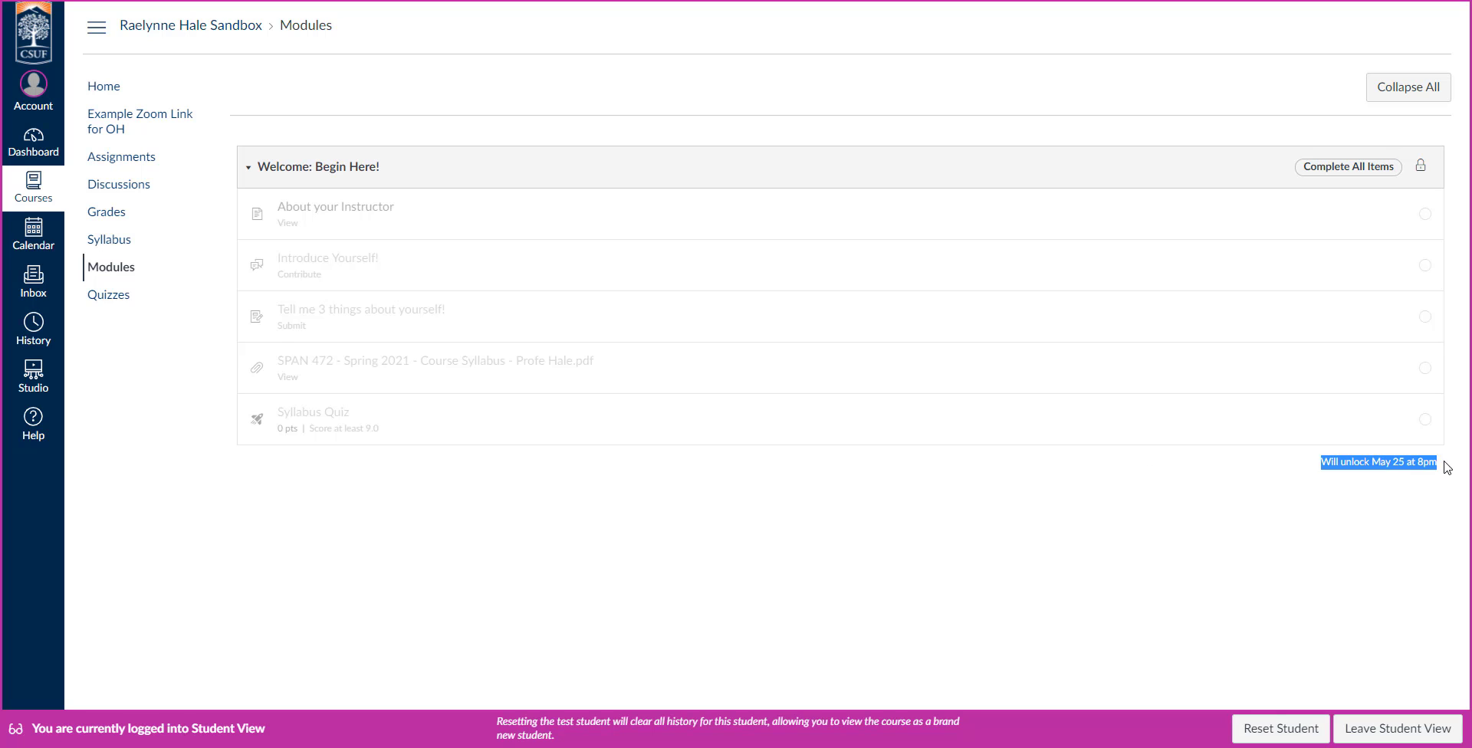
click(1333, 477)
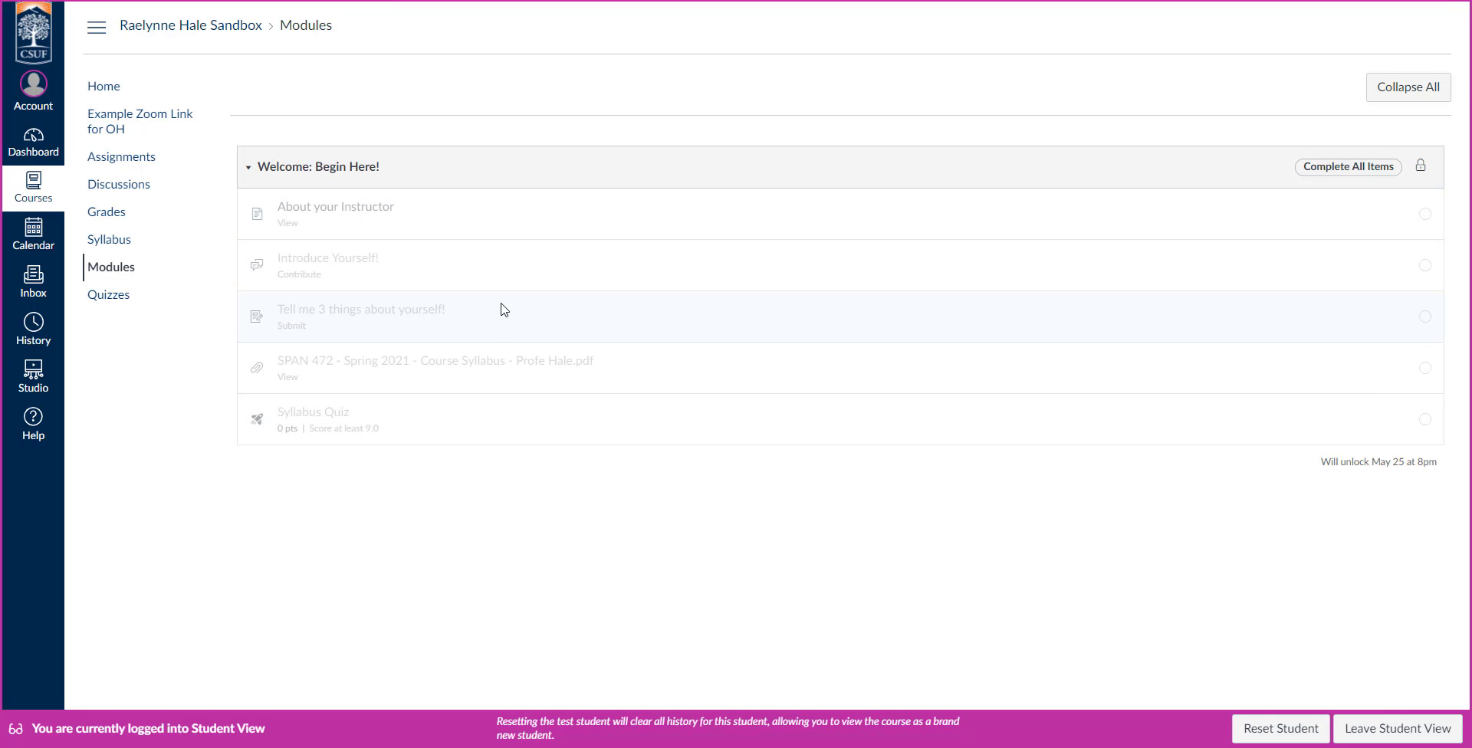
click(1388, 733)
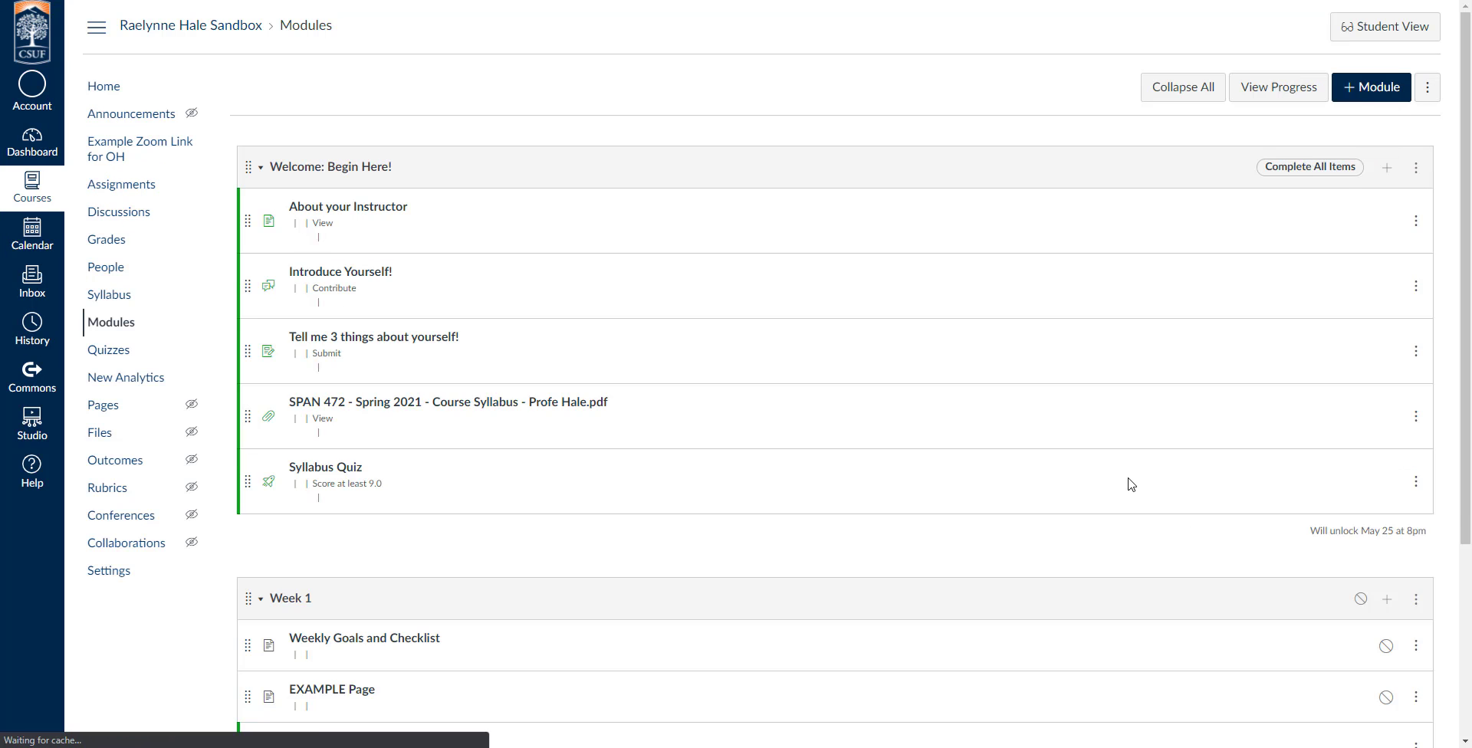
Add "Welcome: Begin Here!" as a prerequisite for the Week 1 module and save its settings.
scroll(1157, 457, down, 2)
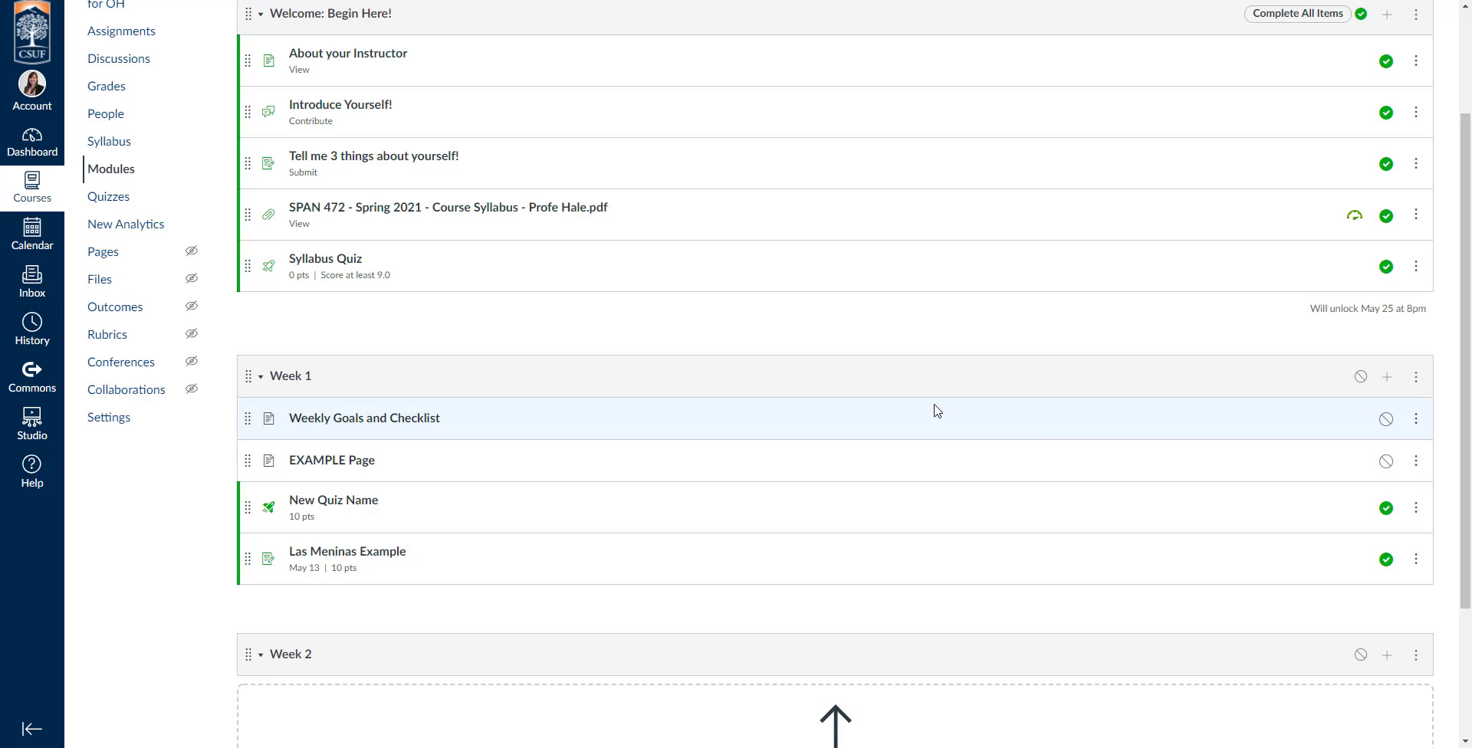
click(1428, 381)
click(1374, 422)
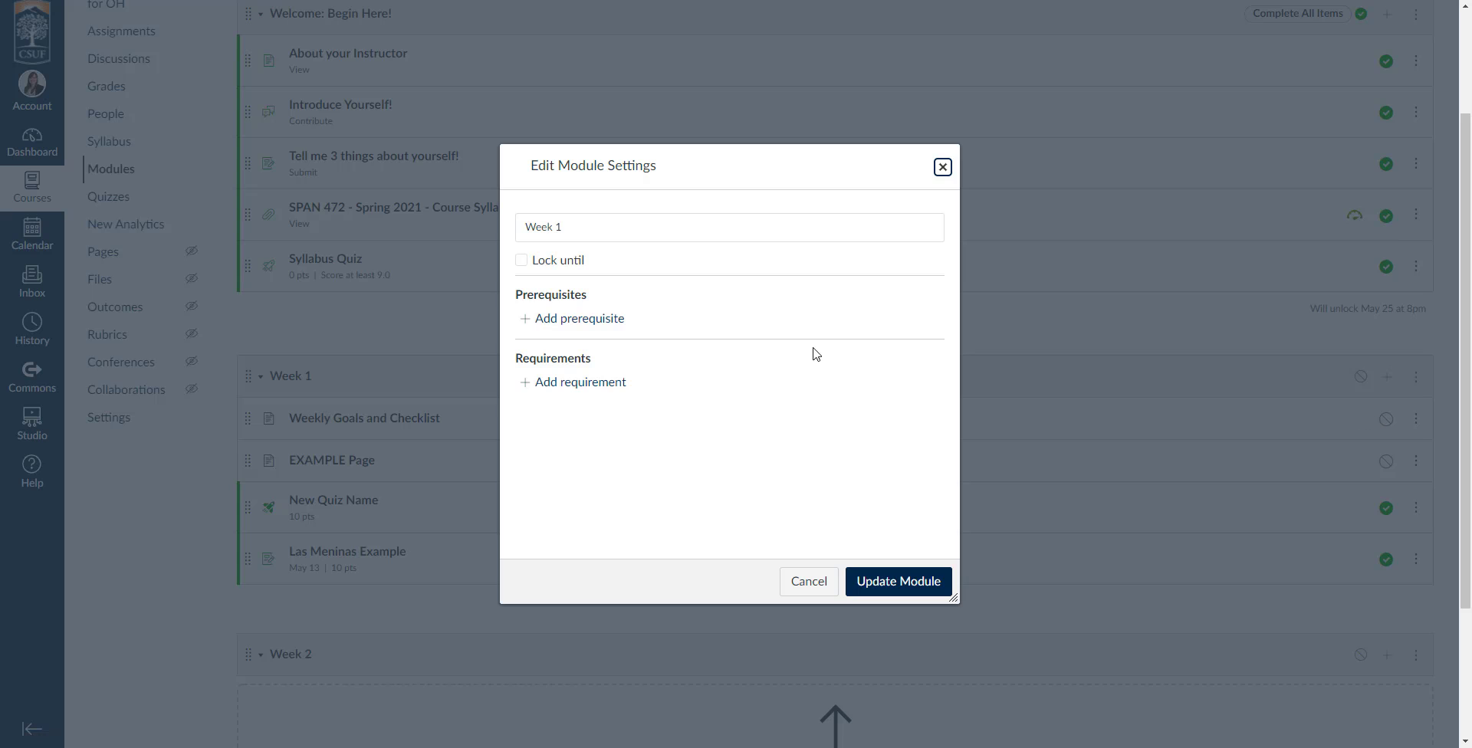
click(516, 295)
click(567, 320)
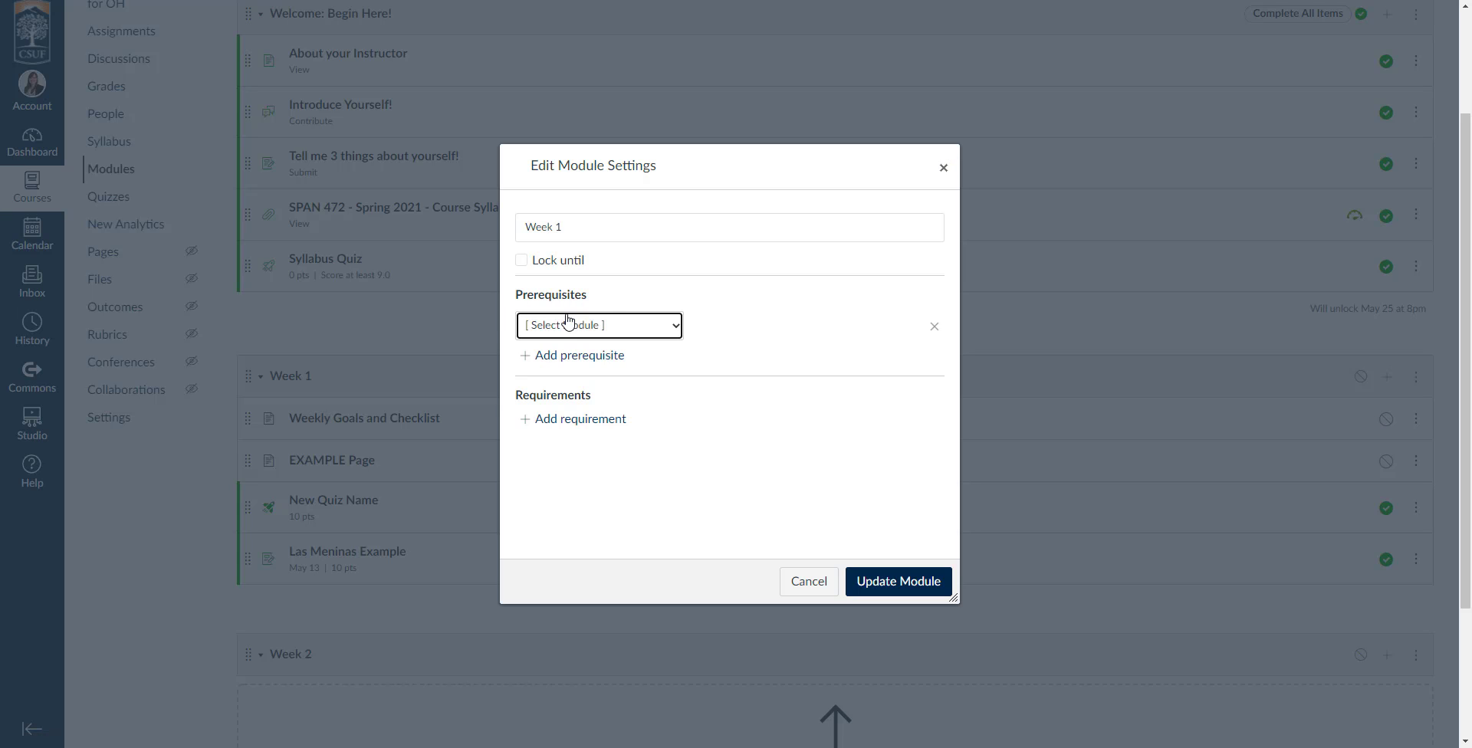
click(600, 326)
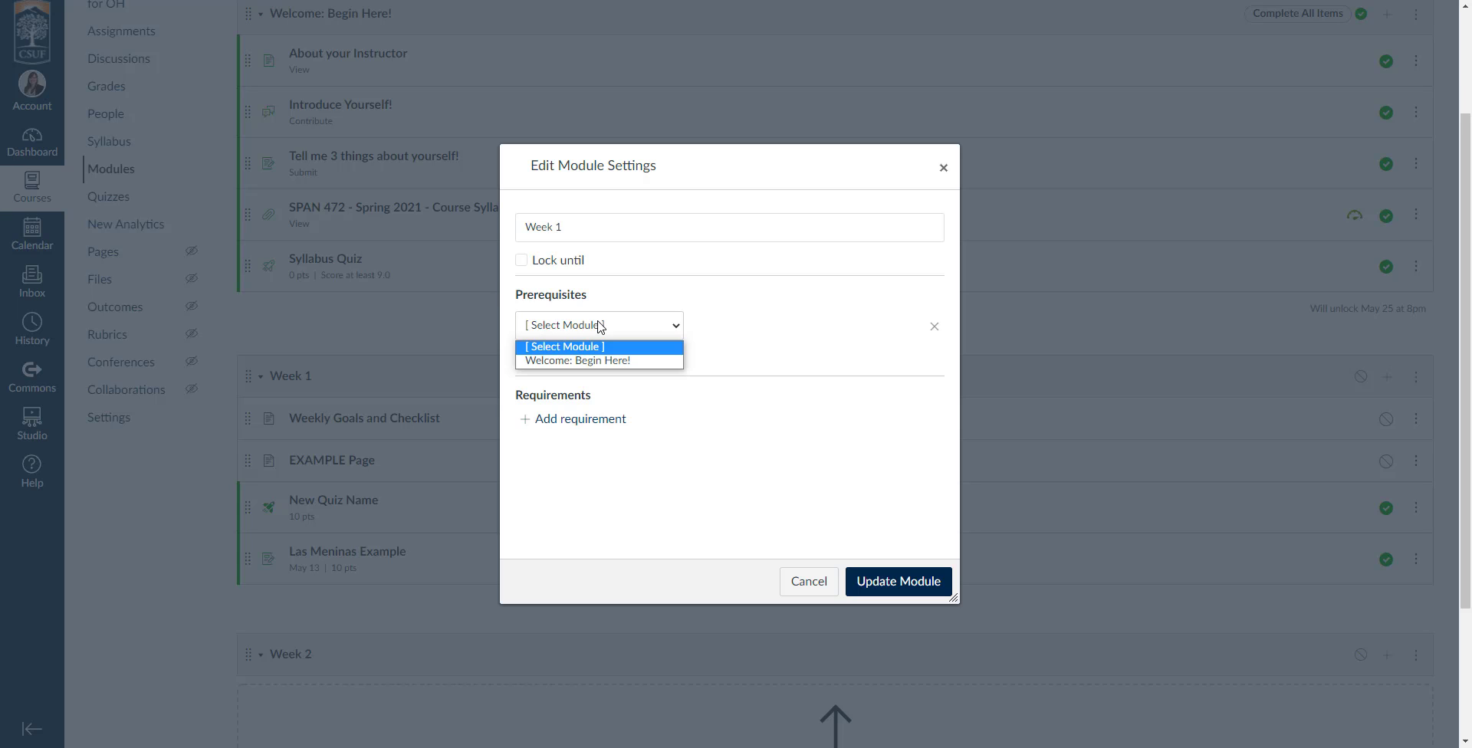
click(577, 360)
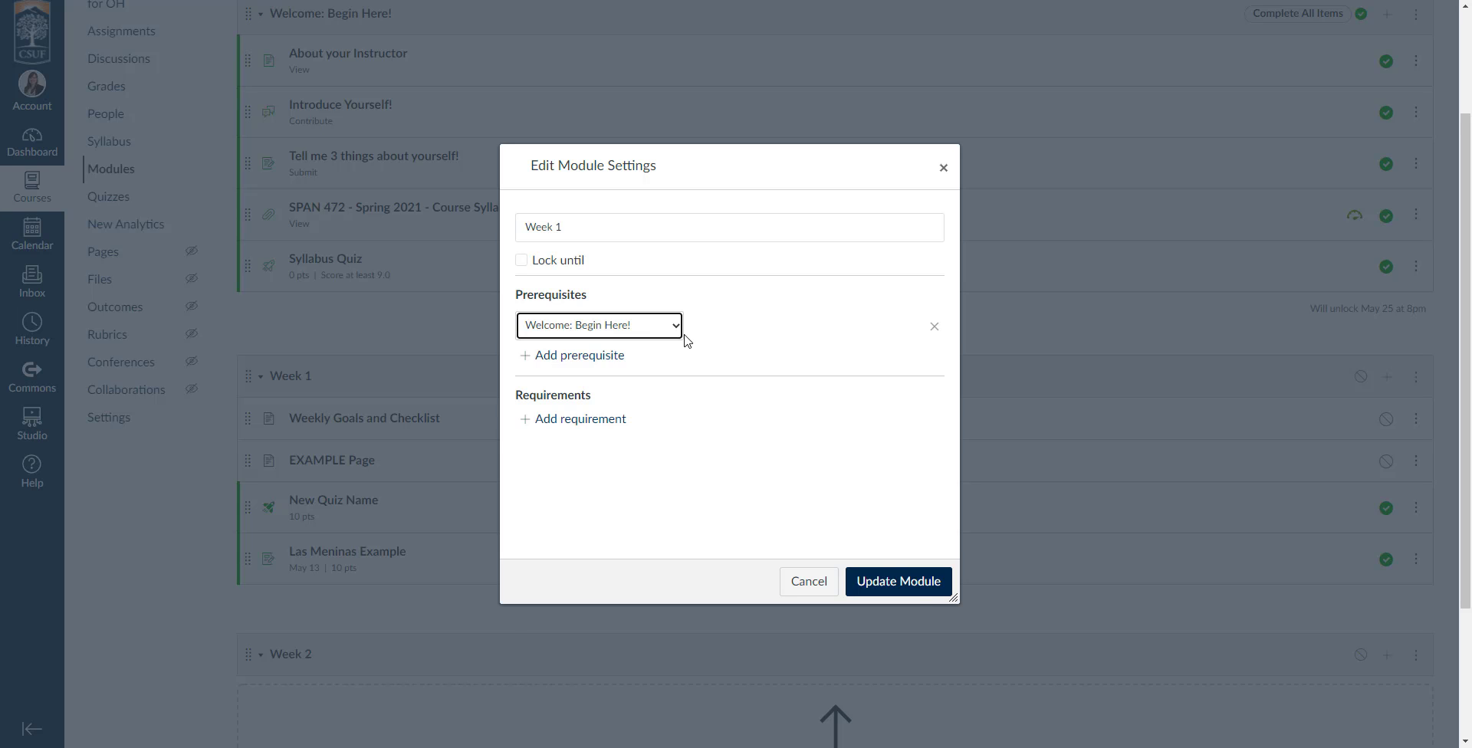
click(903, 586)
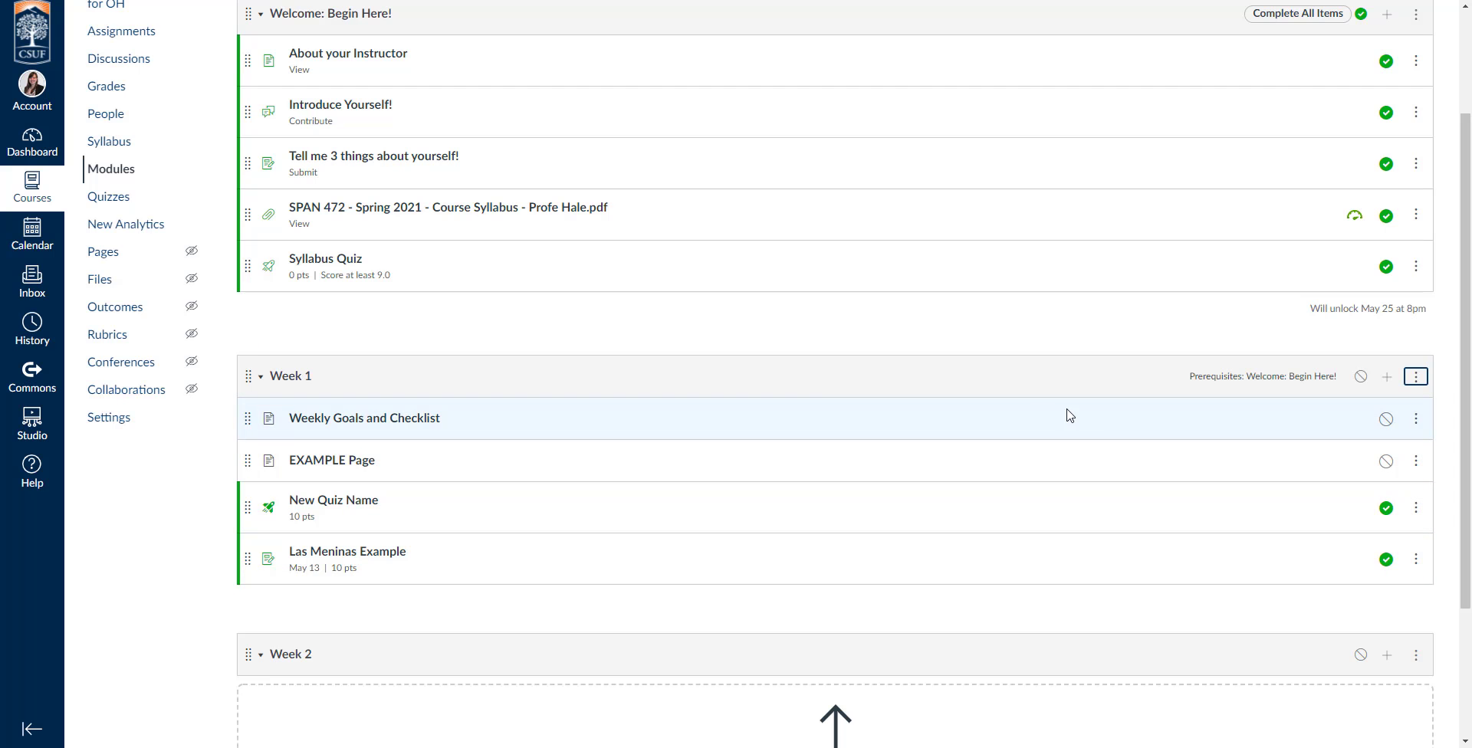
Publish the Week 1 module and check its prerequisite lock as a student, returning to the instructor view.
click(1360, 377)
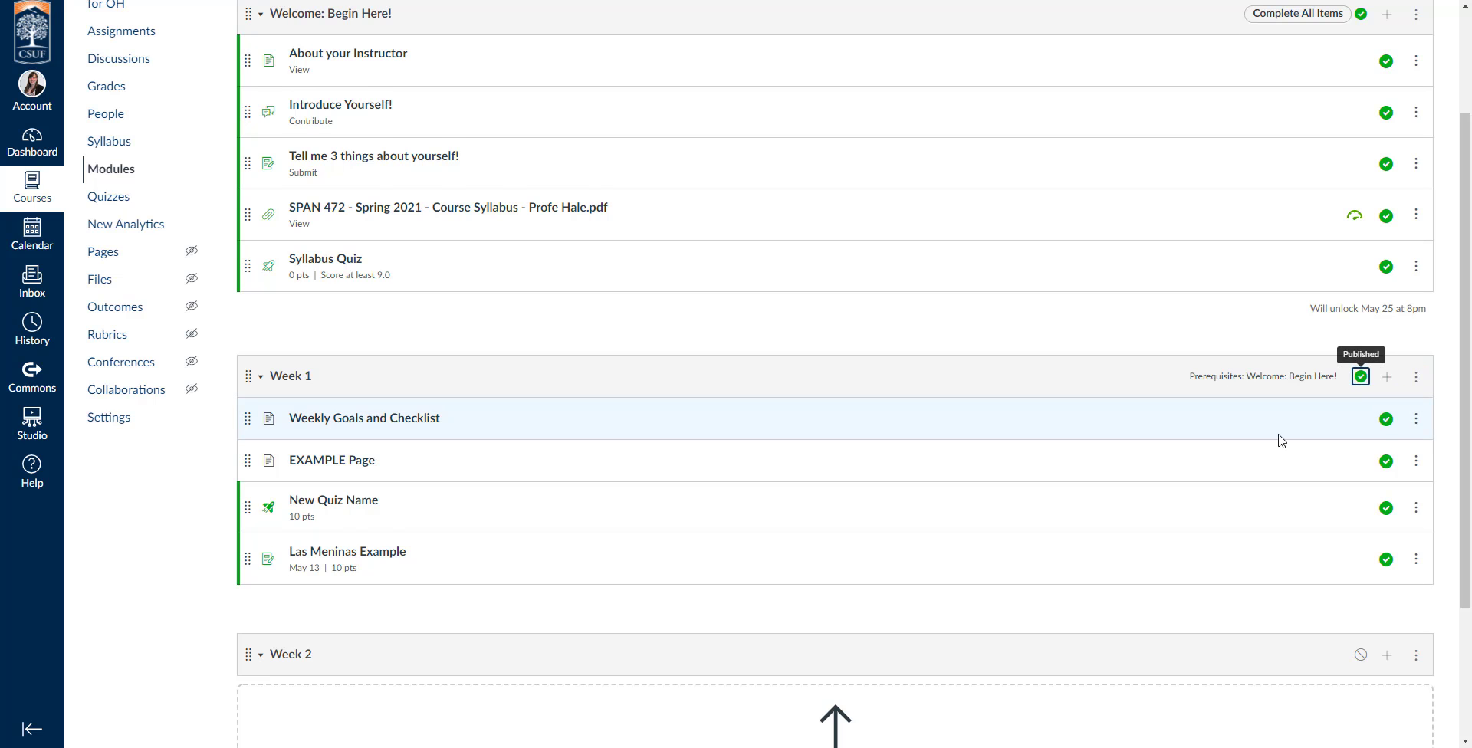
scroll(1242, 391, up, 2)
click(1385, 26)
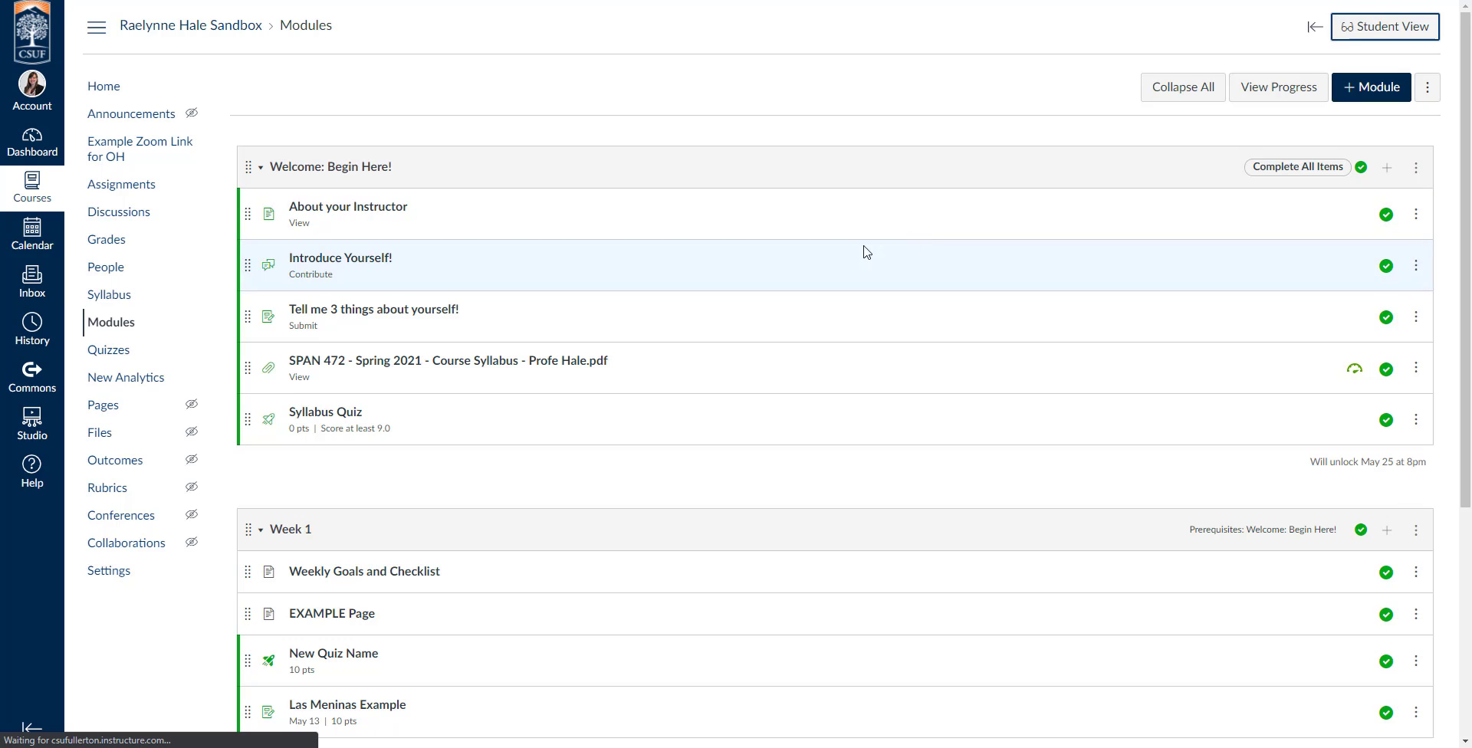
scroll(847, 259, down, 2)
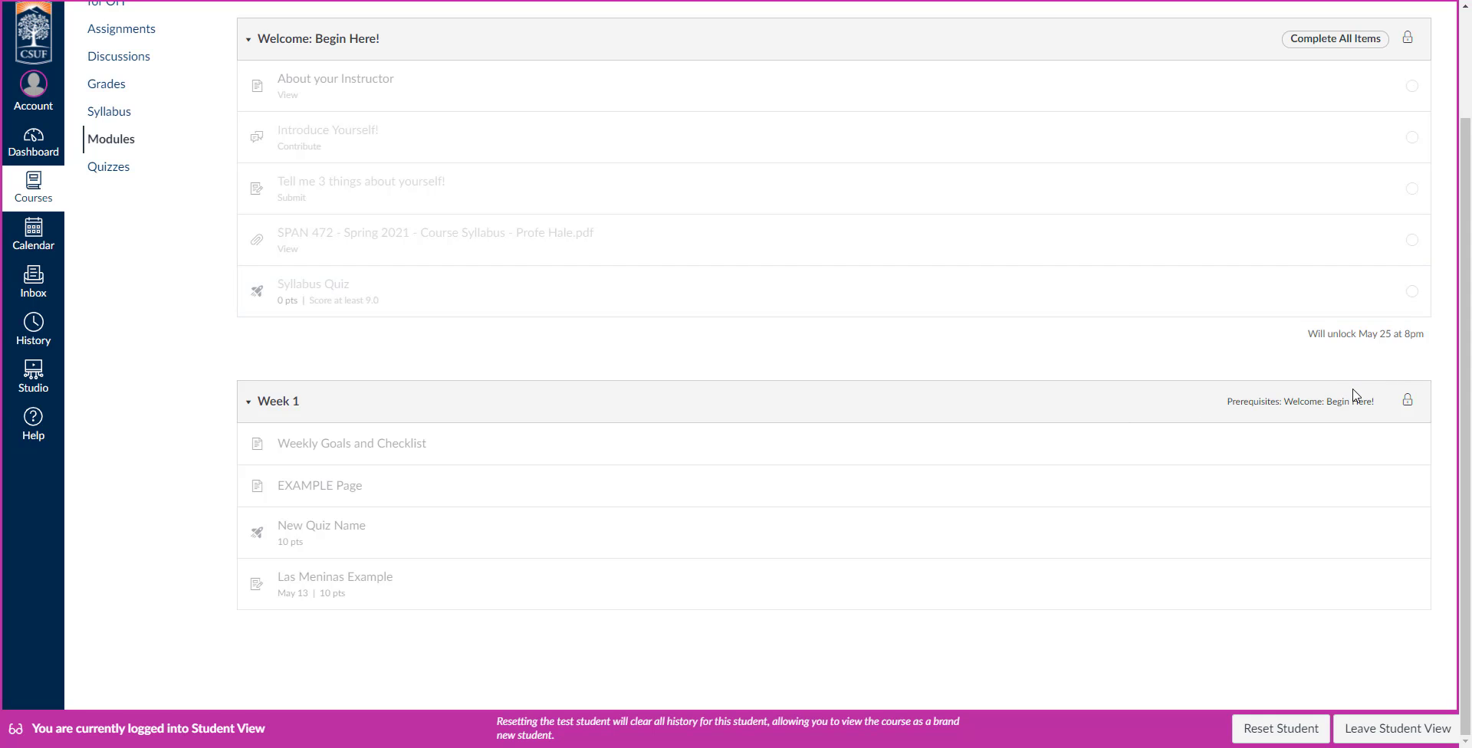
click(1392, 730)
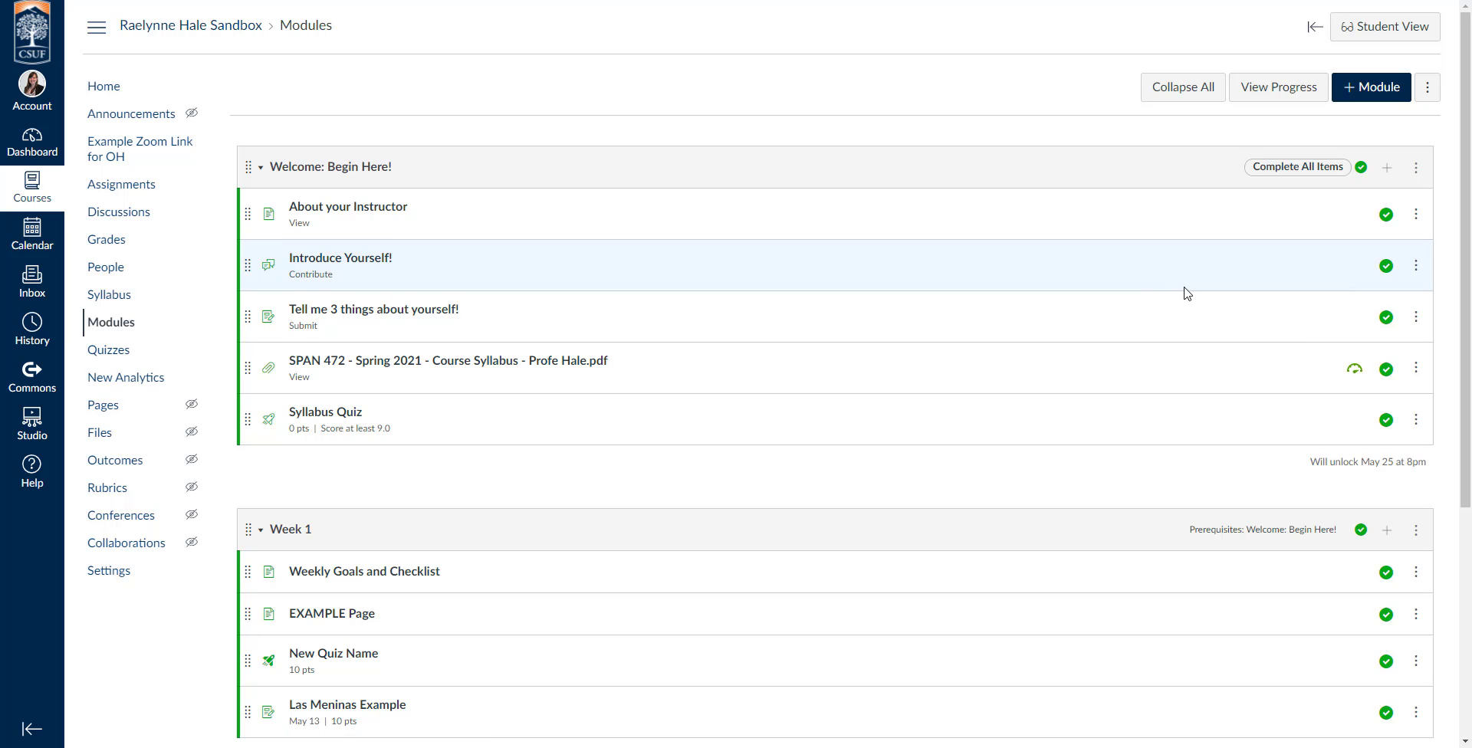
scroll(1186, 294, down, 5)
scroll(1186, 294, up, 4)
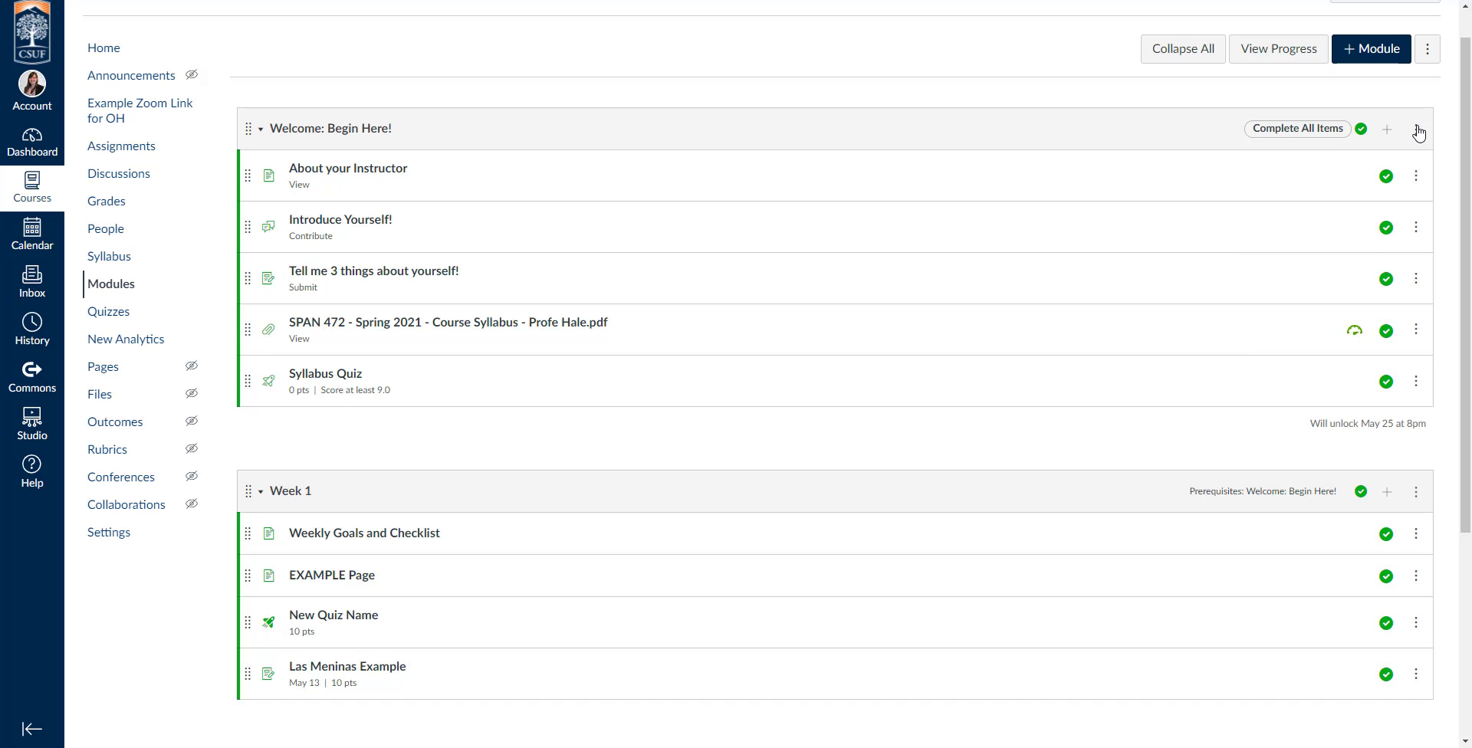
scroll(1009, 319, up, 1)
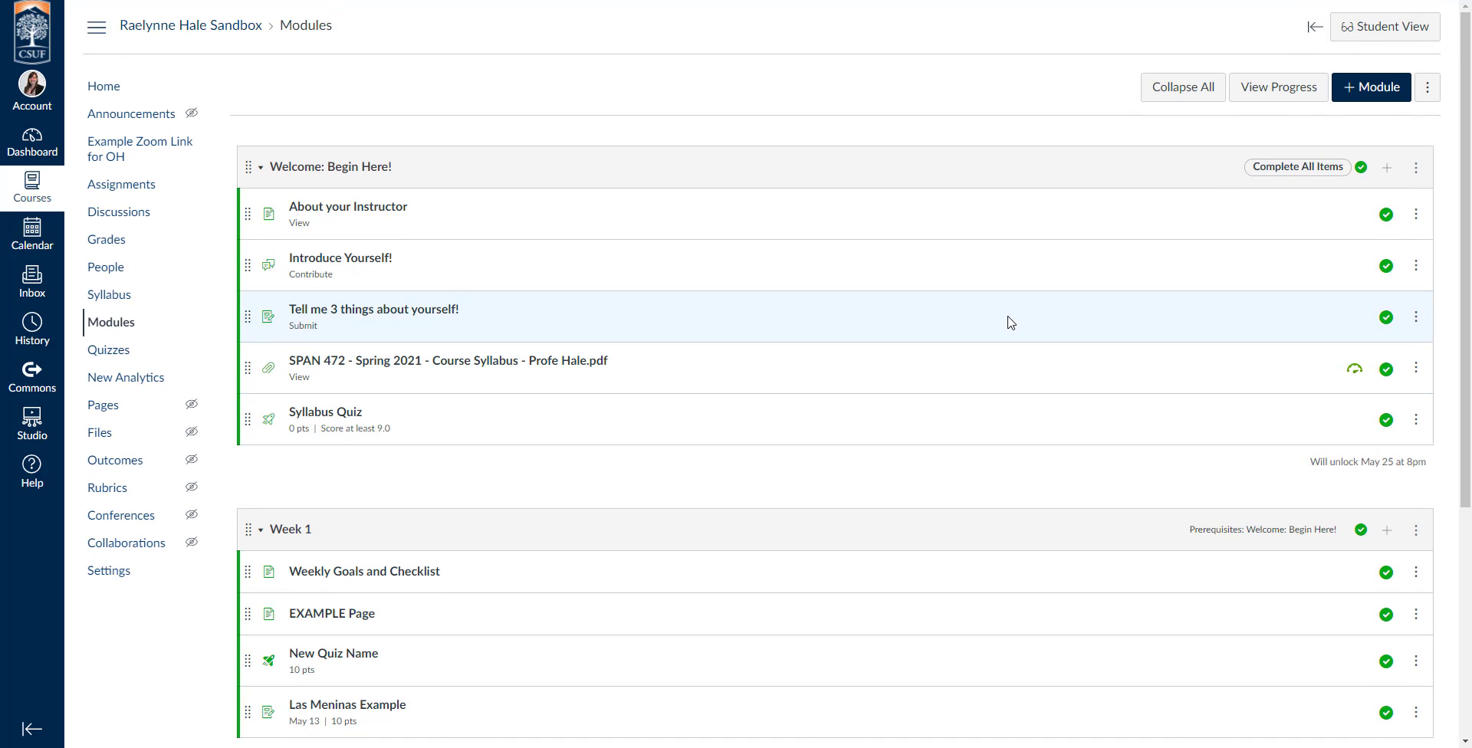